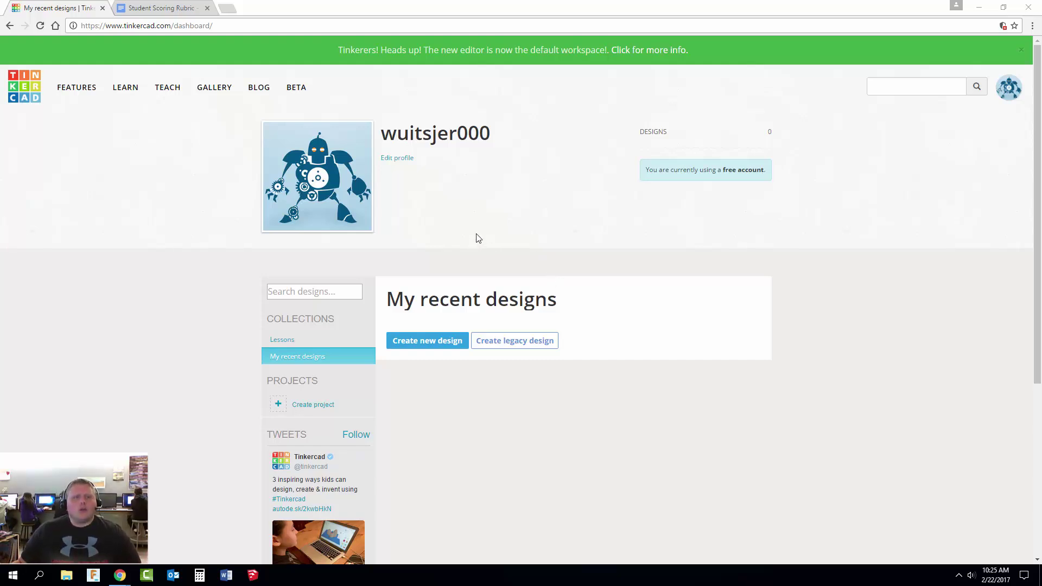
Open the Student Scoring Rubric document and review the keychain criteria, comparing the 0-point and 3-point columns.
left_click(165, 8)
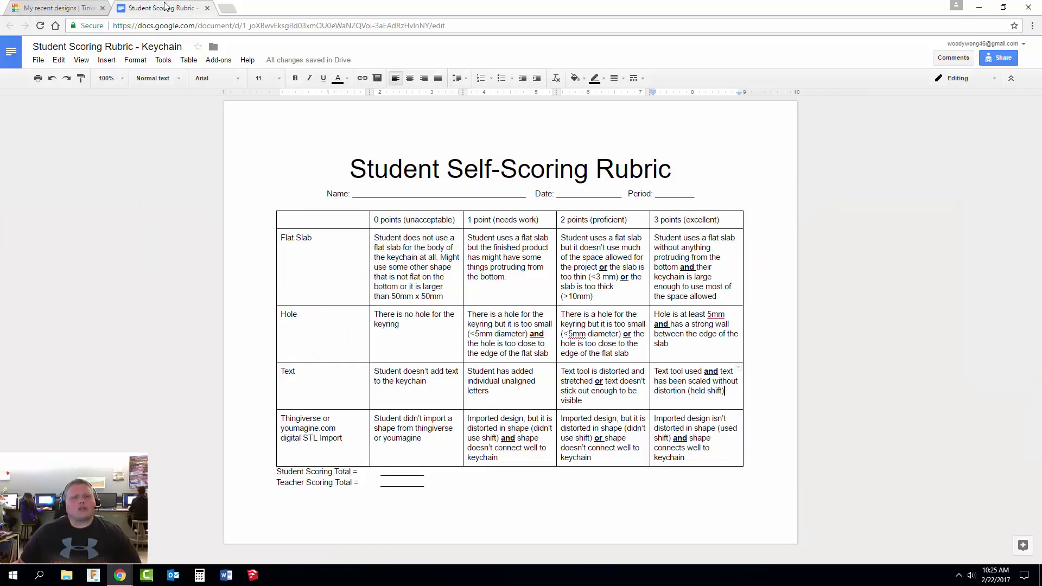
left_click_drag(336, 176, 553, 282)
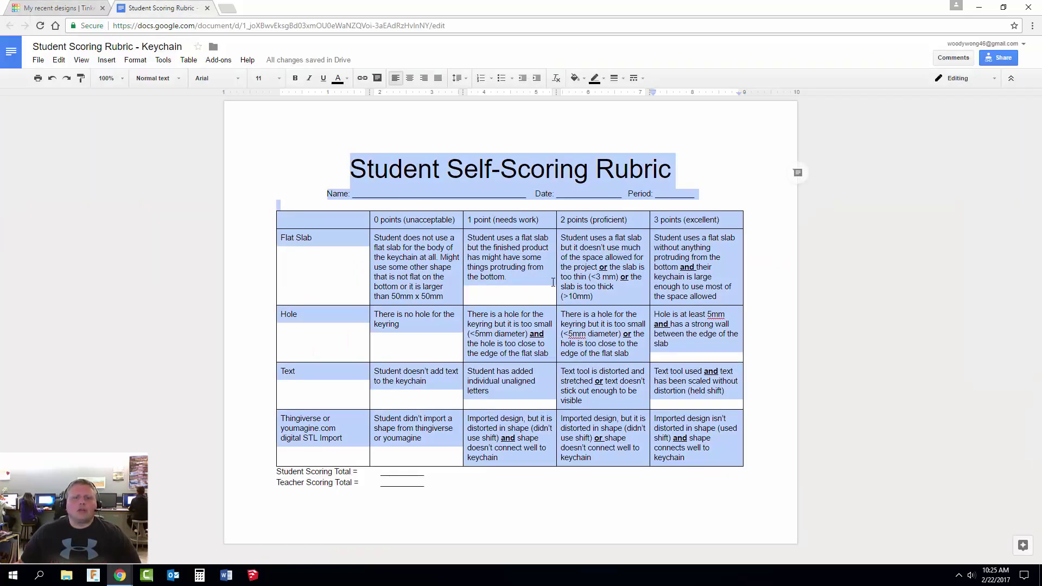
left_click(665, 216)
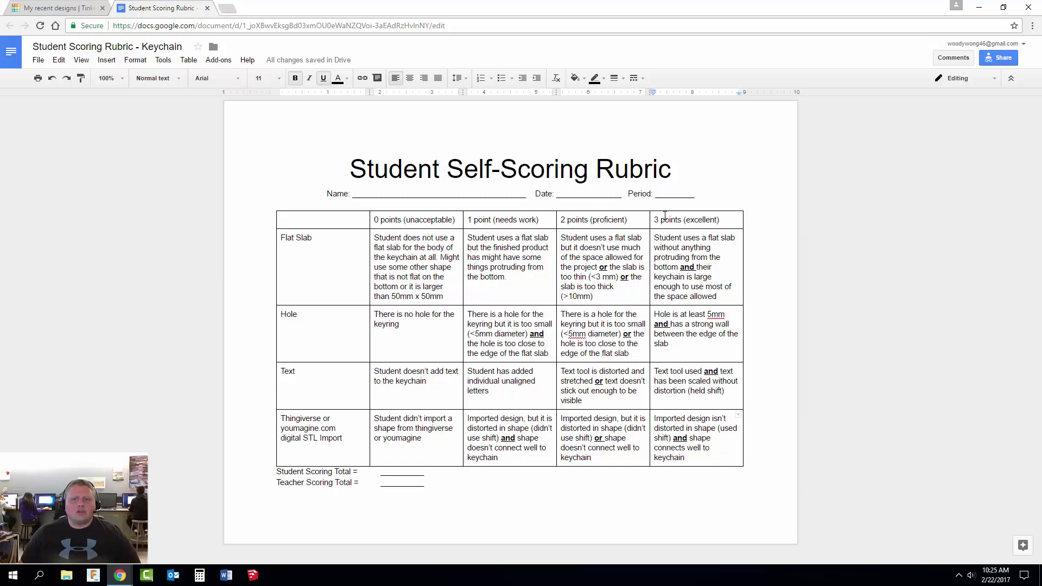
left_click_drag(373, 217, 436, 436)
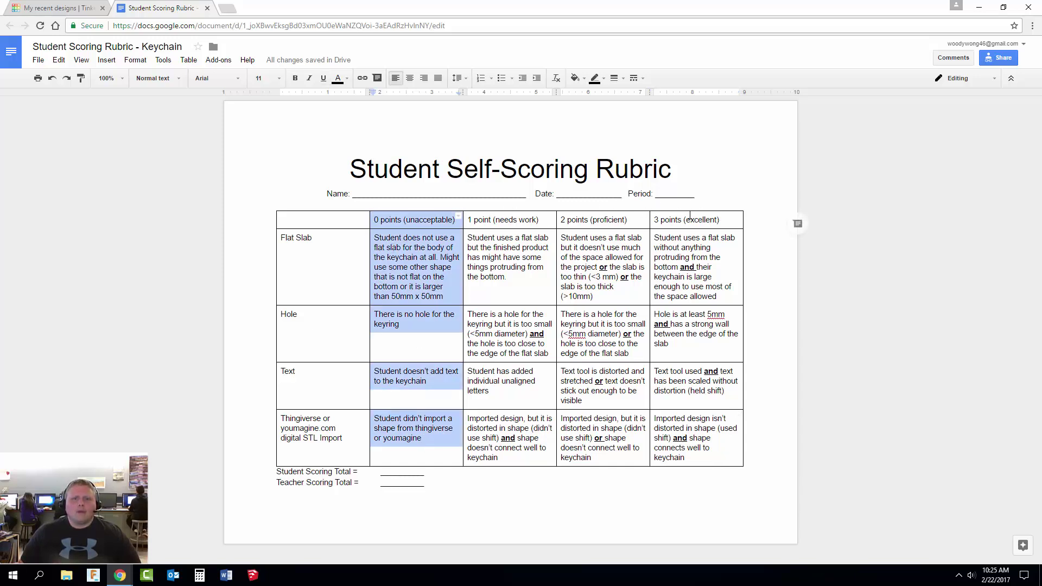
left_click_drag(689, 216, 691, 439)
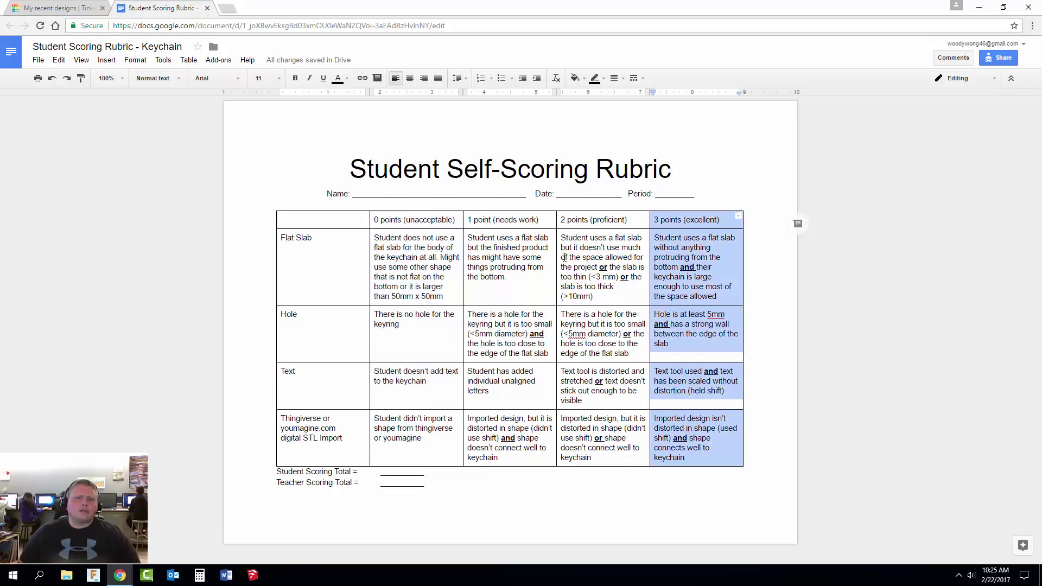
left_click(784, 345)
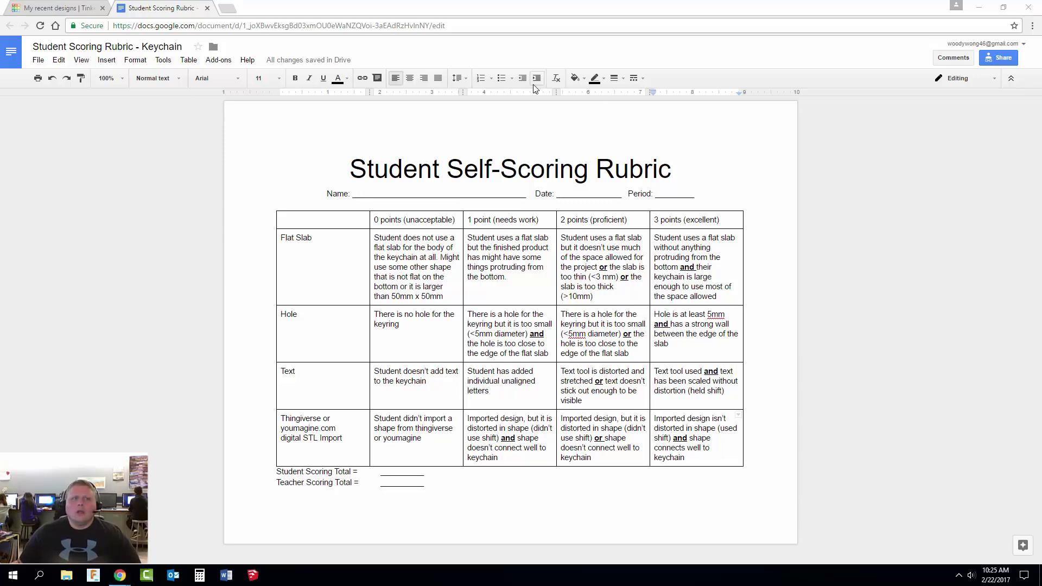
Return to the Tinkercad dashboard and create a new design.
left_click(47, 7)
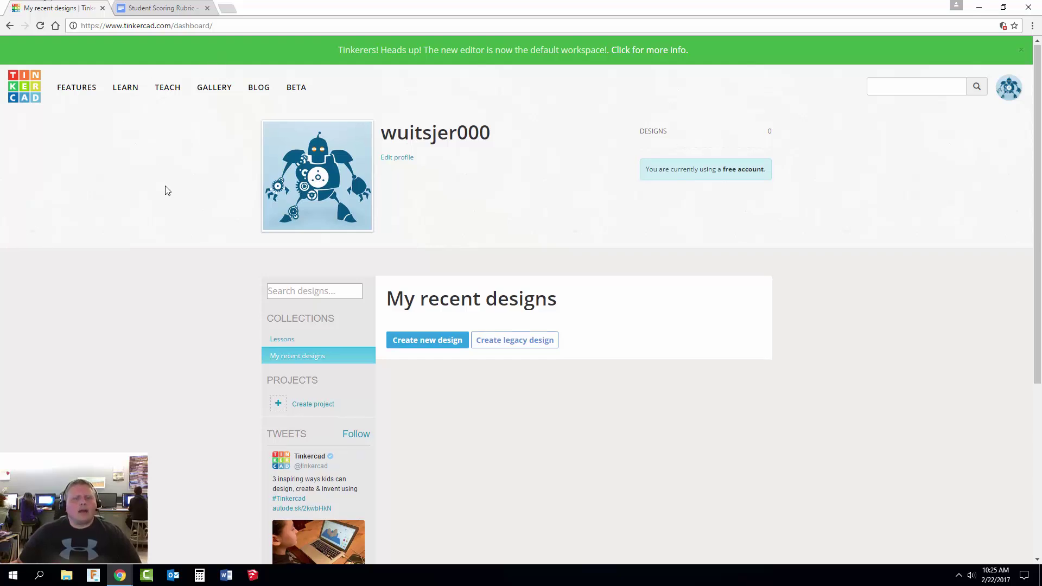
scroll(173, 194, "down", 1)
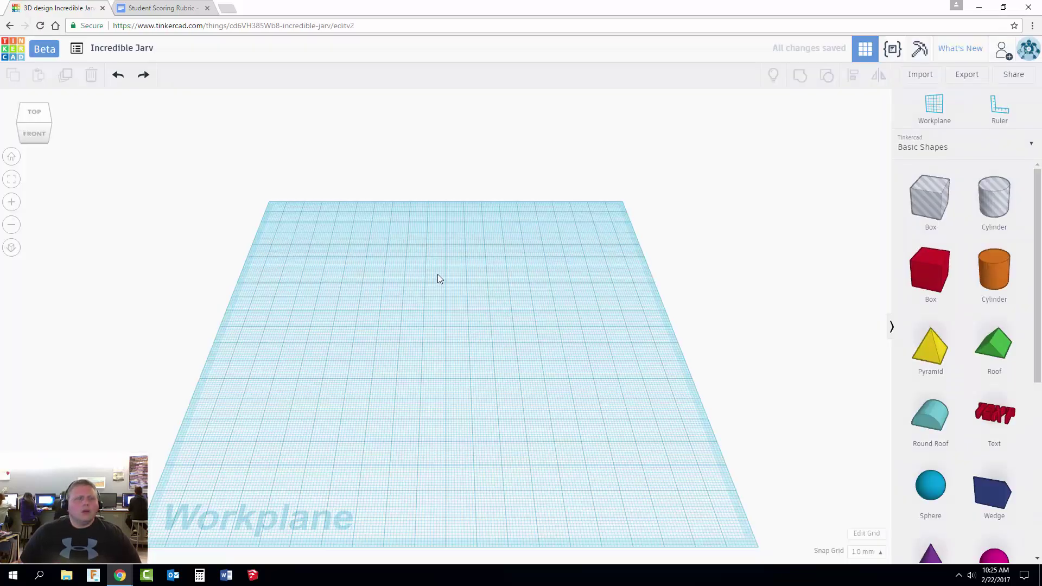
Rename the design to the owner's surname followed by "Keychain".
left_click(135, 49)
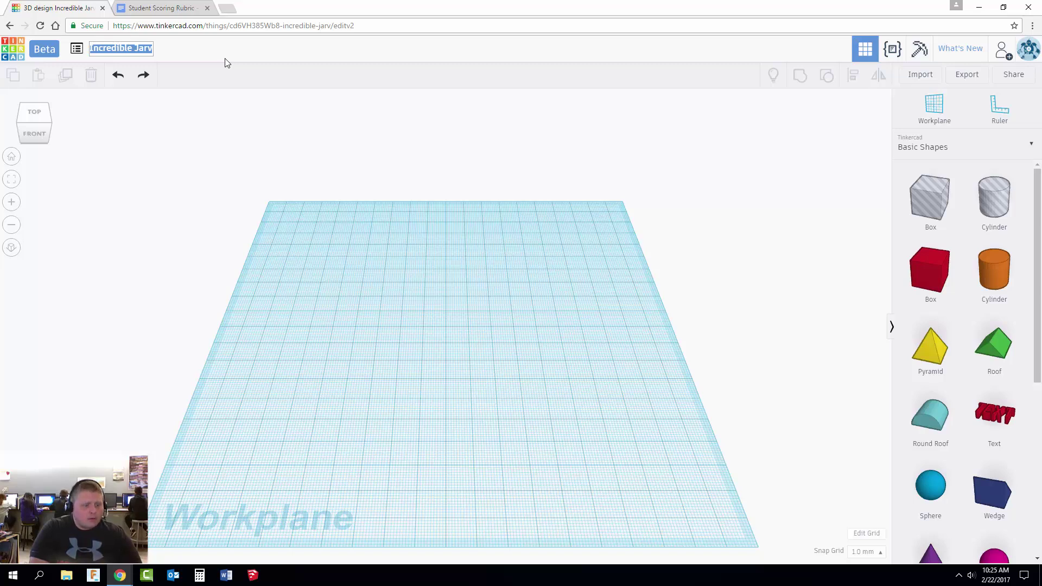
type("Wu")
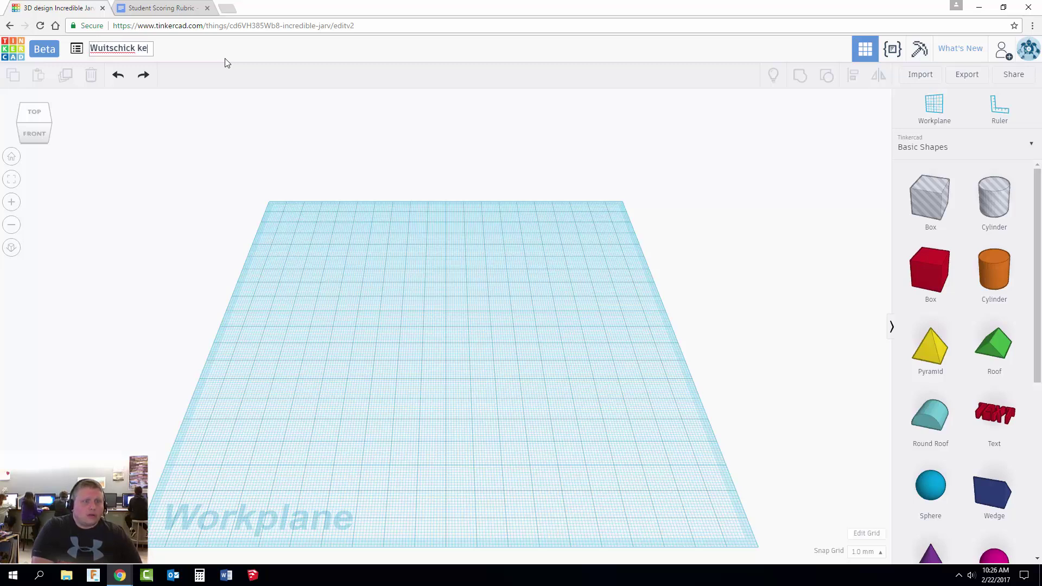
type("itschick Key")
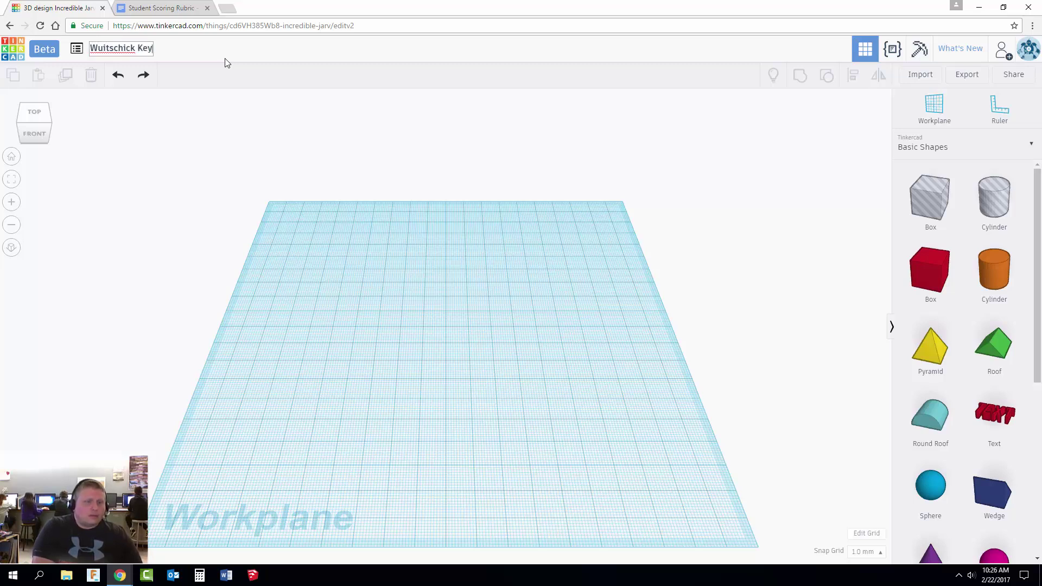
type("chain")
key("Return")
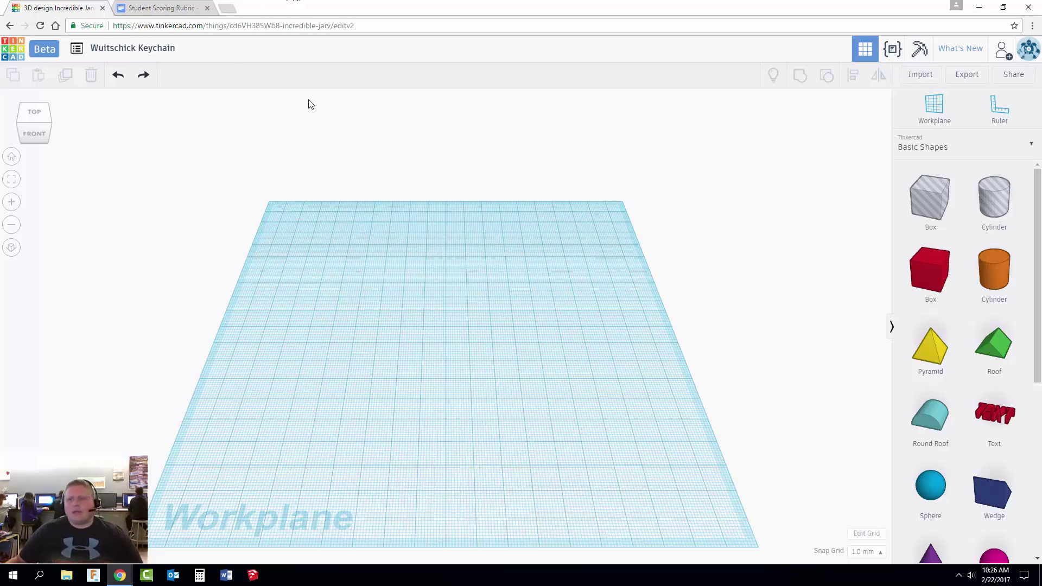
left_click(293, 0)
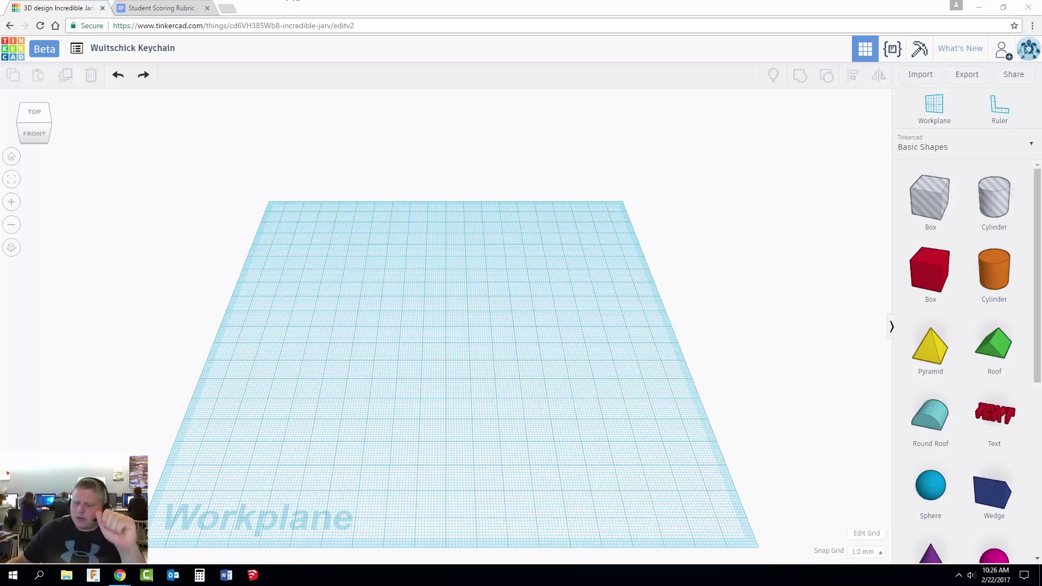
Place a solid box, a pyramid, a text shape and a cone at separate spots on the workplane.
scroll(953, 255, "down", 6)
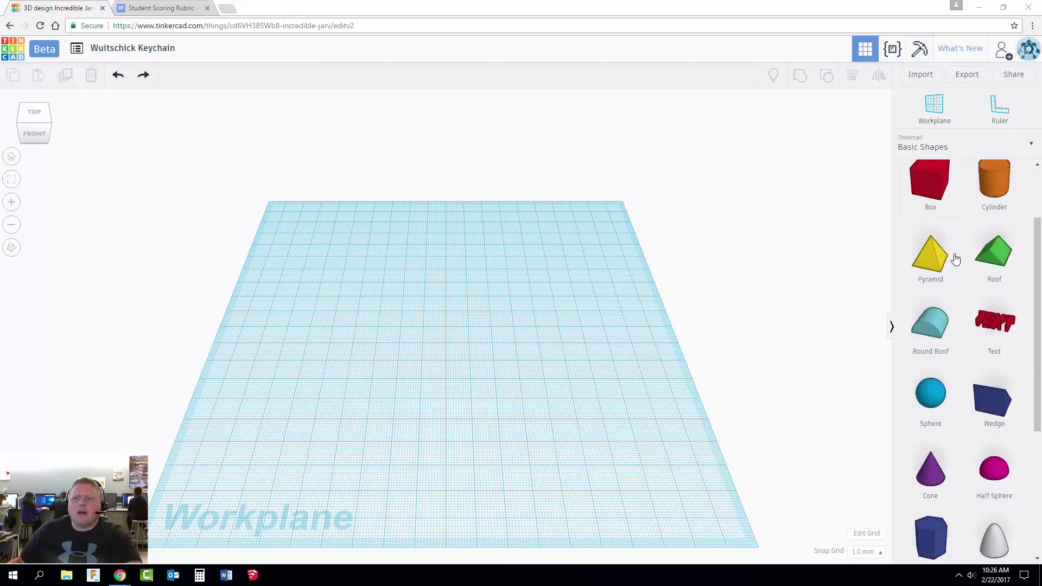
scroll(958, 333, "up", 6)
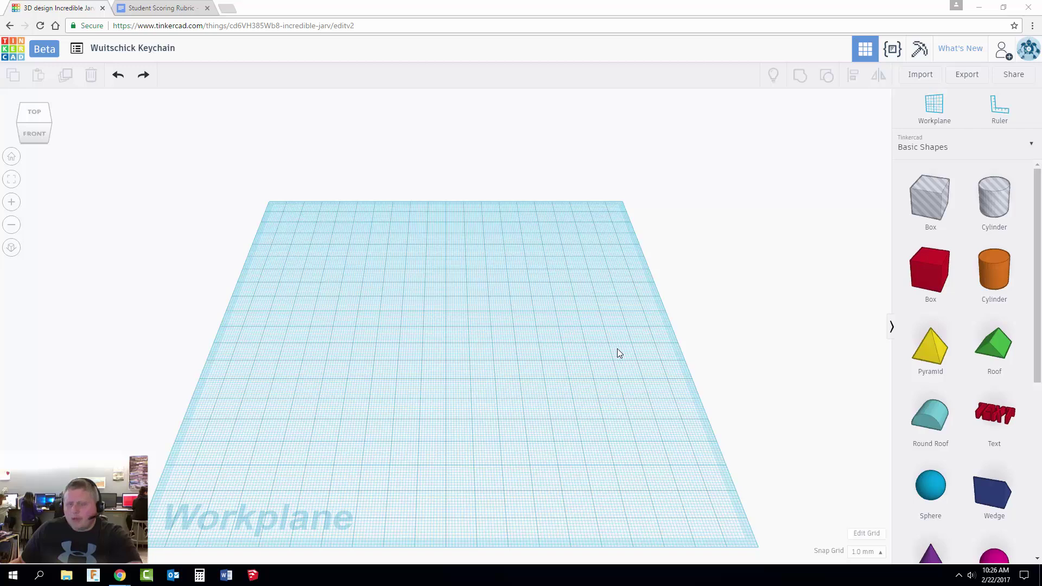
left_click_drag(941, 269, 411, 334)
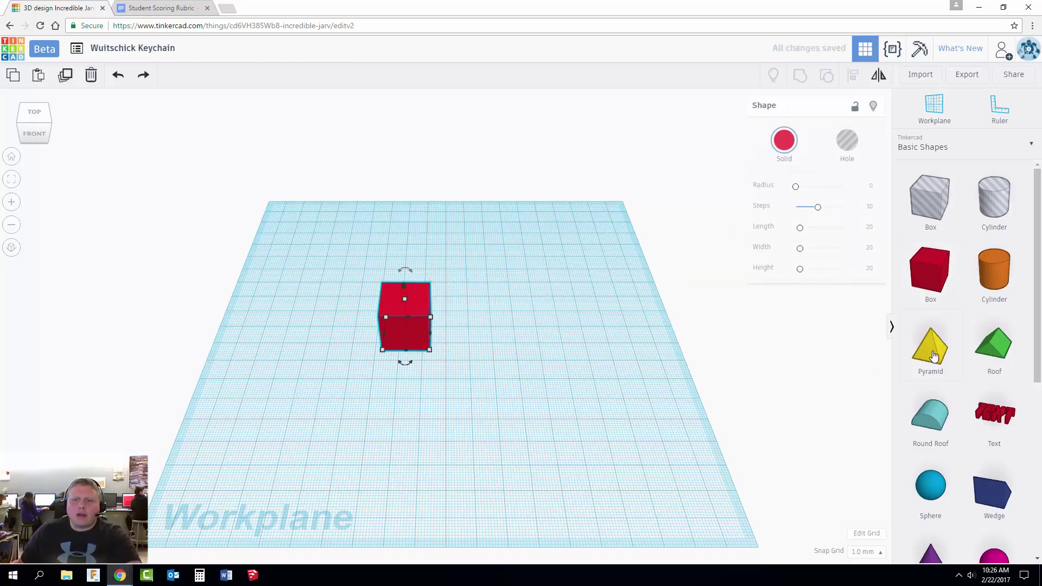
left_click_drag(930, 350, 494, 336)
right_click_drag(646, 383, 956, 391)
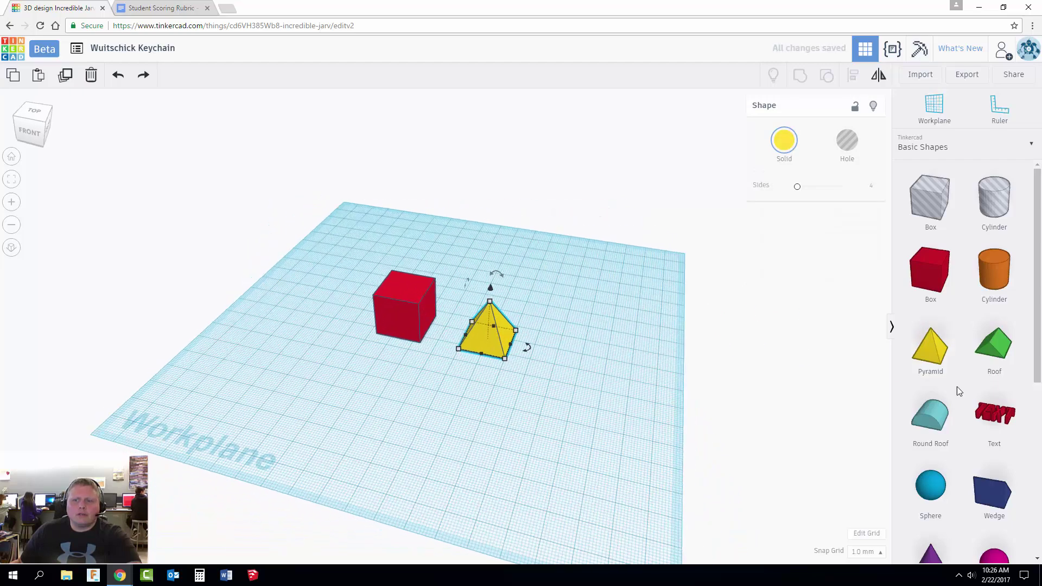
scroll(977, 434, "down", 2)
left_click_drag(994, 306, 581, 277)
left_click_drag(941, 462, 372, 270)
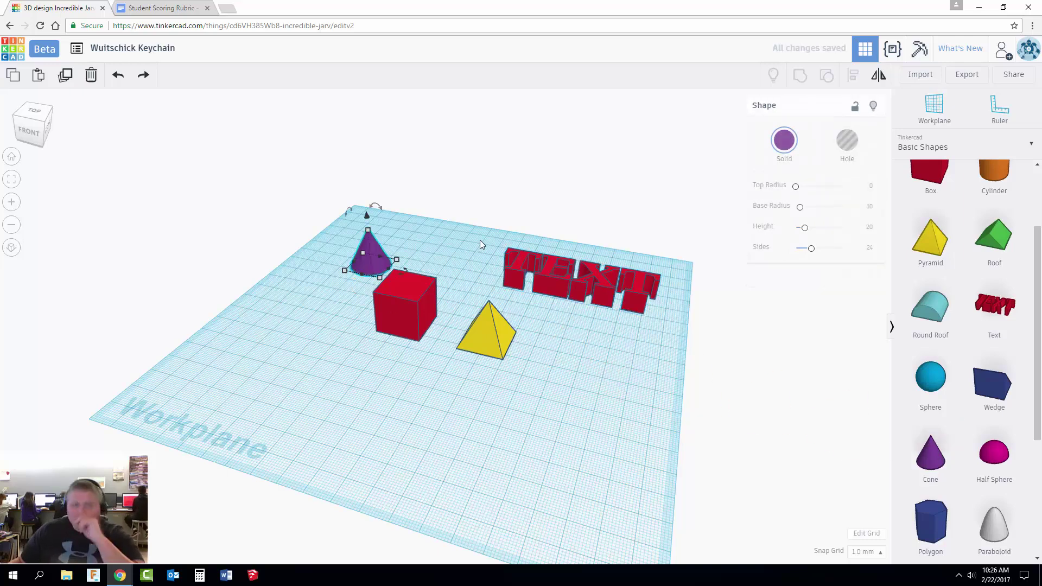
left_click(449, 240)
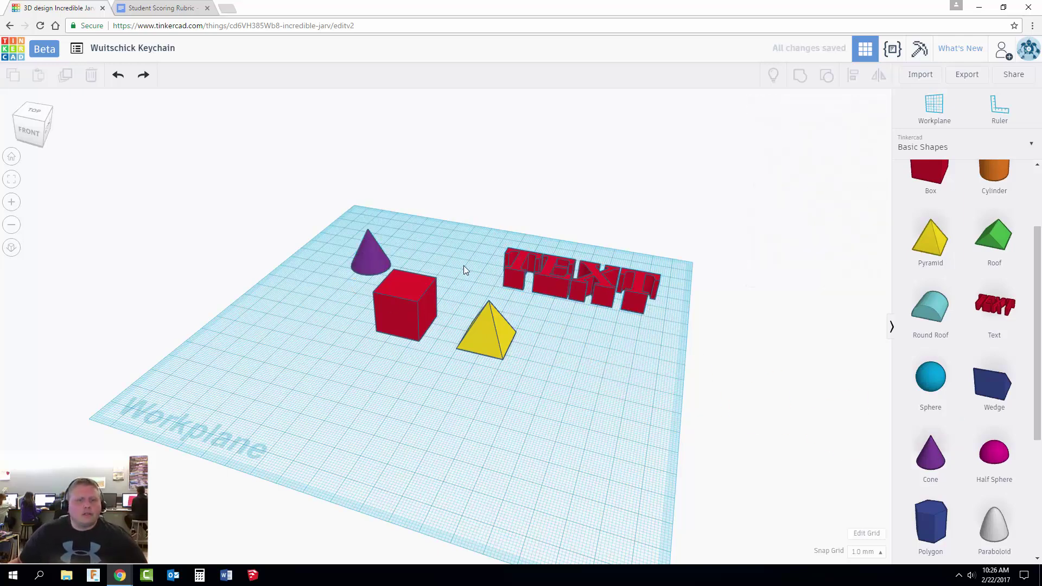
Rearrange the cone, box, pyramid and text shape to new positions spread across the workplane.
left_click_drag(364, 263, 275, 347)
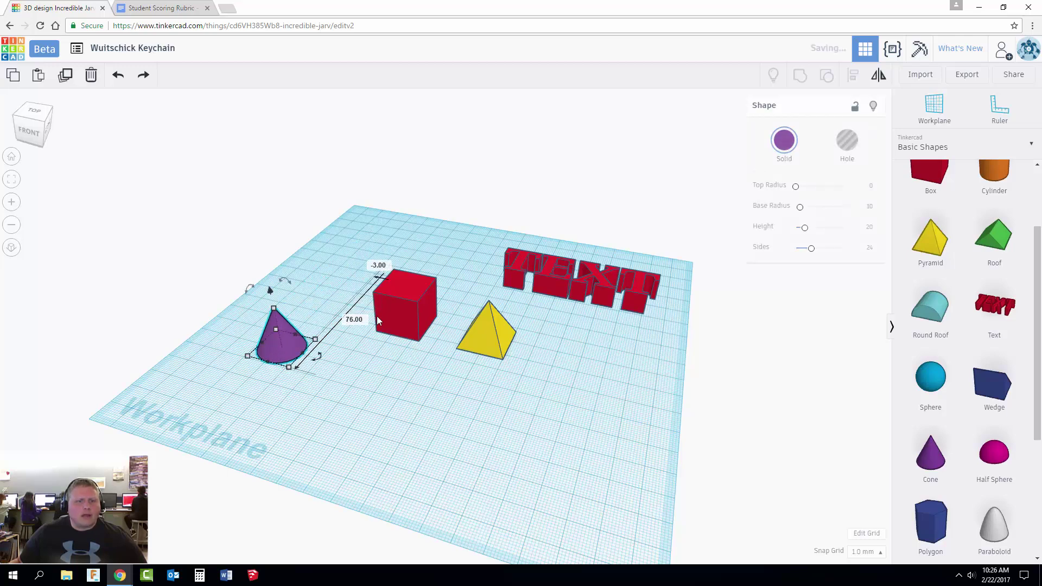
left_click_drag(417, 337, 374, 265)
left_click_drag(497, 341, 421, 374)
left_click_drag(558, 285, 513, 317)
Move the yellow pyramid onto the red box's position and raise it to sit on top of the box.
left_click(377, 266)
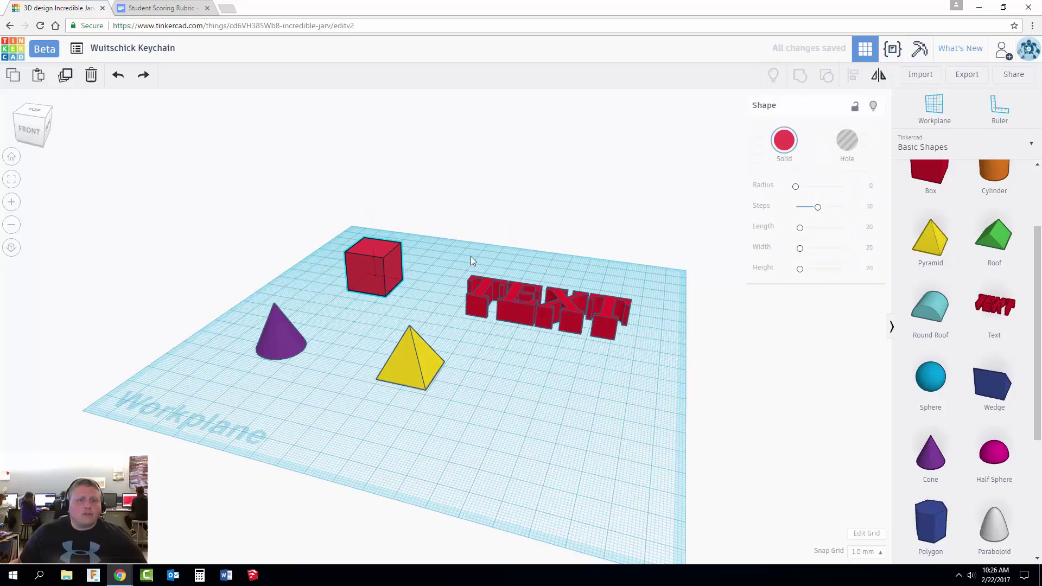
right_click_drag(470, 256, 540, 250)
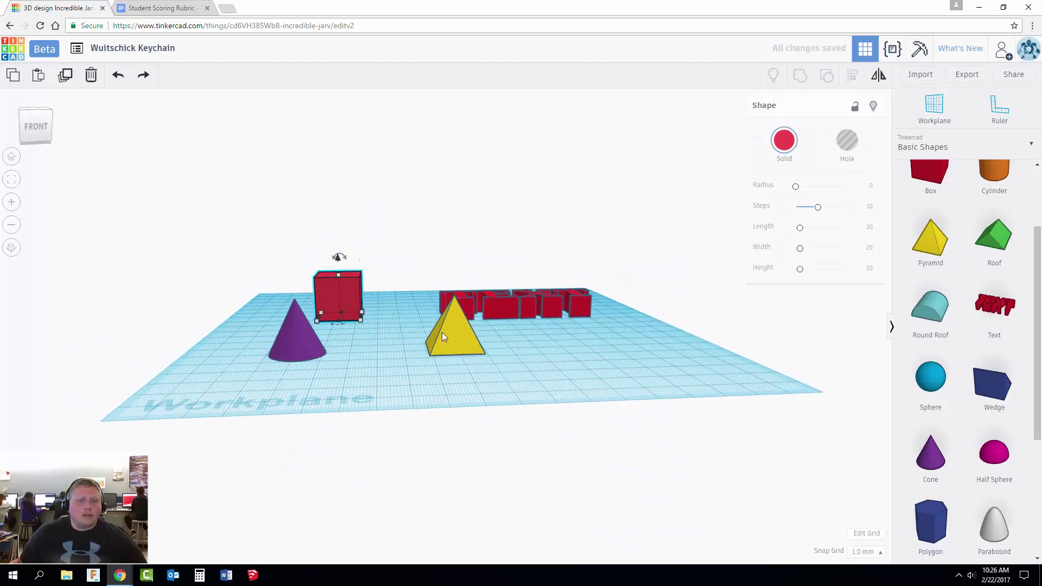
left_click_drag(443, 337, 344, 314)
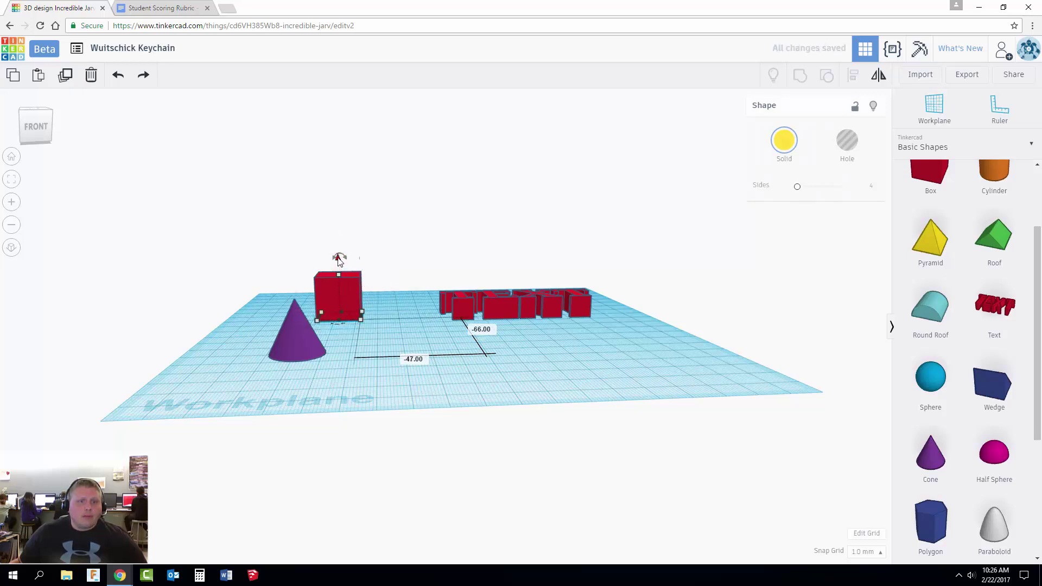
left_click_drag(338, 261, 340, 222)
left_click(539, 240)
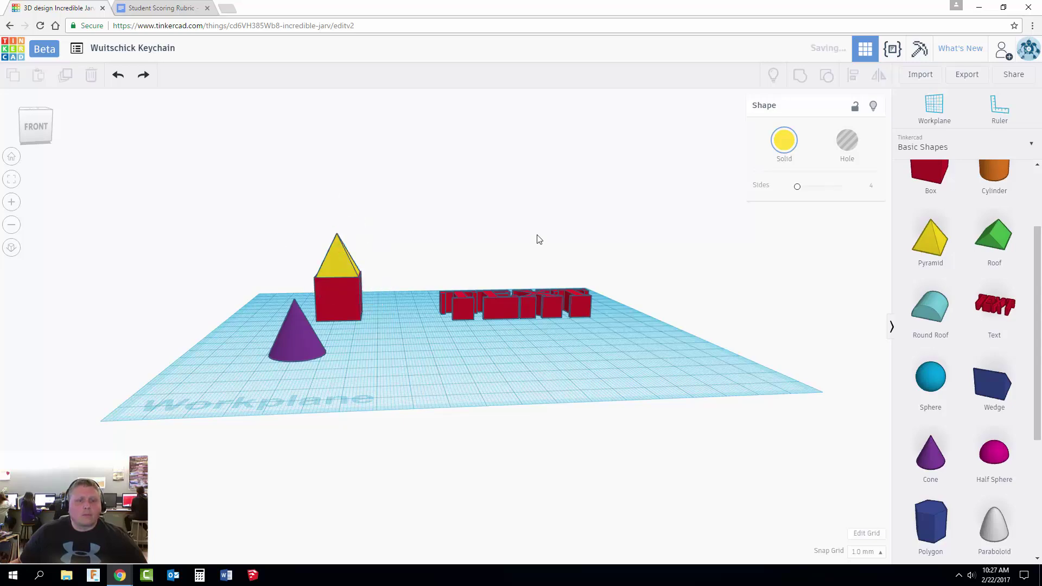
Move the purple cone to the middle of the workplane, in front of the text shape.
right_click_drag(539, 240, 349, 399)
left_click(461, 359)
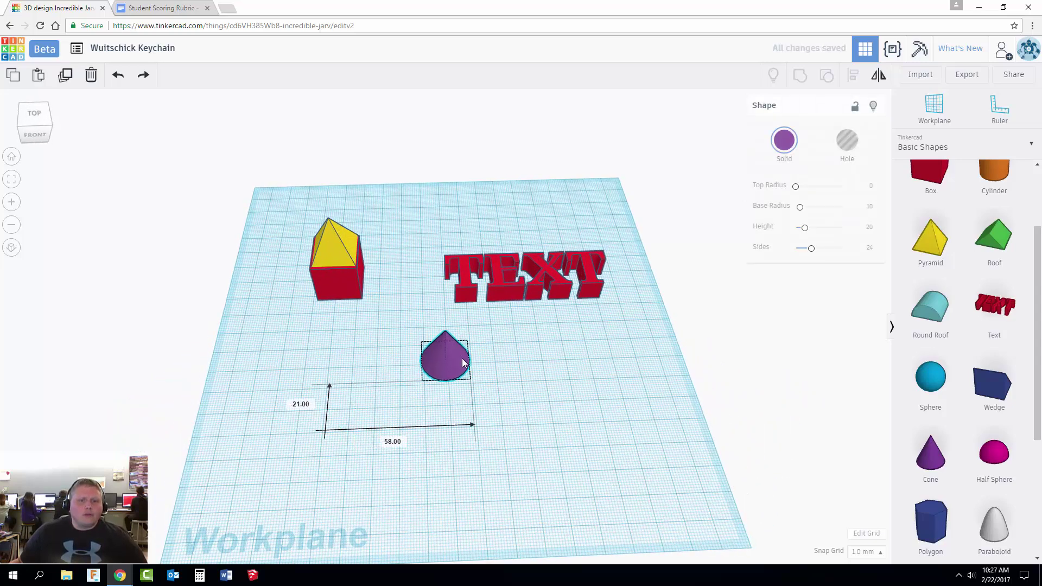
left_click_drag(462, 362, 463, 356)
Nudge the cone in 1 mm steps in all directions, finishing in front of the first letters of the text.
key("Up")
key("Left")
key("Up")
key("Left")
key("Up")
key("Left")
key("Up")
key("Left")
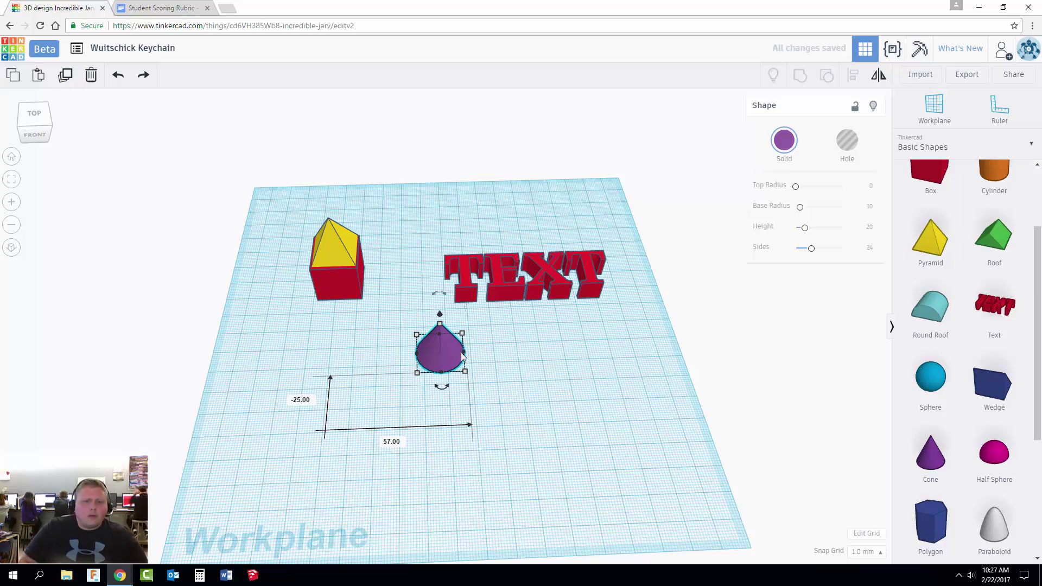
key("Left")
key("Left")
key("Left")
key("Up")
key("Up")
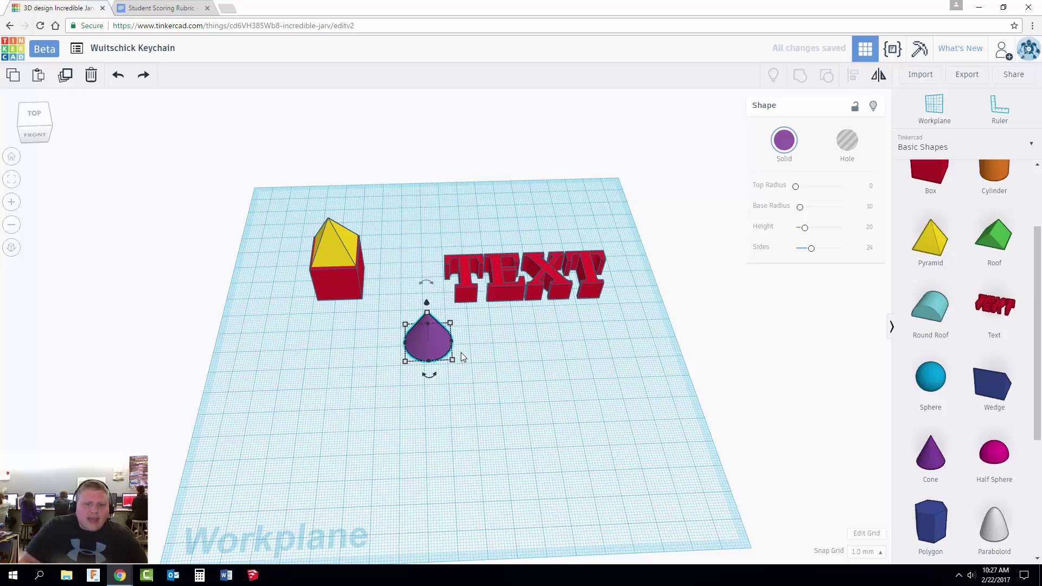
key("Right")
key("Right")
key("Right")
key("Right")
key("Up")
key("Right")
key("Right")
key("Right")
key("Right")
key("Right")
key("Down")
key("Left")
key("Left")
key("Left")
key("Left")
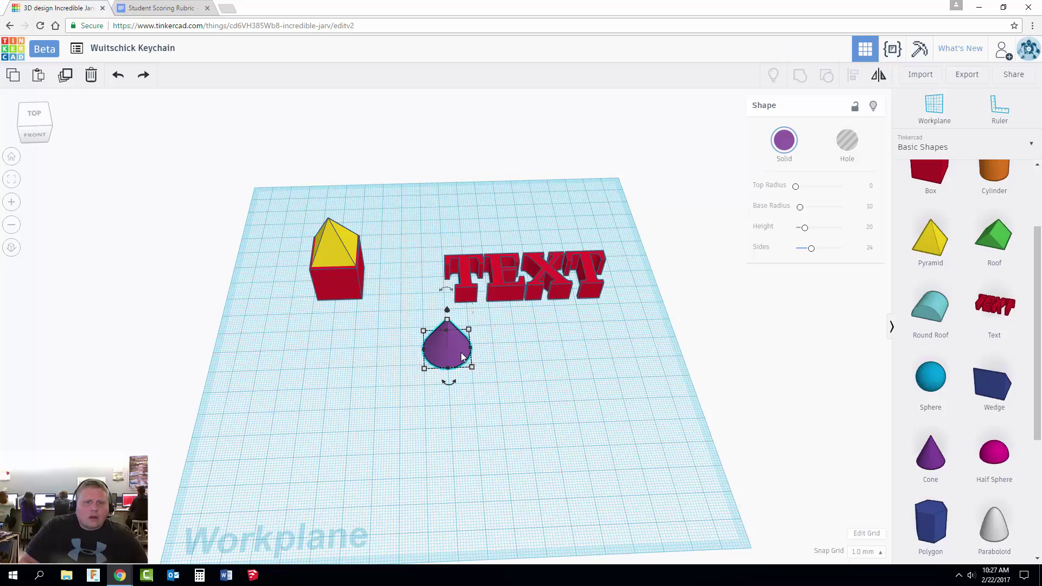
key("Up")
key("Right")
key("Right")
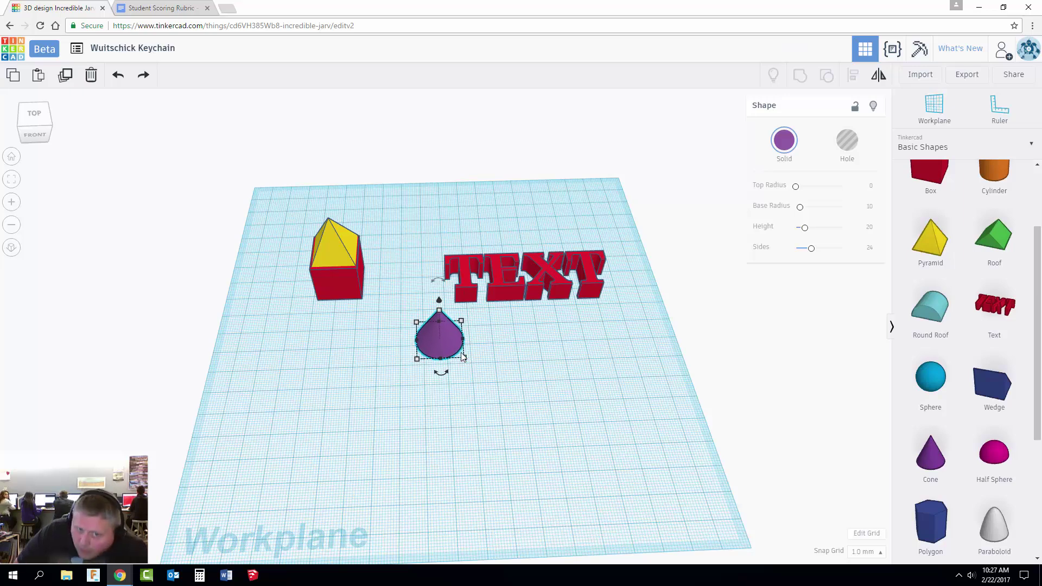
key("Down")
key("Left")
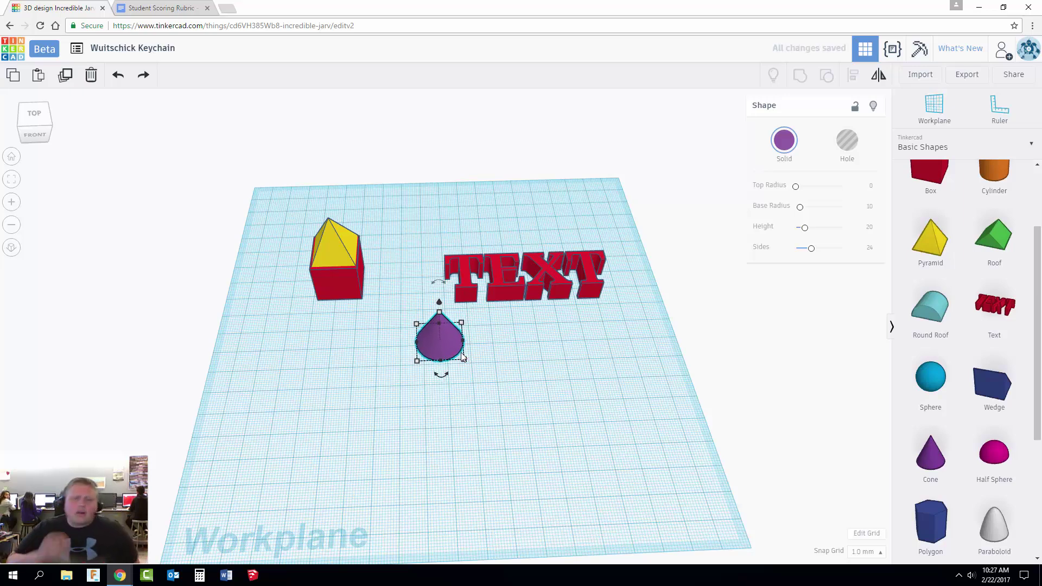
key("Up")
key("Up")
key("Up")
key("Up")
key("Up")
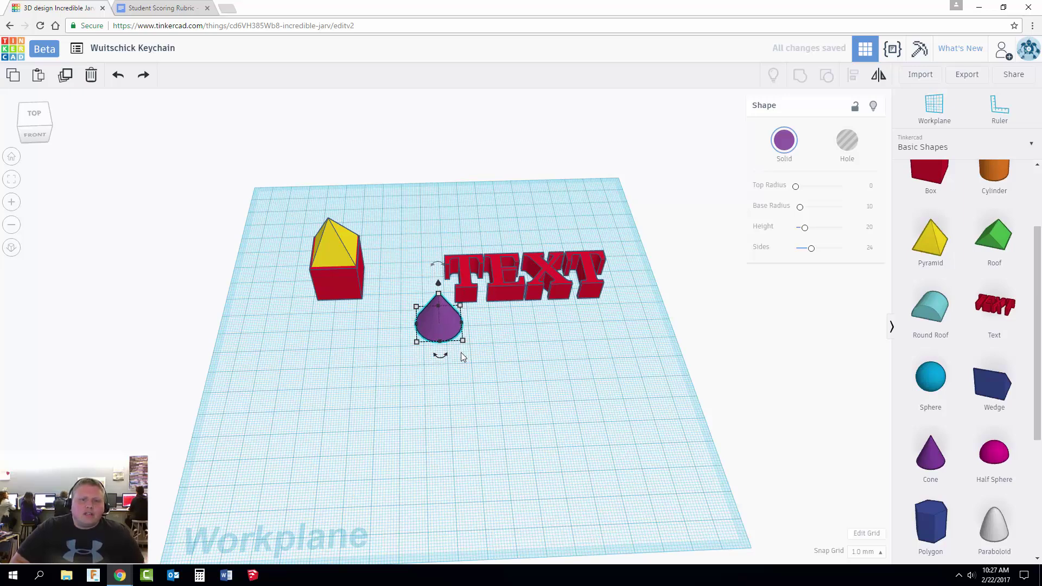
key("Right")
key("Right")
key("Right")
key("Right")
key("Right")
key("Right")
key("Right")
key("Right")
key("Right")
key("Right")
key("Right")
key("Right")
key("Up")
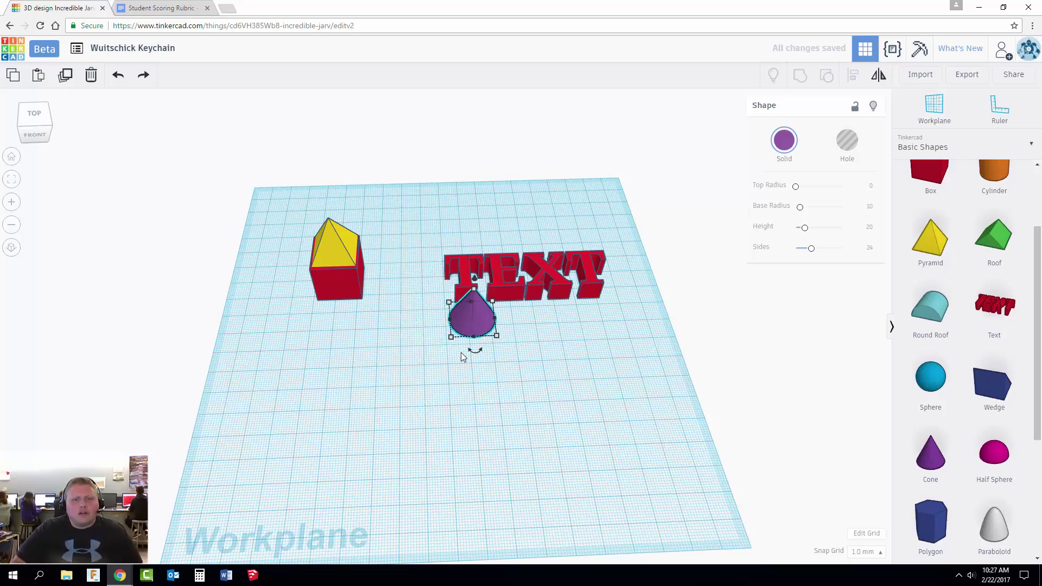
Shift the cone in larger increments along the text shape, toward the back of the workplane and back toward the first letter.
key("shift+Right")
key("shift+Right")
key("shift+Right")
key("shift+Right")
key("shift+Up")
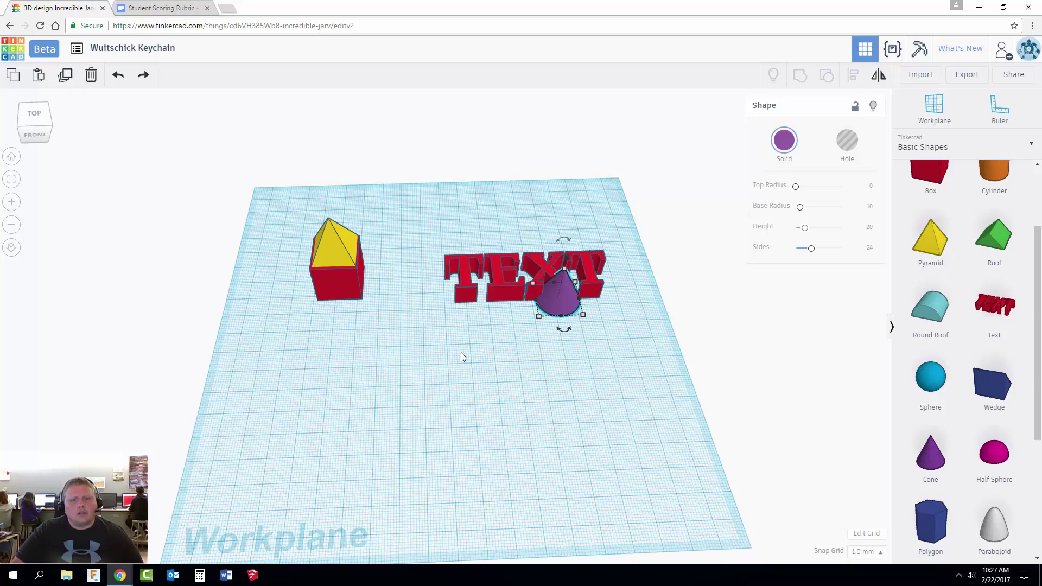
key("shift+Up")
key("shift+Left")
key("shift+Left")
key("shift+Left")
key("shift+Left")
key("shift+Left")
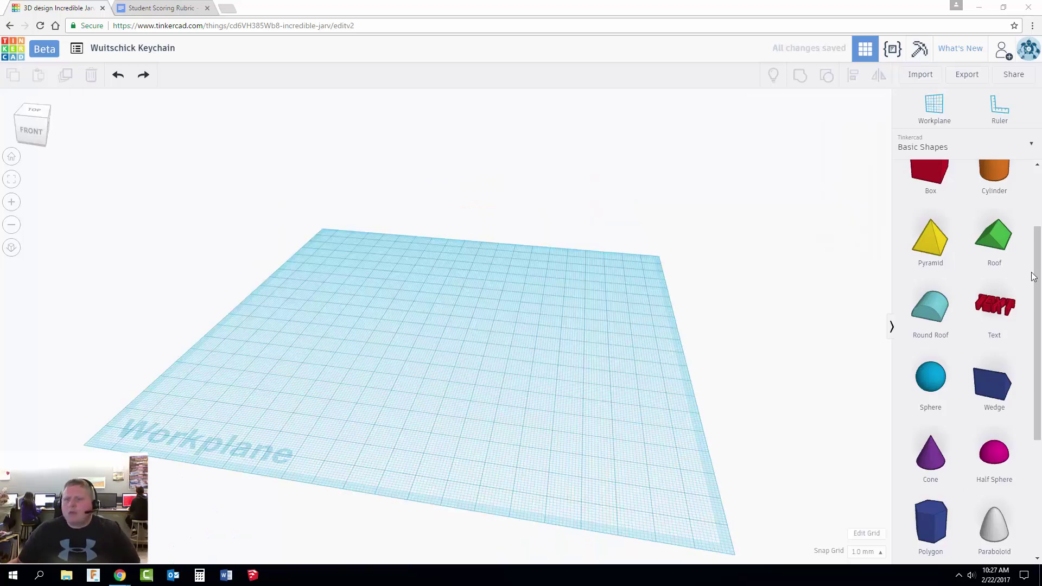
right_click_drag(589, 333, 601, 350)
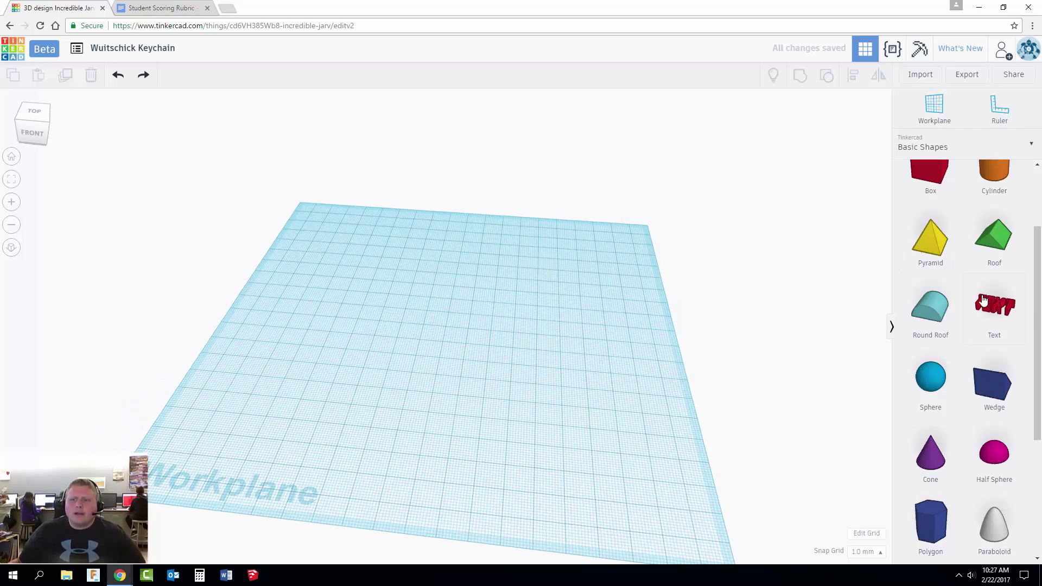
Place a text shape in the middle of the workplane and an orange cylinder behind it.
left_click_drag(983, 301, 422, 348)
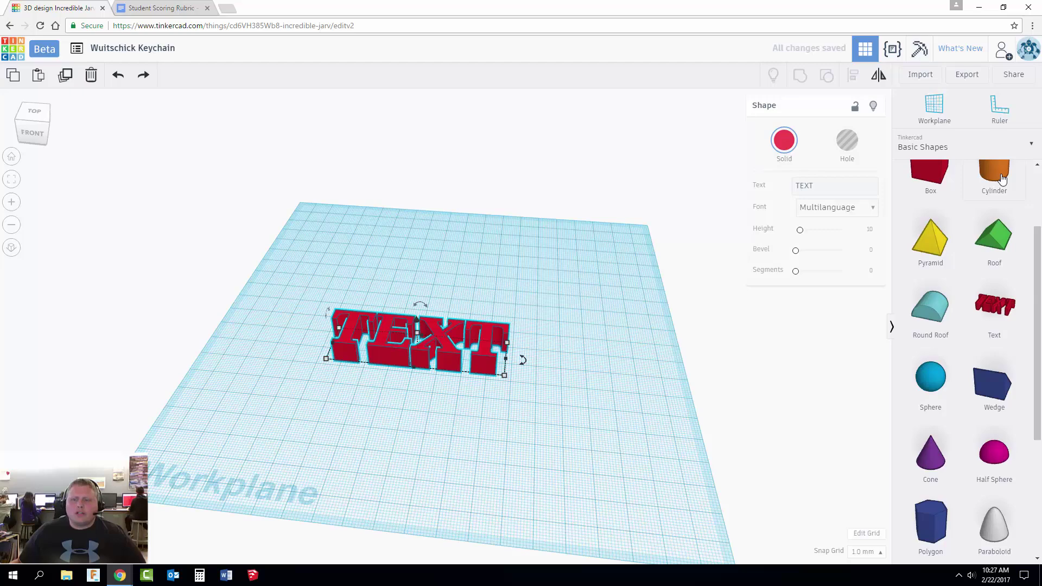
left_click_drag(1002, 179, 458, 275)
left_click(535, 292)
Try out the rotation of the text shape around each of its three axes, leaving its angle at 0°.
right_click_drag(447, 338, 456, 374)
left_click(445, 370)
right_click_drag(515, 295, 418, 329)
mouse_move(389, 285)
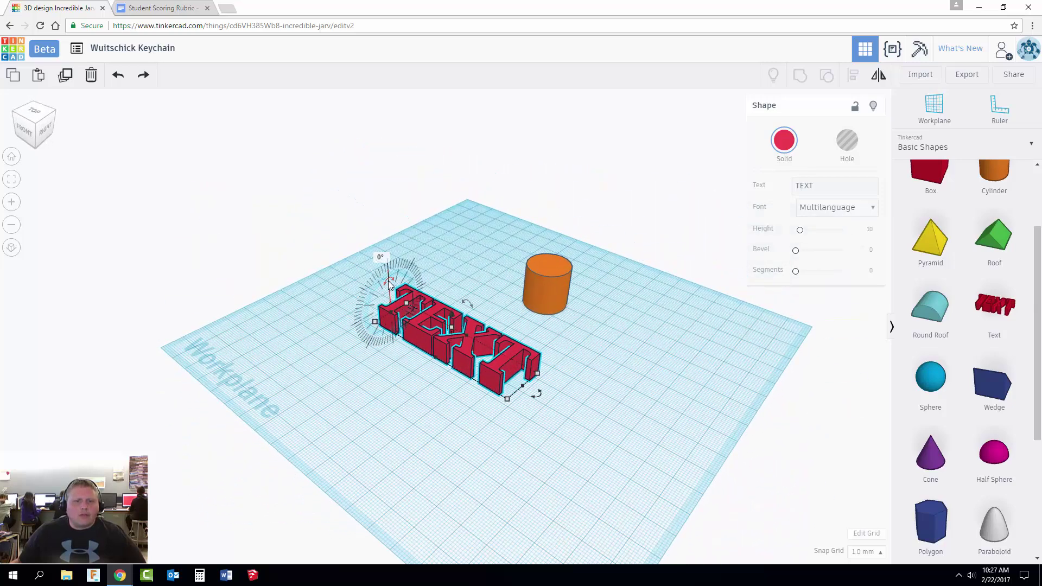
mouse_move(389, 285)
left_mouse_down()
mouse_move(384, 278)
mouse_move(374, 304)
mouse_move(380, 295)
mouse_move(386, 308)
mouse_move(369, 293)
mouse_move(390, 287)
left_mouse_up()
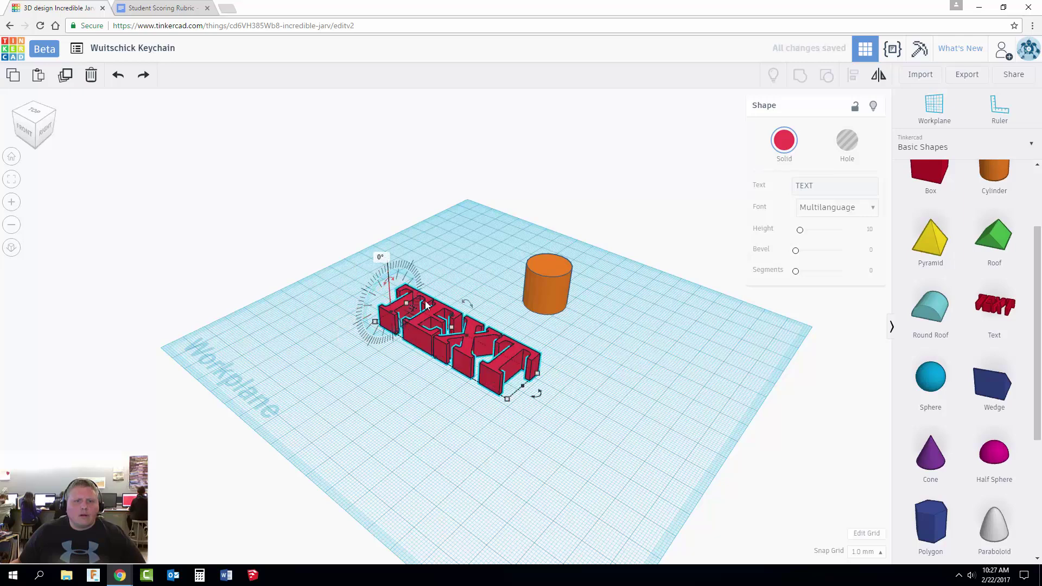
left_click_drag(471, 308, 470, 320)
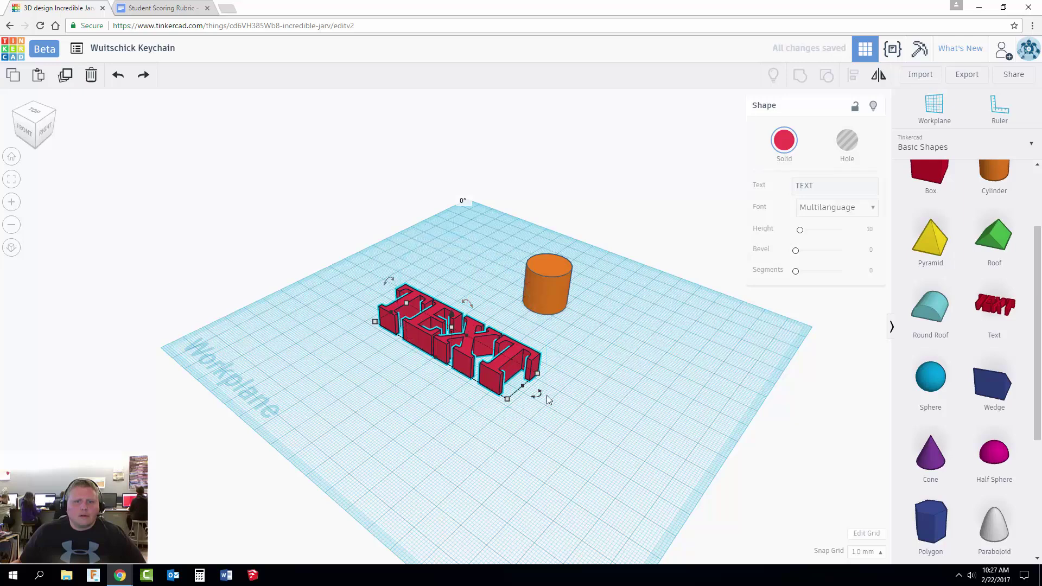
mouse_move(539, 399)
left_mouse_down()
mouse_move(339, 417)
mouse_move(558, 309)
mouse_move(547, 390)
mouse_move(462, 359)
mouse_move(558, 407)
left_mouse_up()
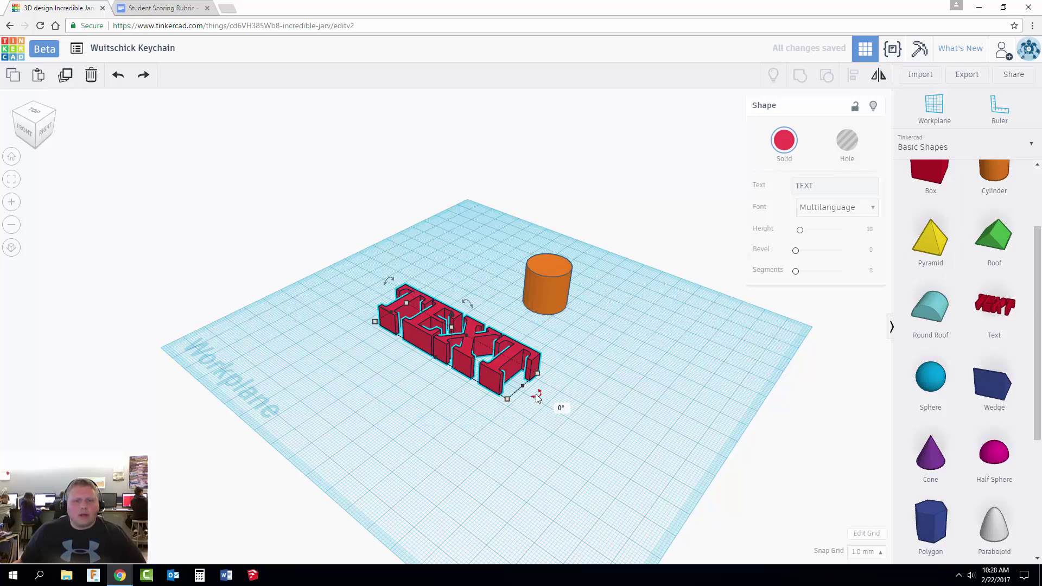
left_click_drag(537, 398, 477, 364)
left_click(279, 322)
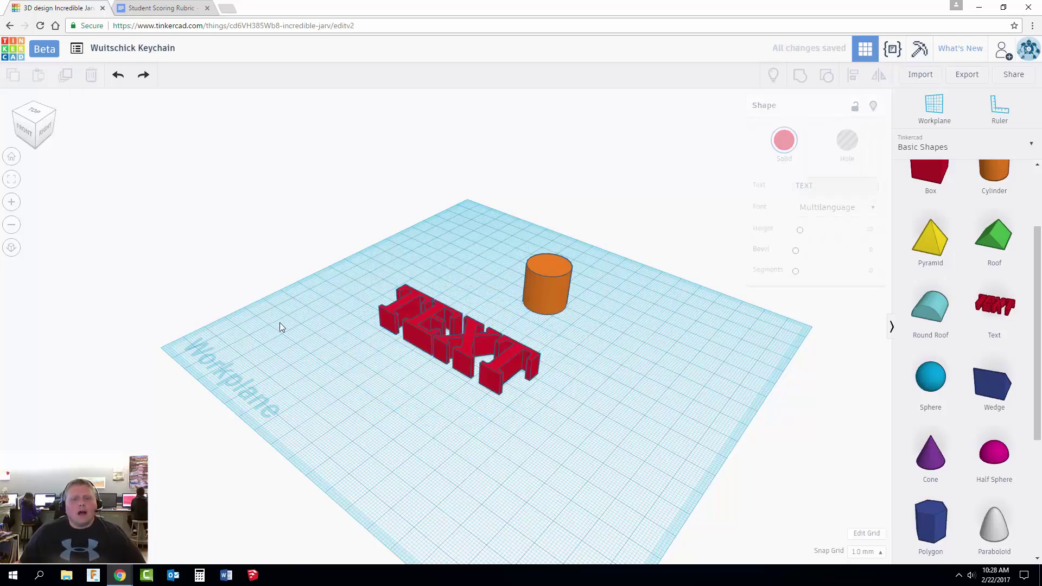
Rotate the orange cylinder so it lies on its side behind the text, and deselect it.
right_click_drag(351, 297, 534, 238)
left_click(528, 279)
mouse_move(533, 237)
left_click_drag(532, 237, 553, 275)
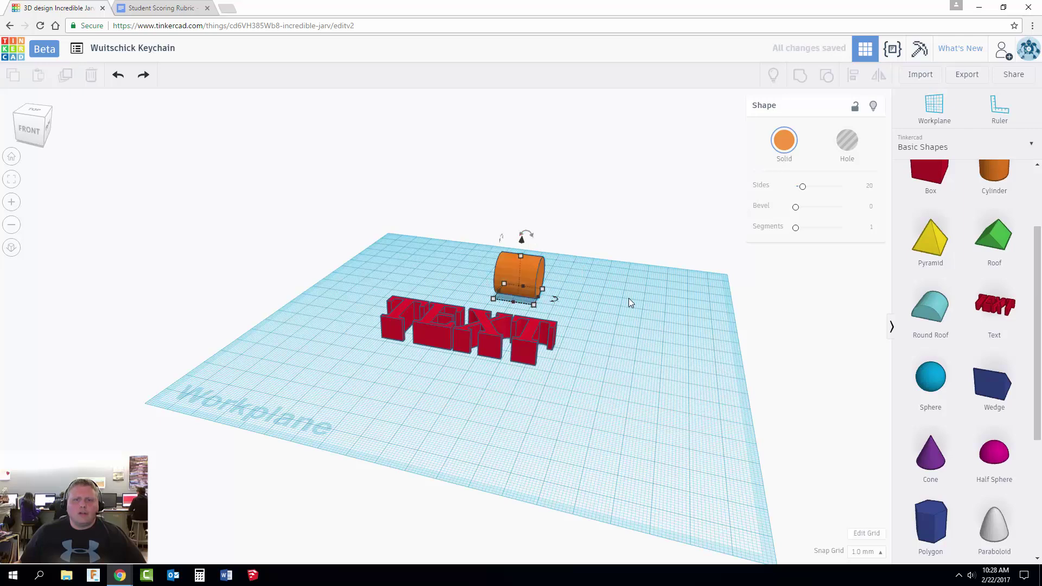
left_click(628, 298)
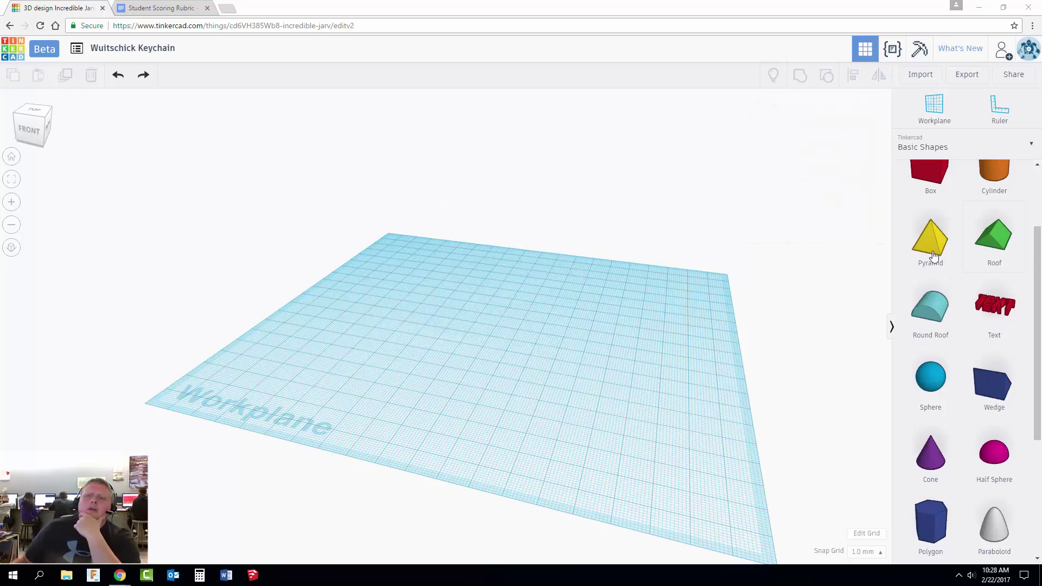
Place a red box near the middle of the workplane.
scroll(942, 267, "up", 1)
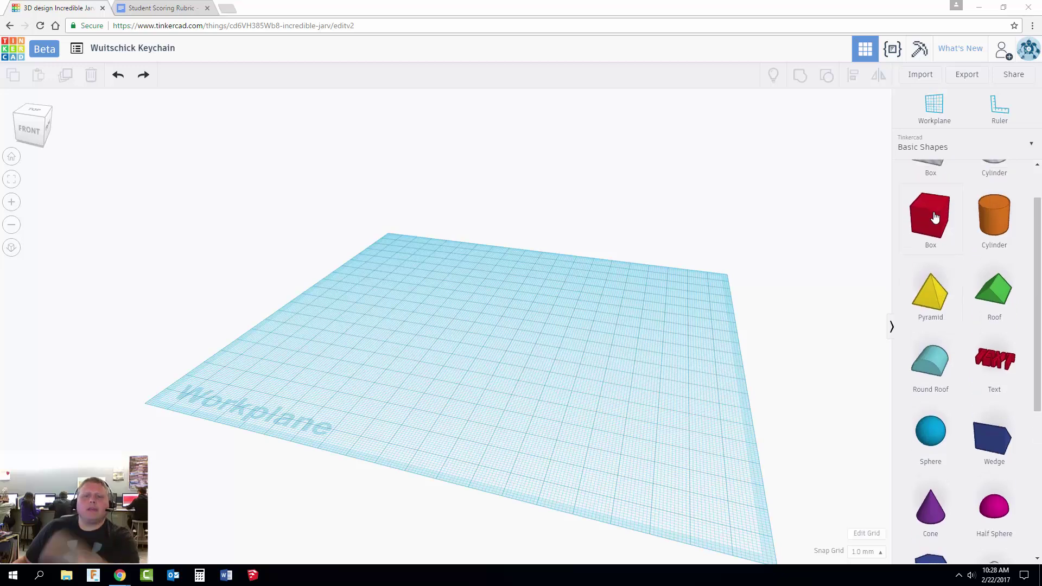
left_click_drag(934, 217, 437, 324)
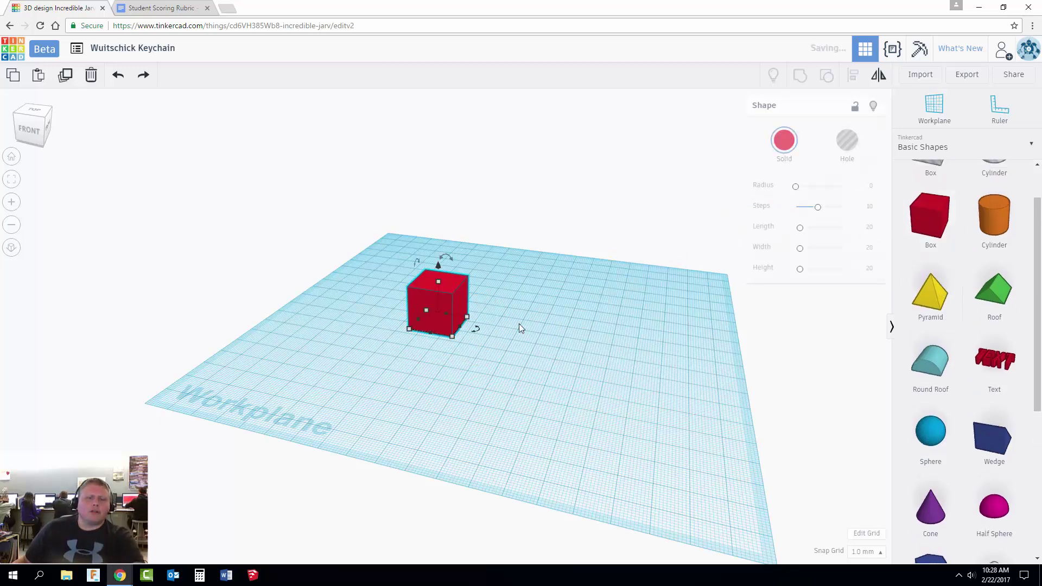
right_click_drag(519, 324, 614, 326)
right_click_drag(587, 328, 537, 327)
Lower the red box and set its height to exactly 8 mm.
mouse_move(479, 311)
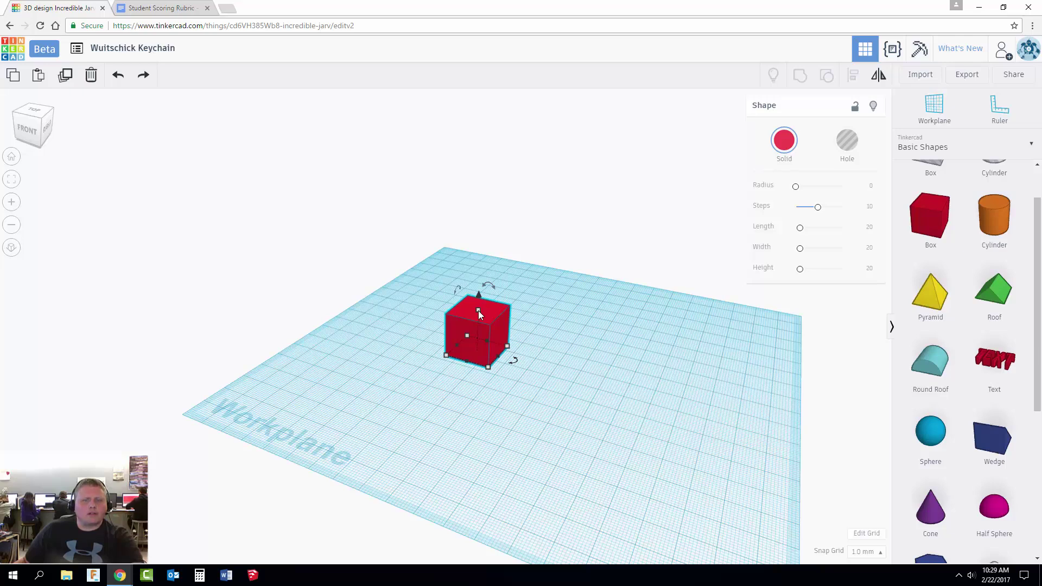
left_click_drag(478, 311, 478, 311)
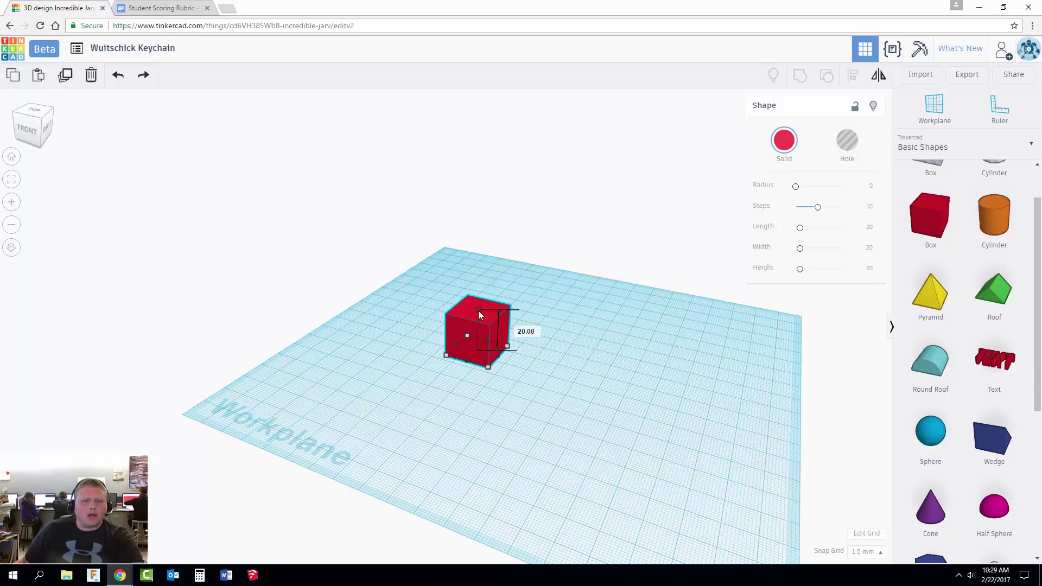
left_click_drag(477, 310, 475, 330)
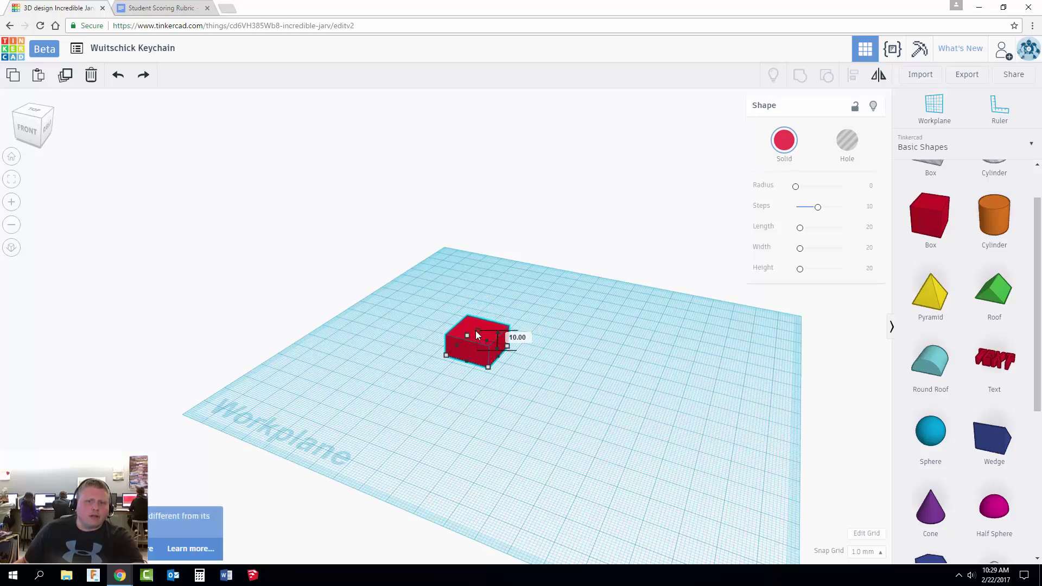
left_click(519, 338)
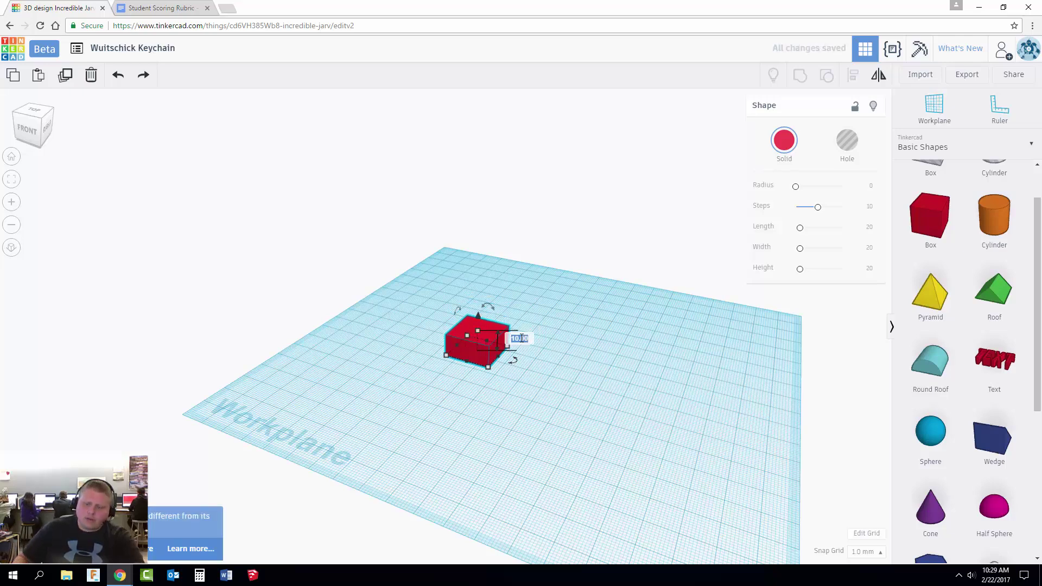
type("8")
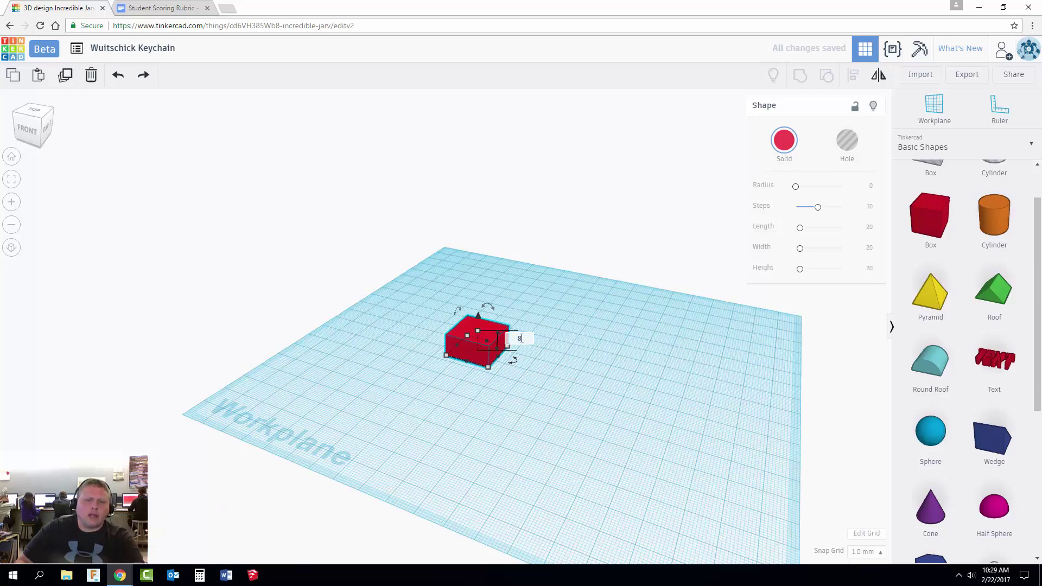
key("Return")
left_click(563, 313)
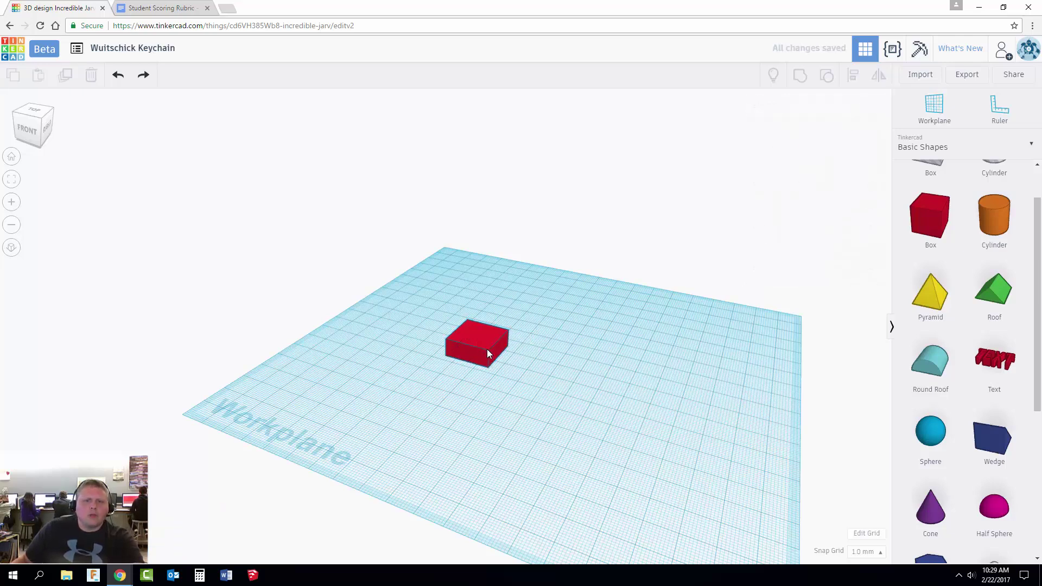
Stretch the red box in length and width into a larger flat slab, and delete it.
left_click(487, 353)
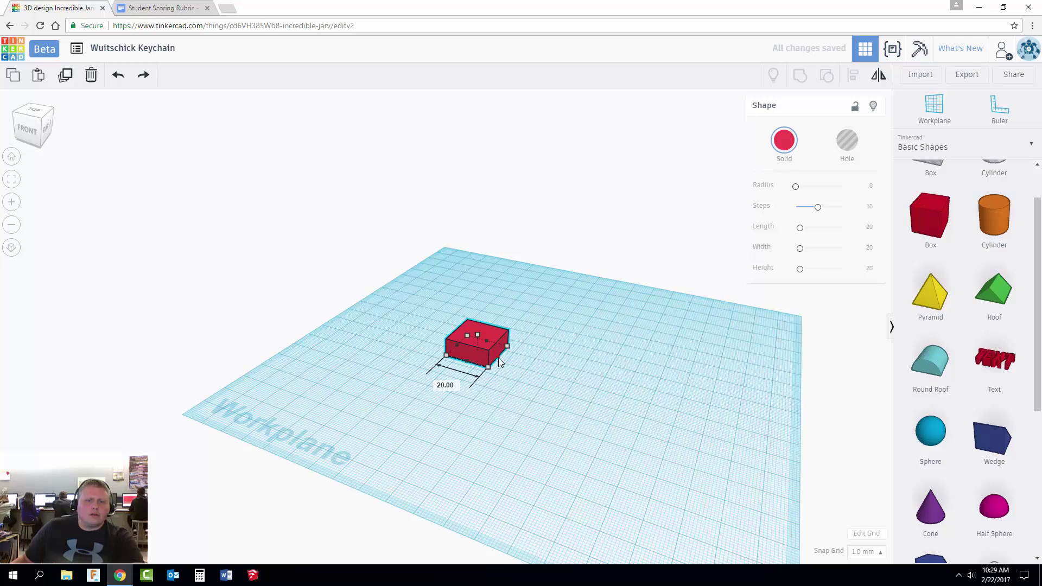
left_click_drag(498, 357, 562, 371)
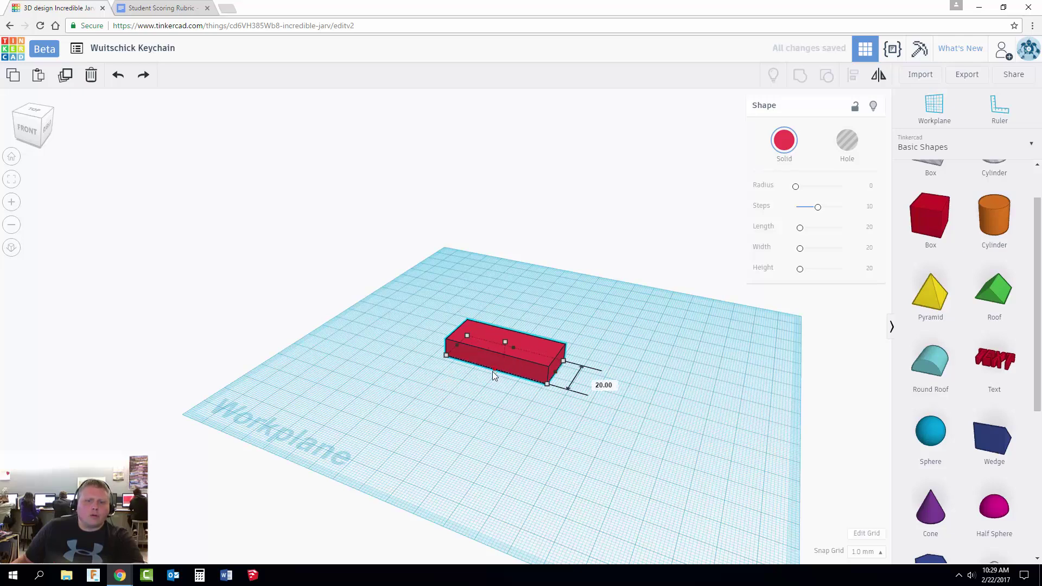
left_click_drag(494, 371, 476, 394)
middle_click_drag(555, 294, 566, 288)
right_click_drag(565, 292, 573, 296)
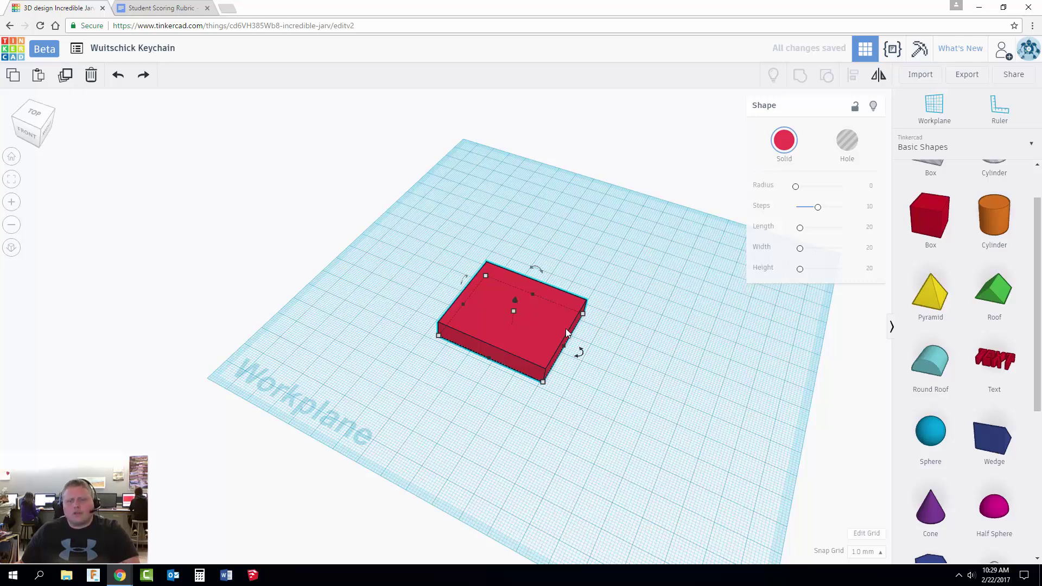
key("Delete")
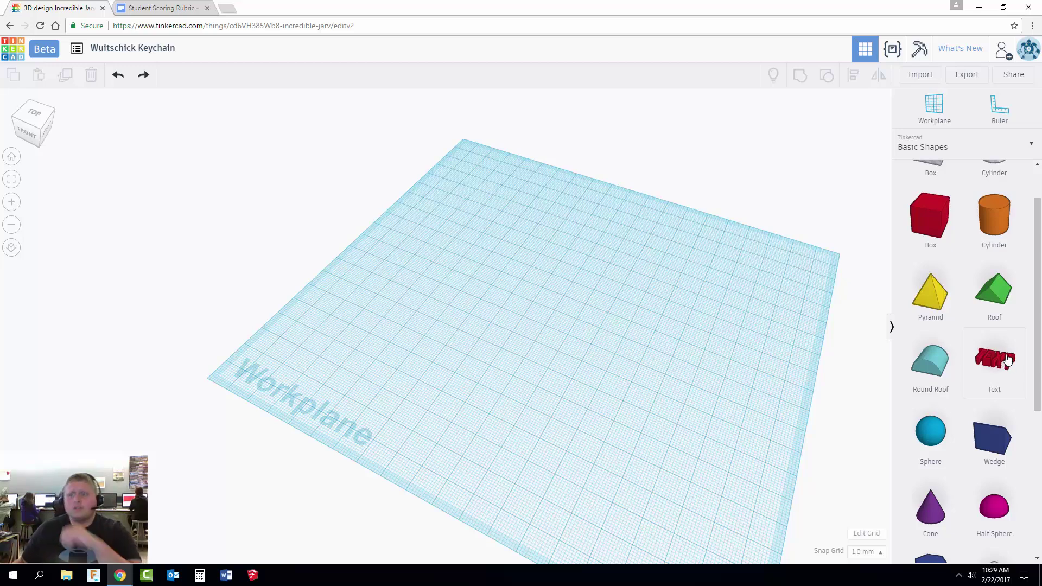
Place a text shape on the workplane and replace its wording with the maker's first name in lowercase.
left_click_drag(1004, 363, 622, 350)
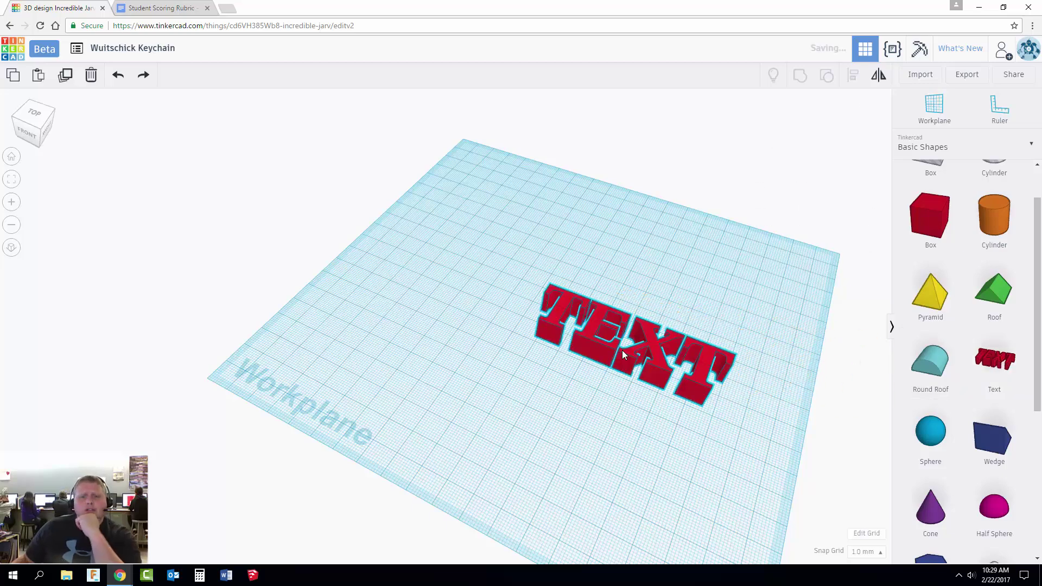
right_click_drag(431, 339, 435, 292)
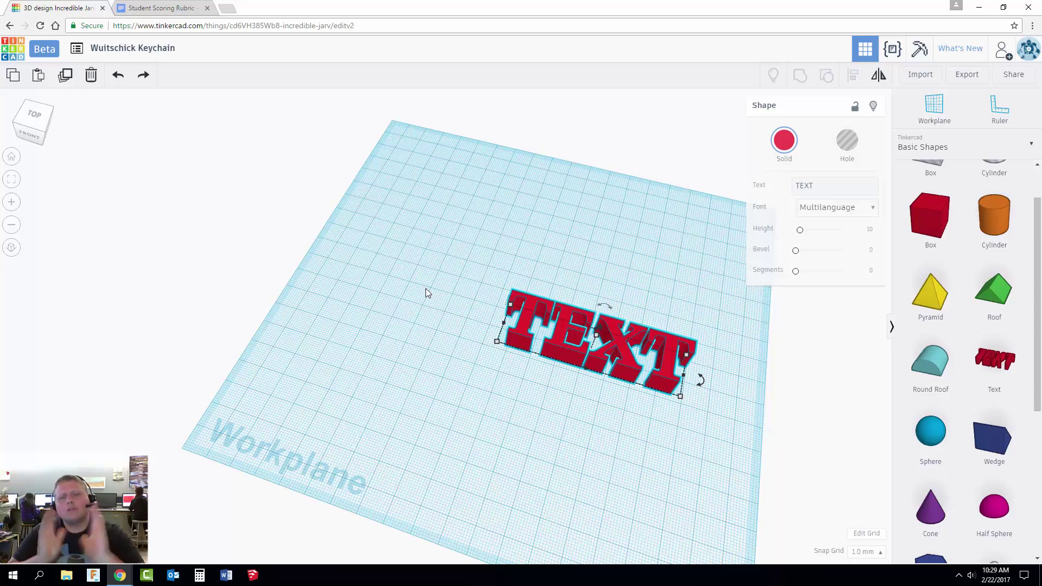
right_click_drag(380, 297, 457, 328)
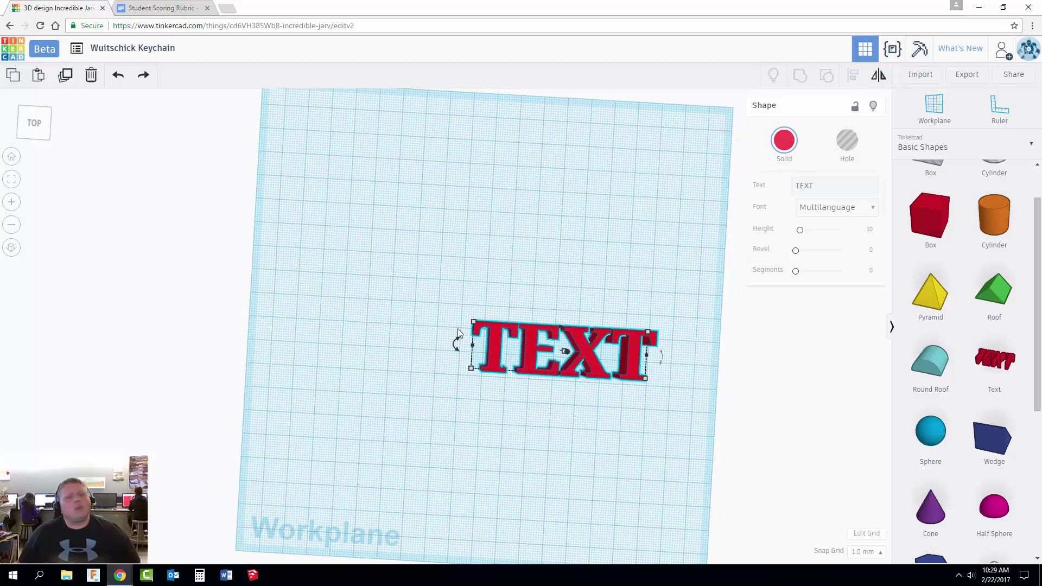
right_click_drag(380, 292, 371, 259)
left_click(838, 185)
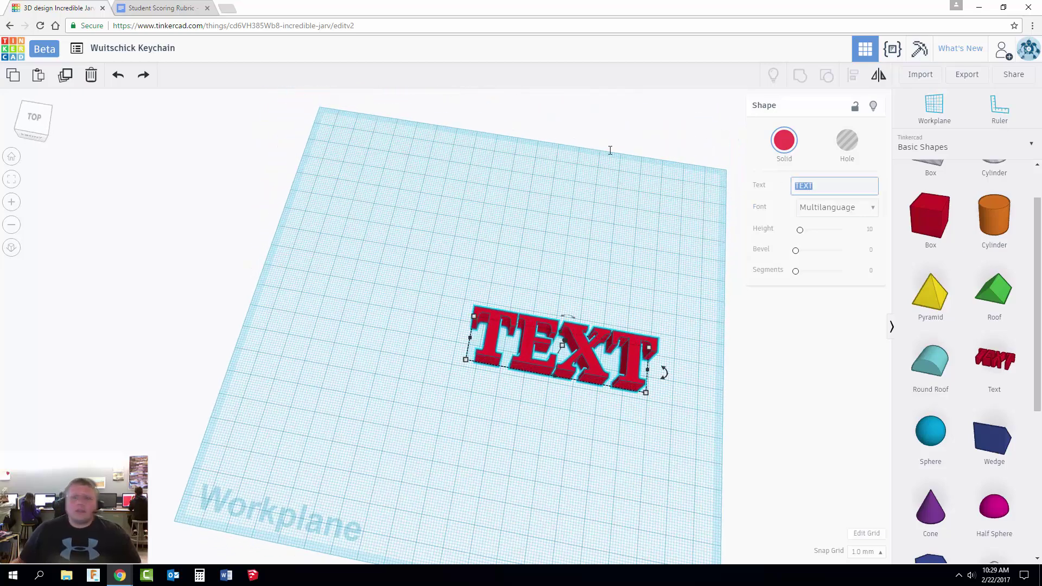
type("jeremy")
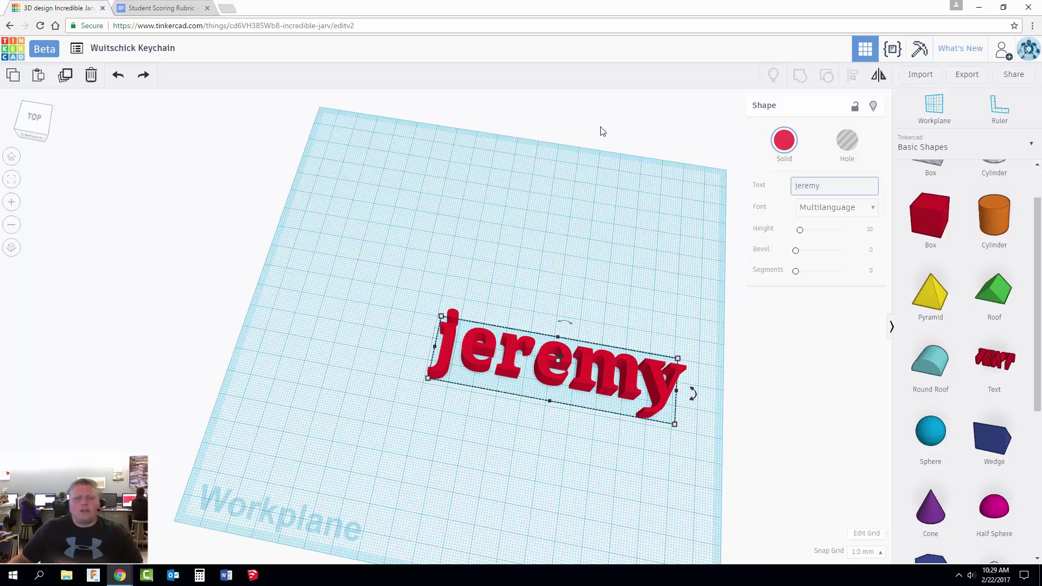
key("Return")
left_click(491, 276)
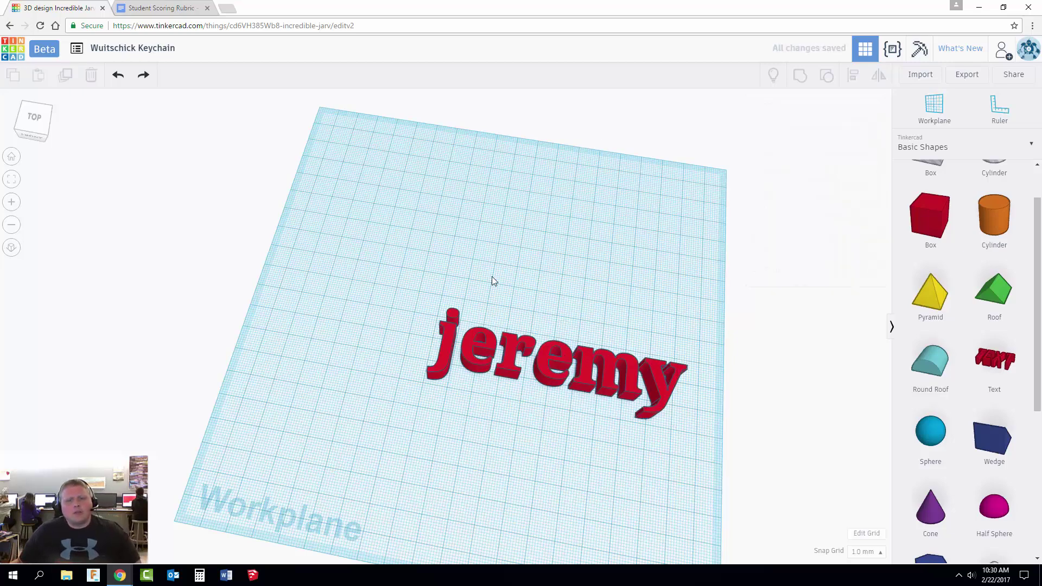
Try narrowing the name text to about 90 mm and stretching it to about 170 by 2 mm, undoing each resize.
left_click(483, 353)
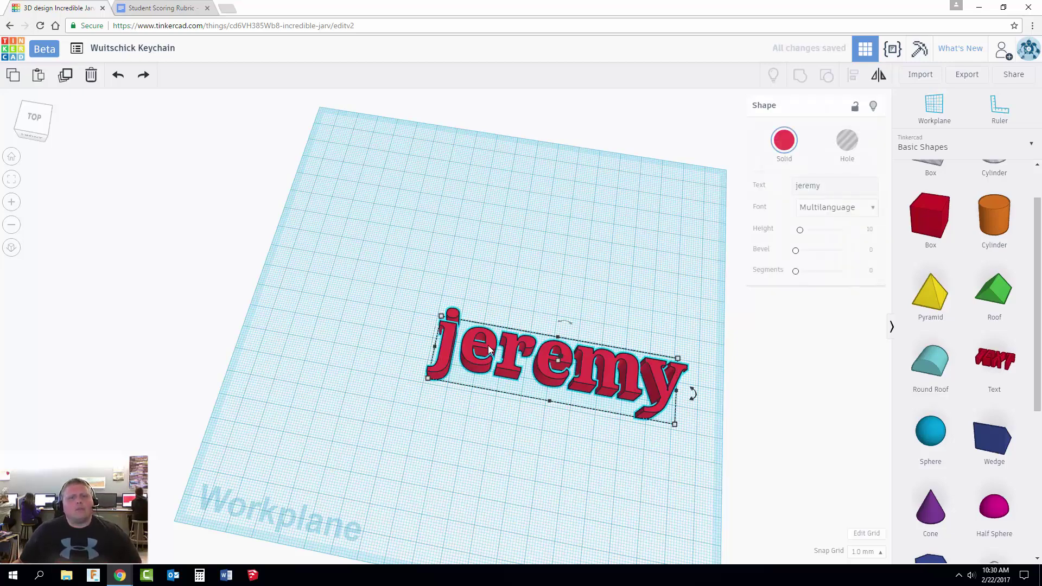
right_click_drag(525, 289, 527, 281)
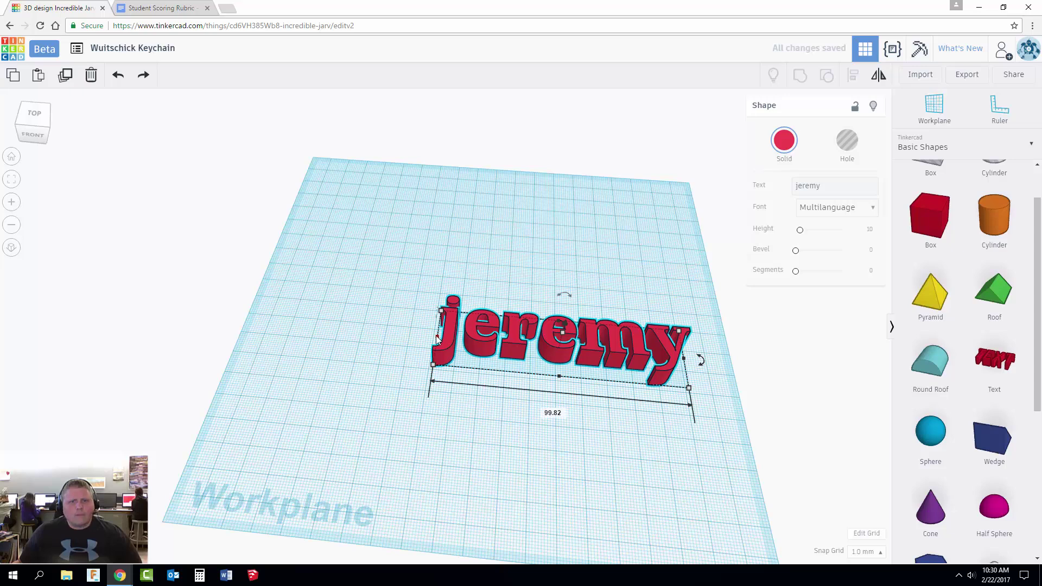
left_click_drag(436, 335, 460, 330)
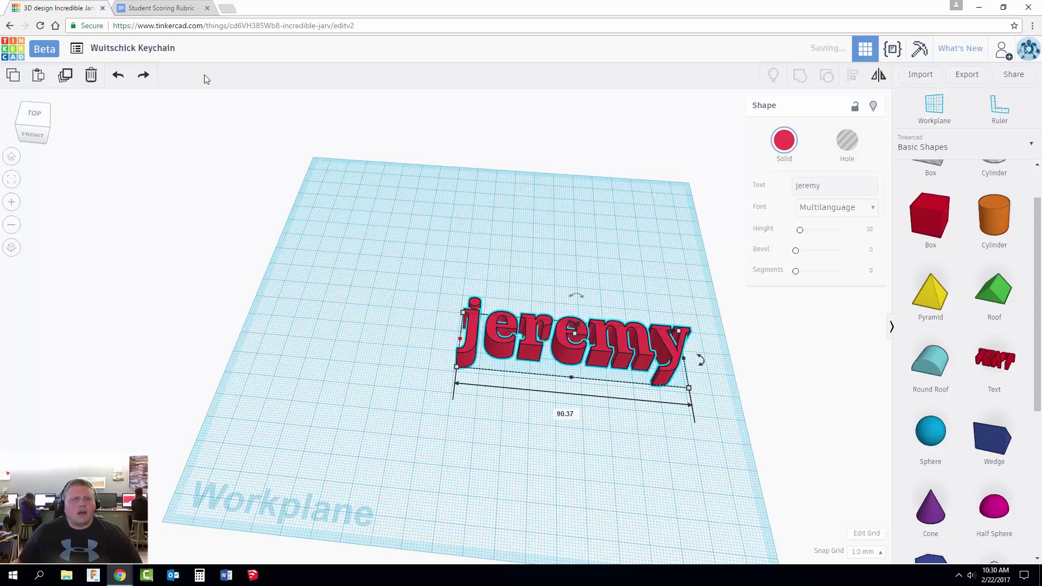
left_click(117, 76)
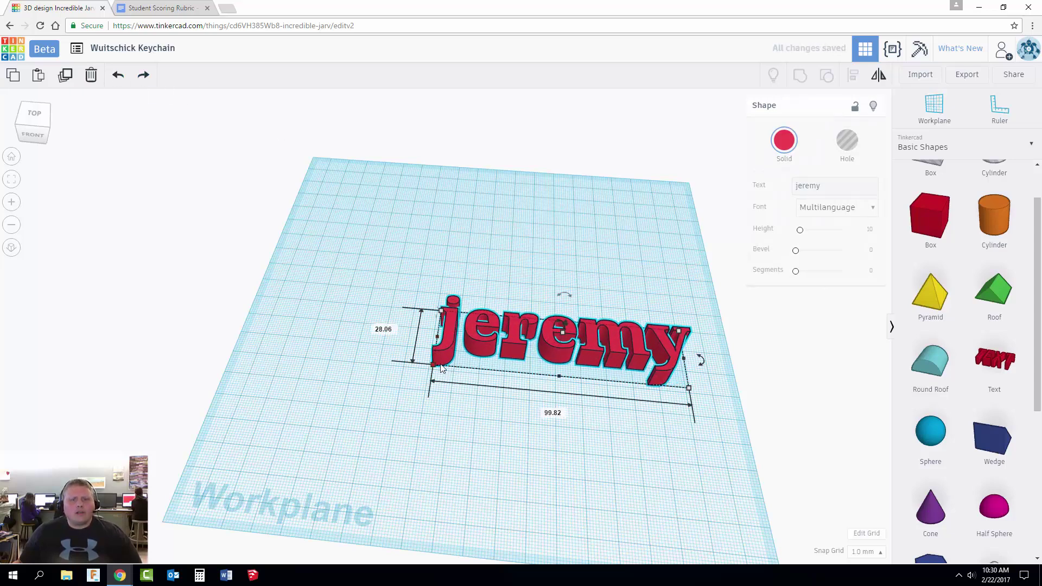
left_click_drag(433, 368, 280, 304)
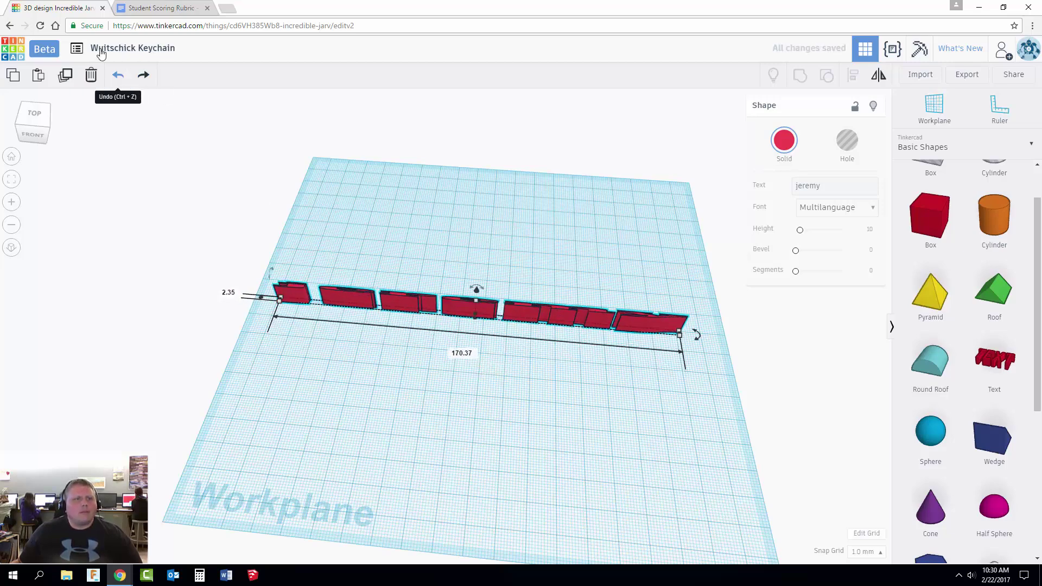
left_click(118, 74)
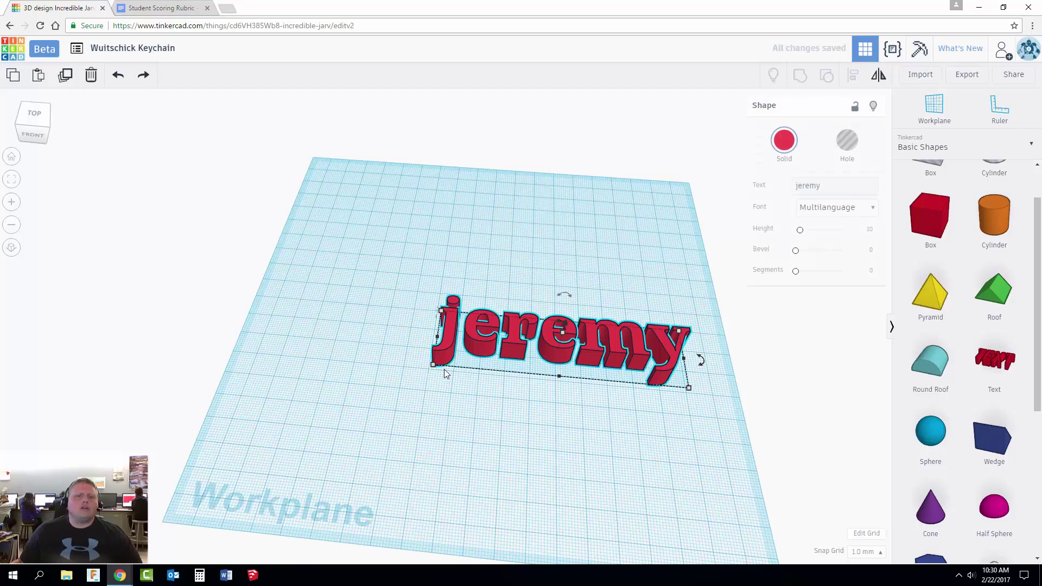
Try scaling the name text down proportionally to less than half its size, and undo the scaling.
right_click_drag(444, 373, 505, 414)
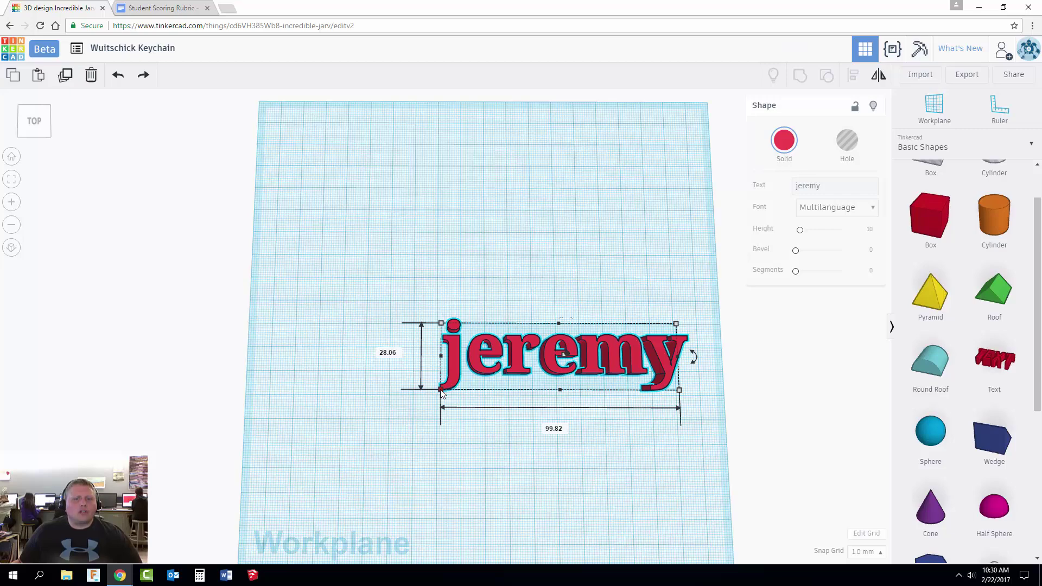
left_click_drag(437, 389, 577, 342, "shift")
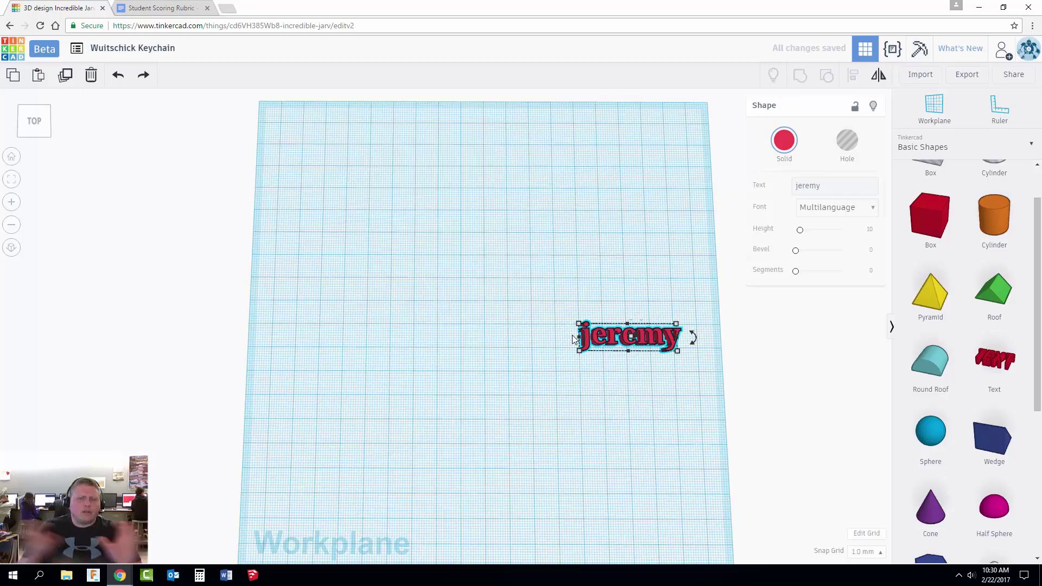
key("ctrl+z")
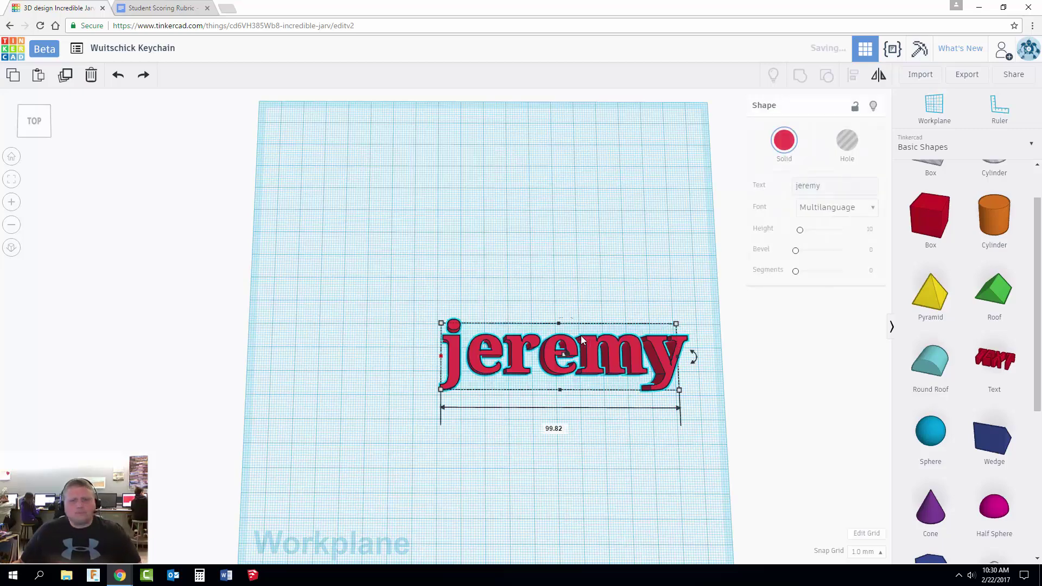
Try pulling the red base box out from under the house's roof about 36 mm away, and undo the move.
right_click_drag(480, 284, 455, 242)
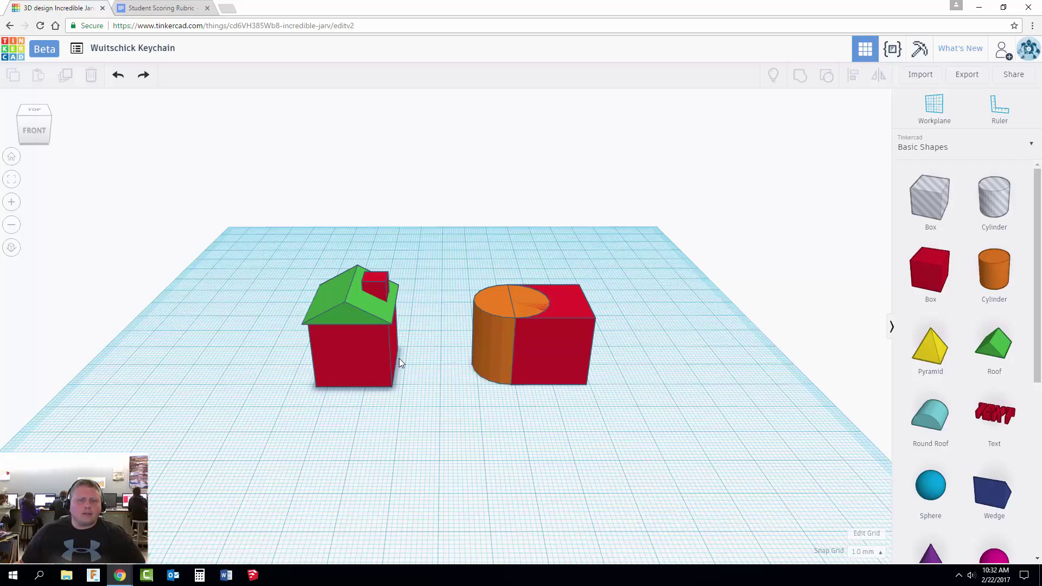
right_click_drag(430, 363, 495, 380)
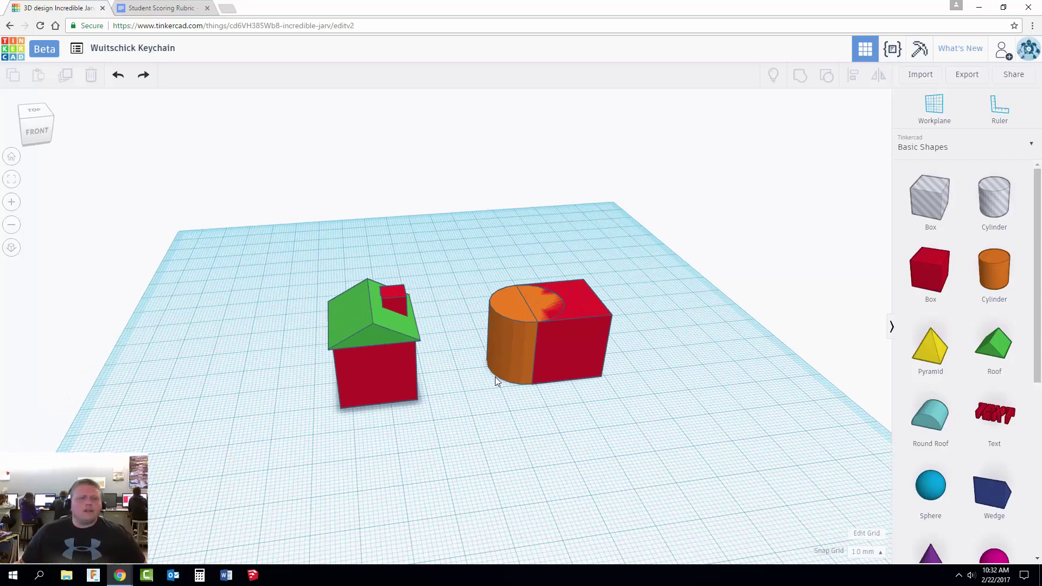
left_click_drag(397, 411, 256, 449)
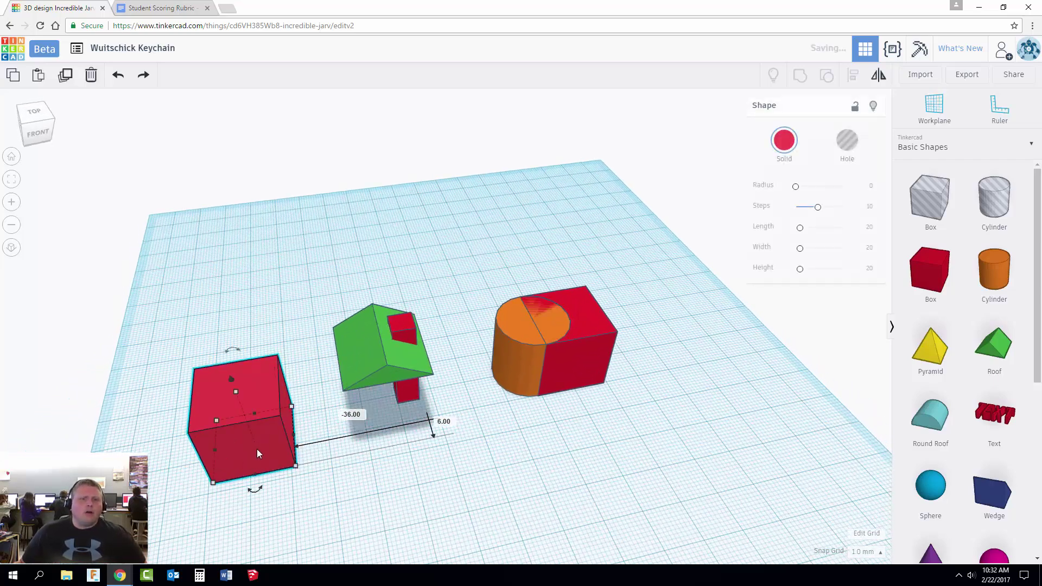
key("ctrl+z")
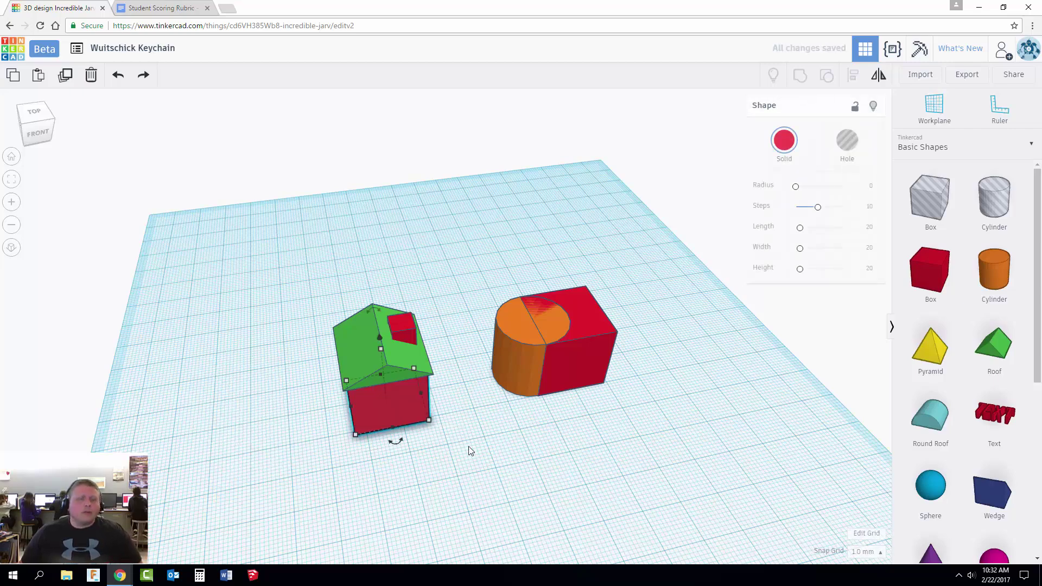
left_click(470, 450)
Group the house's base box, roof and chimney to move them together about 12 mm by 6 mm, and ungroup them.
right_click_drag(491, 454, 345, 376)
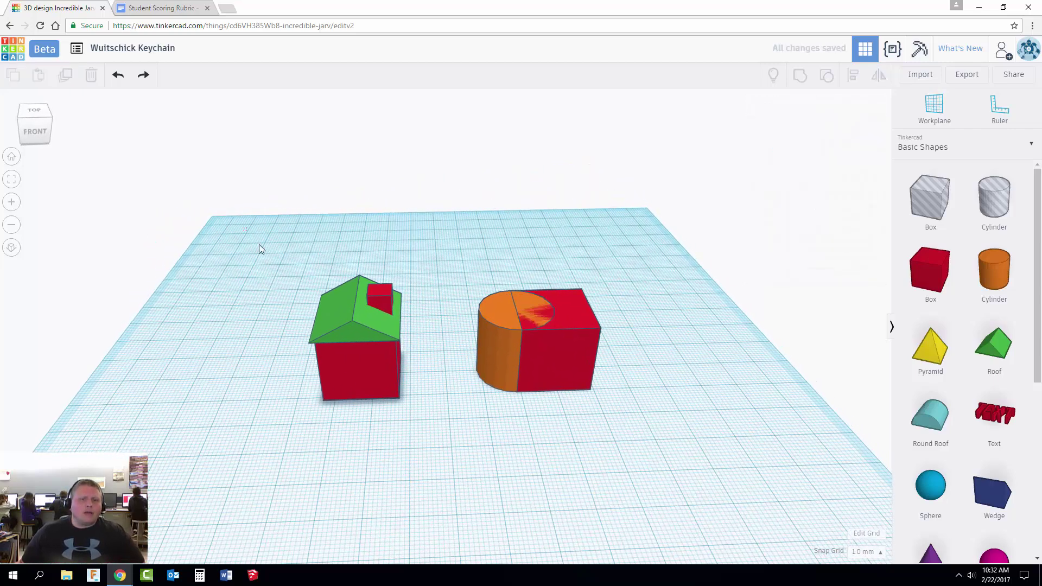
left_click_drag(244, 228, 433, 434)
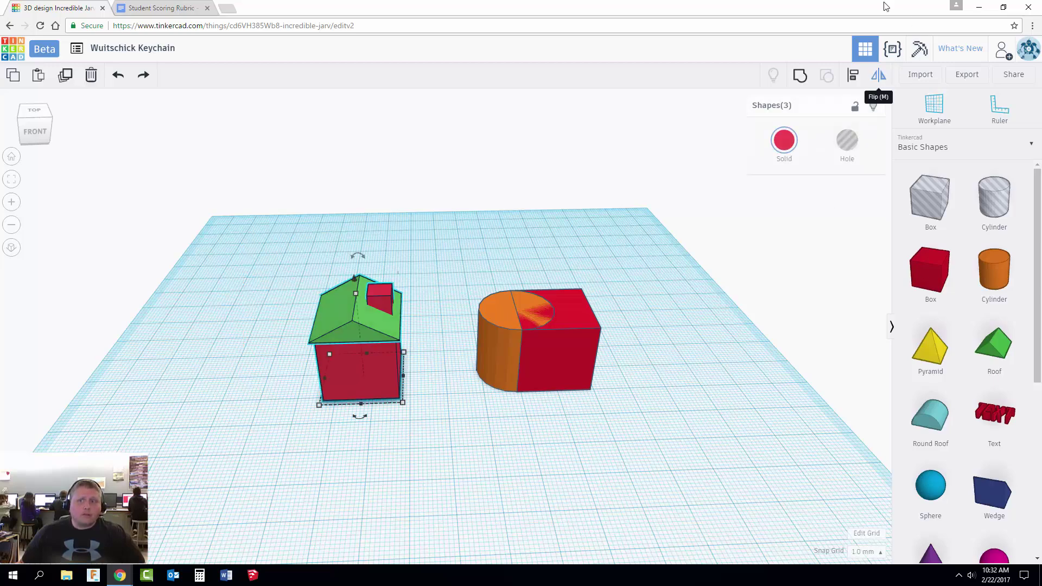
left_click(800, 75)
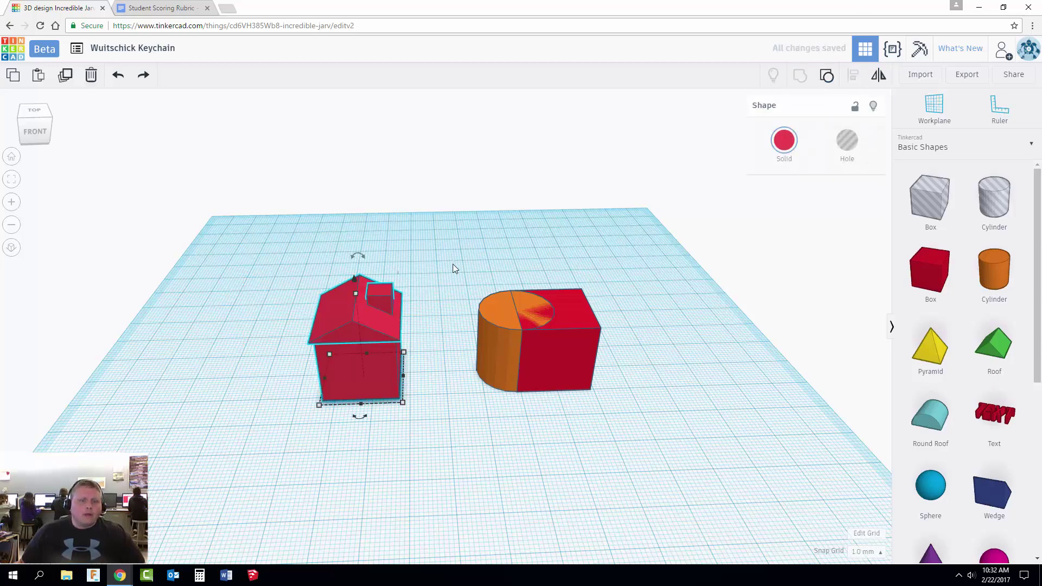
left_click_drag(371, 363, 326, 350)
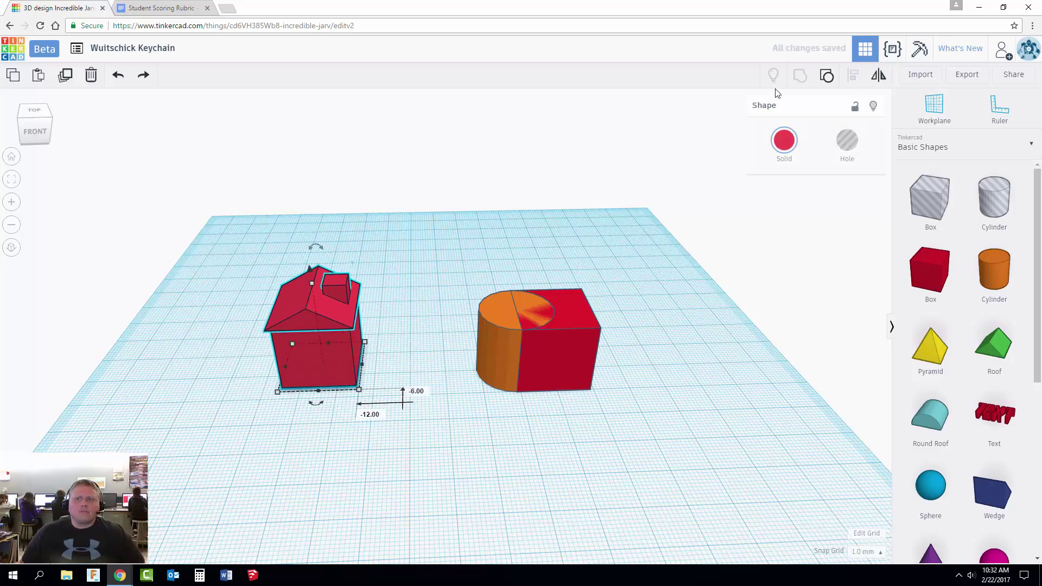
left_click(826, 75)
left_click(420, 300)
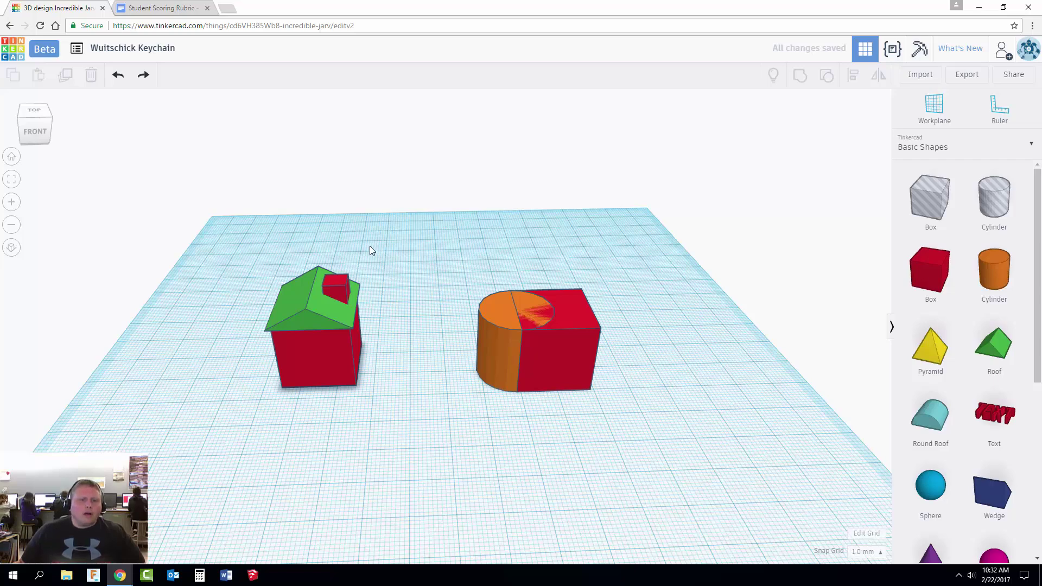
Try grouping the three house shapes again at the new position, and undo the grouping.
right_click_drag(370, 247, 347, 259)
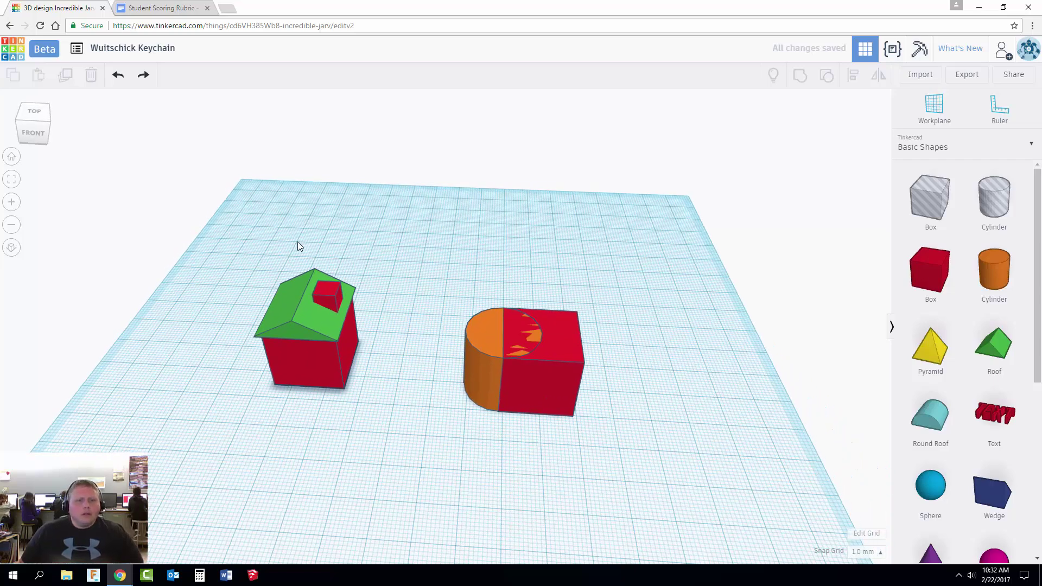
left_click_drag(149, 269, 449, 518)
left_click(801, 75)
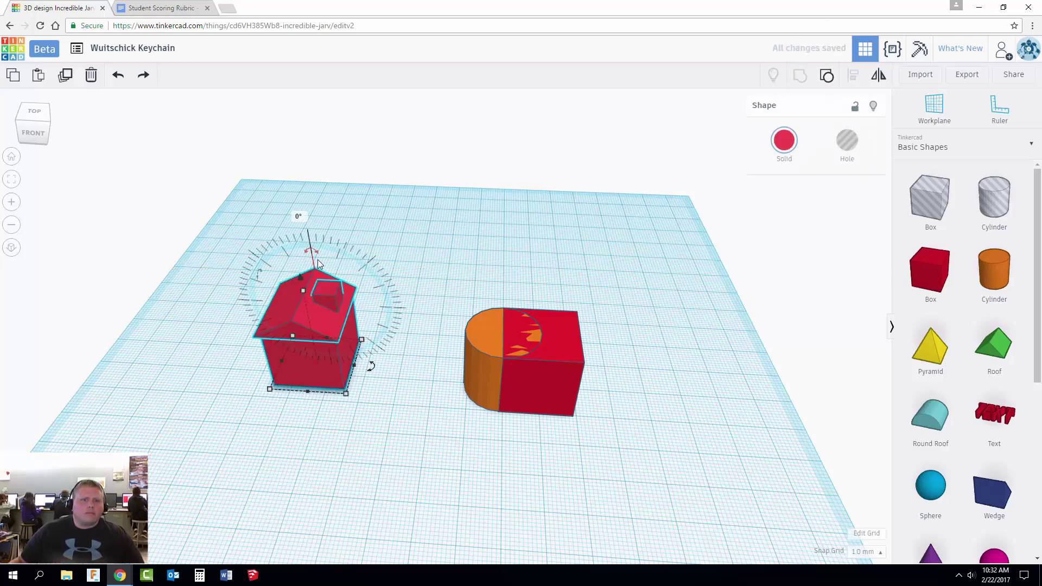
left_click(320, 313)
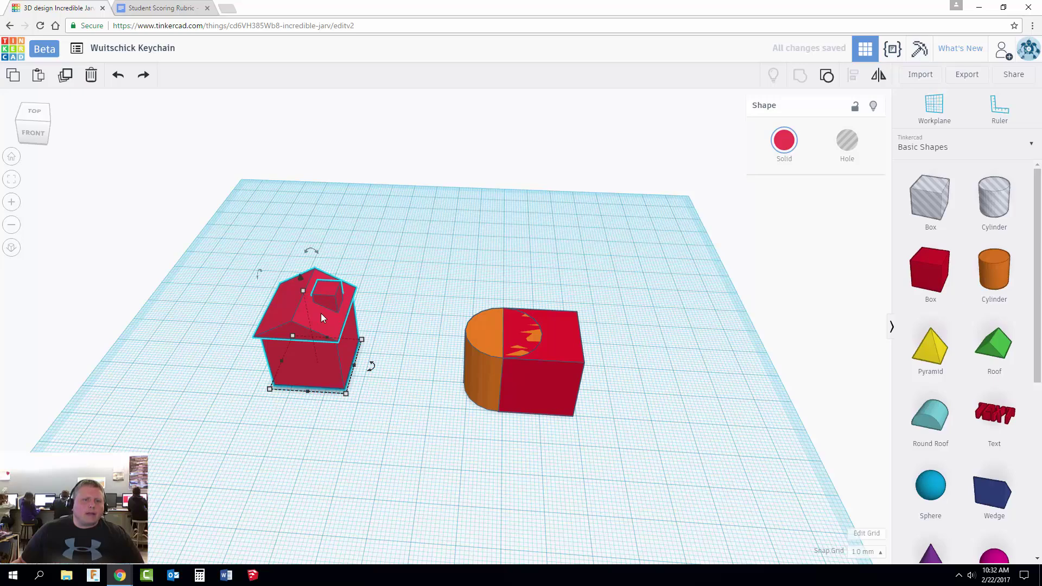
key("ctrl+z")
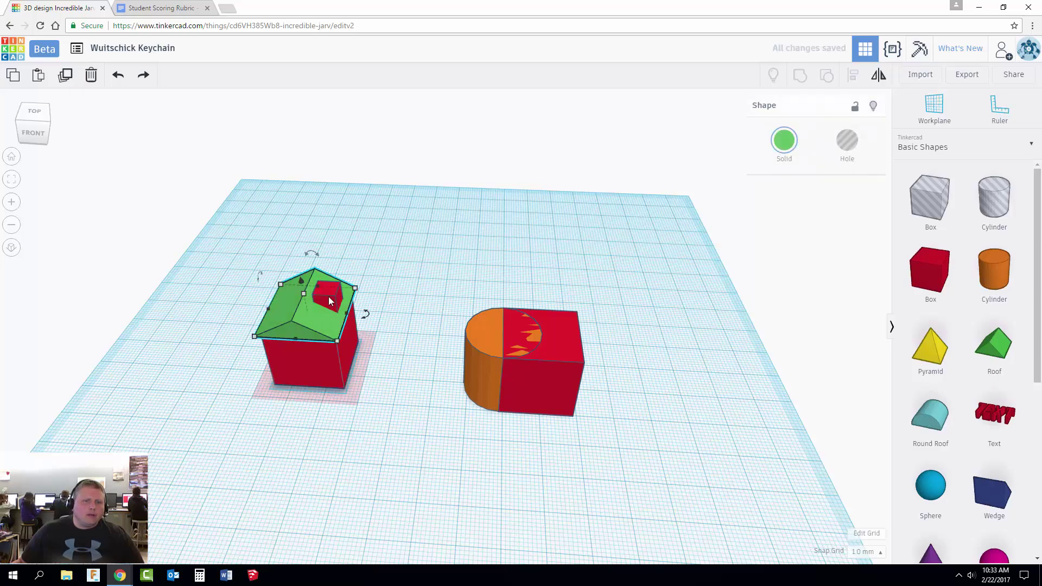
Move the chimney about 8 mm toward the front of the roof, and try grouping the house before undoing the grouping.
left_click_drag(330, 294, 324, 312)
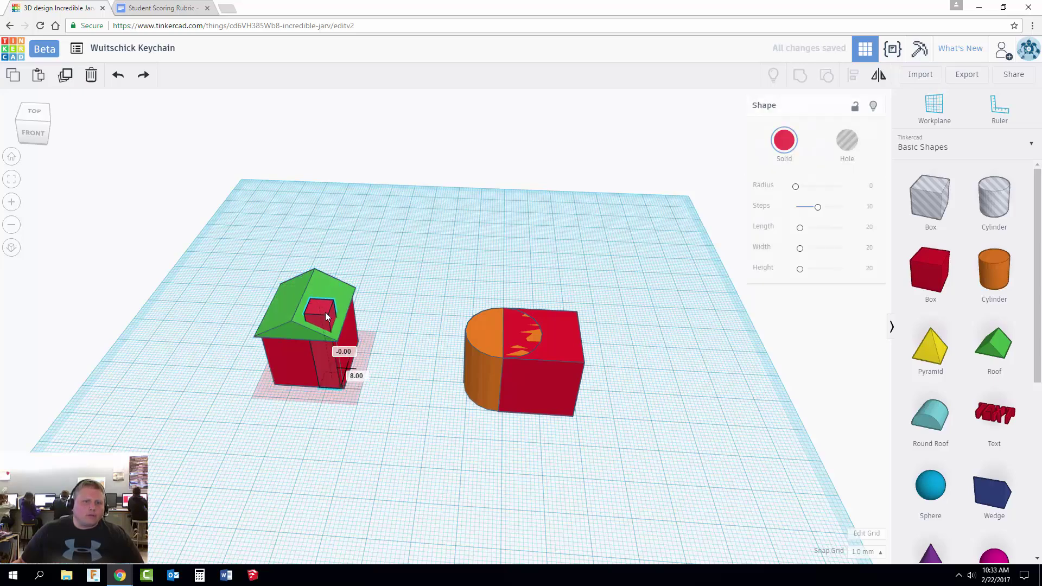
key("ctrl+g")
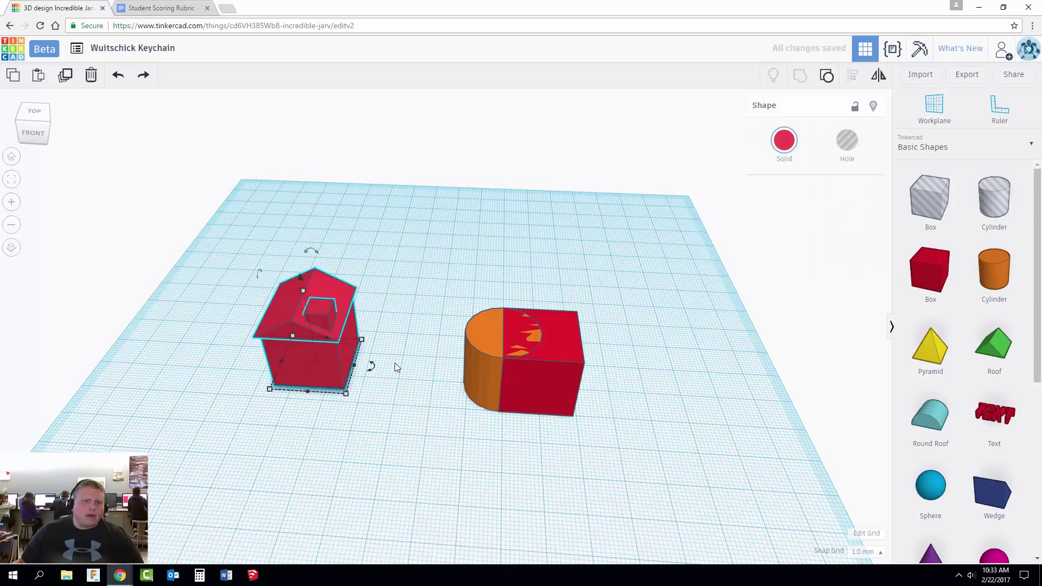
right_click_drag(395, 363, 317, 281)
key("ctrl+z")
Group the roof, chimney and base box with the roof selected first, so the whole house takes the roof's green colour.
left_click(318, 281)
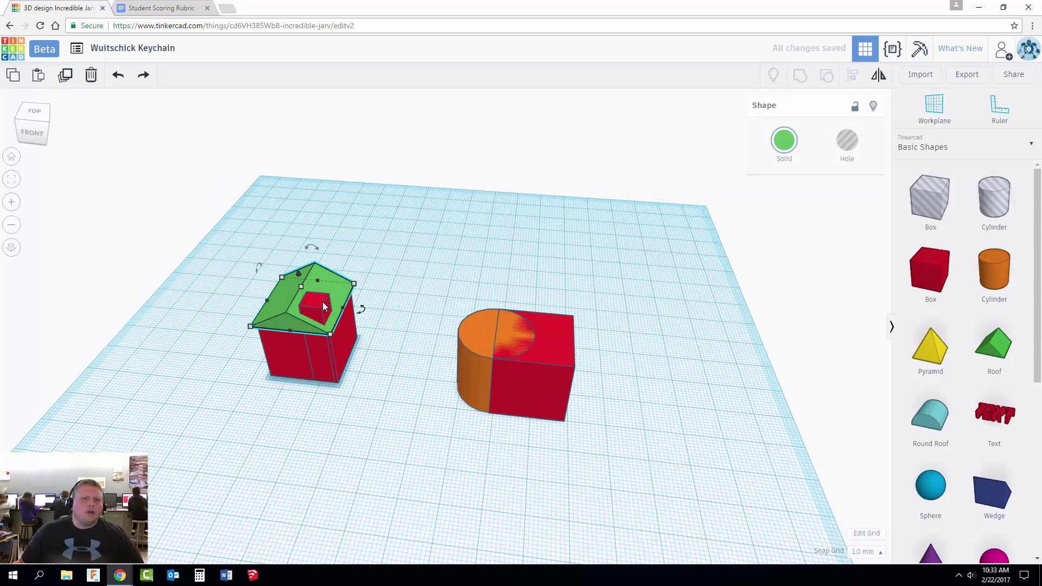
left_click(313, 320, "shift")
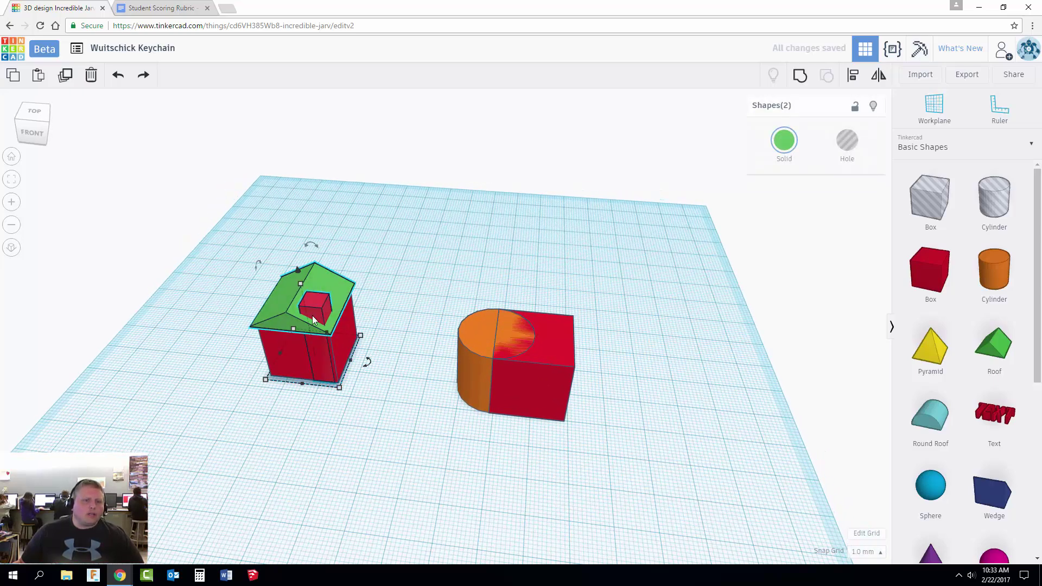
left_click(290, 354, "shift")
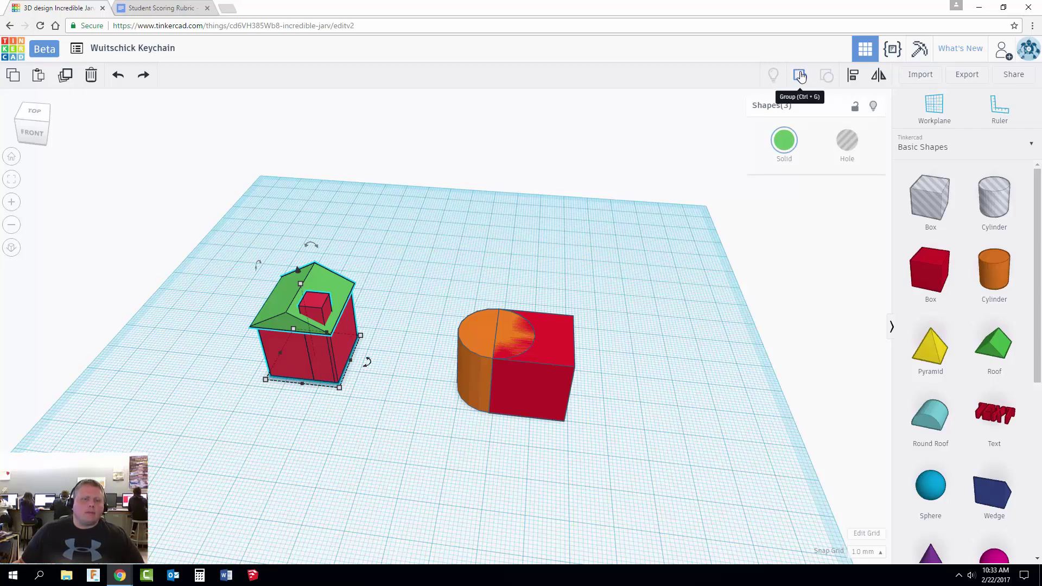
left_click(800, 76)
left_click(411, 320)
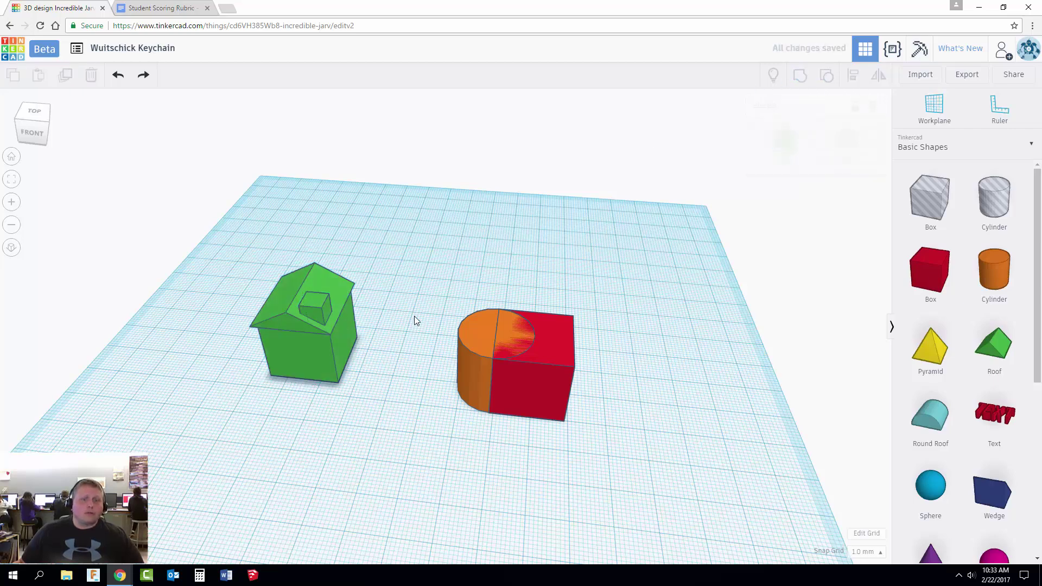
Turn the orange cylinder overlapping the red box into a hole.
right_click_drag(415, 317, 432, 313)
left_click(489, 314)
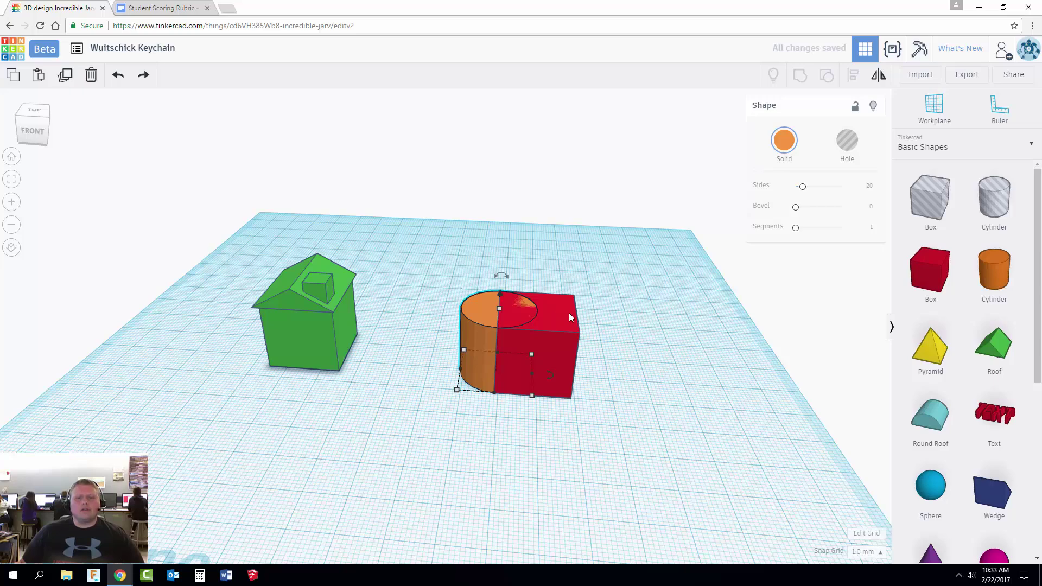
right_click_drag(569, 312, 545, 381)
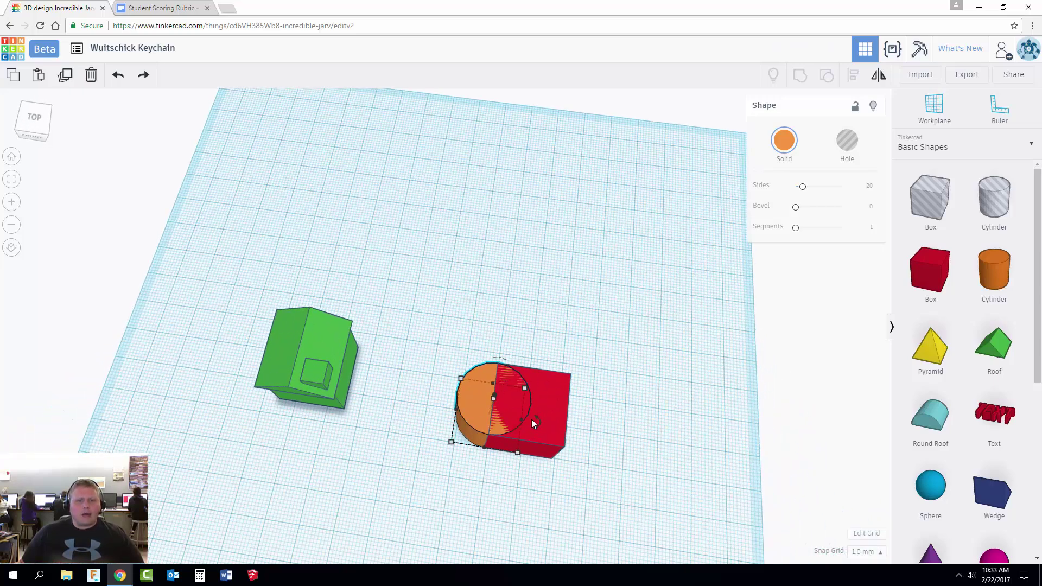
right_click_drag(532, 419, 624, 365)
left_click(612, 378)
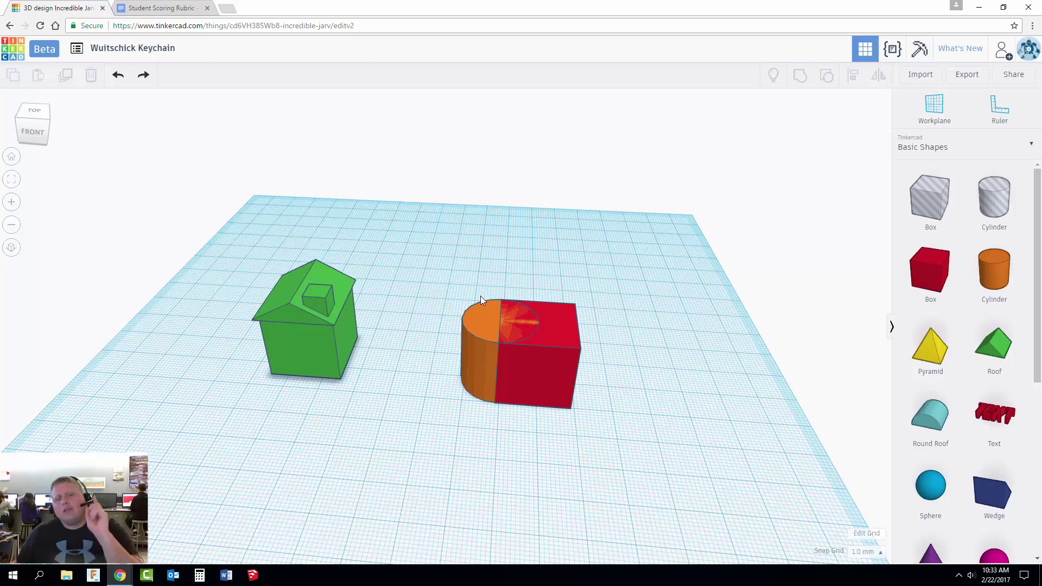
left_click(480, 326)
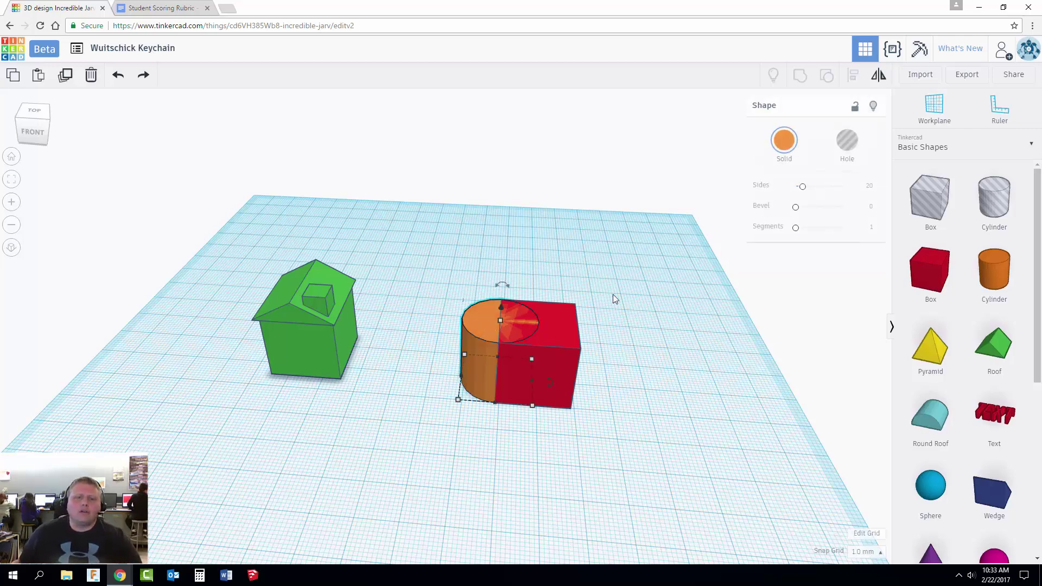
left_click(847, 140)
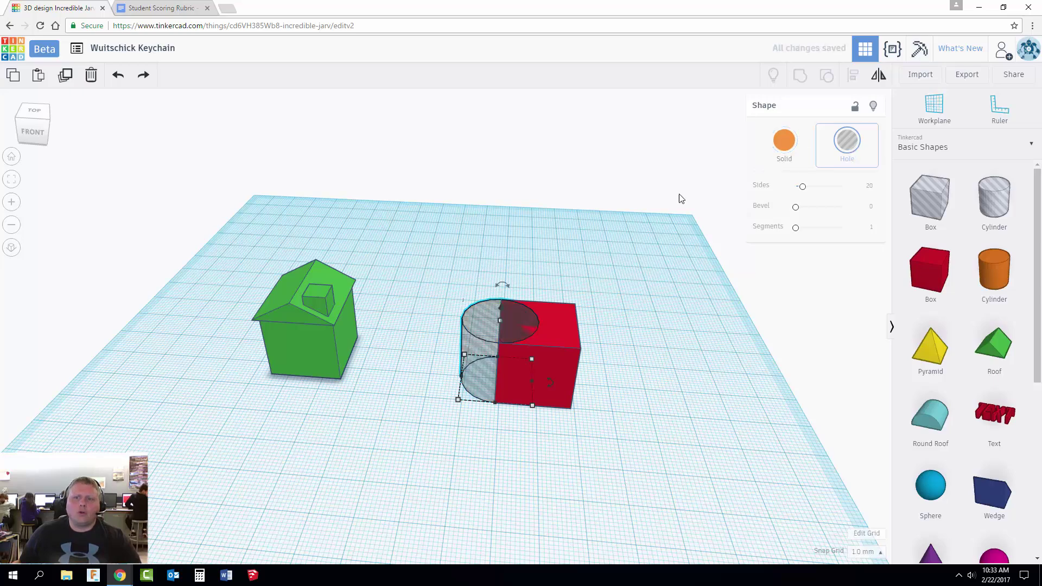
left_click(506, 229)
Group the cylinder hole with the red box to cut a curved notch into the box's side.
right_click_drag(507, 229, 408, 277)
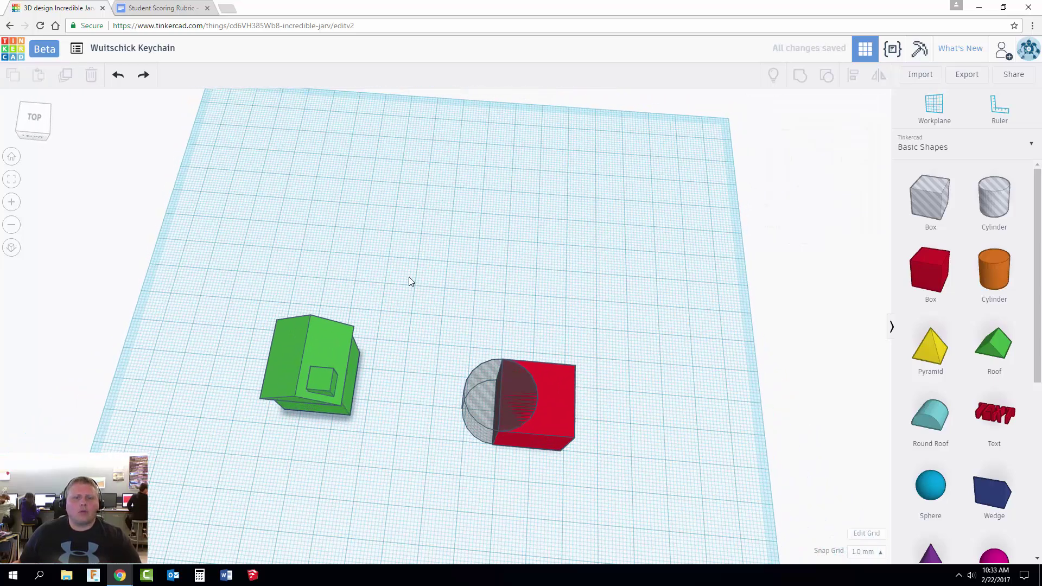
left_click_drag(409, 277, 617, 467)
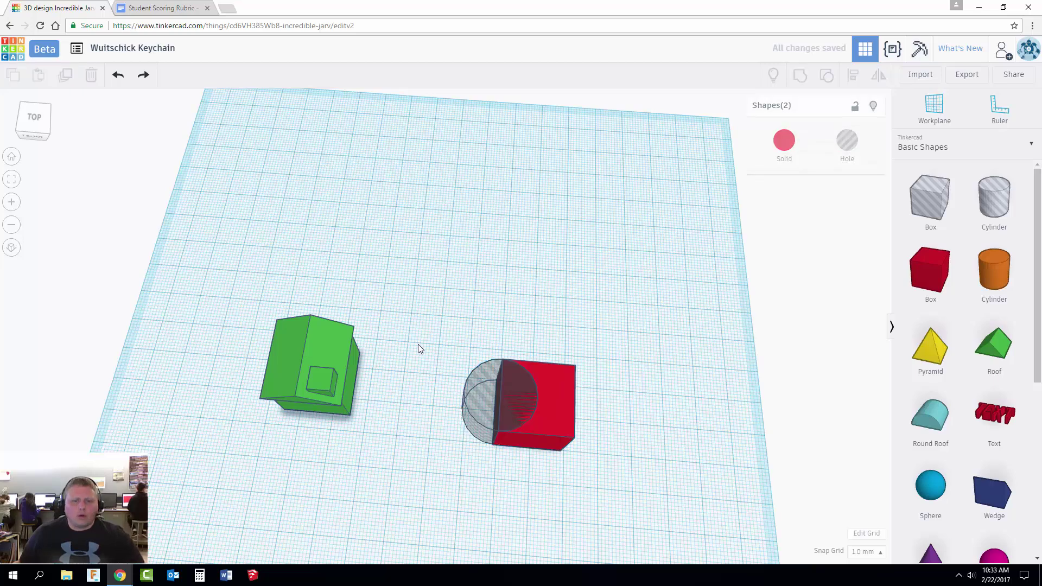
left_click(473, 389)
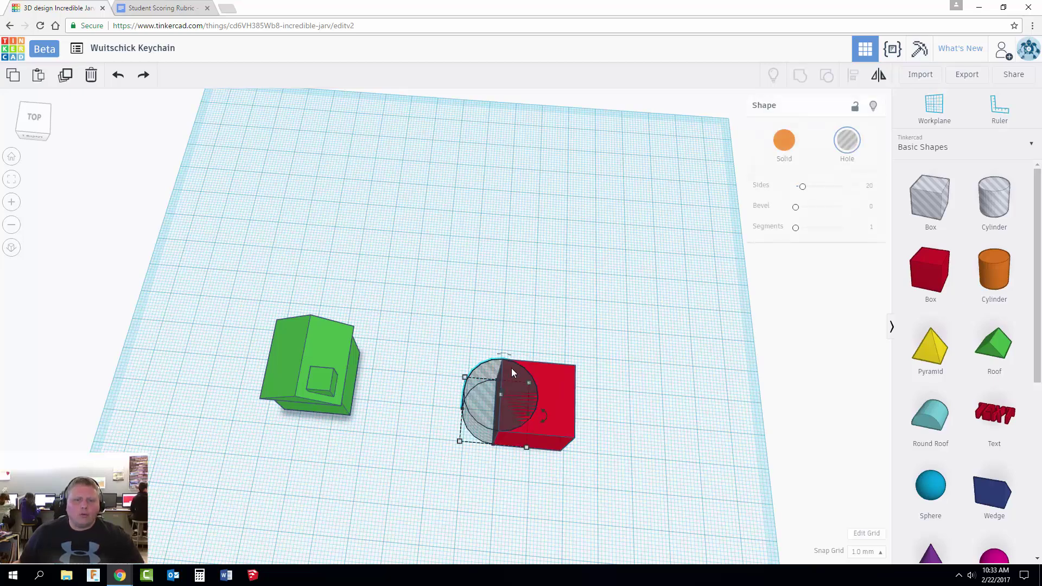
left_click(565, 385, "shift")
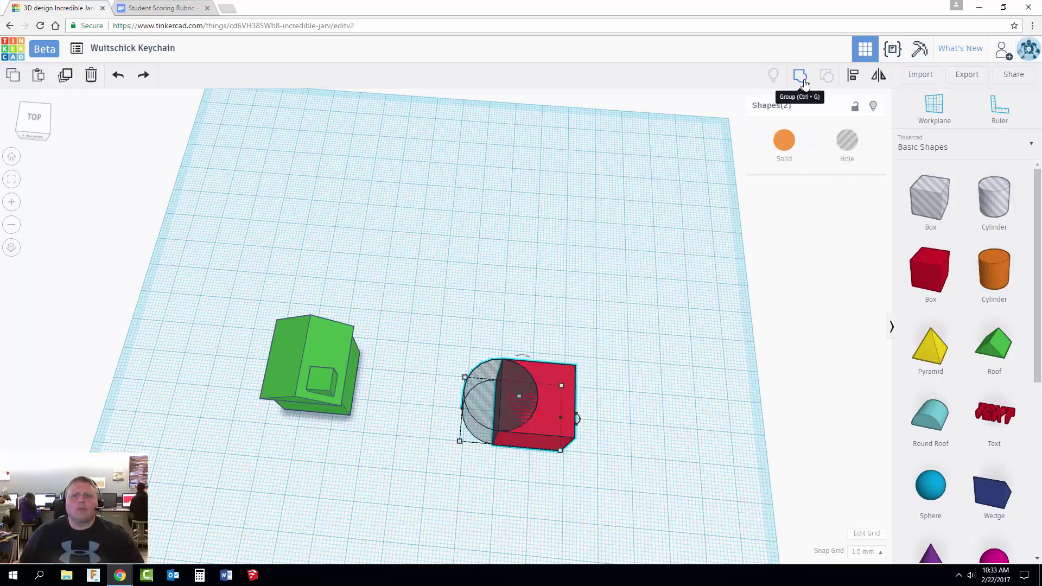
left_click(800, 75)
left_click(643, 288)
Try moving the notched red box about 9 mm by 10 mm, and undo the moves and the grouping.
right_click_drag(643, 289, 585, 316)
left_click_drag(535, 342, 511, 320)
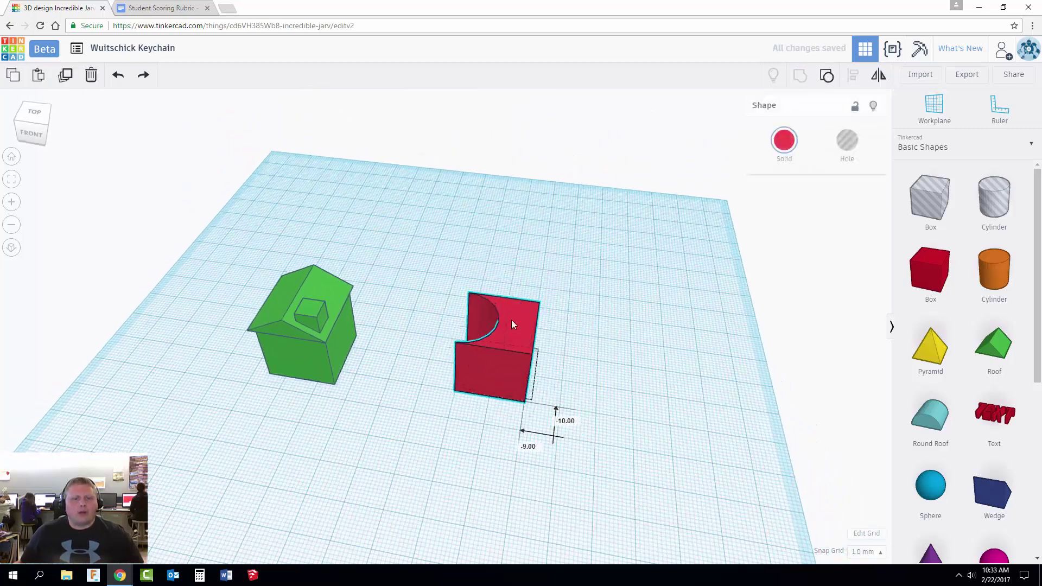
left_click_drag(530, 286, 547, 315)
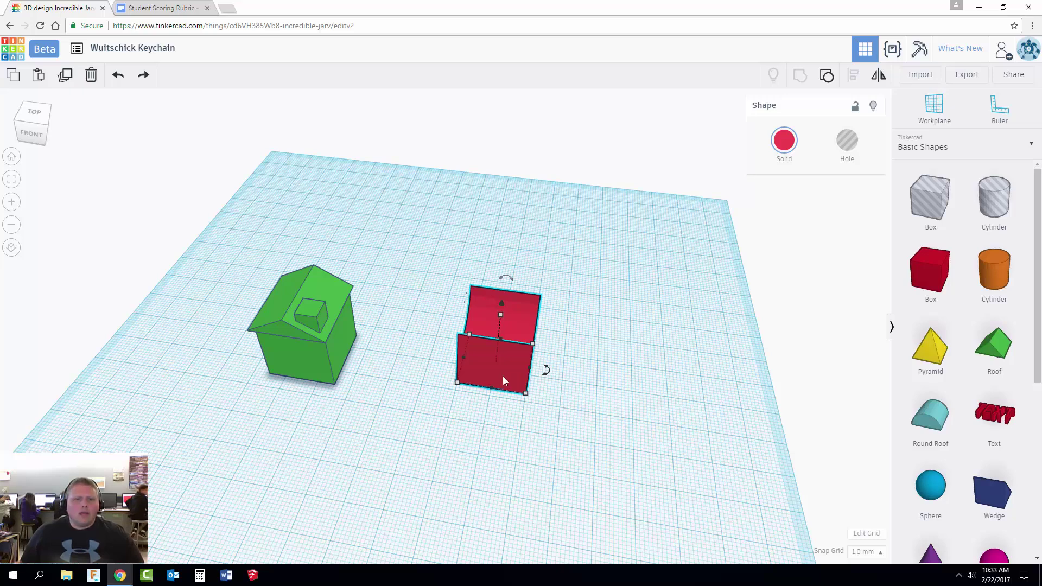
key("ctrl+z")
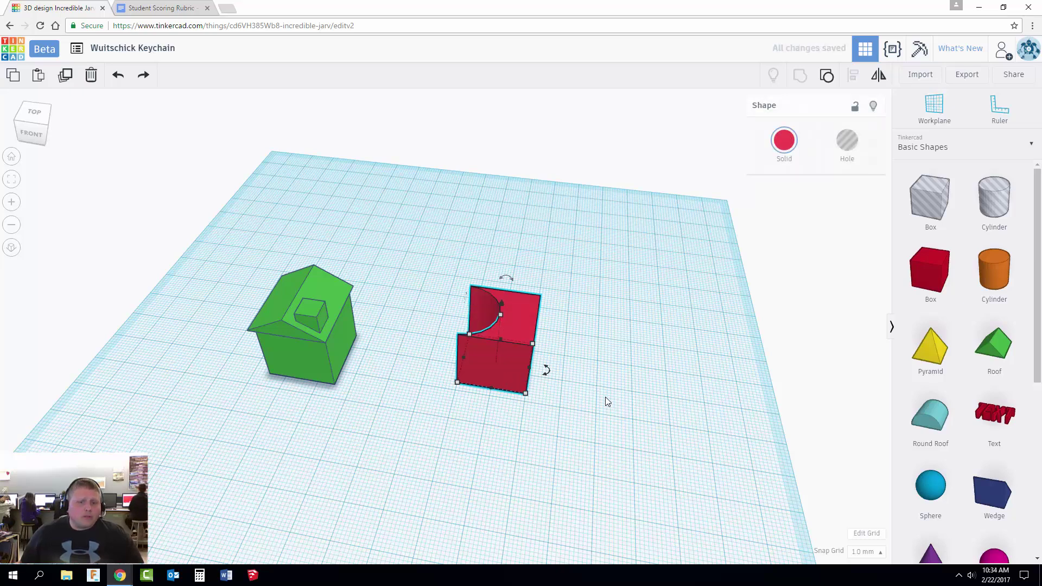
key("ctrl+z")
key("ctrl+z")
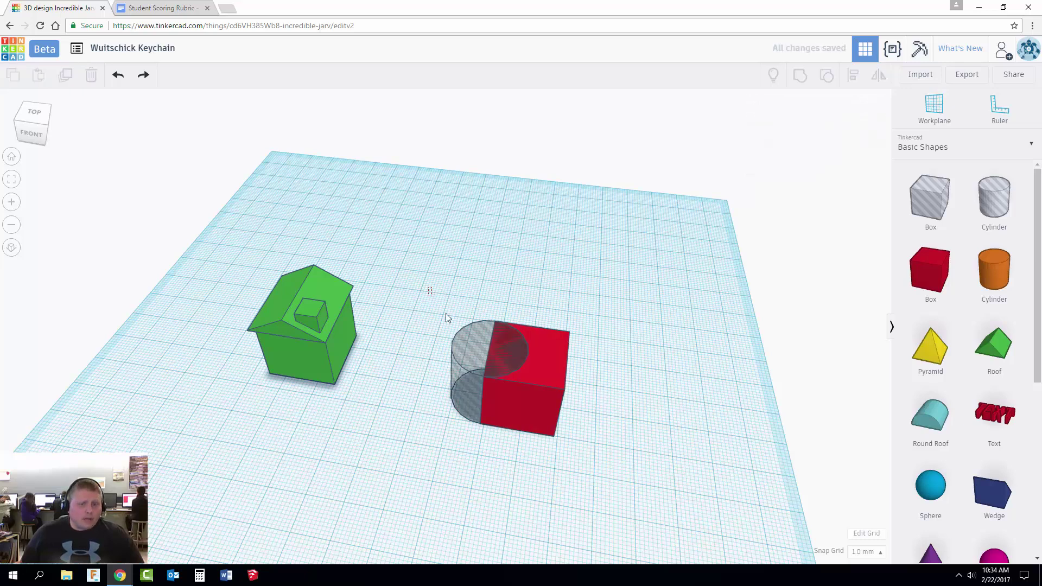
Regroup the restored cylinder hole and red box so the cylinder is cut out of the box.
left_click_drag(429, 288, 615, 451)
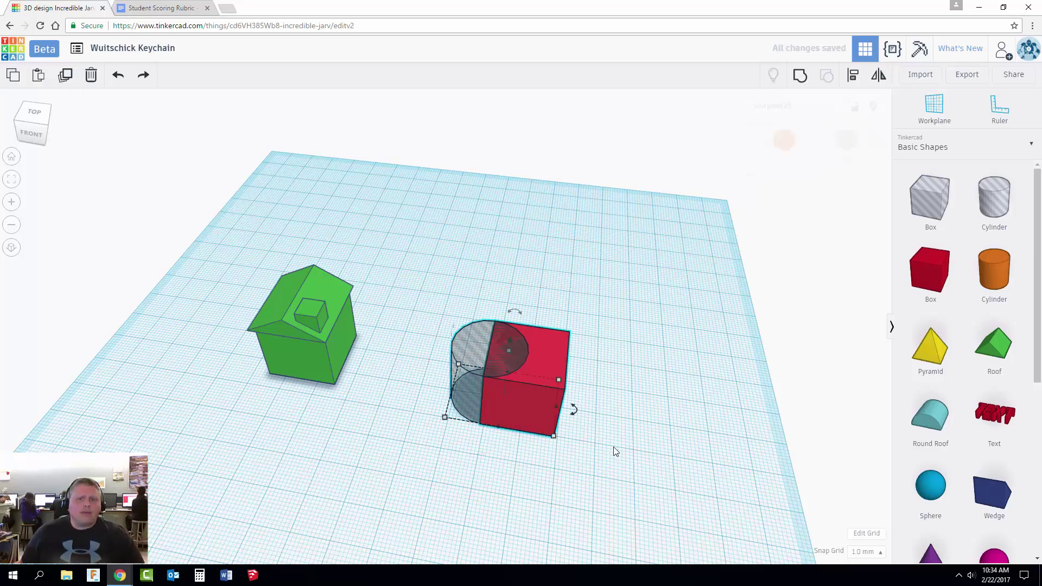
left_click(799, 75)
left_click(681, 371)
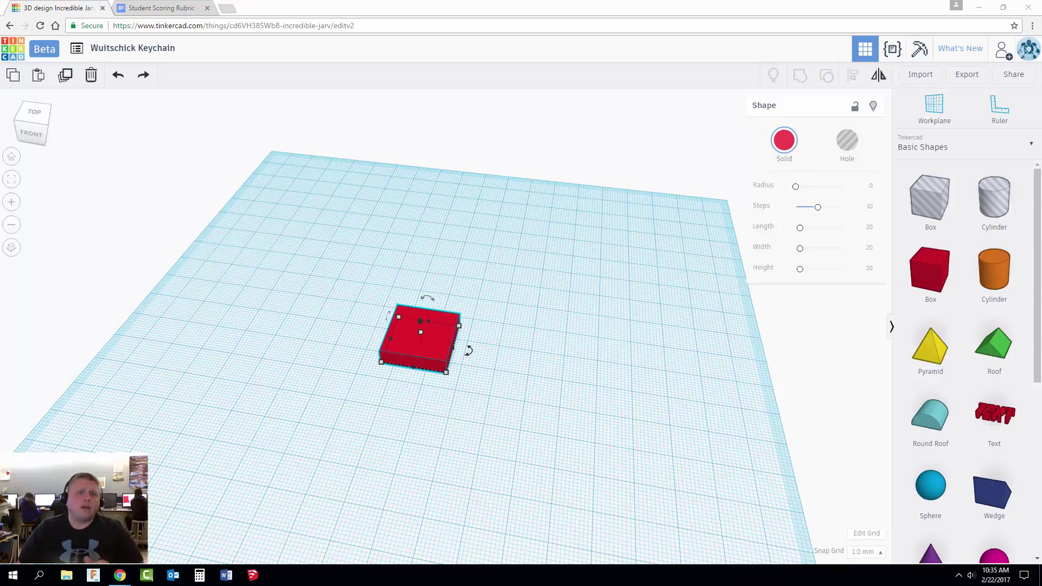
Delete the notched flat red box and put a default 20 mm red box on the workplane.
right_click_drag(534, 402, 471, 321)
mouse_move(419, 315)
left_mouse_down()
mouse_move(419, 299)
mouse_move(415, 313)
left_mouse_up()
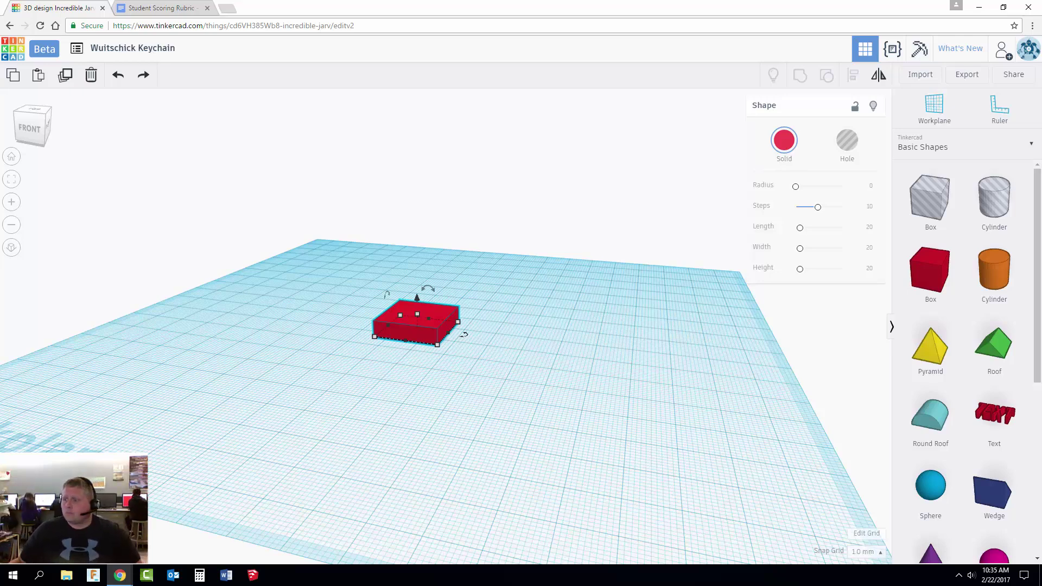
key("Delete")
key("ctrl+z")
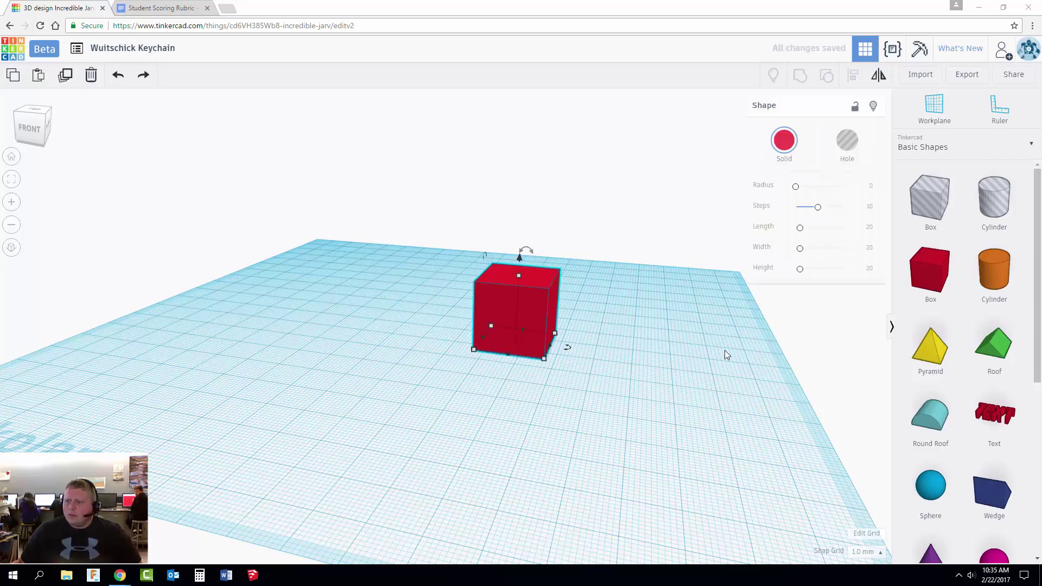
Place an orange cylinder and a second red box on the workplane behind the first red box.
right_click_drag(669, 355, 795, 353)
left_click_drag(994, 269, 317, 304)
left_click_drag(955, 269, 405, 278)
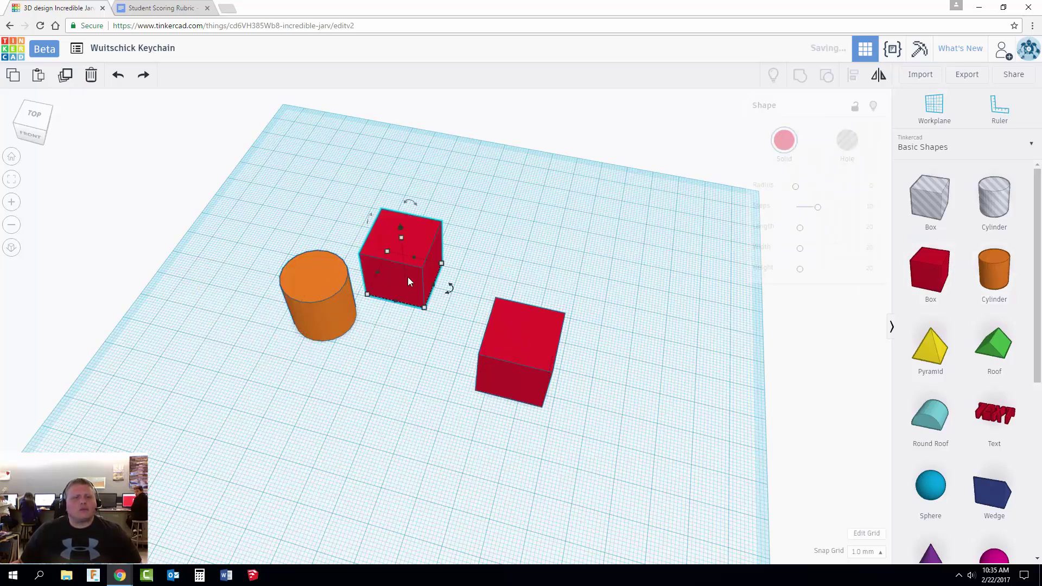
left_click(482, 274)
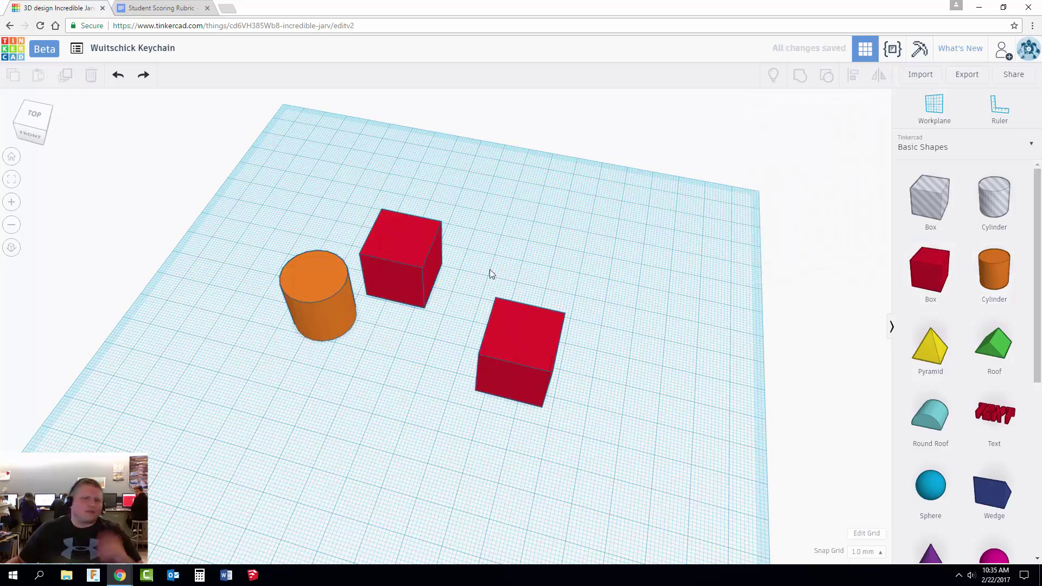
right_click_drag(474, 274, 473, 236)
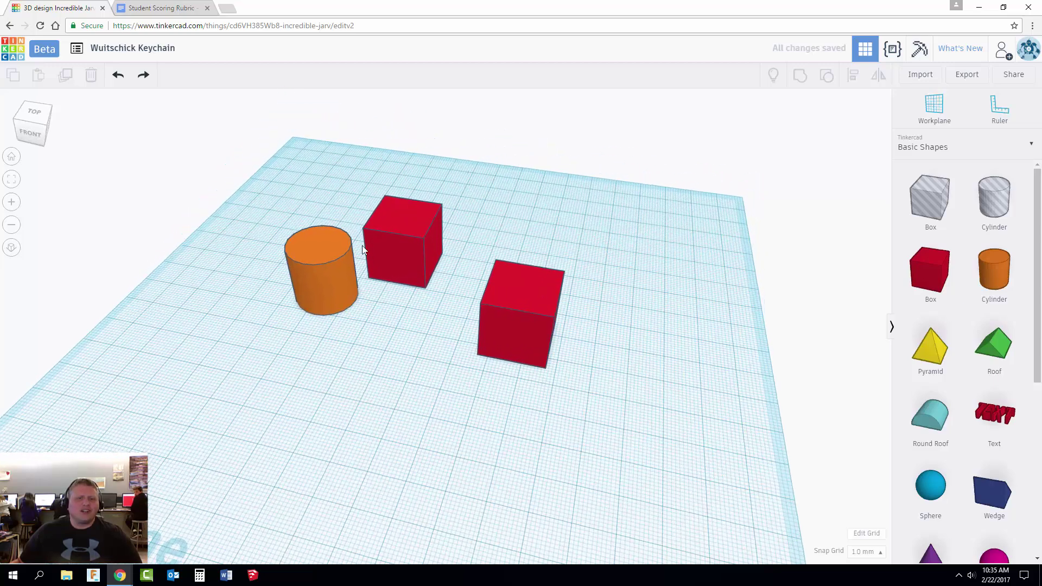
Delete the orange cylinder and both red boxes to clear the workplane.
left_click(330, 266)
left_click(91, 75)
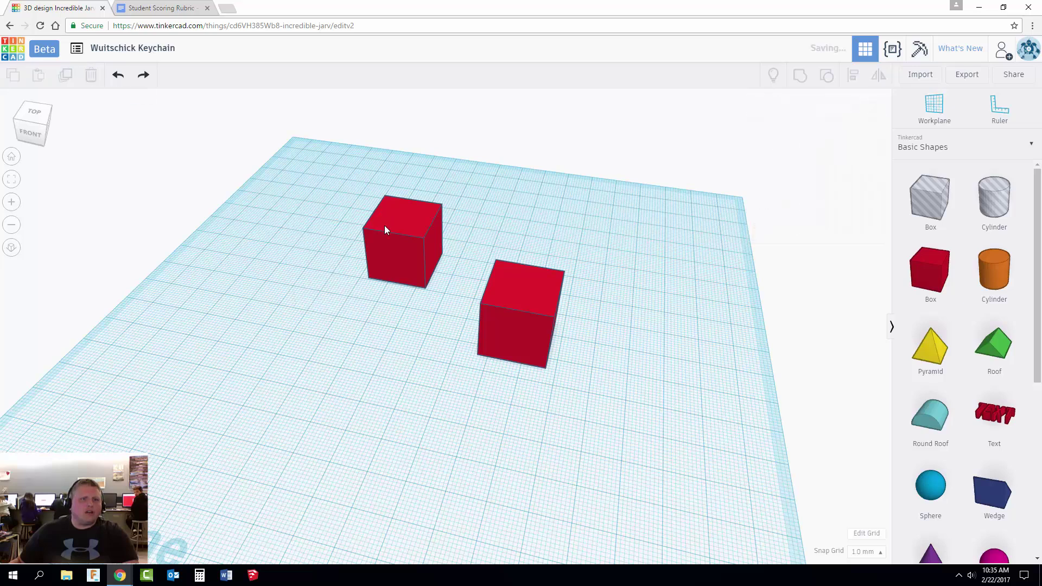
left_click(418, 252)
key("Delete")
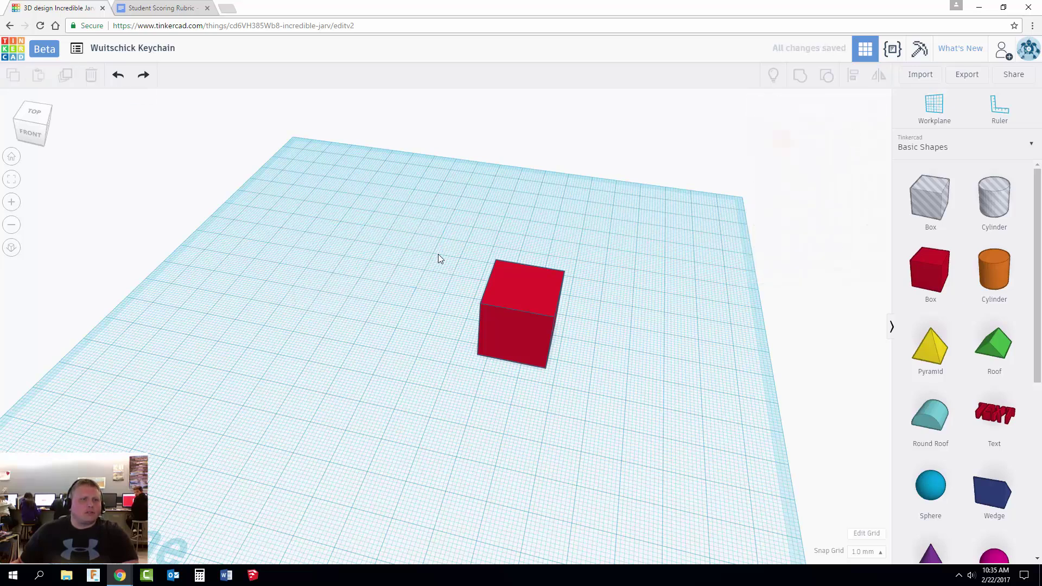
left_click(497, 295)
left_click(91, 78)
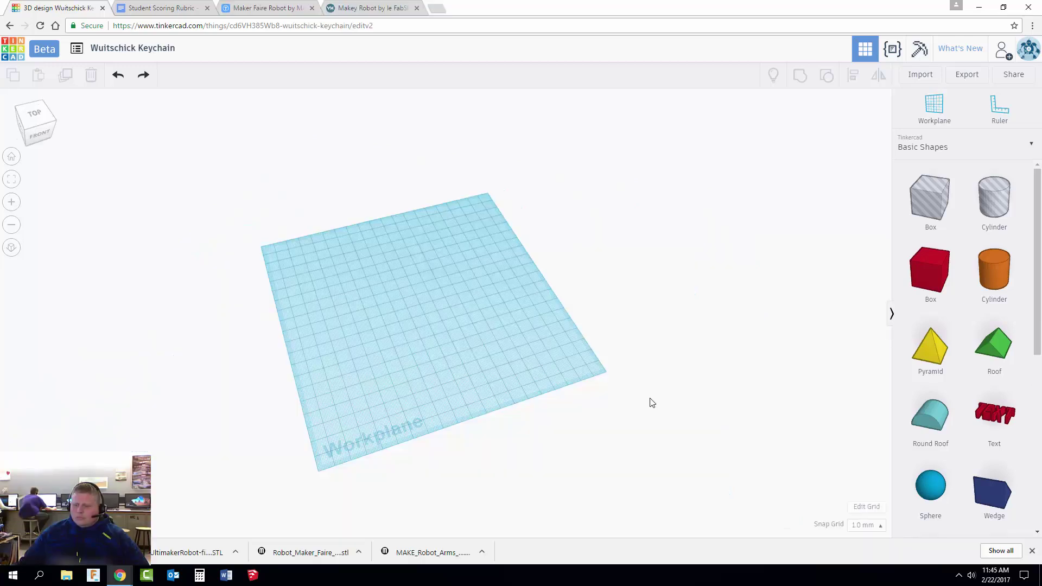
Switch to the scoring rubric document and check the maximum slab size in the Flat Slab row.
right_click_drag(626, 400, 526, 410)
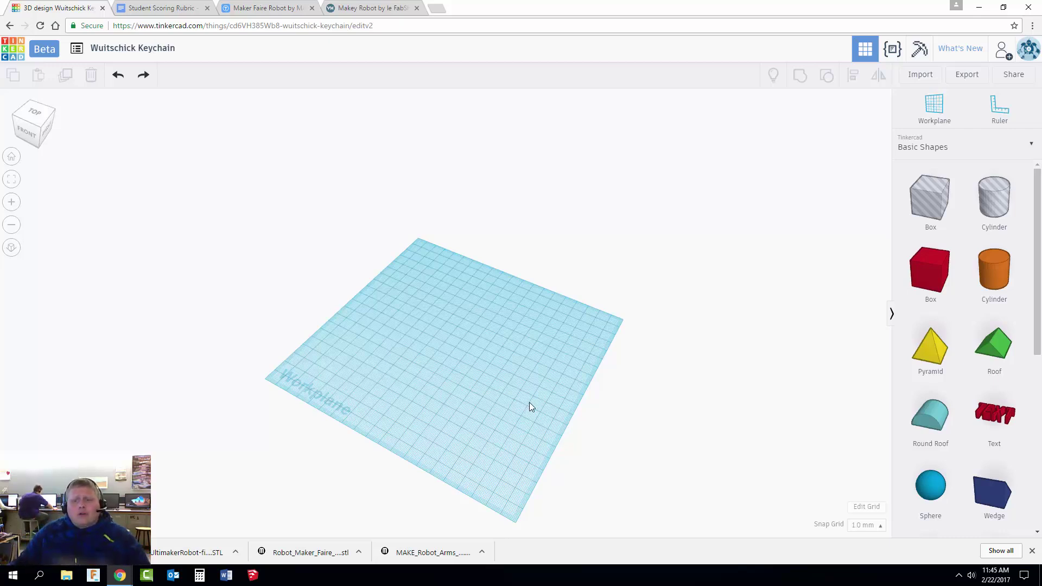
left_click(163, 8)
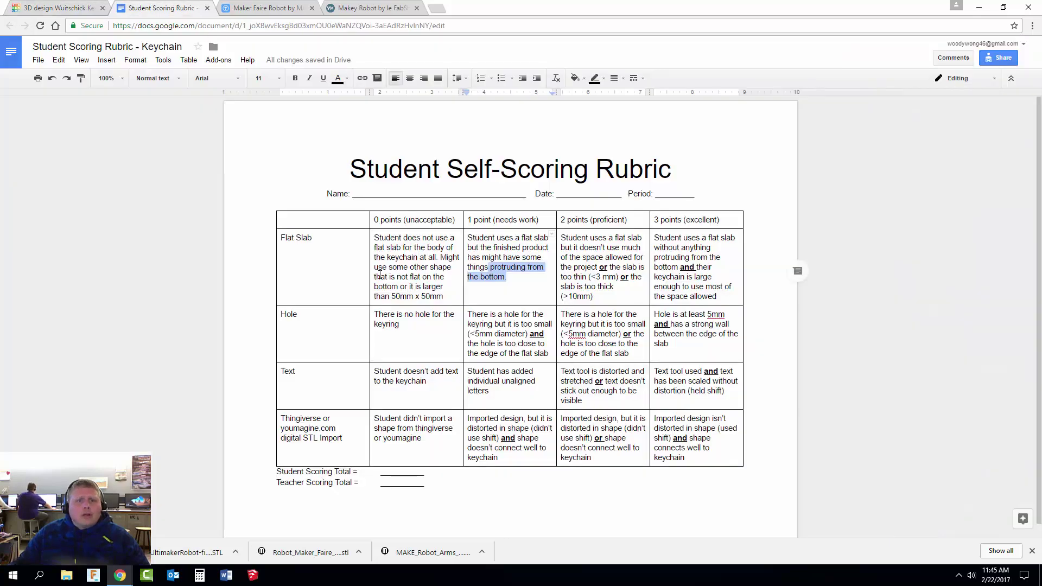
left_click(441, 297)
left_click_drag(442, 297, 391, 299)
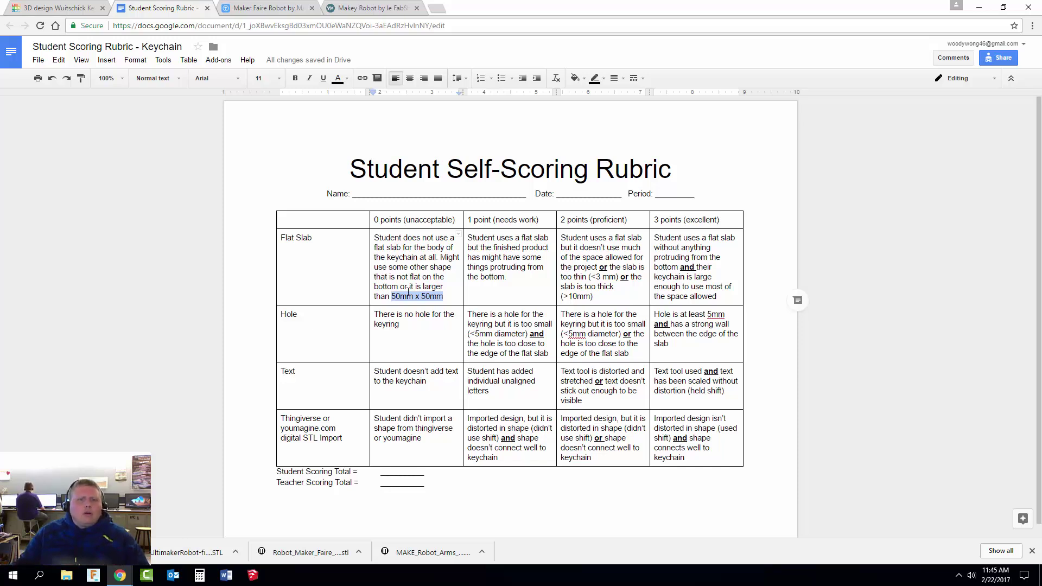
left_click(445, 298)
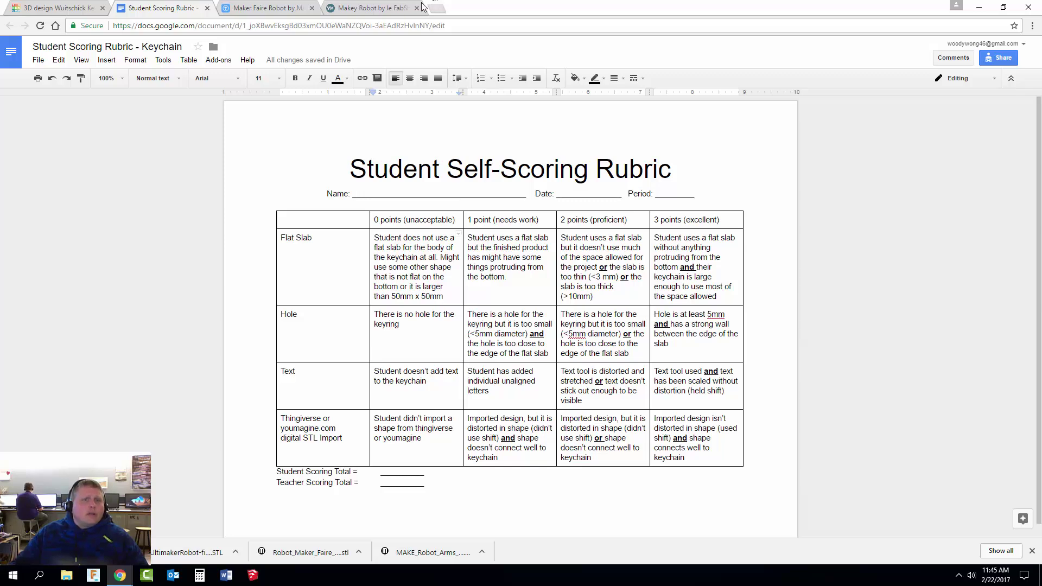
Return to the Tinkercad design and set the workplane grid to 50 mm wide and 50 mm high.
left_click(66, 5)
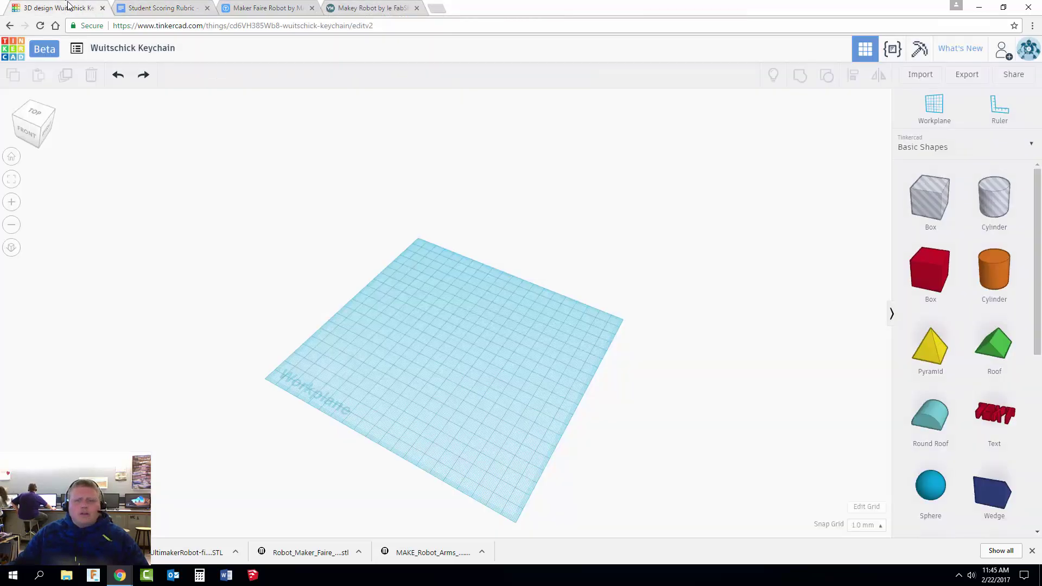
scroll(653, 309, "down", 2)
right_click_drag(677, 277, 683, 321)
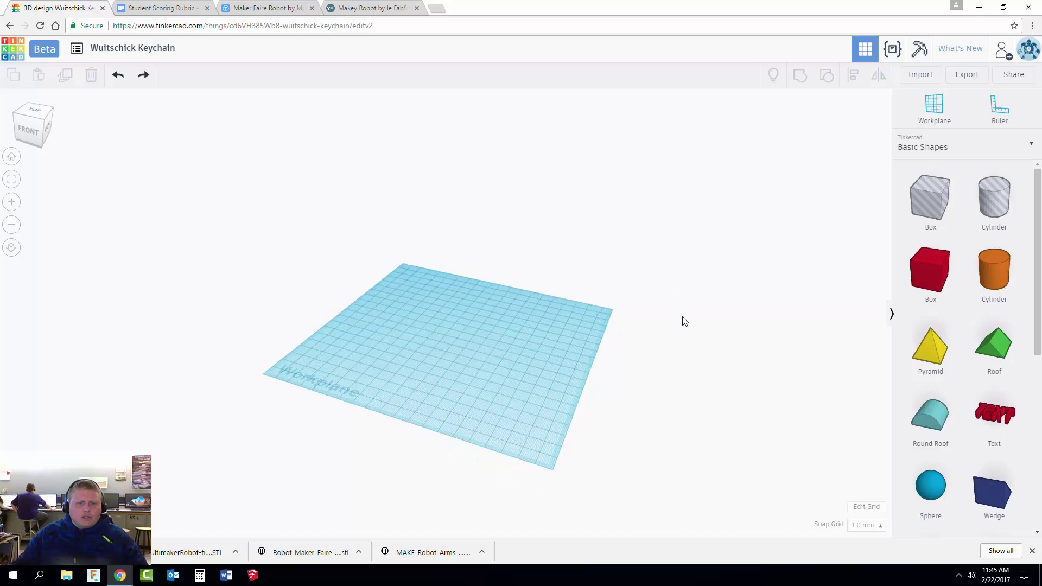
middle_click_drag(684, 321, 705, 286)
right_click_drag(705, 286, 718, 334)
left_click(867, 507)
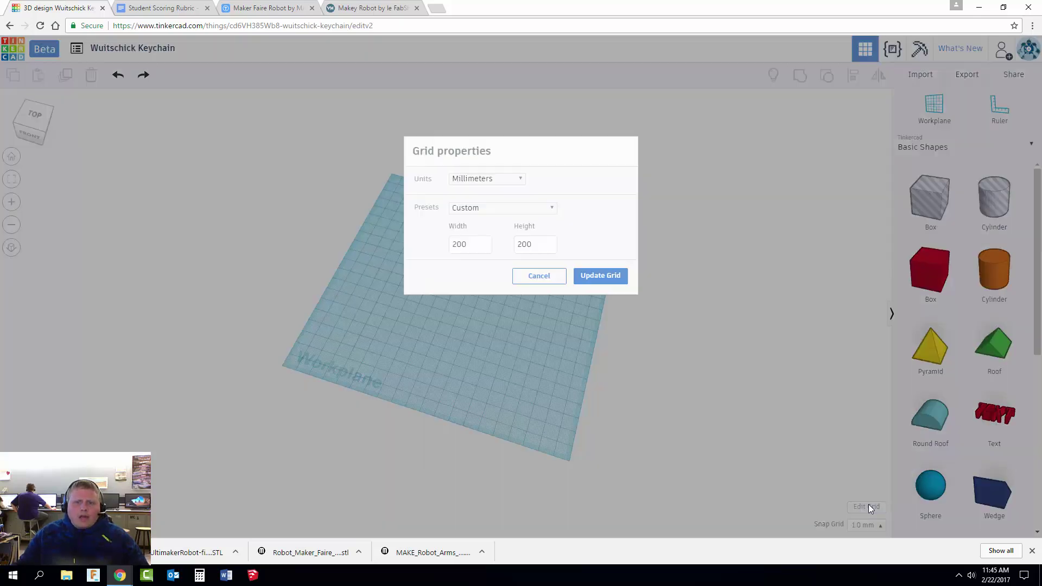
left_click(474, 241)
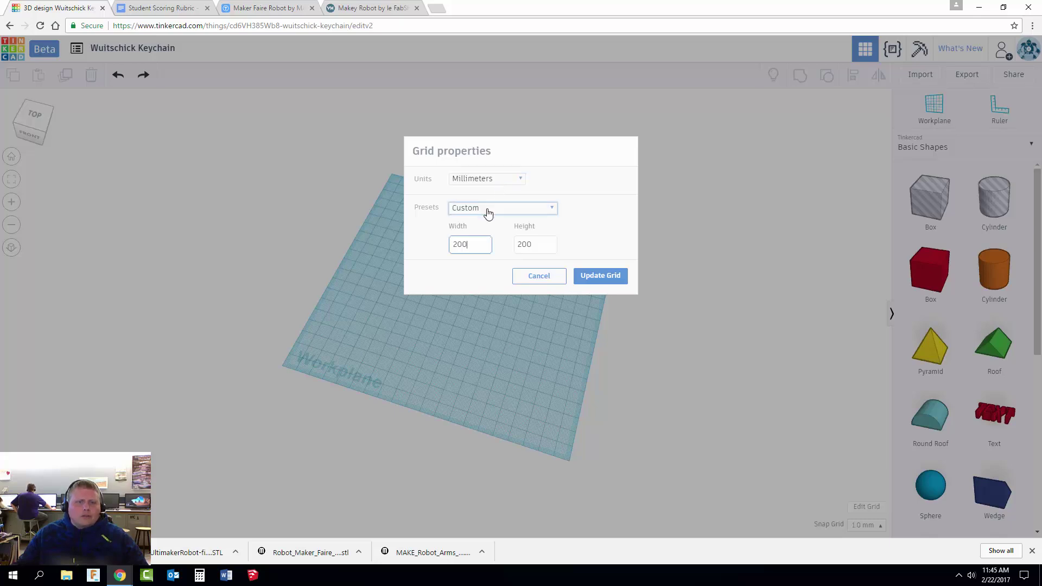
double_click(475, 244)
type("50")
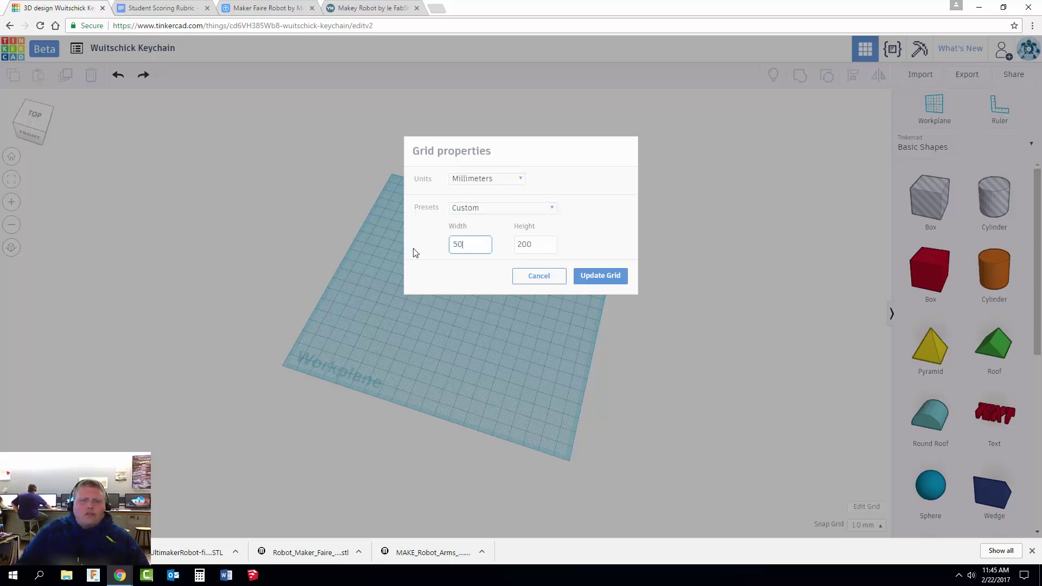
key("Tab")
type("50")
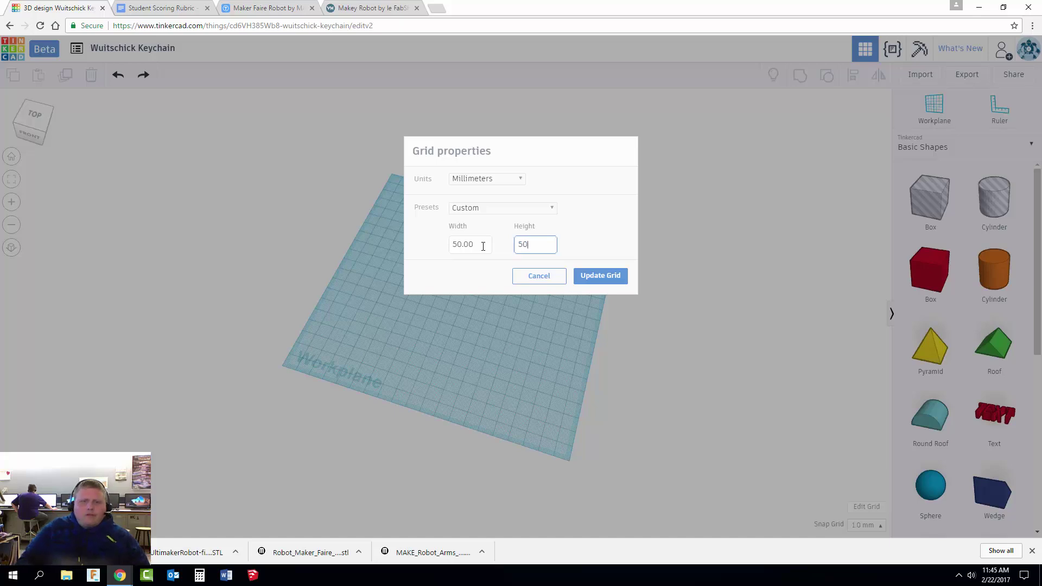
left_click(599, 276)
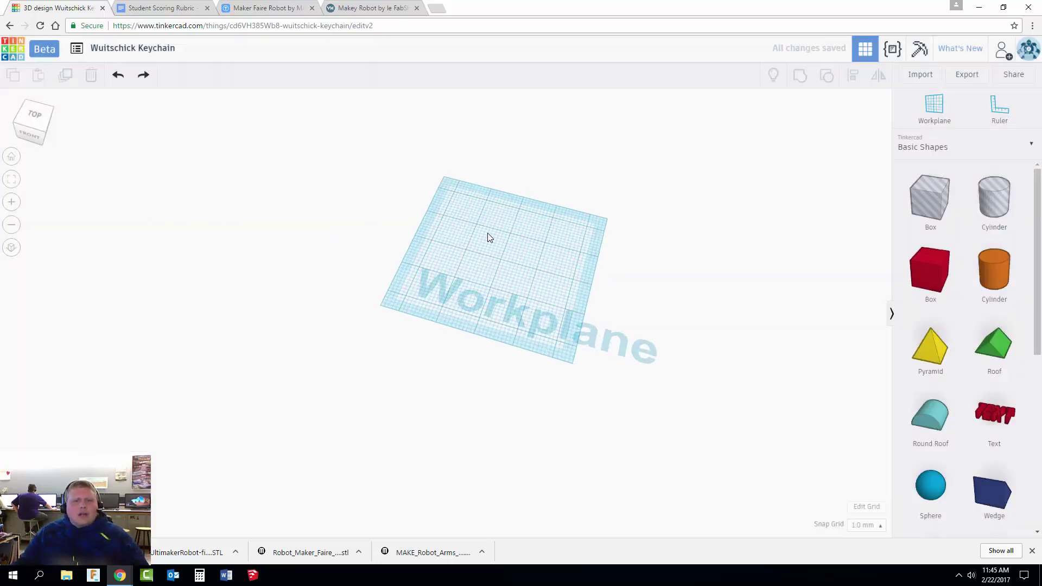
Place a solid red box in the back-left corner of the resized workplane.
right_click_drag(473, 403, 637, 168)
right_click_drag(409, 254, 596, 198)
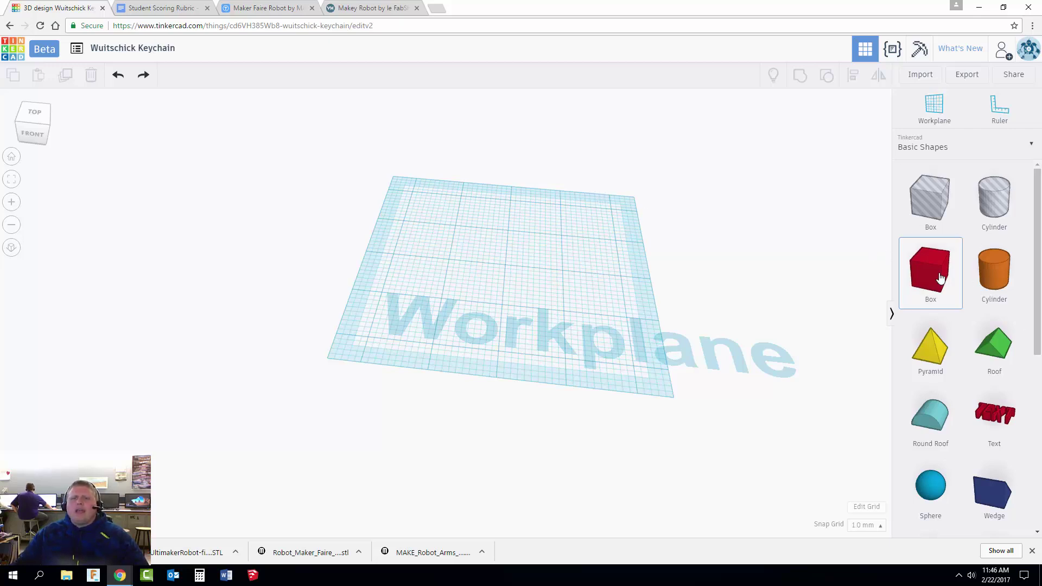
left_click_drag(941, 279, 435, 212)
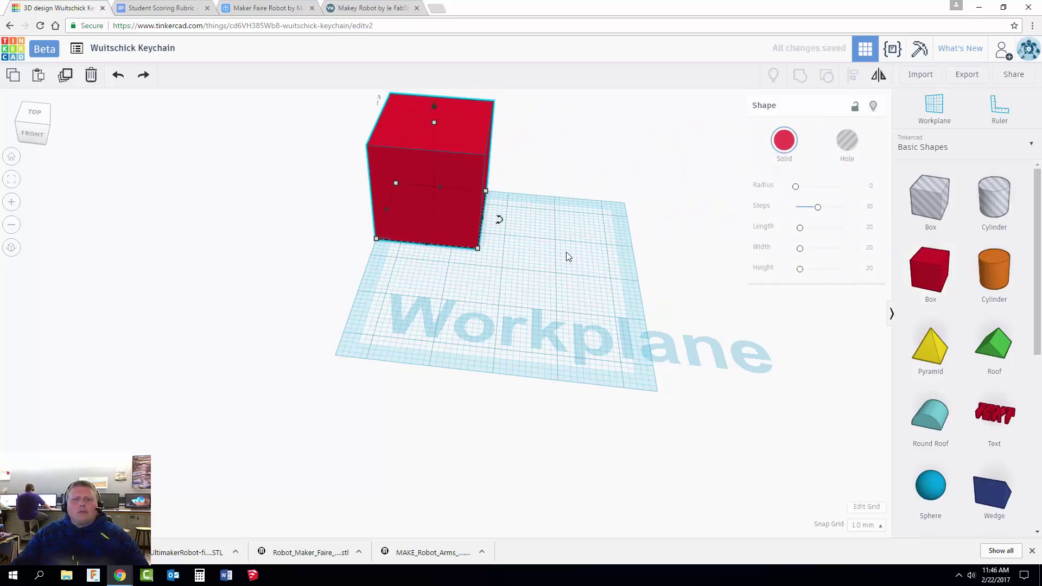
scroll(559, 247, "down", 2)
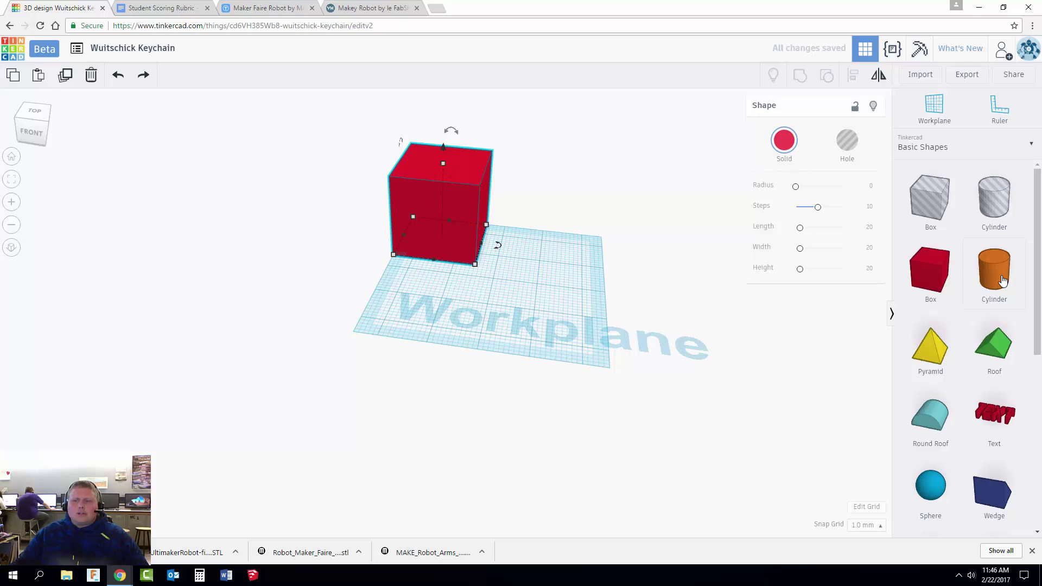
Try adding an icosahedron from the basic shapes beside the red box, and delete it.
scroll(977, 396, "down", 2)
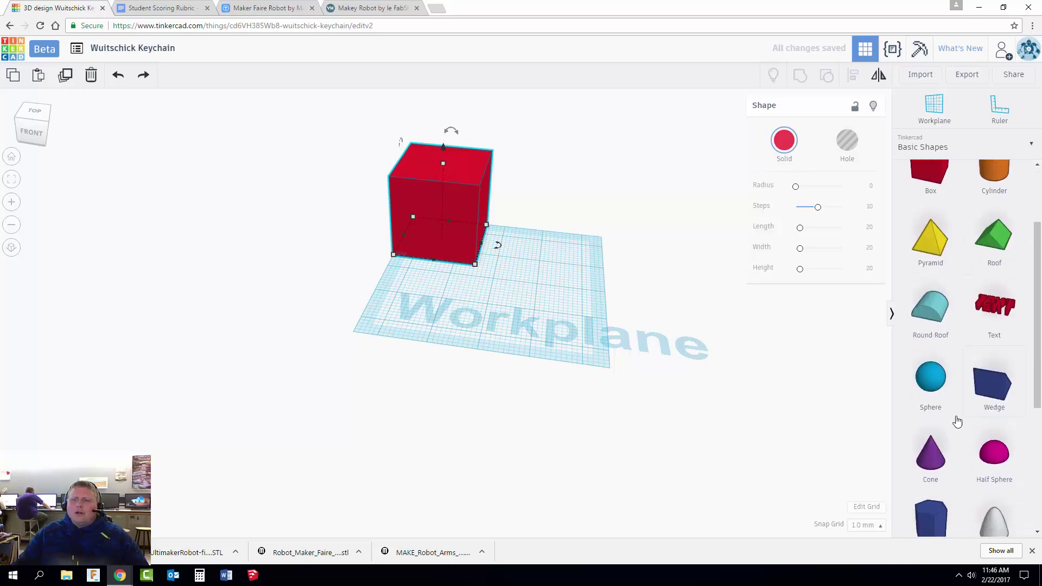
scroll(979, 445, "down", 2)
scroll(986, 455, "down", 2)
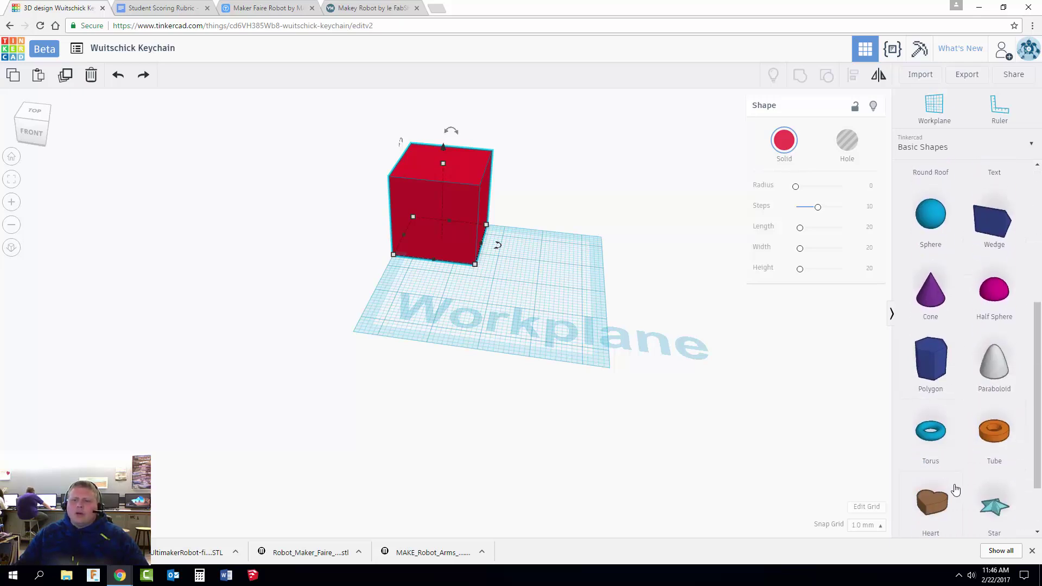
scroll(949, 464, "down", 2)
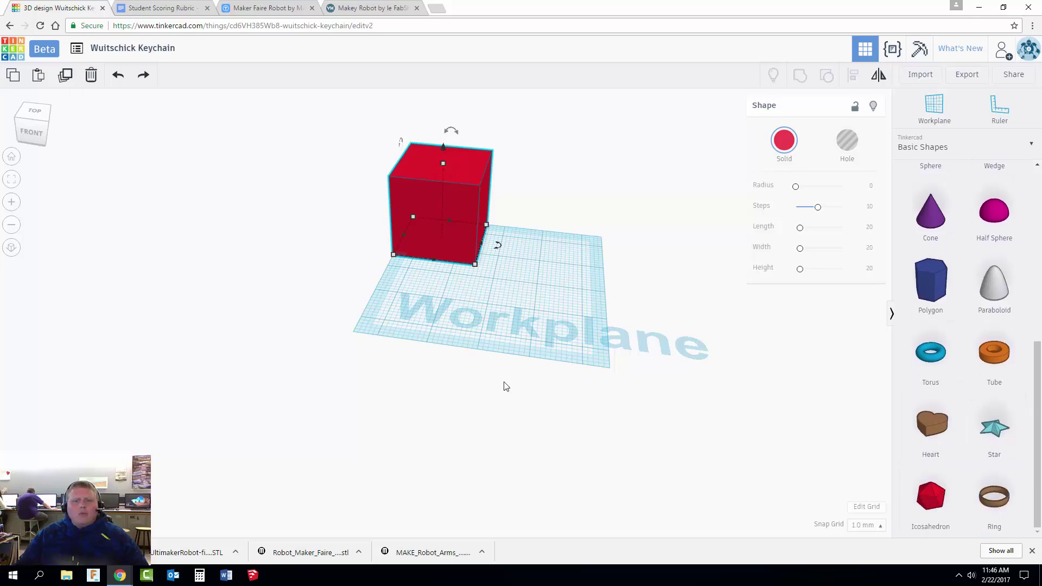
scroll(412, 309, "up", 3)
mouse_move(433, 304)
right_mouse_down()
mouse_move(428, 284)
mouse_move(436, 312)
right_mouse_up()
scroll(435, 310, "up", 2)
scroll(480, 315, "down", 2)
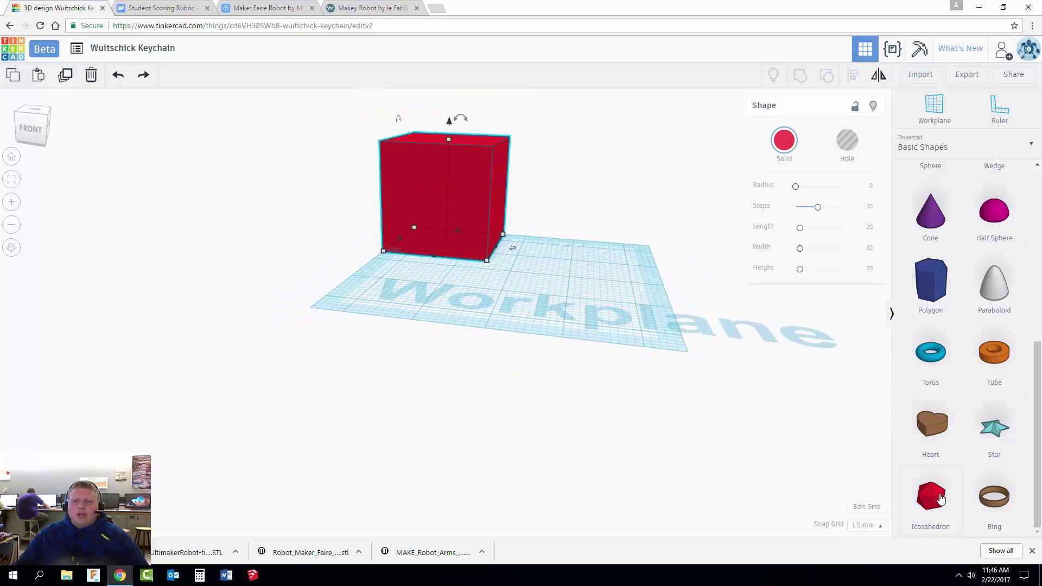
left_click_drag(934, 494, 586, 289)
right_click_drag(600, 288, 590, 217)
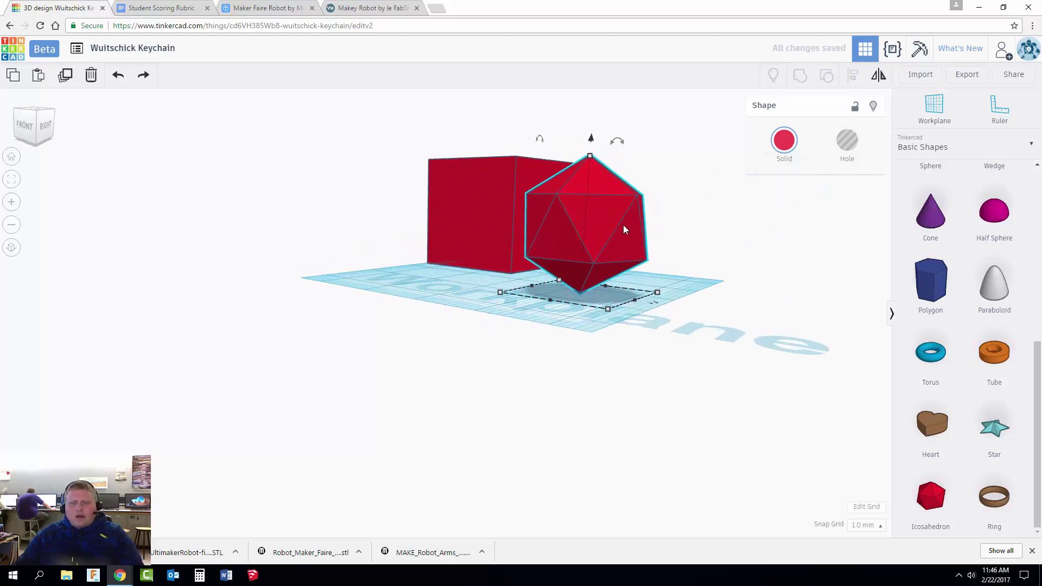
key("Delete")
Stretch the red box's base to the front-right corner of the workplane so it covers the full grid.
right_click_drag(669, 279, 578, 219)
right_click_drag(441, 139, 462, 186)
left_click(462, 185)
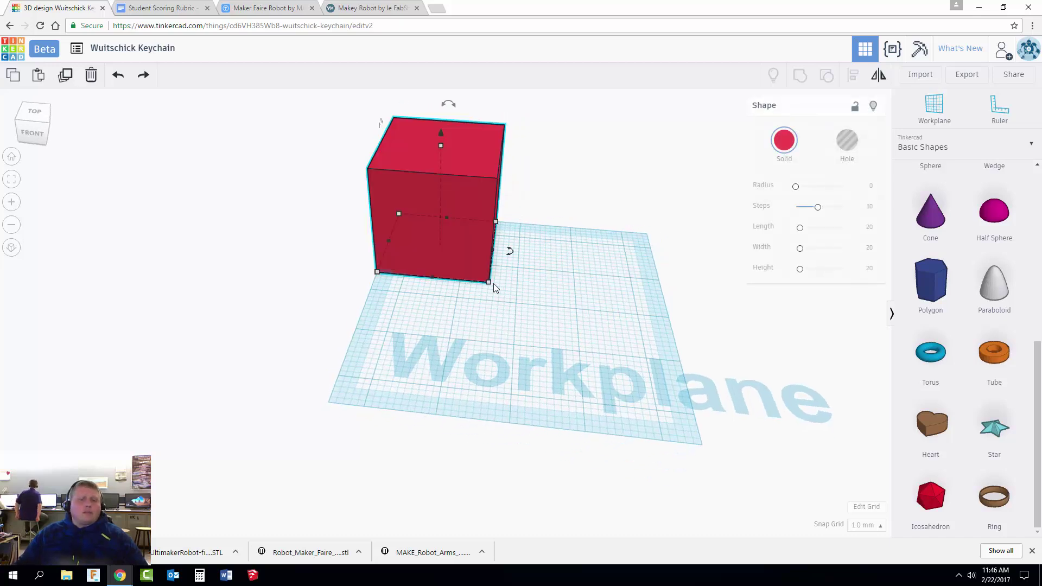
mouse_move(489, 283)
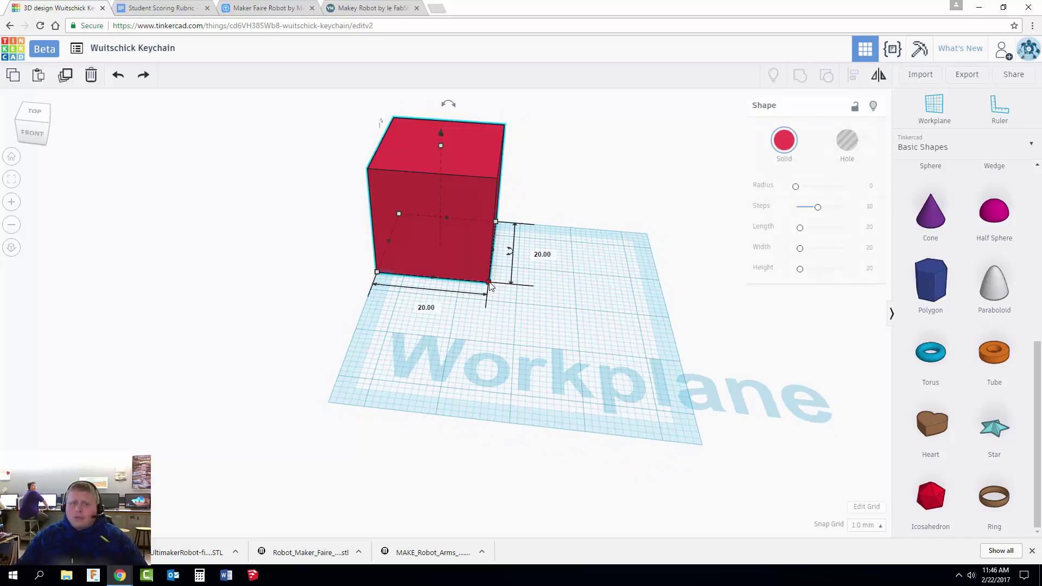
left_click_drag(489, 283, 701, 444)
right_click_drag(701, 443, 513, 158)
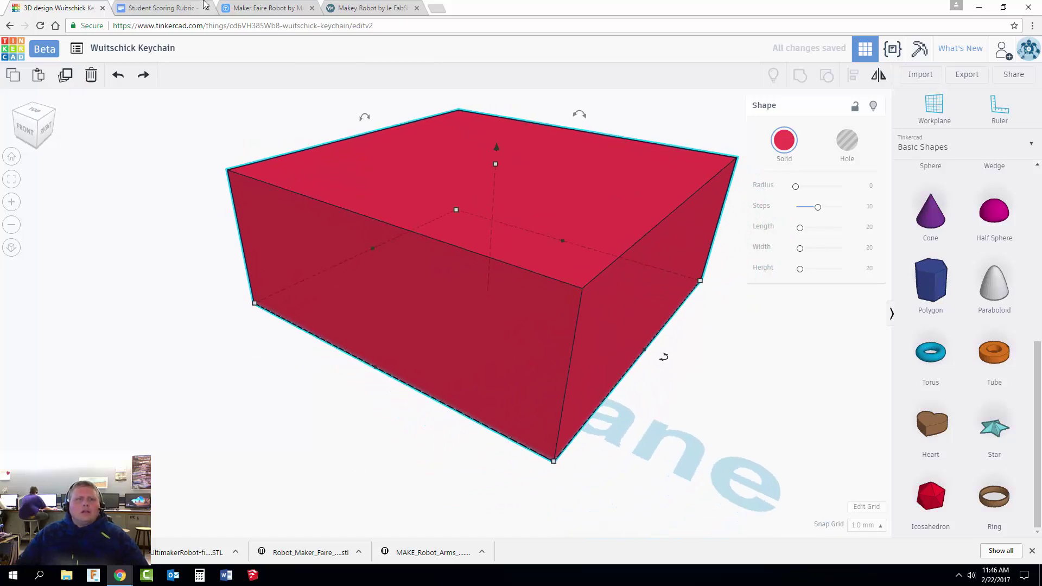
Switch to the scoring rubric and check the minimum and maximum slab thickness in the Flat Slab row.
left_click(154, 7)
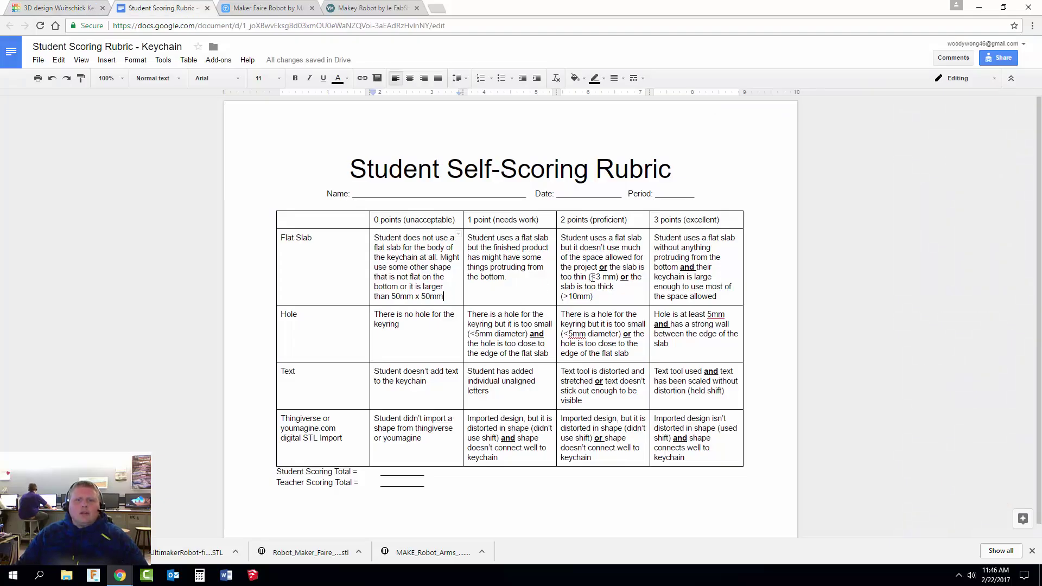
left_click_drag(591, 277, 593, 298)
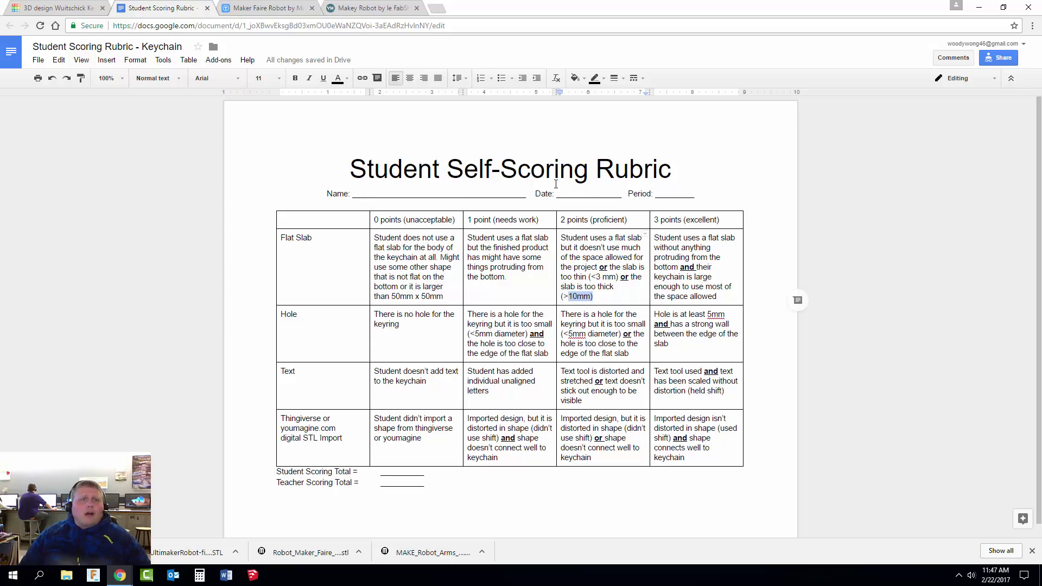
left_click(380, 8)
left_click(287, 8)
Return to the Tinkercad design and lower the red box's height to about 5 mm to form a flat slab.
left_click(46, 6)
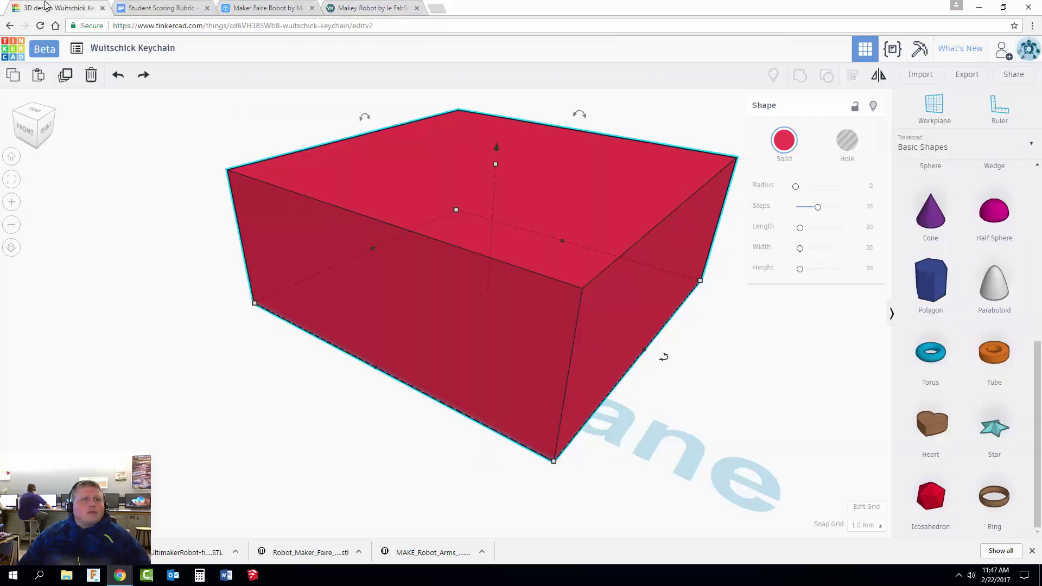
left_click_drag(496, 164, 497, 262)
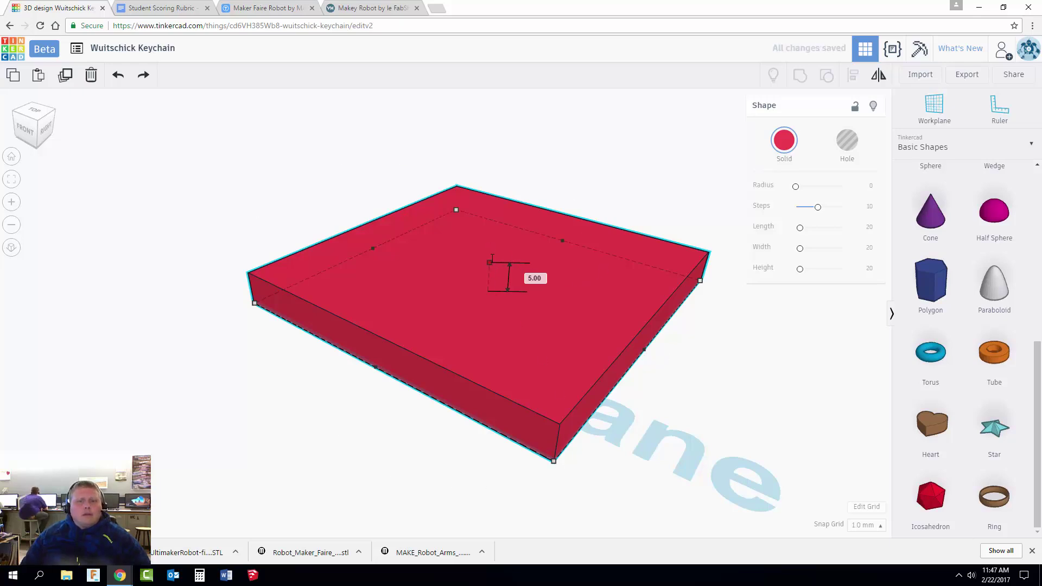
left_click_drag(489, 262, 490, 256)
left_click(714, 435)
right_click_drag(714, 435, 707, 477)
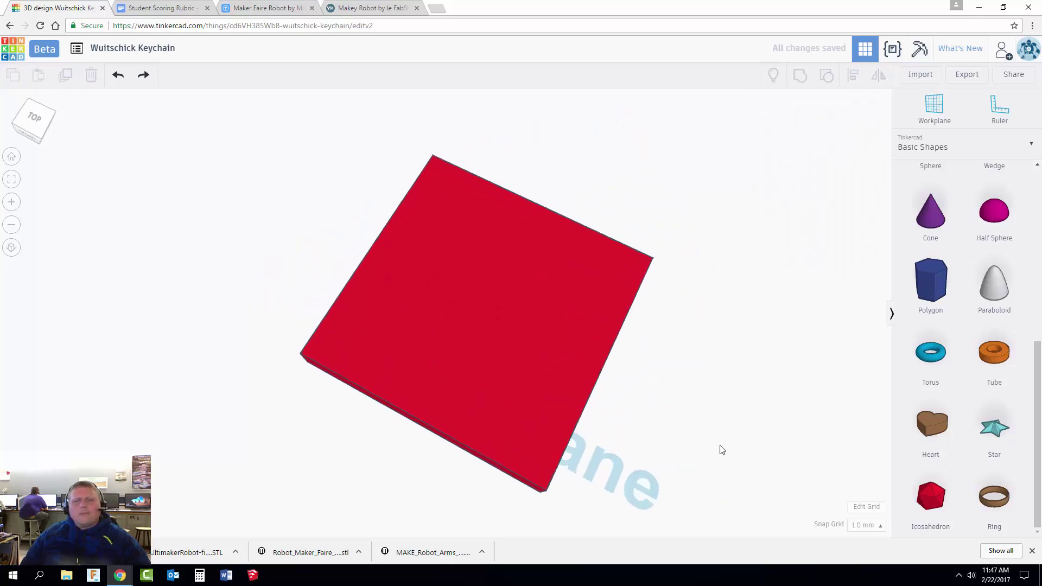
Switch to the scoring rubric and check the hole size and wall strength requirements in the Hole row.
right_click_drag(590, 301, 555, 298)
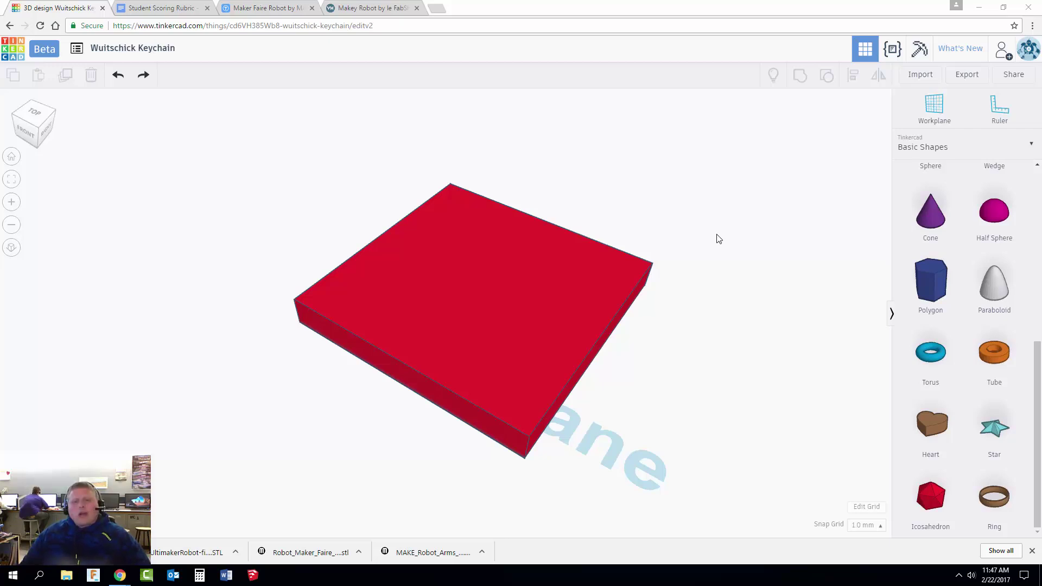
right_click_drag(740, 277, 744, 272)
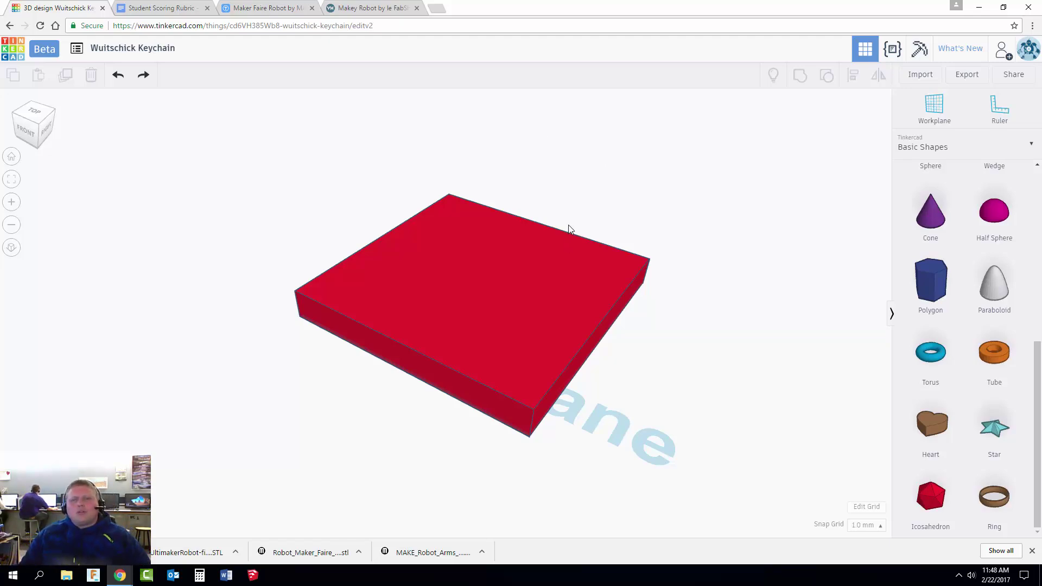
left_click(170, 6)
left_click(622, 303)
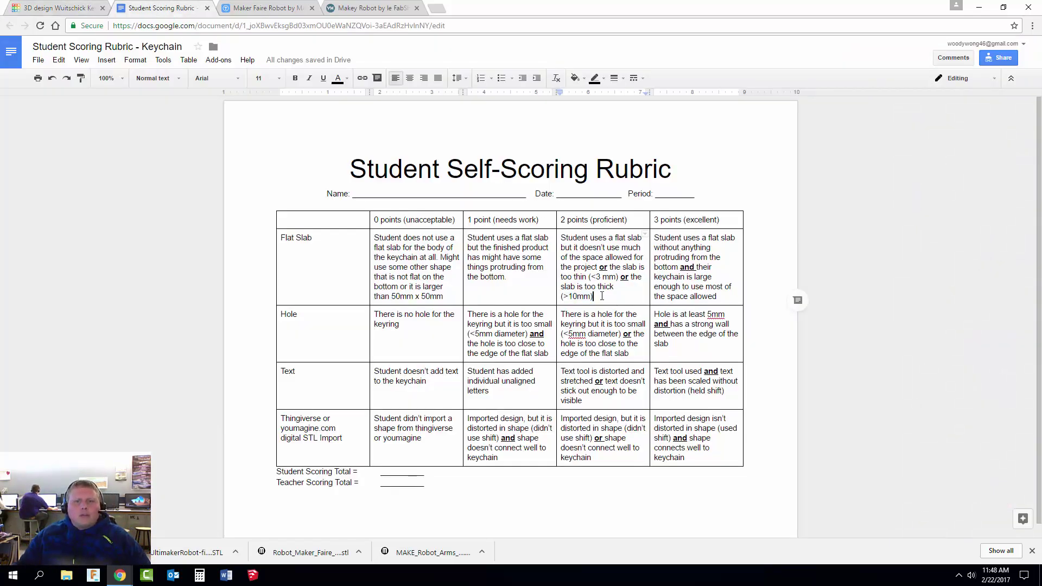
left_click(282, 314)
left_click_drag(282, 315, 724, 342)
left_click(723, 342)
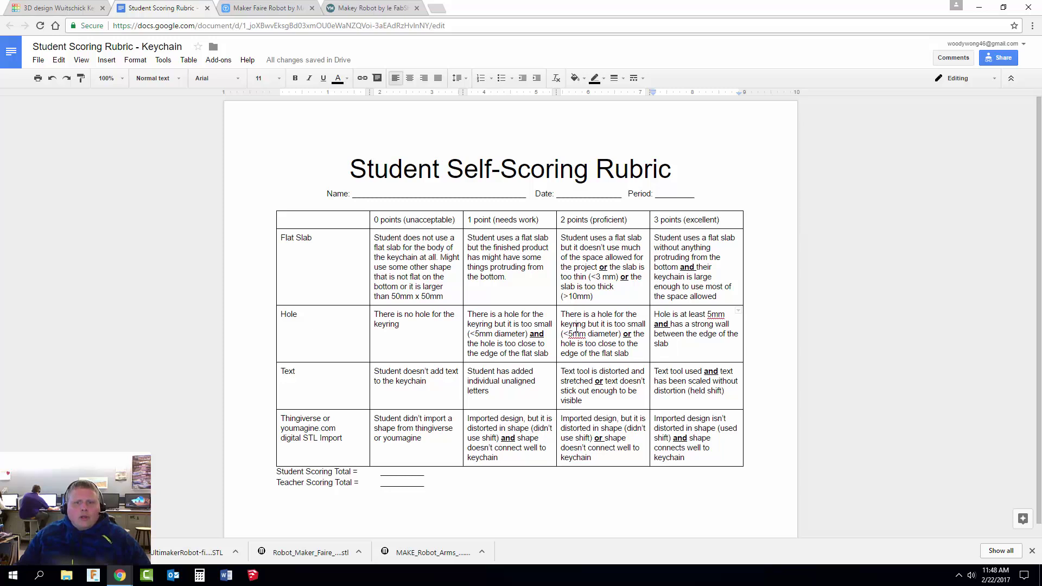
double_click(715, 315)
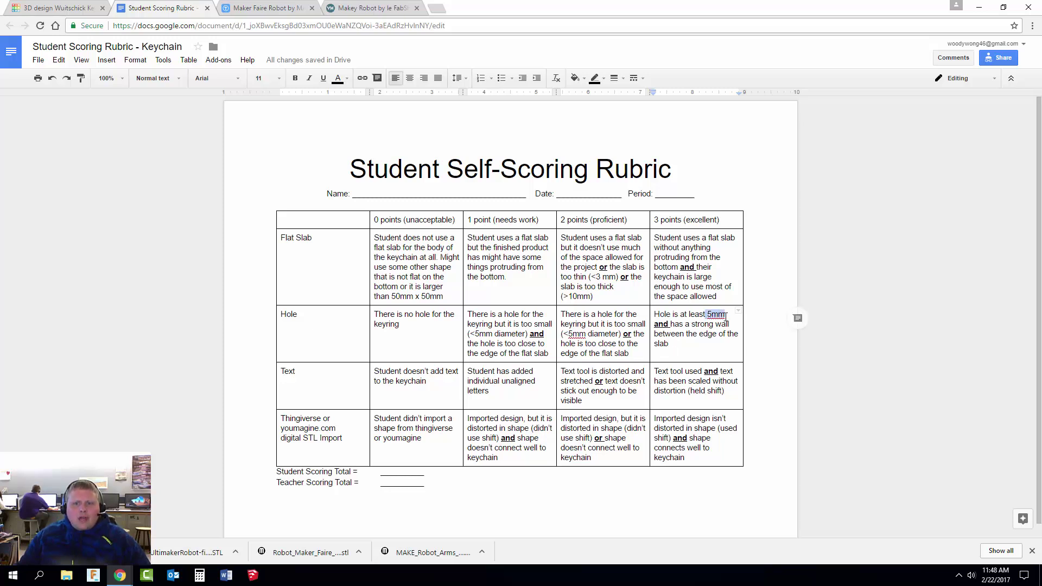
left_click(698, 324)
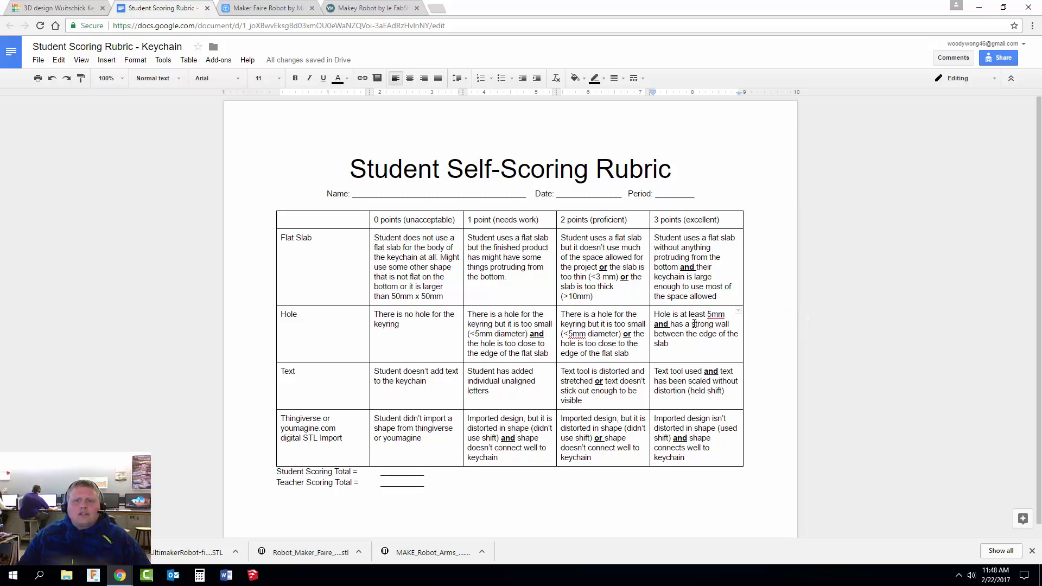
left_click_drag(699, 325, 734, 336)
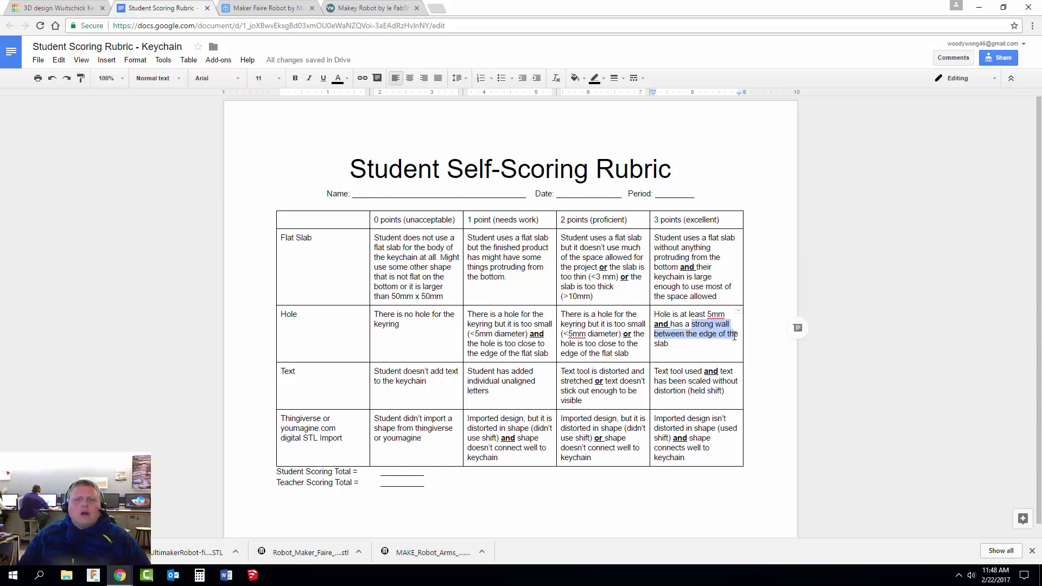
Return to the Tinkercad design and add a solid cylinder on the workplane beside the red slab.
left_click(55, 5)
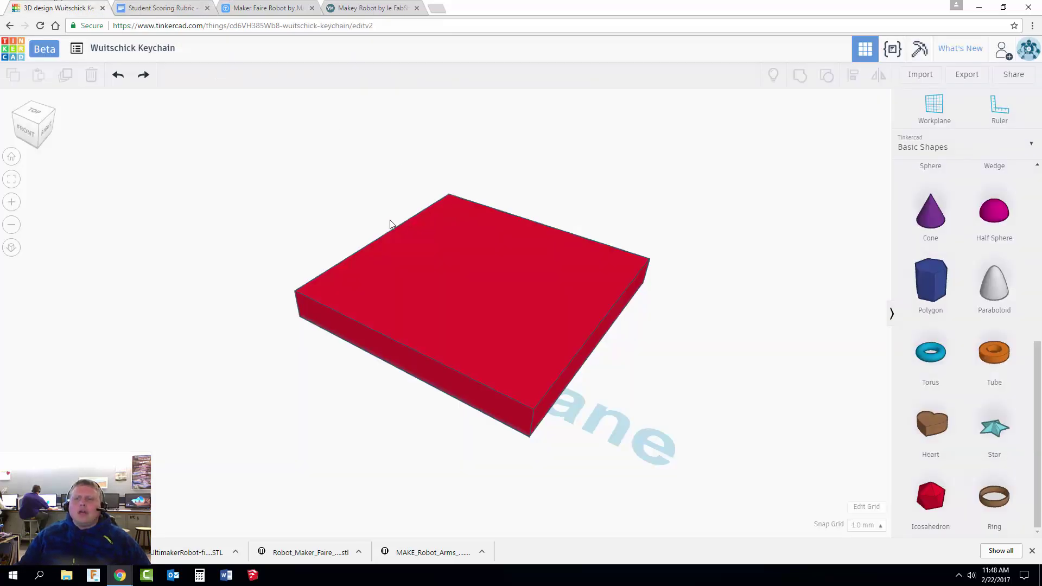
scroll(950, 380, "up", 3)
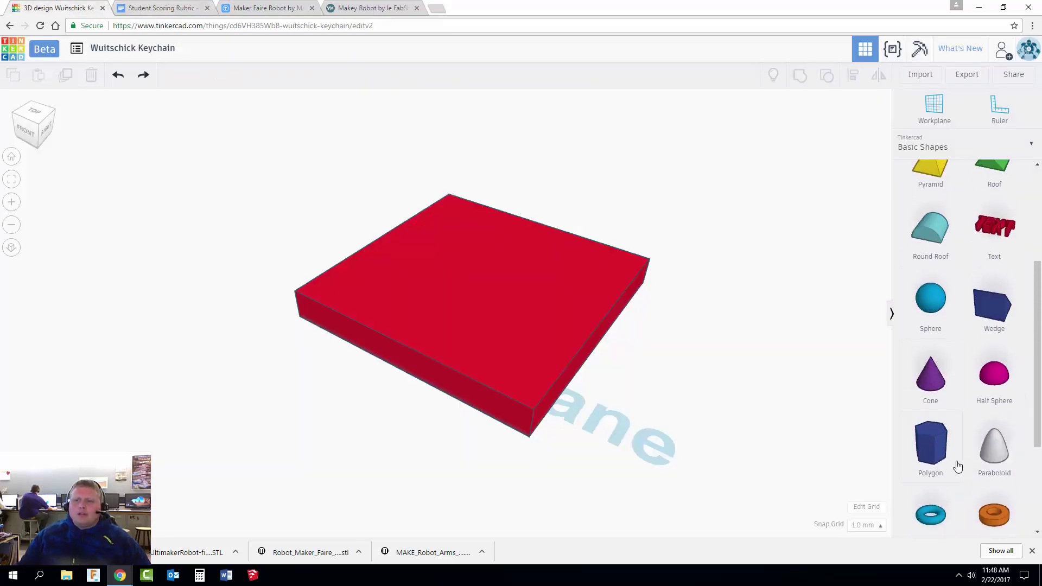
scroll(969, 379, "up", 3)
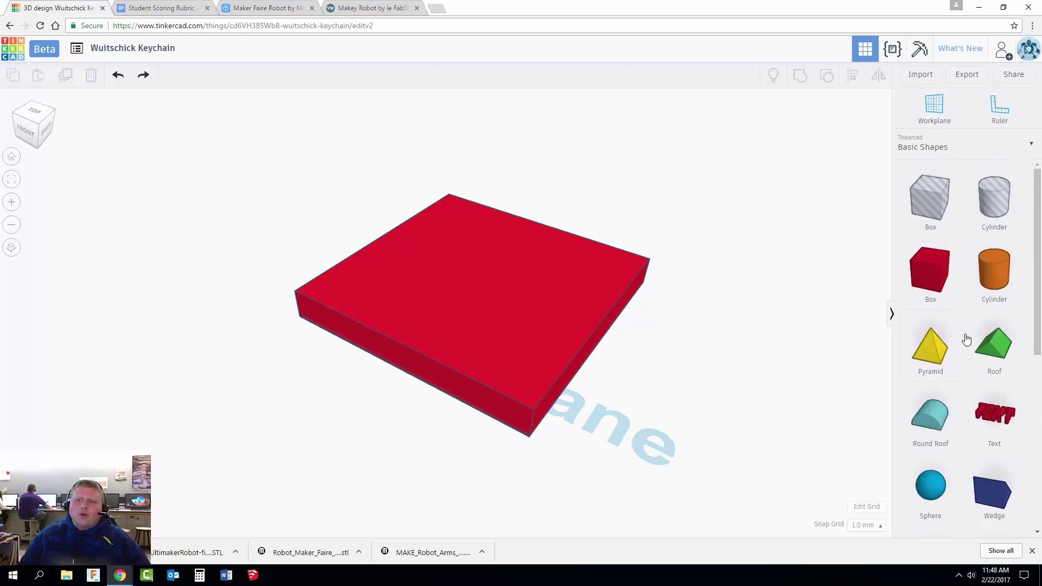
left_click(996, 276)
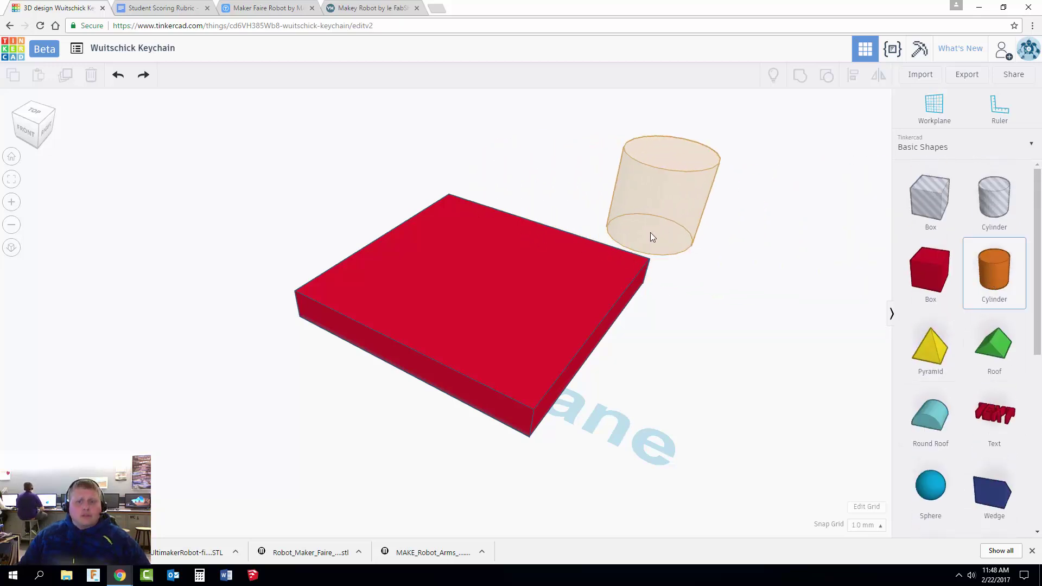
left_click(705, 362)
Shrink the cylinder's base to 6 × 6 mm and set its height to 8 mm.
right_click_drag(807, 414, 687, 367)
mouse_move(682, 348)
left_click_drag(682, 348, 590, 369)
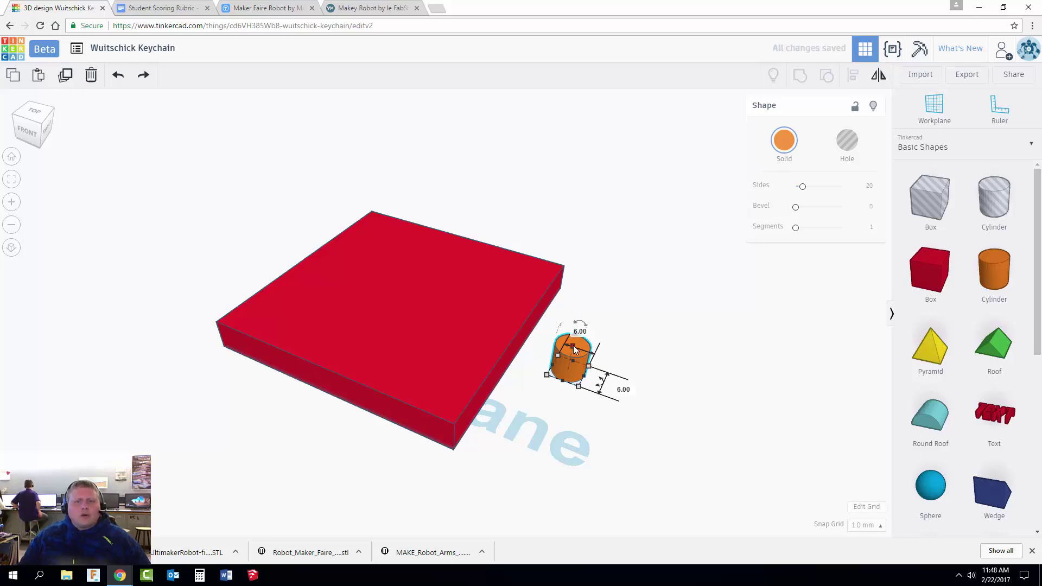
left_click_drag(574, 340, 576, 334)
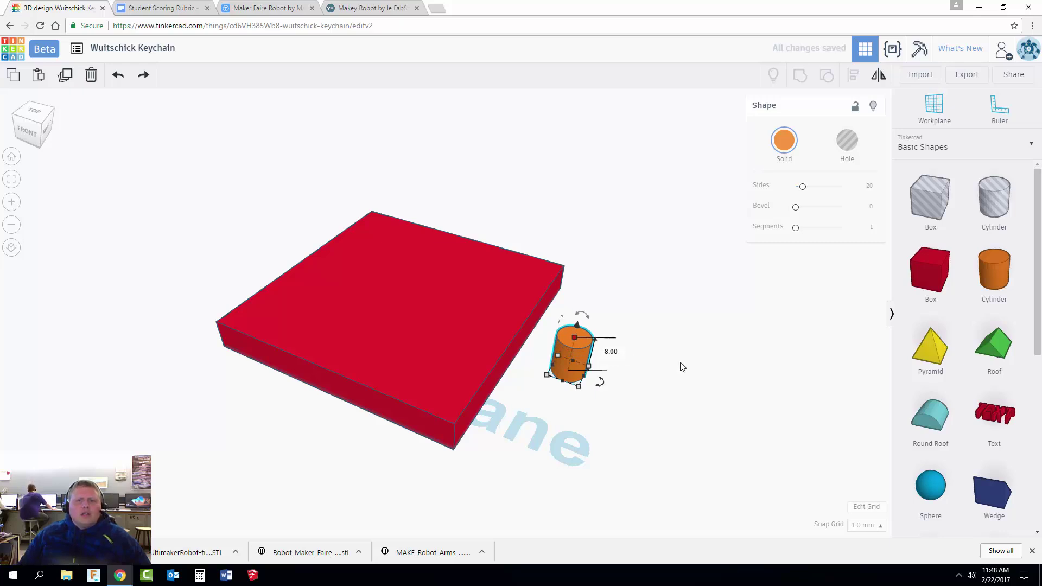
Turn the cylinder into a hole and place it on the slab, centred along and touching the back edge.
right_click_drag(680, 364, 645, 369)
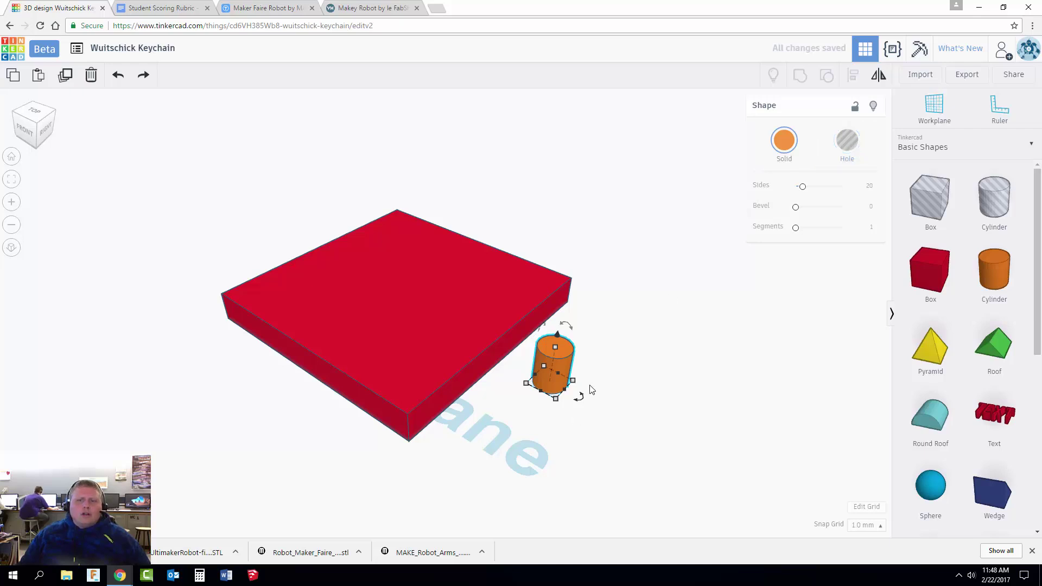
left_click(851, 146)
left_click_drag(567, 372, 467, 242)
right_click_drag(467, 242, 617, 440)
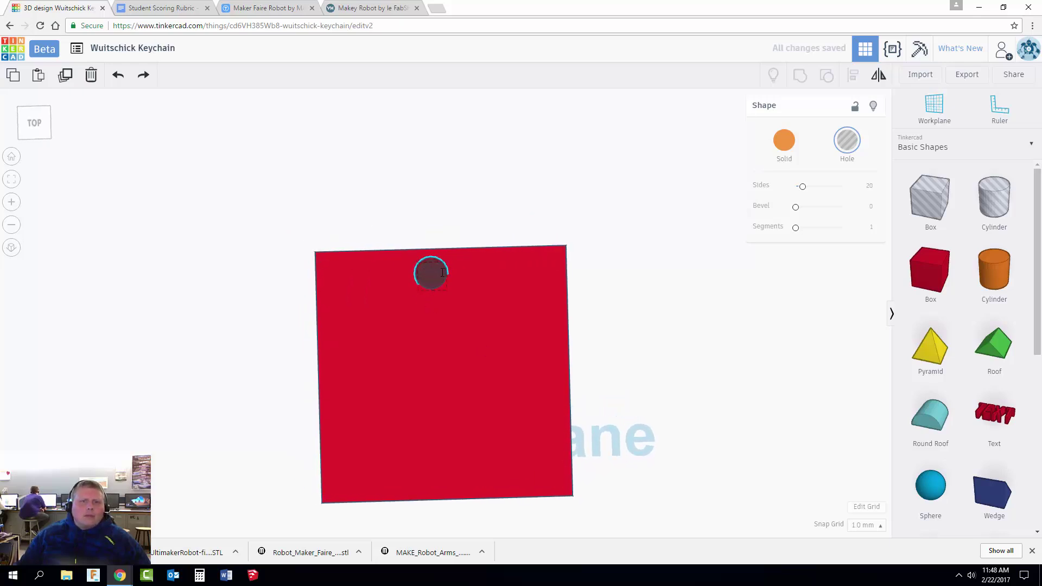
left_click_drag(442, 273, 450, 264)
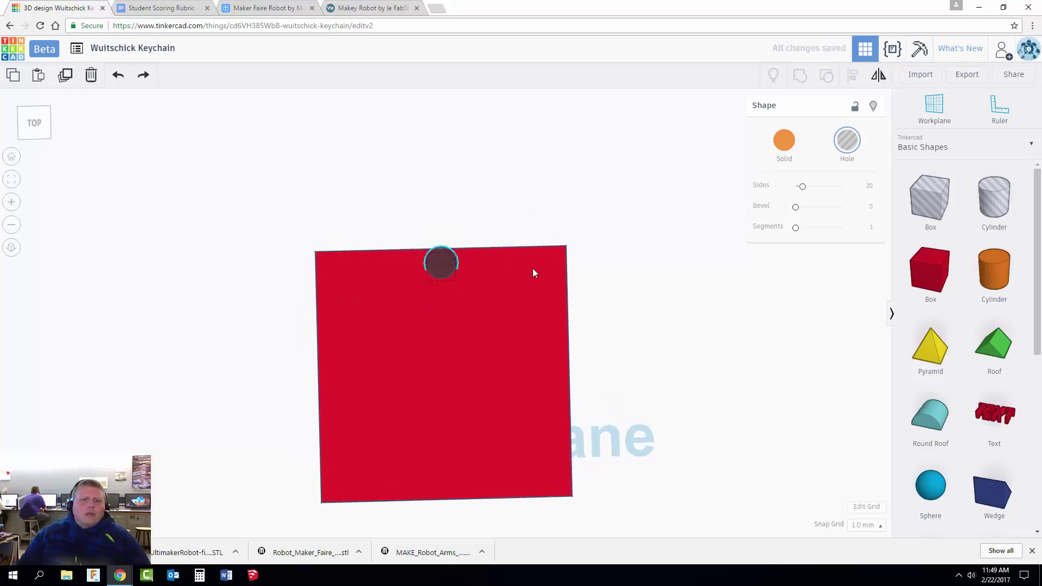
Try cutting the hole by grouping the cylinder with the slab, and examine the wall left at the slab's edge.
right_click_drag(533, 272, 385, 272)
scroll(592, 343, "up", 5)
right_click_drag(592, 343, 623, 353)
left_click(470, 265, "shift")
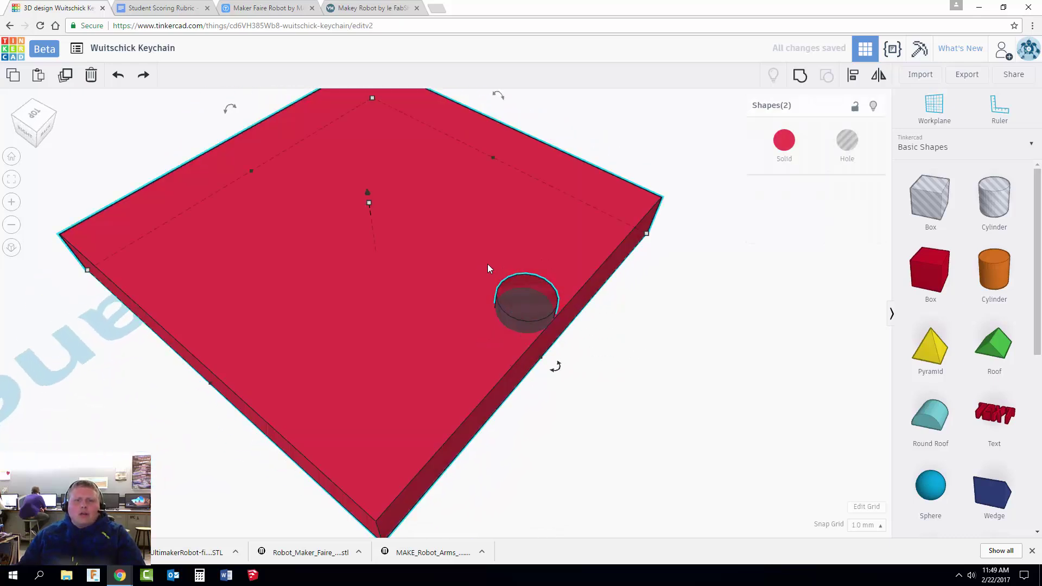
left_click(800, 75)
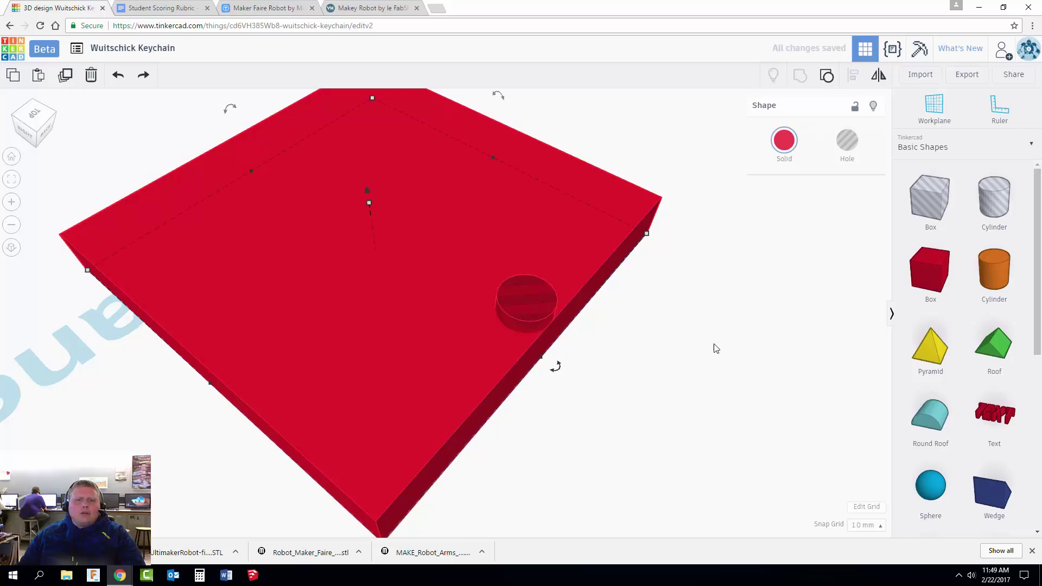
right_click_drag(608, 345, 600, 401)
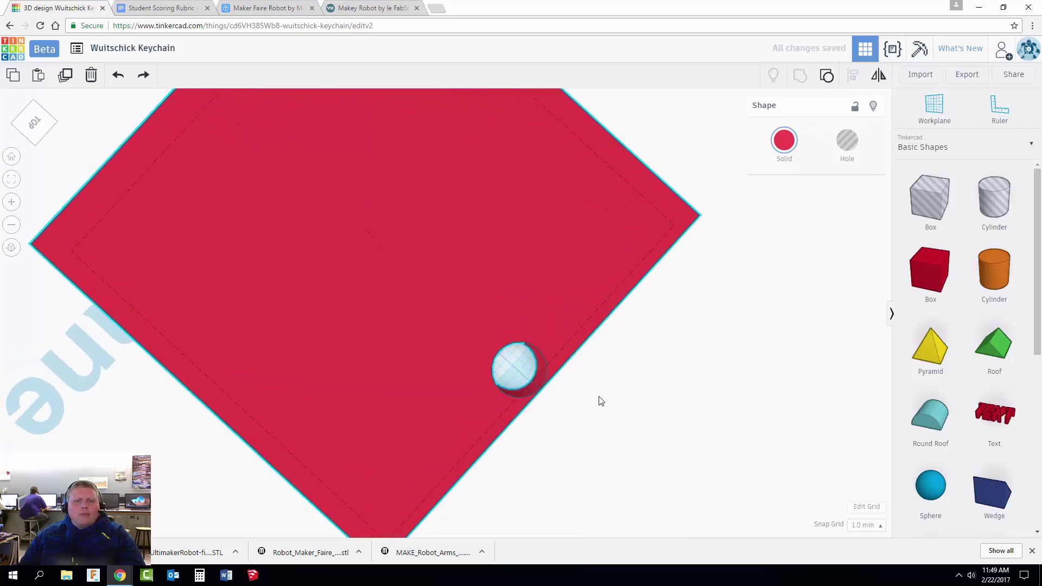
scroll(584, 387, "up", 3)
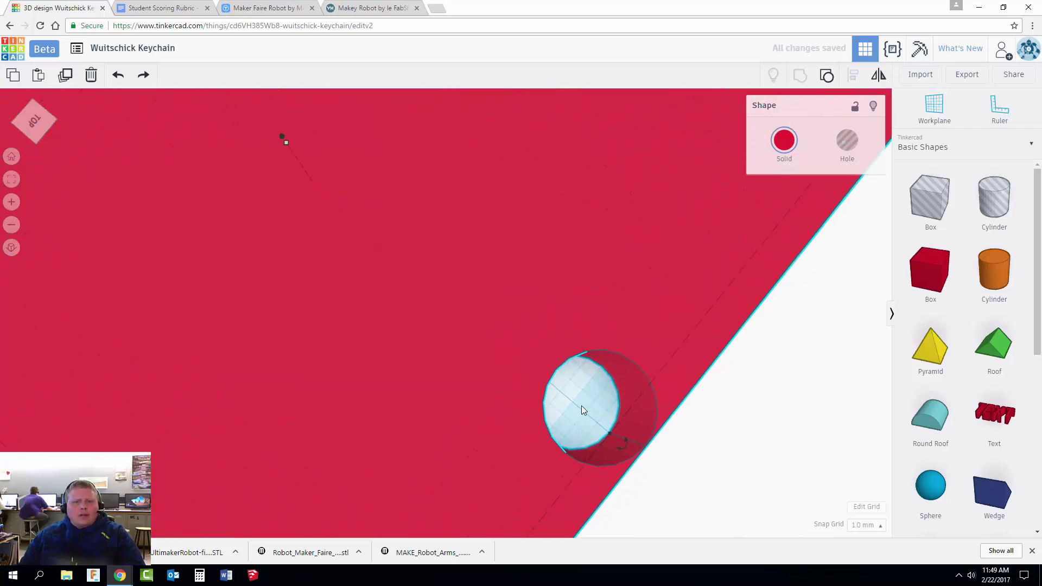
right_click_drag(581, 406, 495, 449)
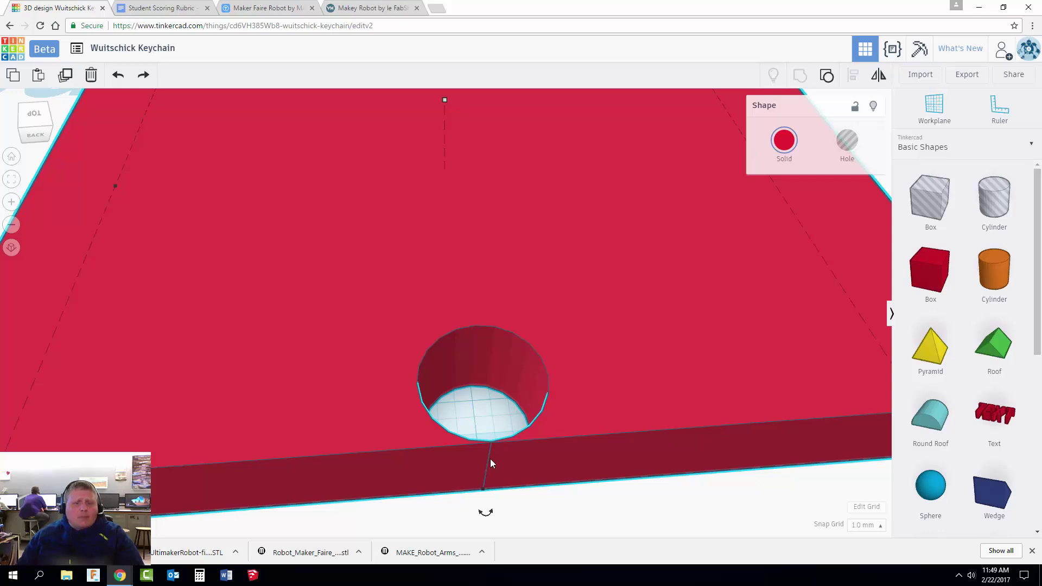
right_click_drag(453, 468, 802, 256)
Separate the cylinder from the slab, shift it slightly inward from the edge, and group them again to cut the keyring hole.
left_click(448, 243)
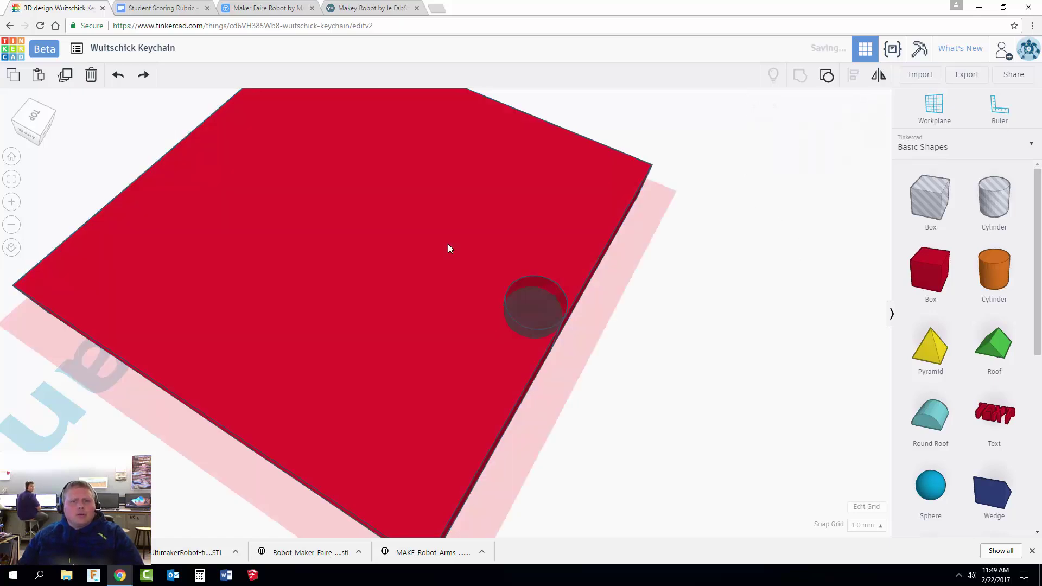
left_click(533, 308)
right_click_drag(437, 318, 468, 402)
right_click_drag(412, 327, 372, 330)
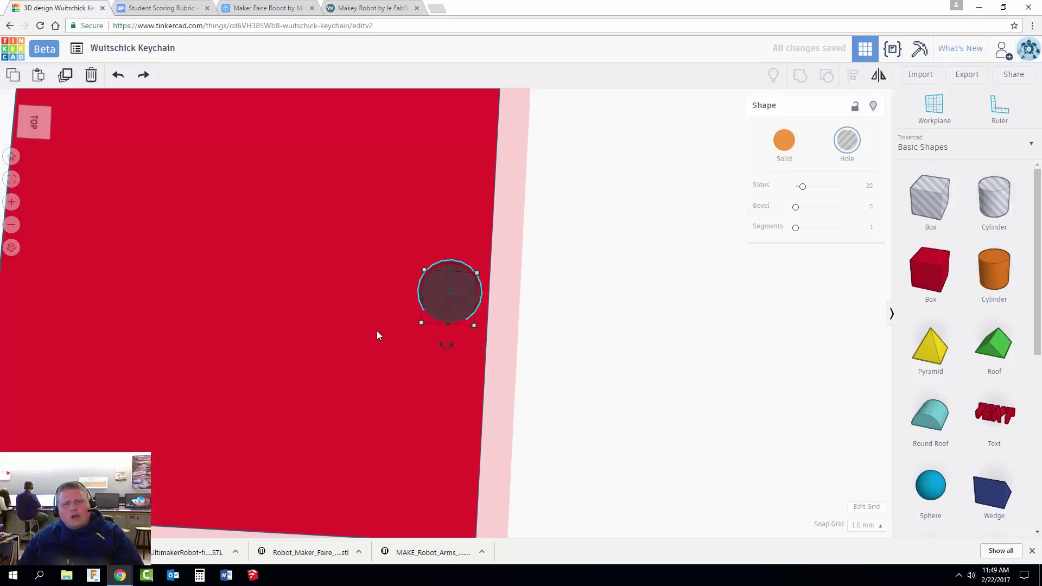
left_click(581, 317)
right_click_drag(522, 421, 432, 256)
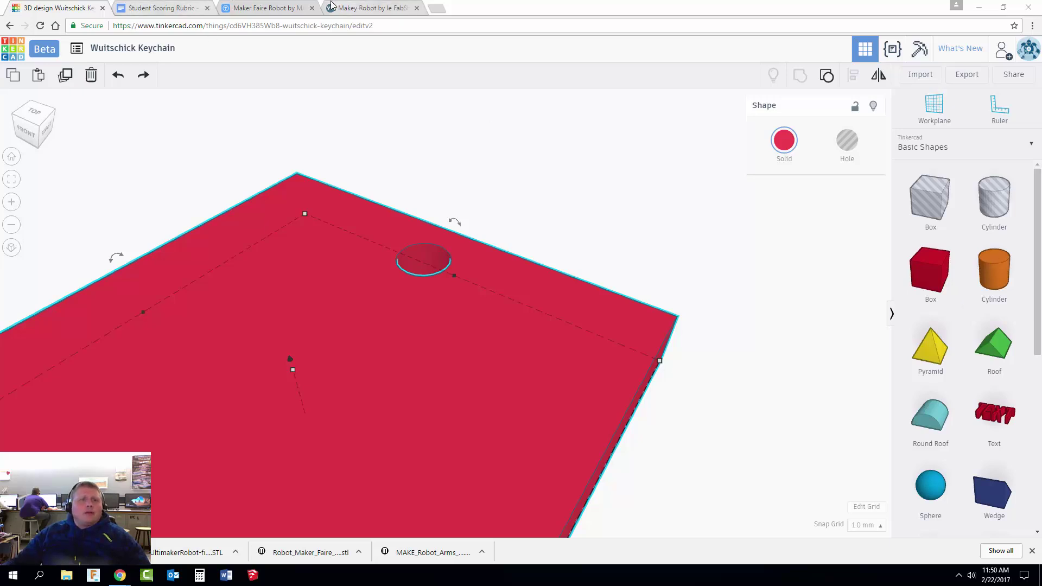
Close the two robot model pages in the browser and open two blank tabs.
left_click(312, 8)
left_click(312, 7)
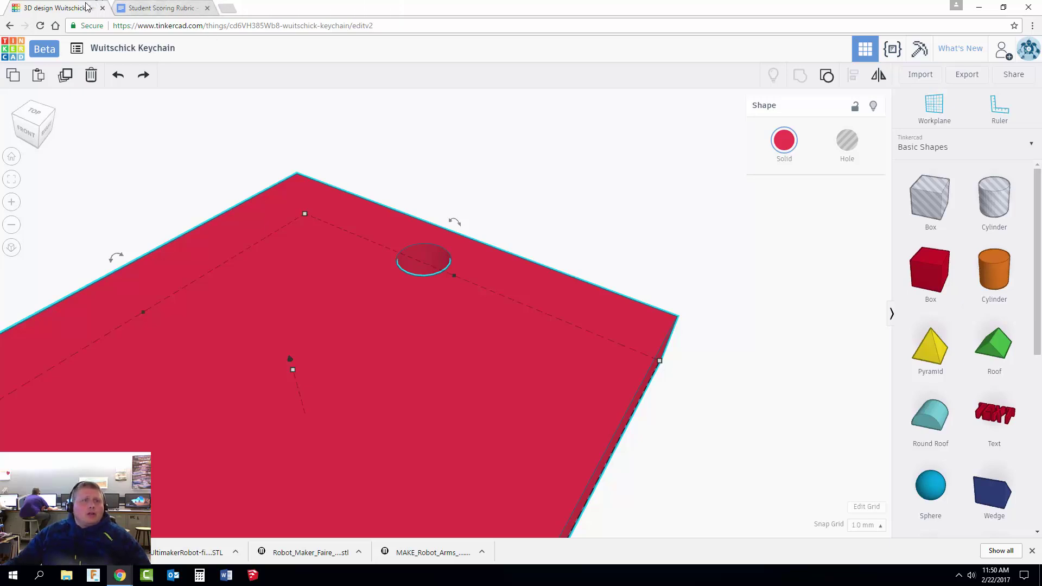
left_click(228, 9)
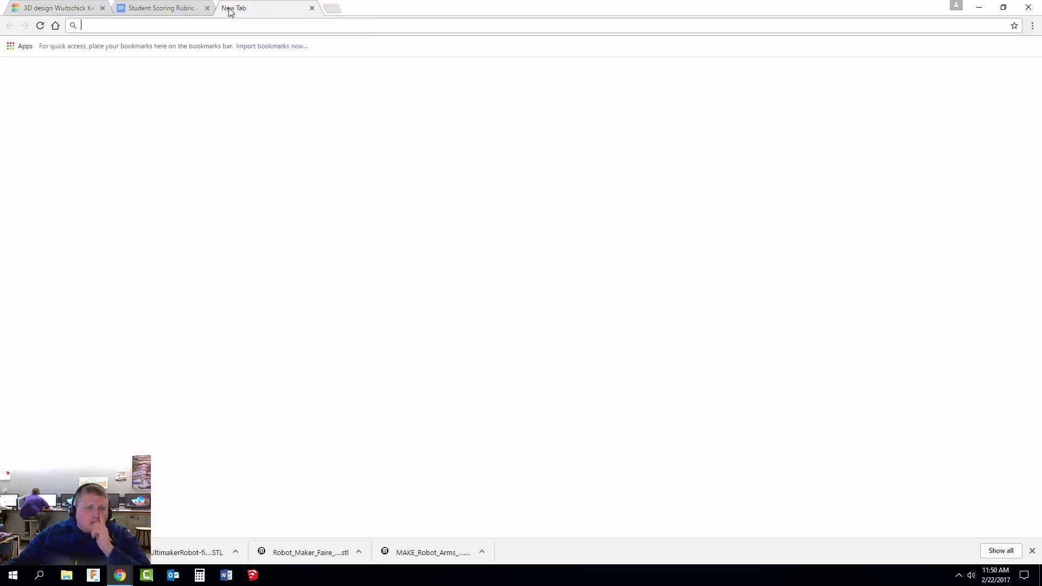
left_click(333, 9)
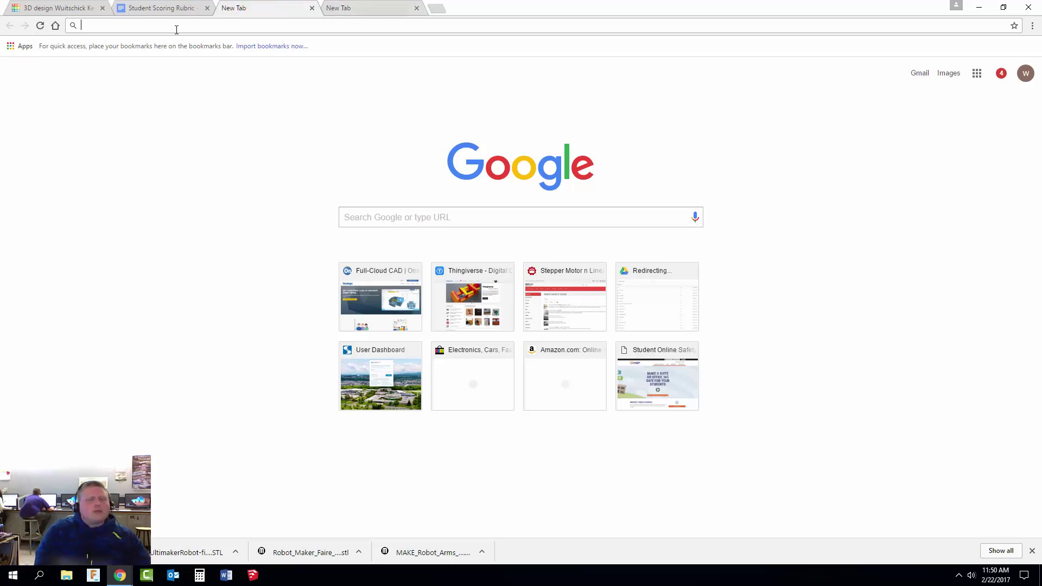
Load thingiverse.com in the first blank browser tab.
type("thingiverse.com")
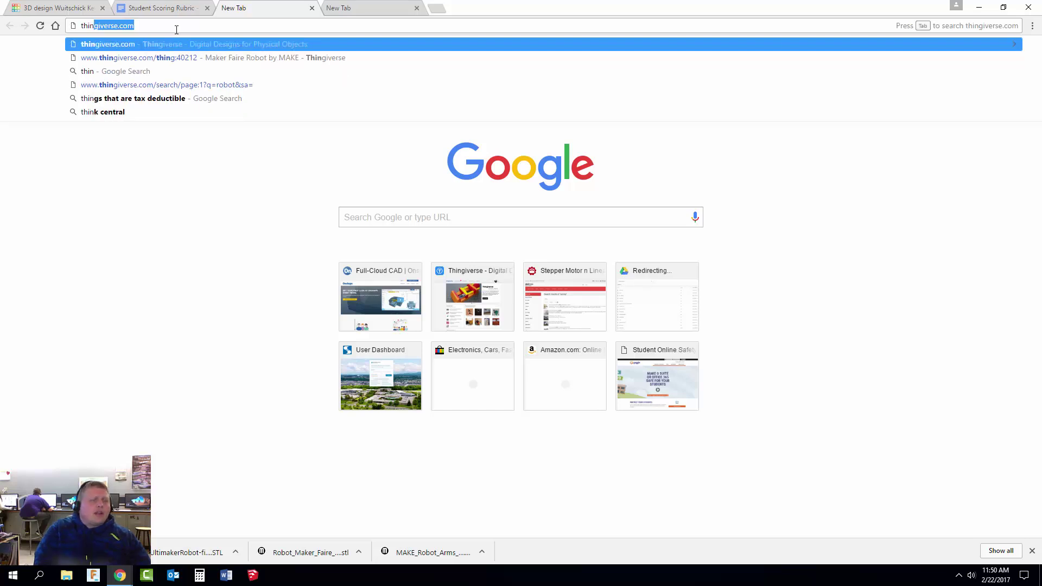
key("End")
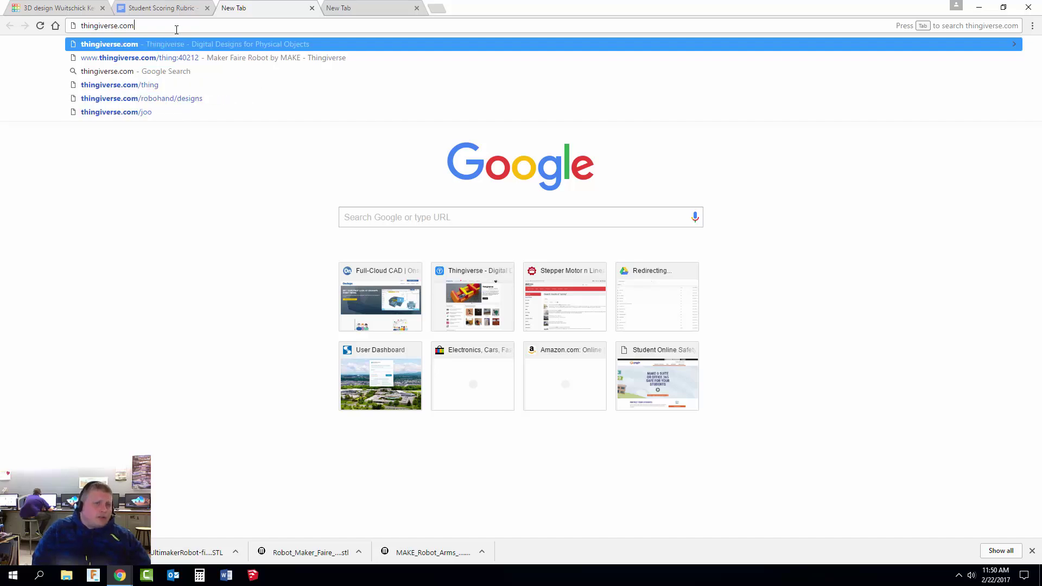
key("Return")
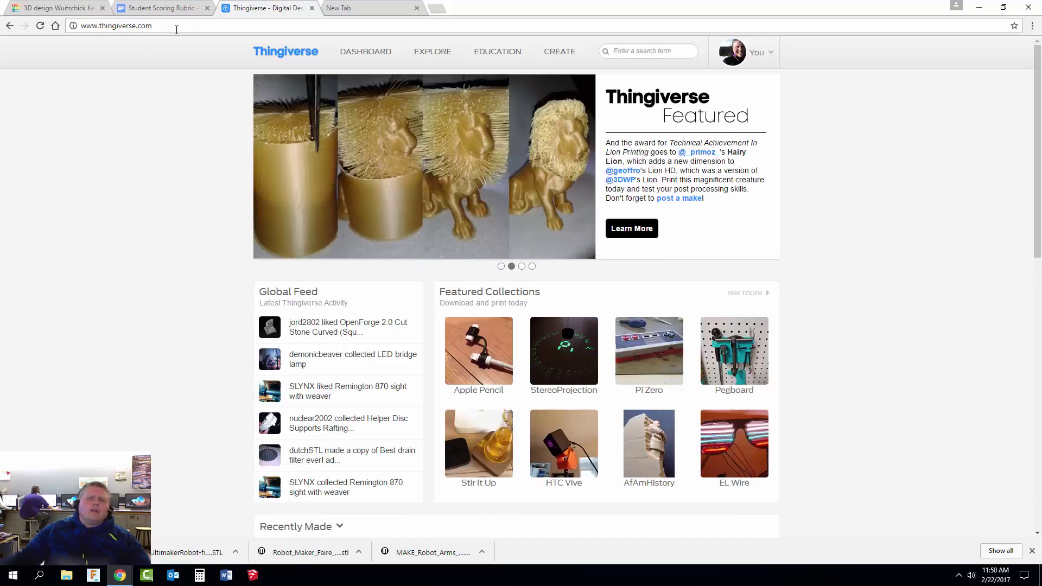
Load youmagine.com in the second blank browser tab.
left_click(367, 8)
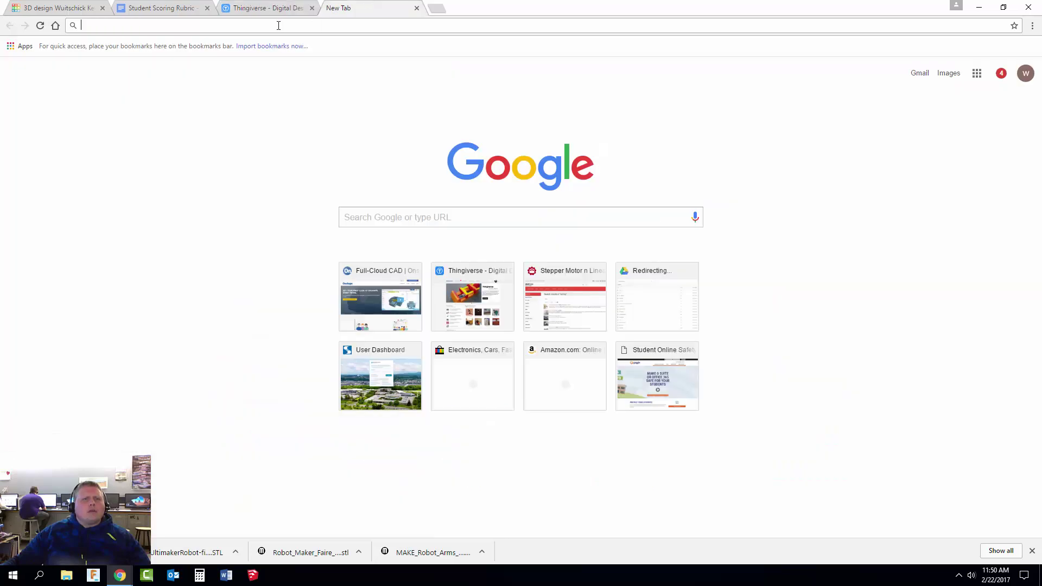
type("you")
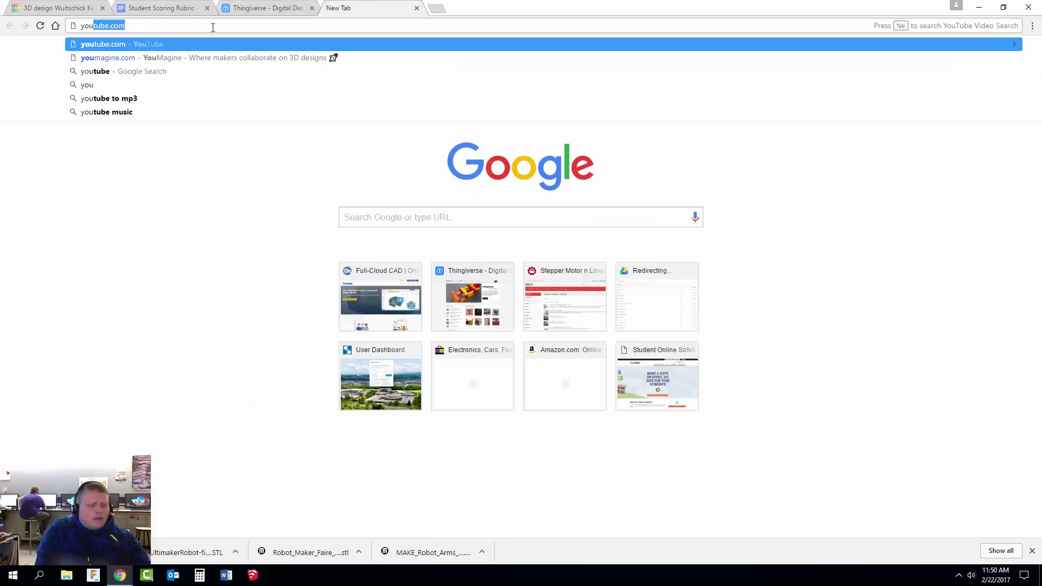
type("magin")
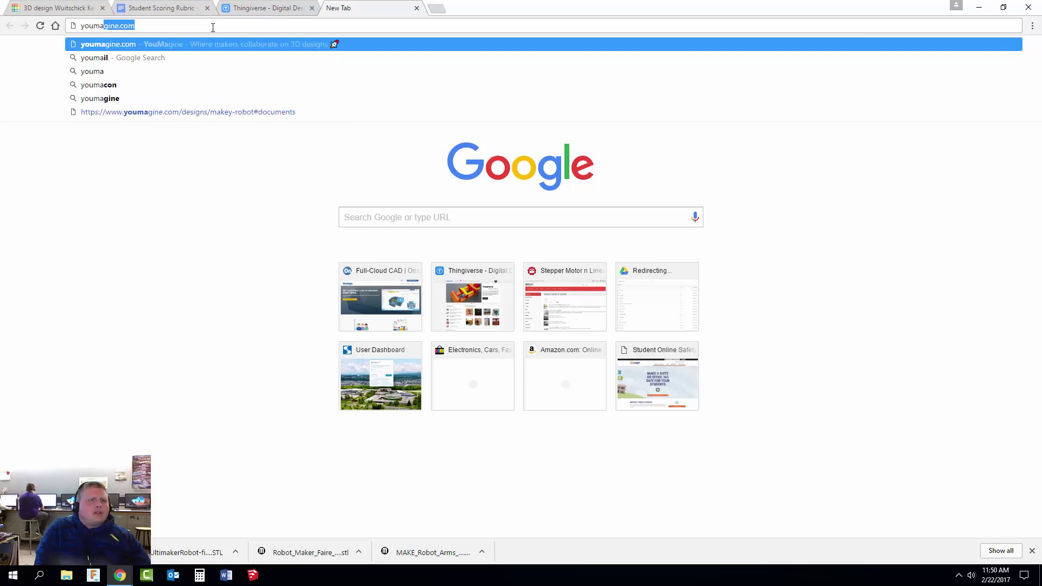
key("Right")
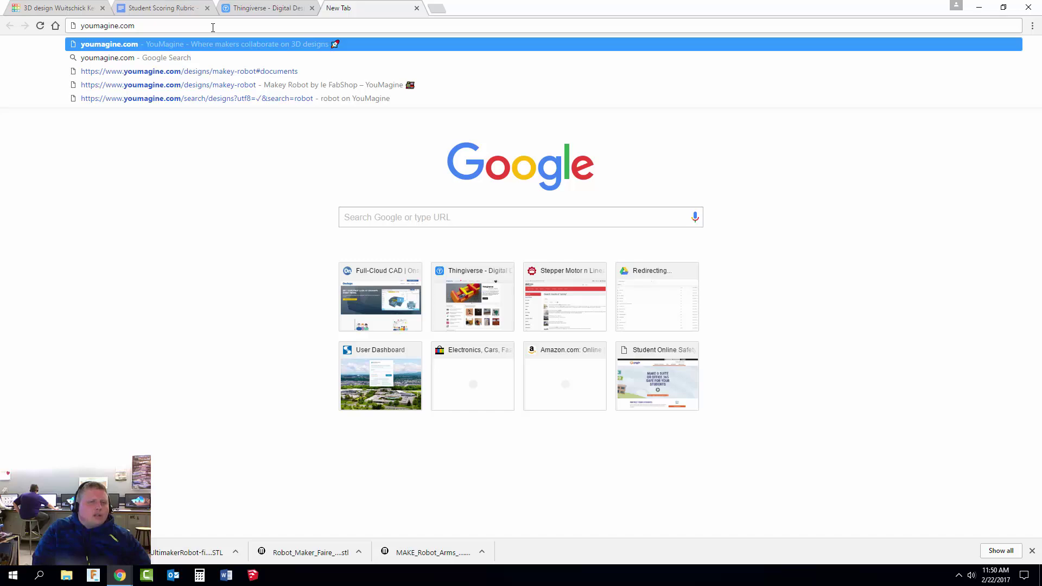
key("Return")
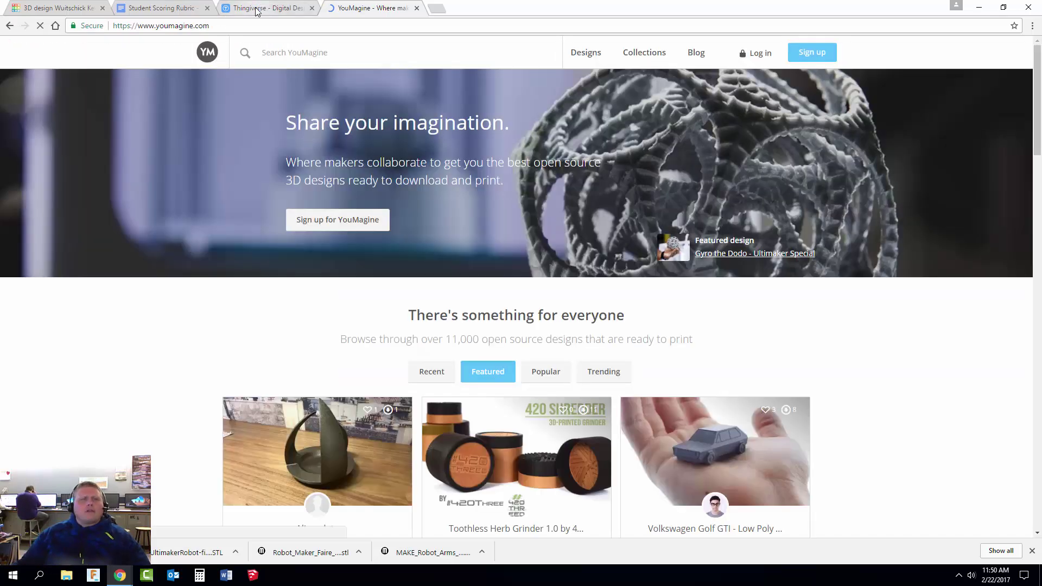
Search Thingiverse for "robot" designs.
left_click(253, 11)
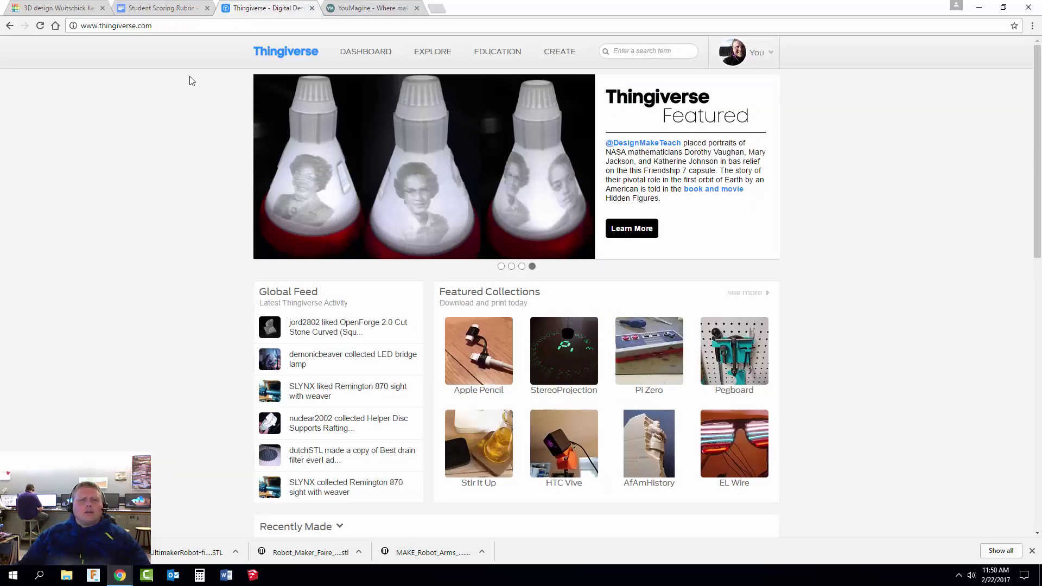
left_click(662, 54)
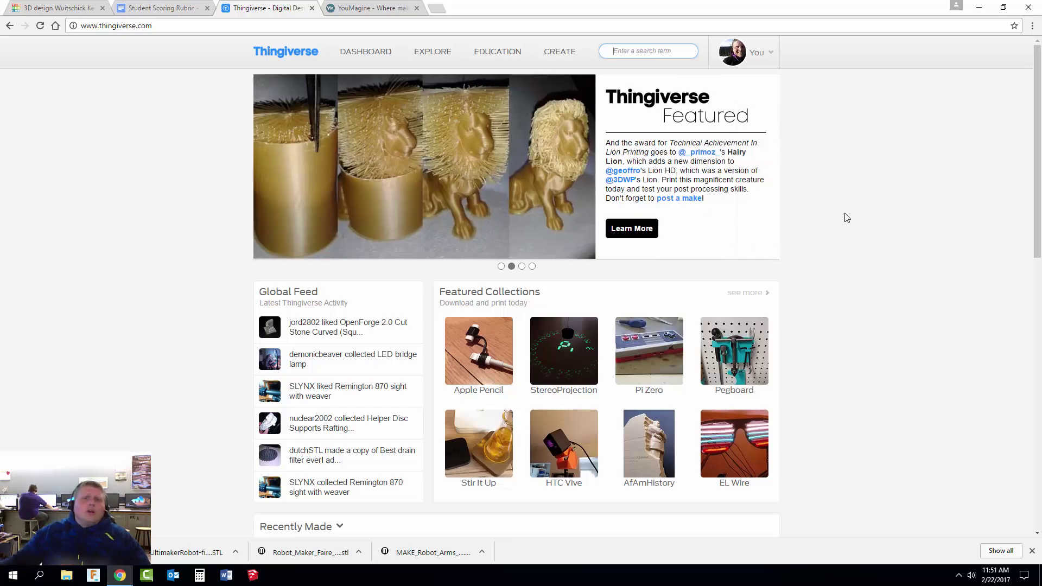
type("ro")
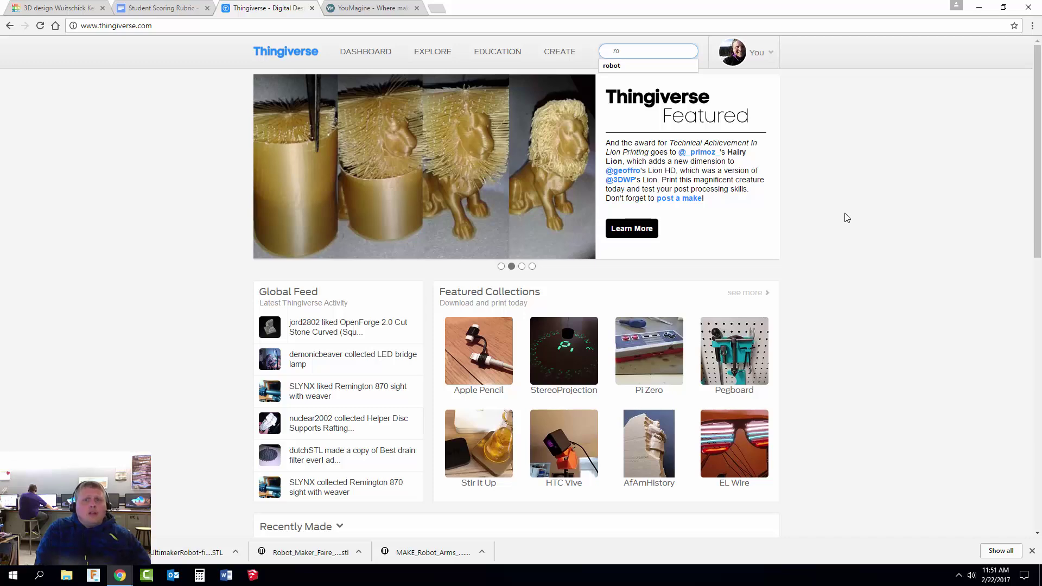
type("bot")
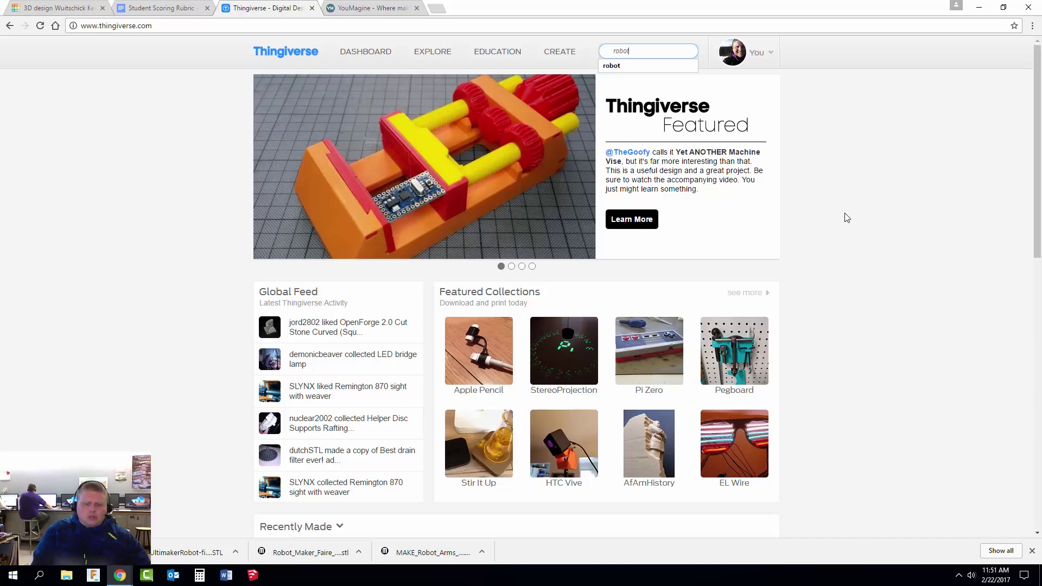
key("Return")
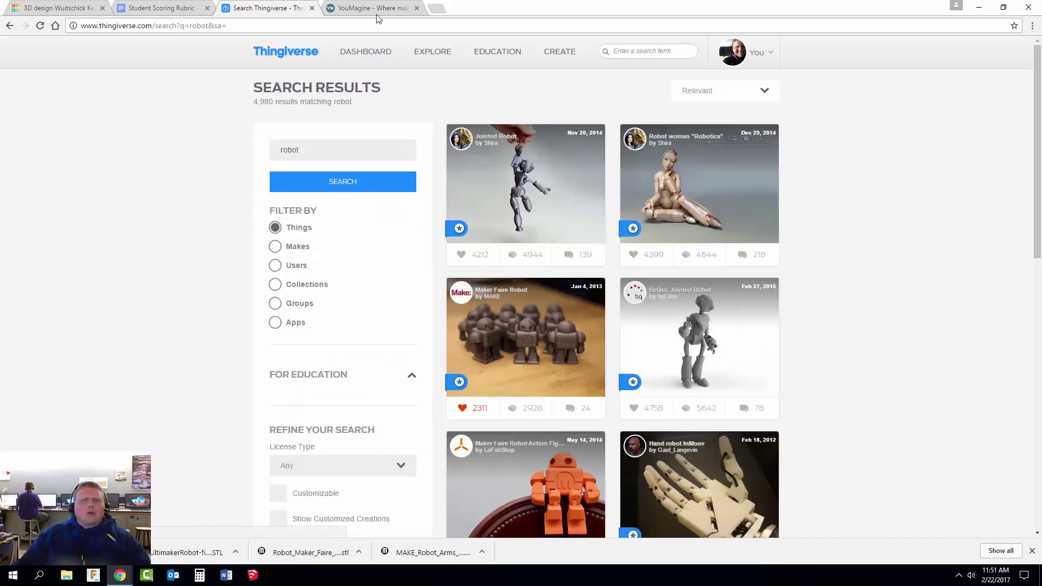
Search YouMagine for "robot" designs.
left_click(377, 13)
type("ro")
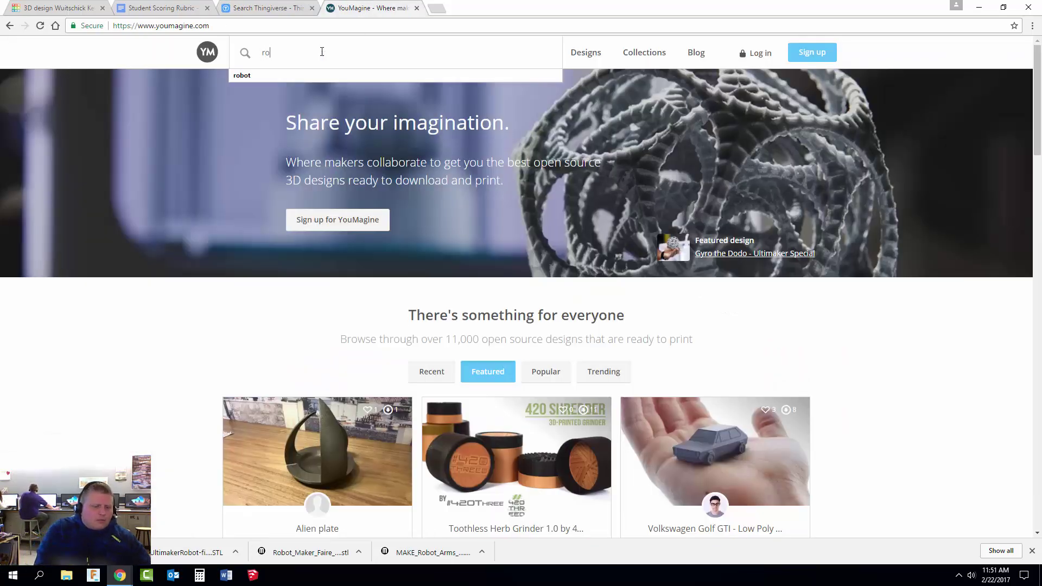
type("bot")
key("Return")
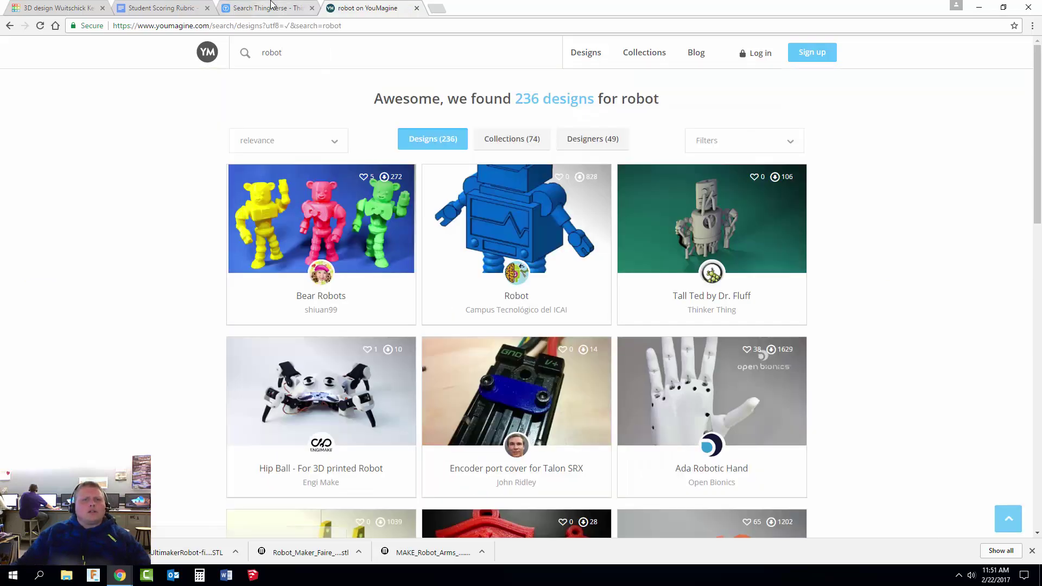
Return to the Thingiverse search results and open the Maker Faire Robot design by MAKE.
left_click(271, 6)
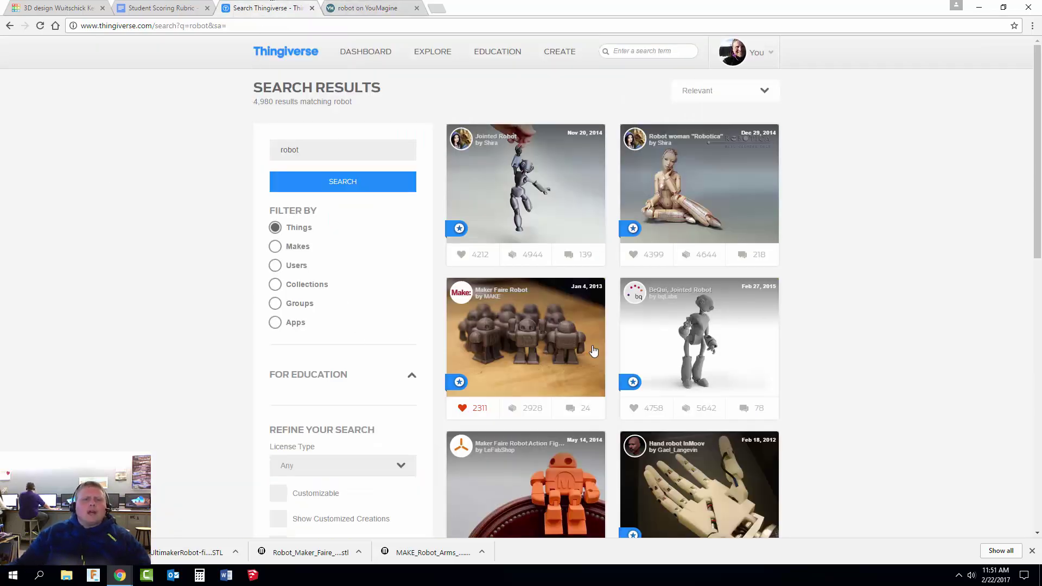
scroll(837, 265, "down", 9)
scroll(884, 285, "up", 6)
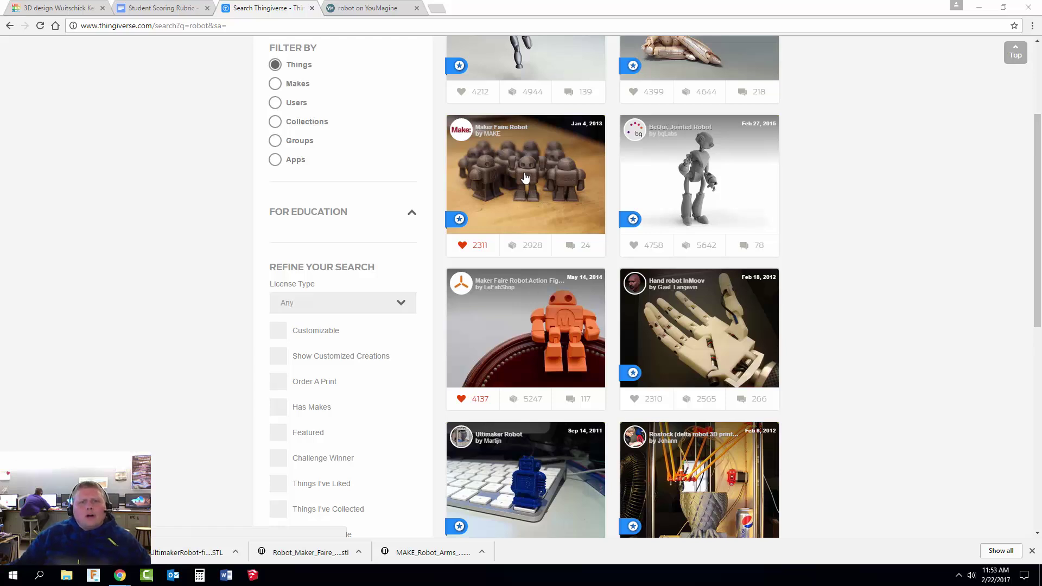
left_click(524, 177)
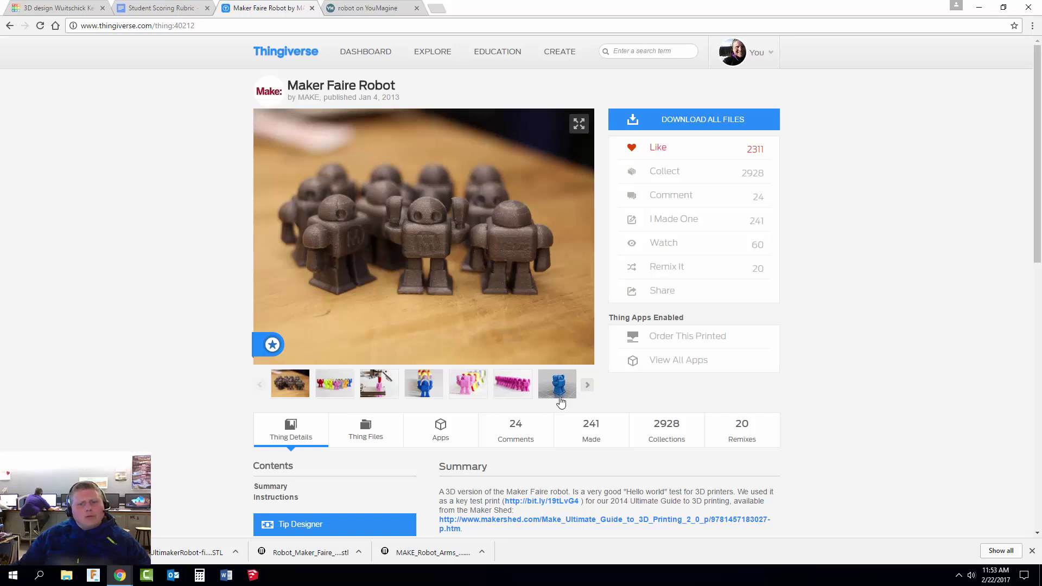
Examine the Maker Faire Robot's photos and 3D rendering, and look over its summary and printing instructions.
left_click(587, 387)
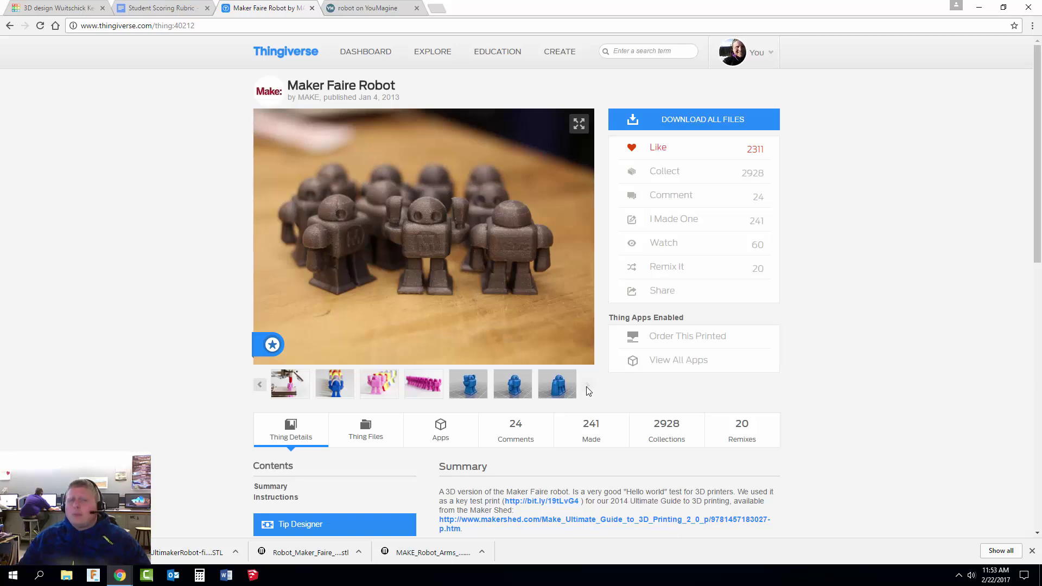
left_click(470, 386)
left_click(423, 384)
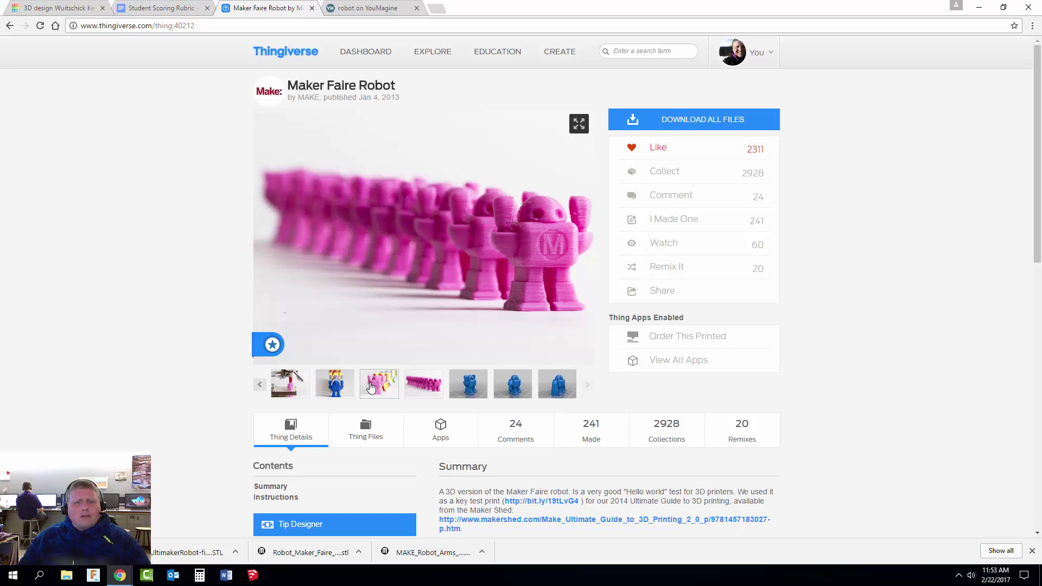
left_click(370, 387)
left_click(469, 390)
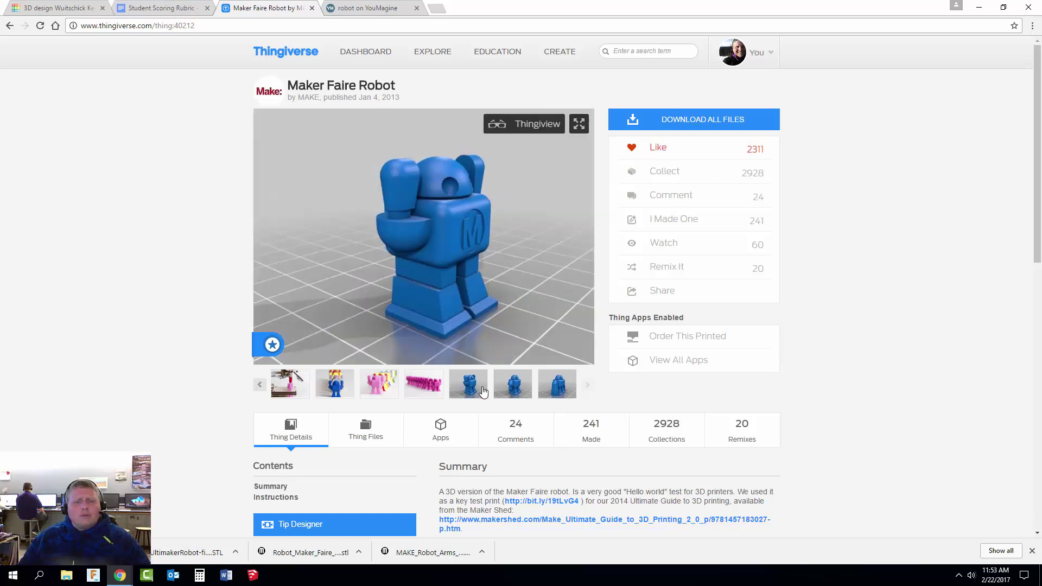
scroll(483, 390, "down", 6)
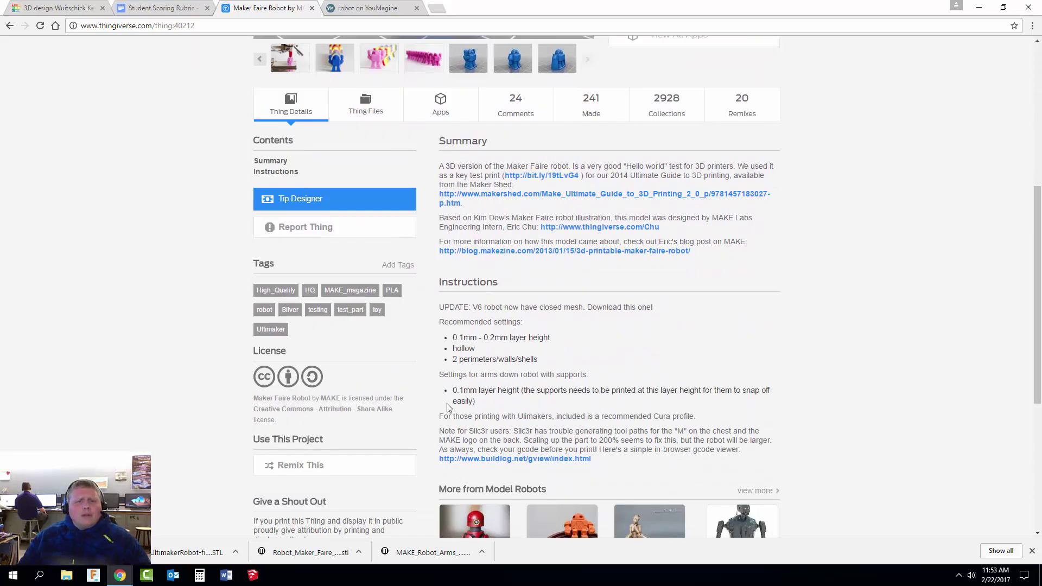
scroll(439, 404, "up", 6)
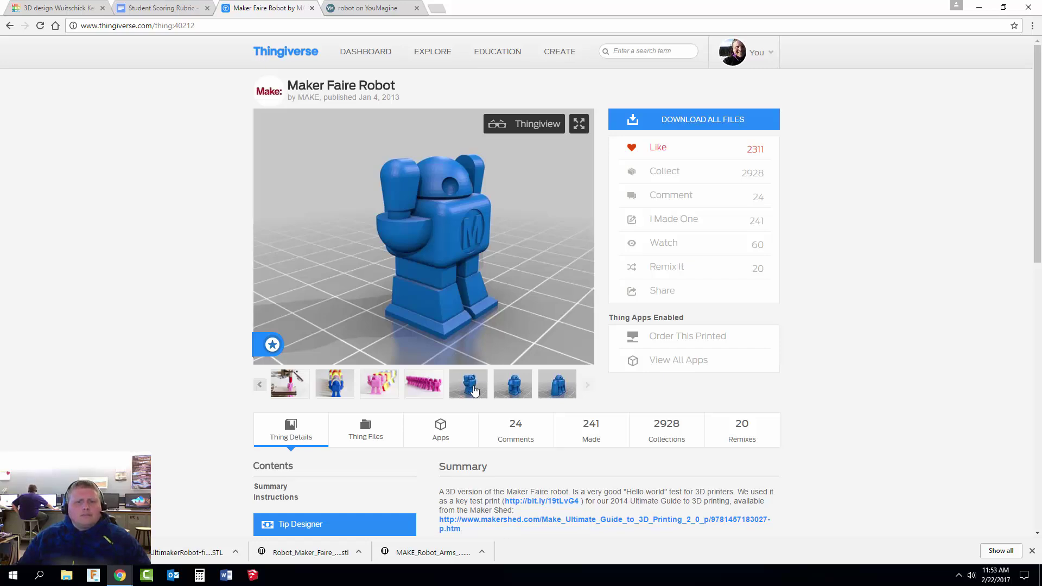
Show the Maker Faire Robot's file list and download MAKE_Robot_V6.stl.
left_click(381, 432)
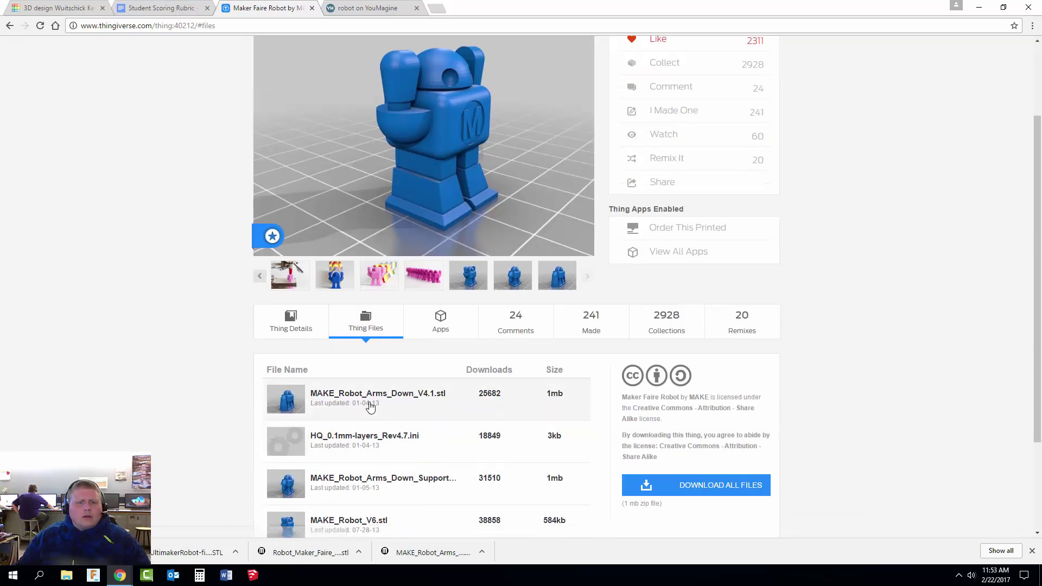
scroll(352, 434, "down", 2)
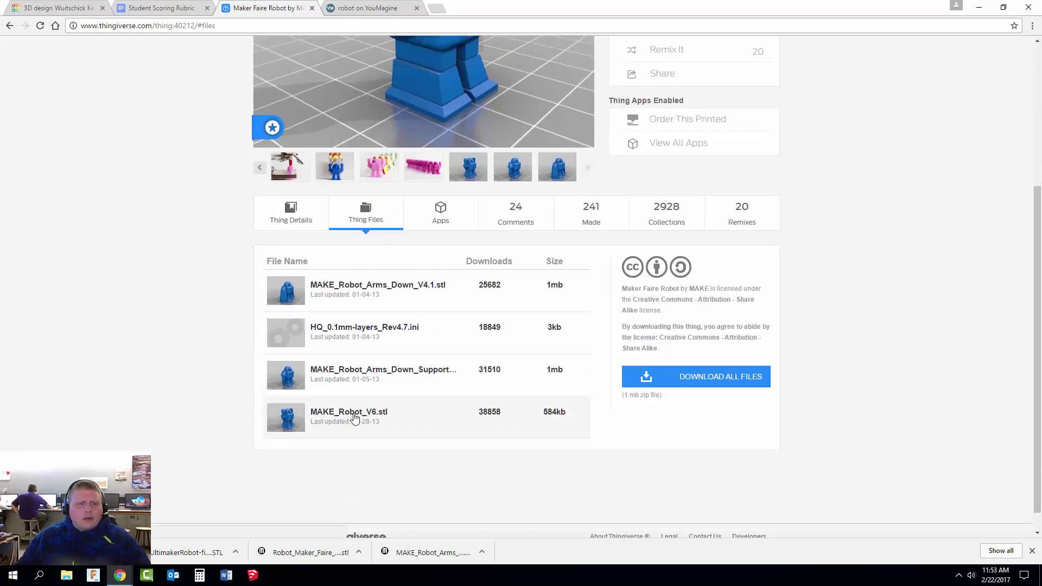
left_click(352, 414)
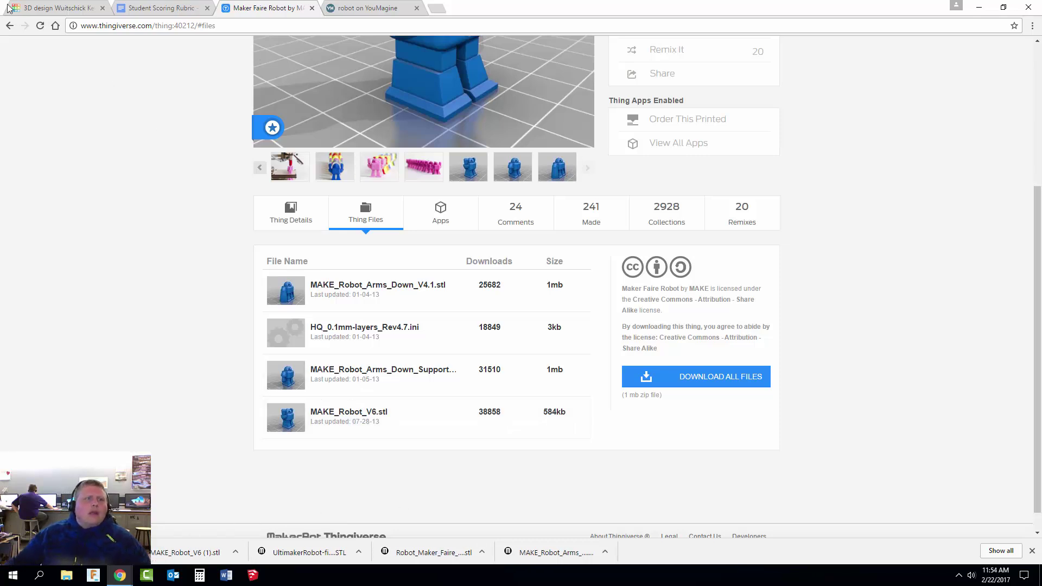
Go back to the robot search results, open the Ultimaker Robot design and download UltimakerRobot-fine-mesh.STL.
left_click(13, 26)
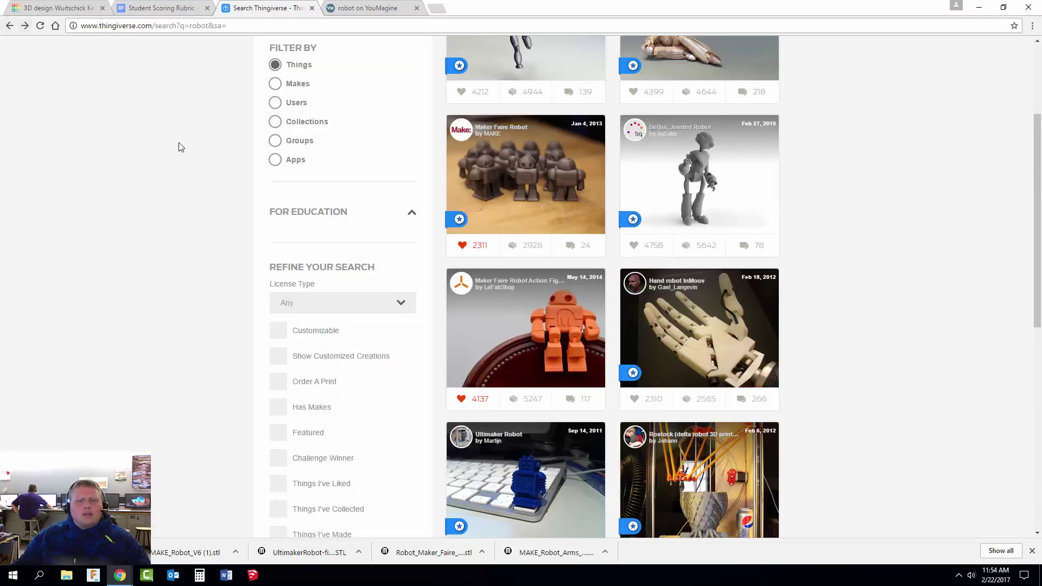
scroll(601, 388, "down", 3)
left_click(557, 332)
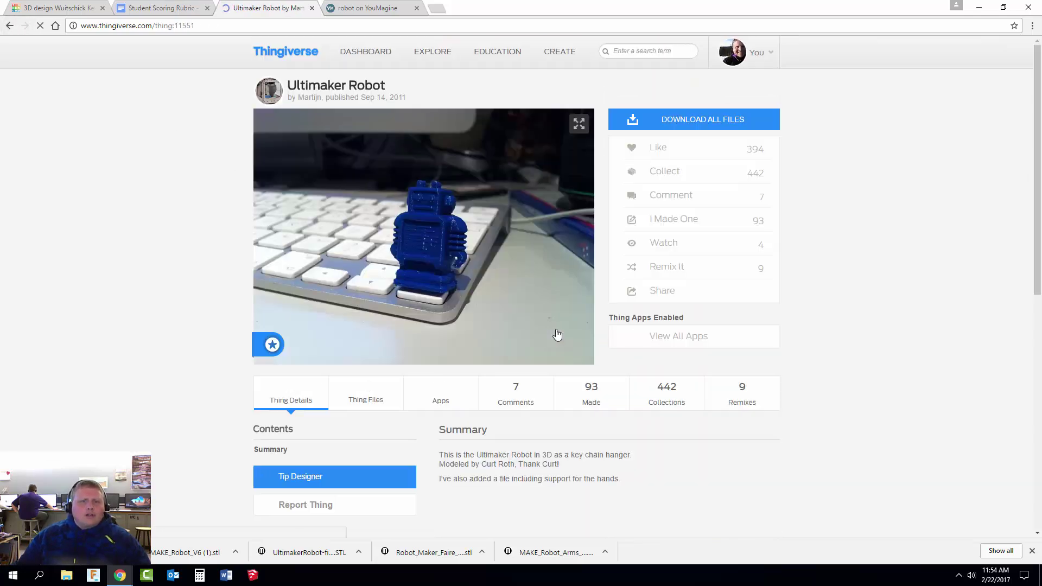
left_click(359, 429)
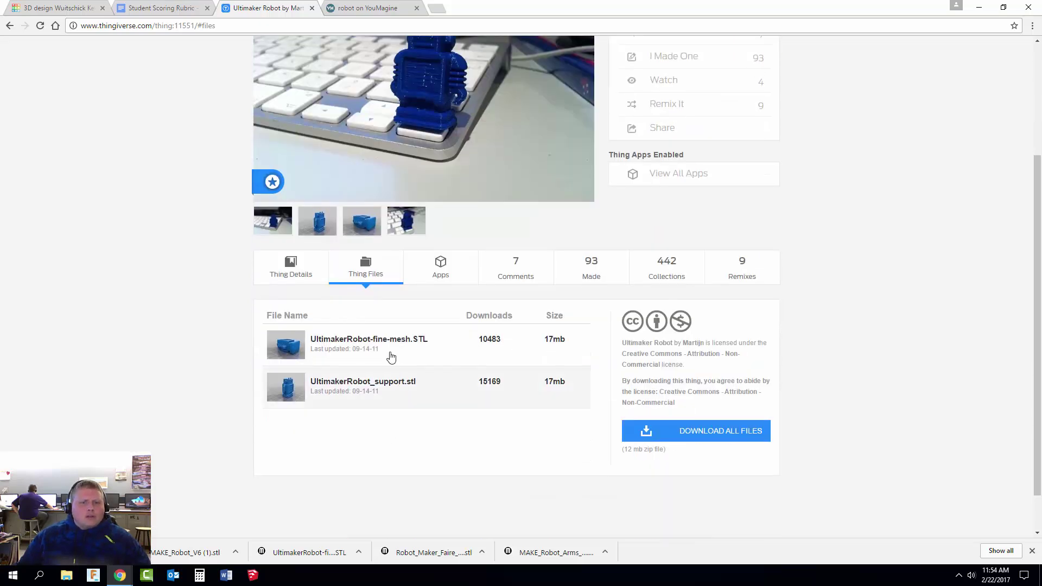
left_click(392, 347)
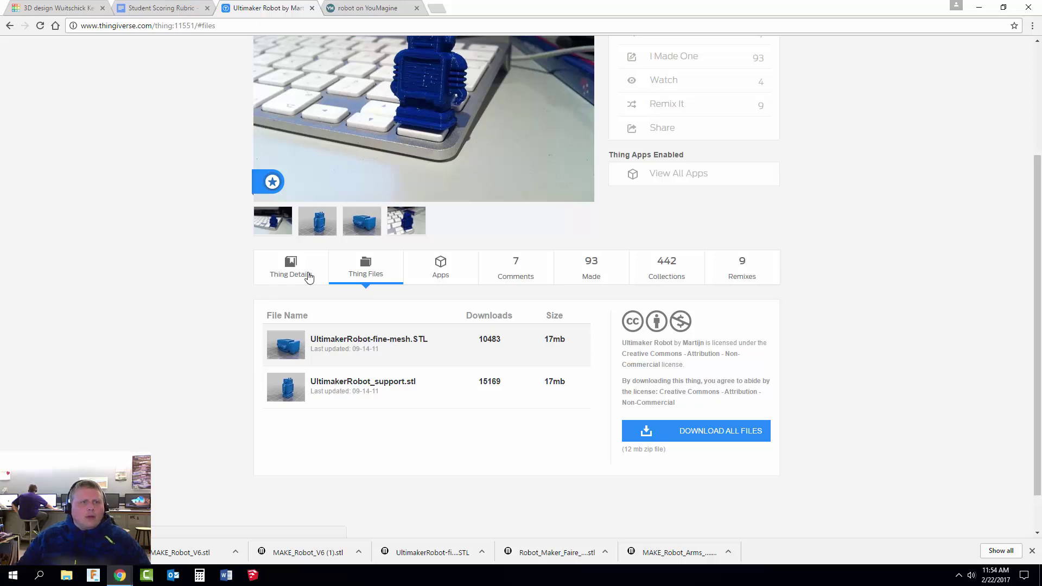
Switch to the YouMagine robot results, open the Makey Robot design and show its documents.
left_click(366, 9)
scroll(174, 237, "down", 5)
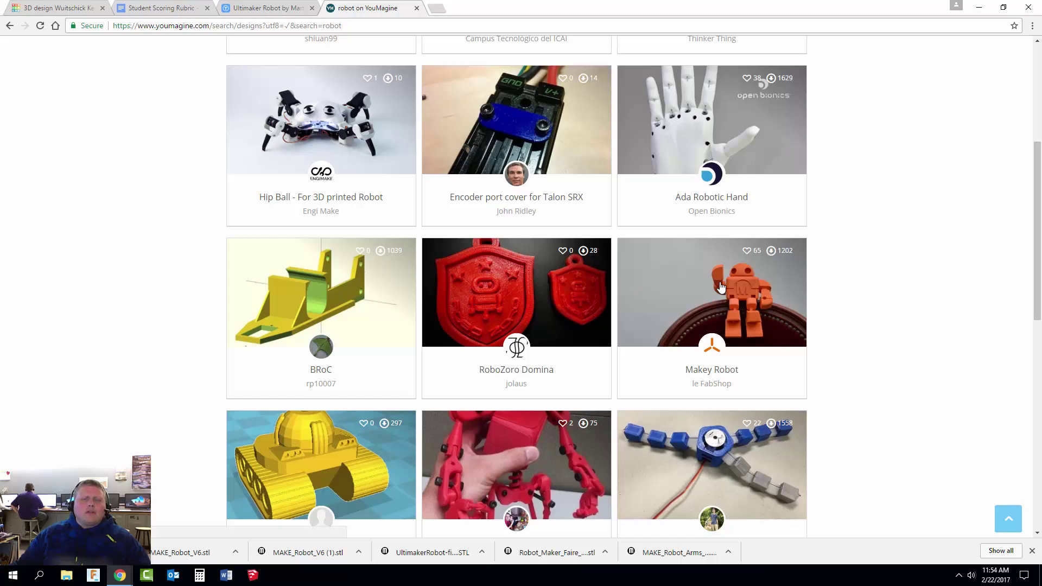
left_click(721, 287)
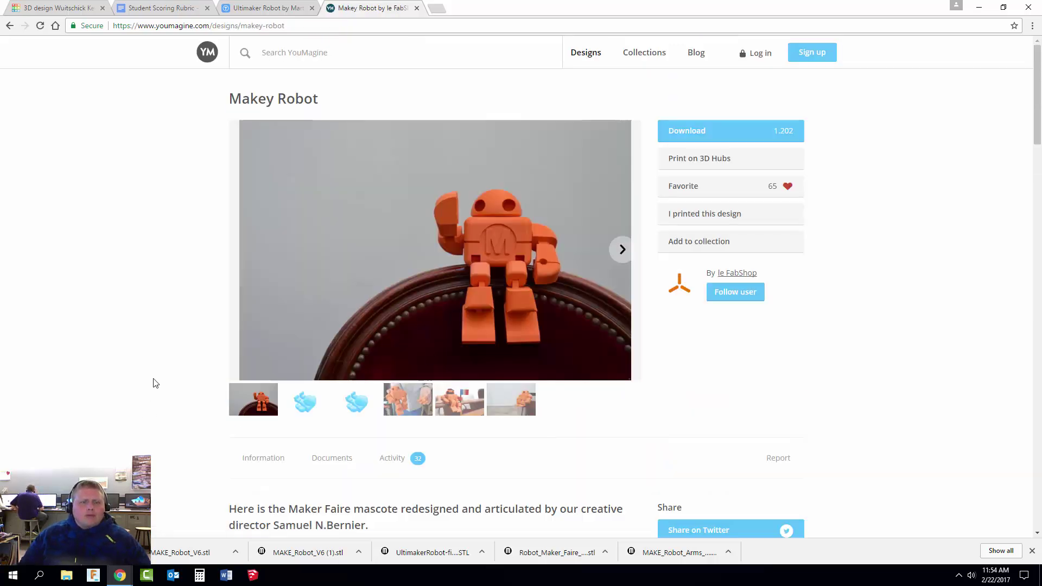
left_click(332, 459)
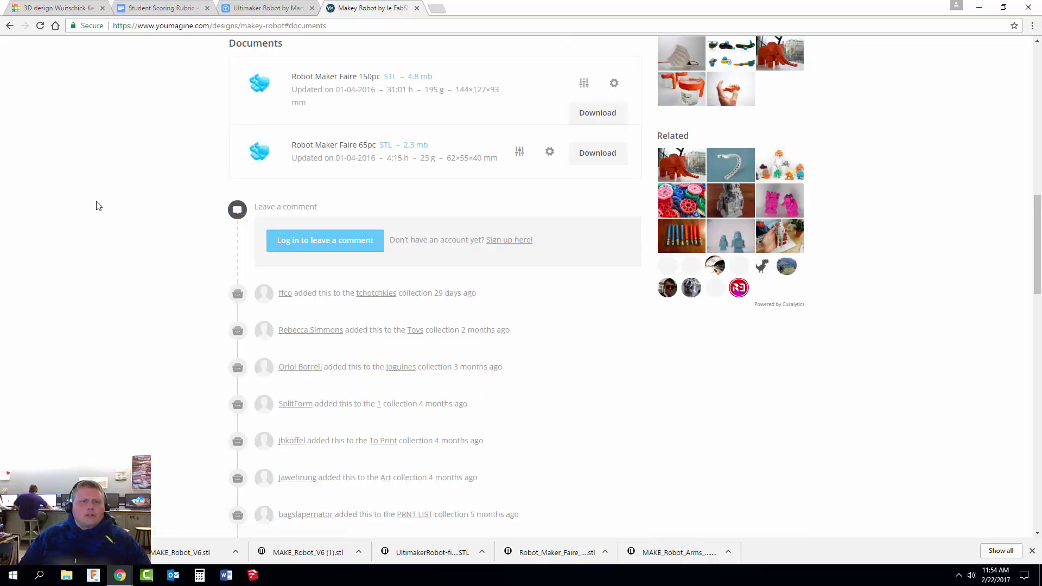
Compare the two Makey Robot STL documents and download the Robot Maker Faire 65pc file.
scroll(223, 155, "up", 1)
left_click_drag(400, 109, 289, 108)
left_click_drag(429, 177, 294, 175)
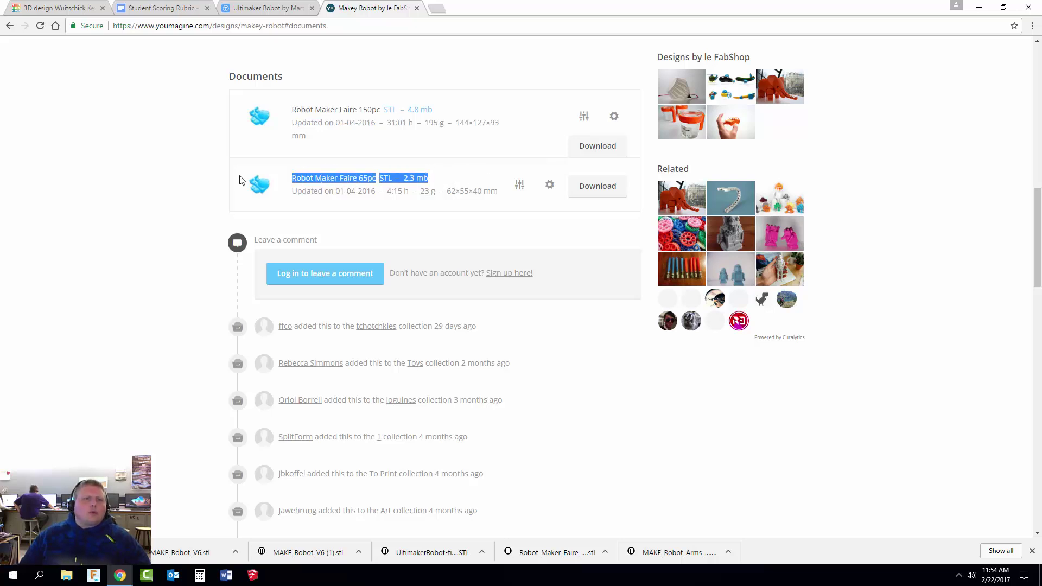
left_click(167, 190)
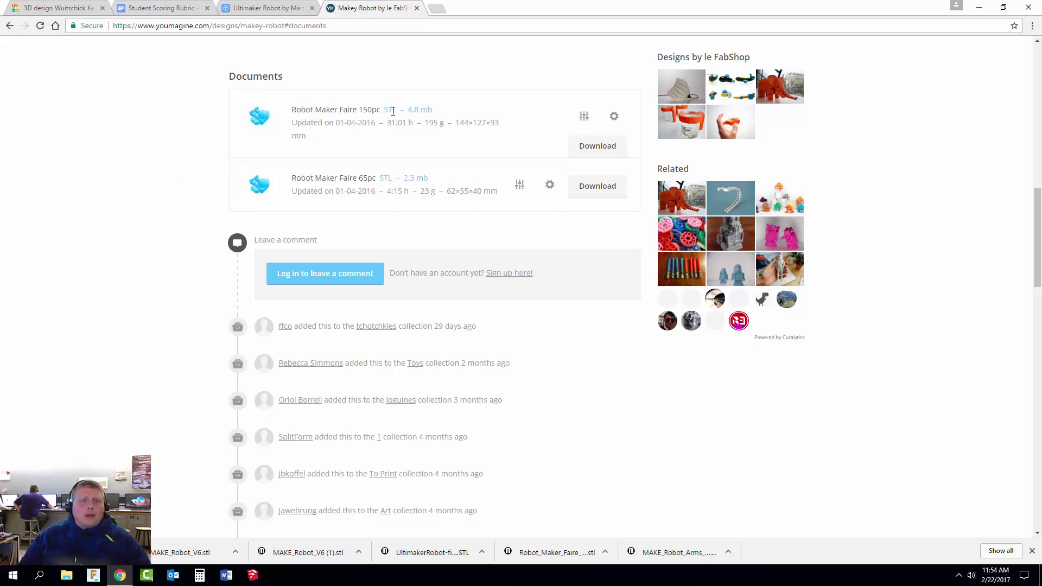
left_click(595, 191)
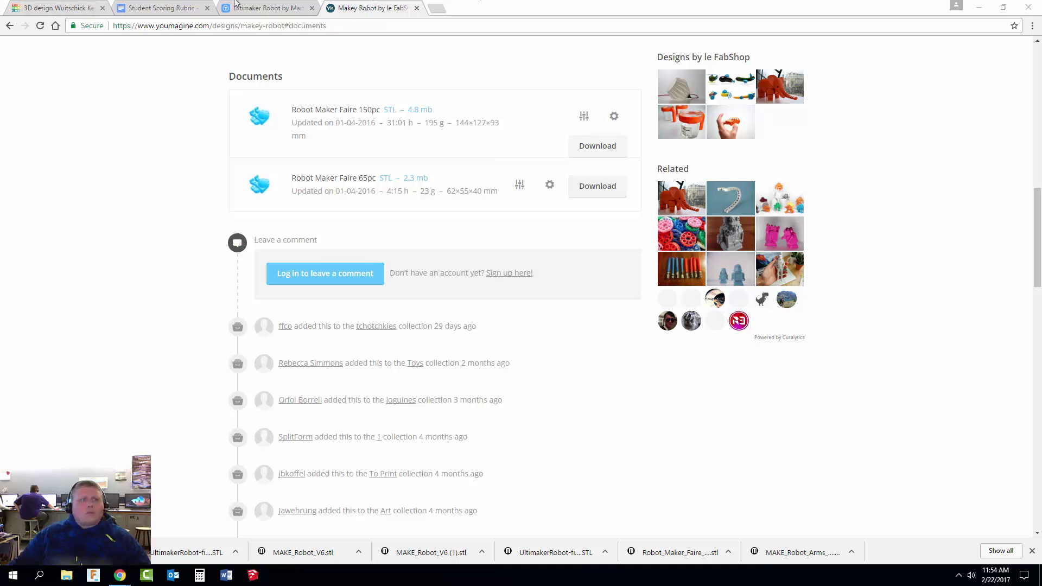
Switch back to the Tinkercad keychain design, start a shape import and browse the computer's folders for a file.
left_click(69, 8)
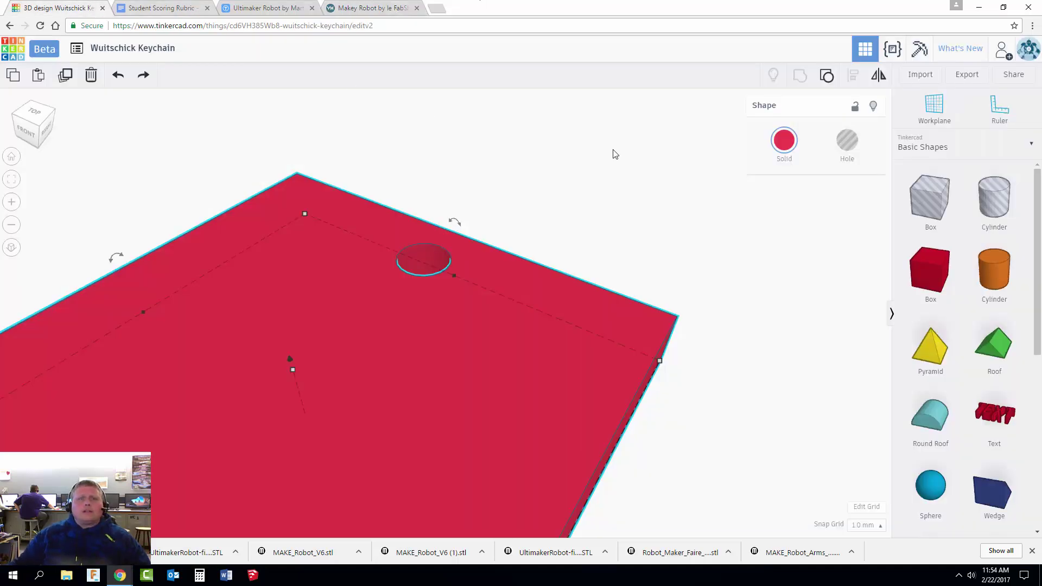
scroll(656, 174, "down", 3)
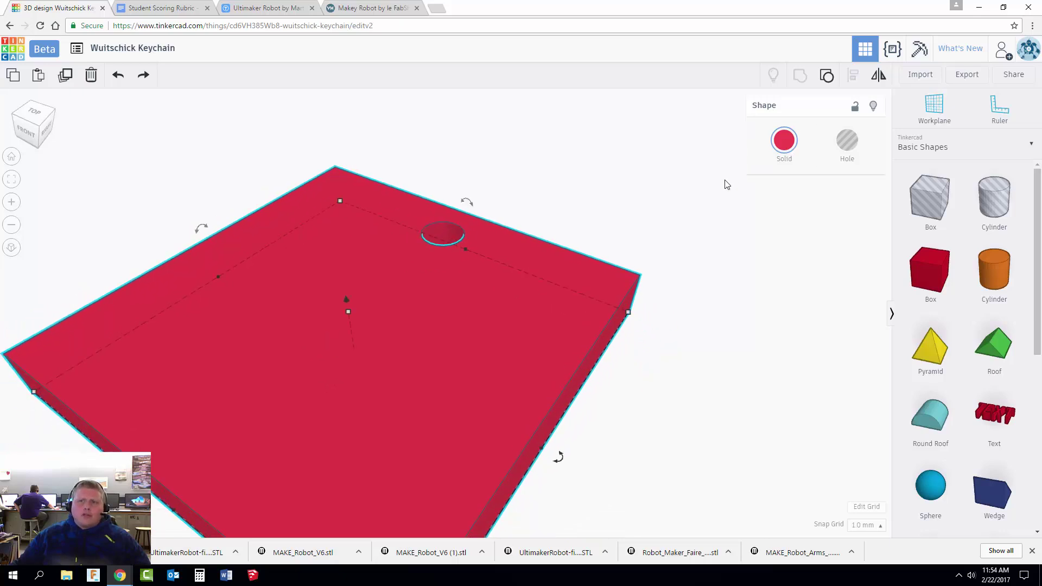
left_click(929, 78)
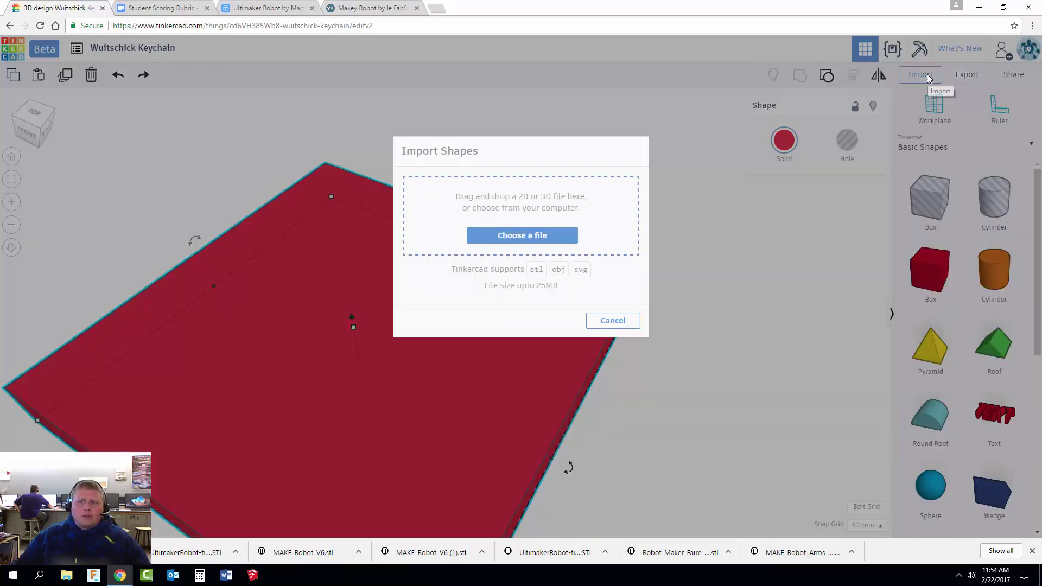
left_click(515, 239)
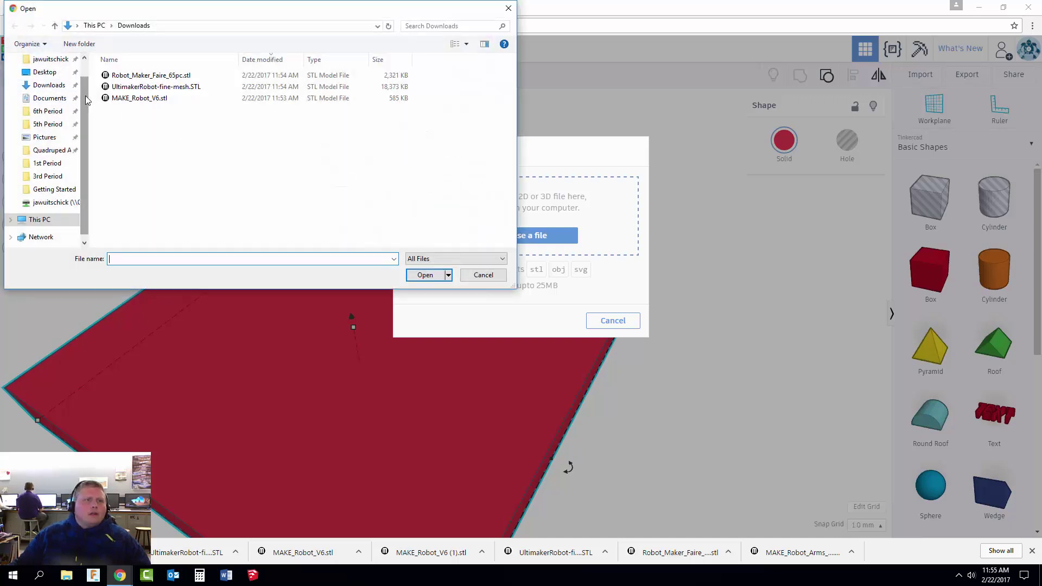
scroll(86, 100, "up", 3)
left_click(47, 67)
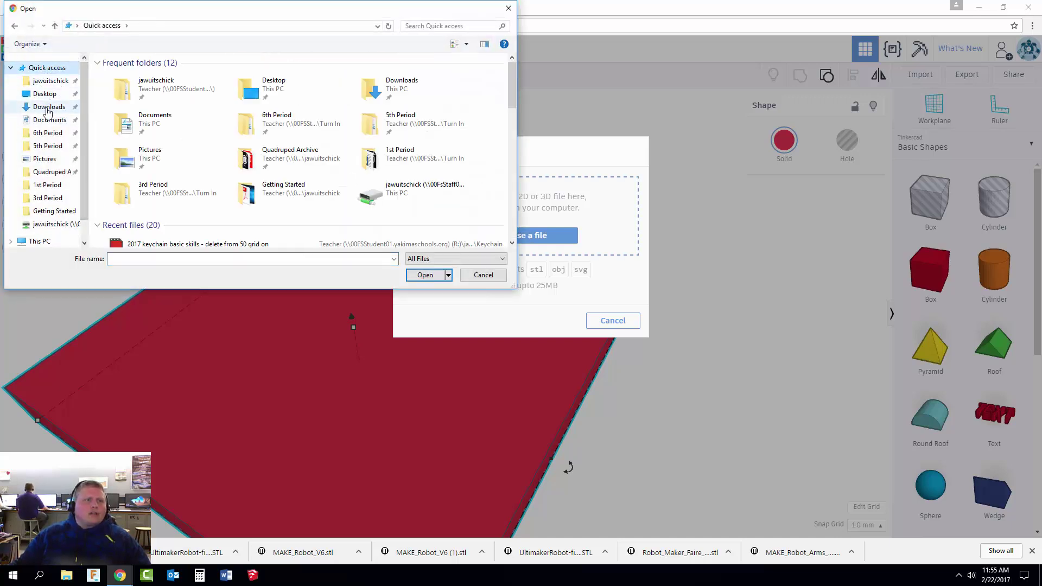
Try to import UltimakerRobot-fine-mesh.STL from the Downloads folder into the keychain design.
left_click(48, 108)
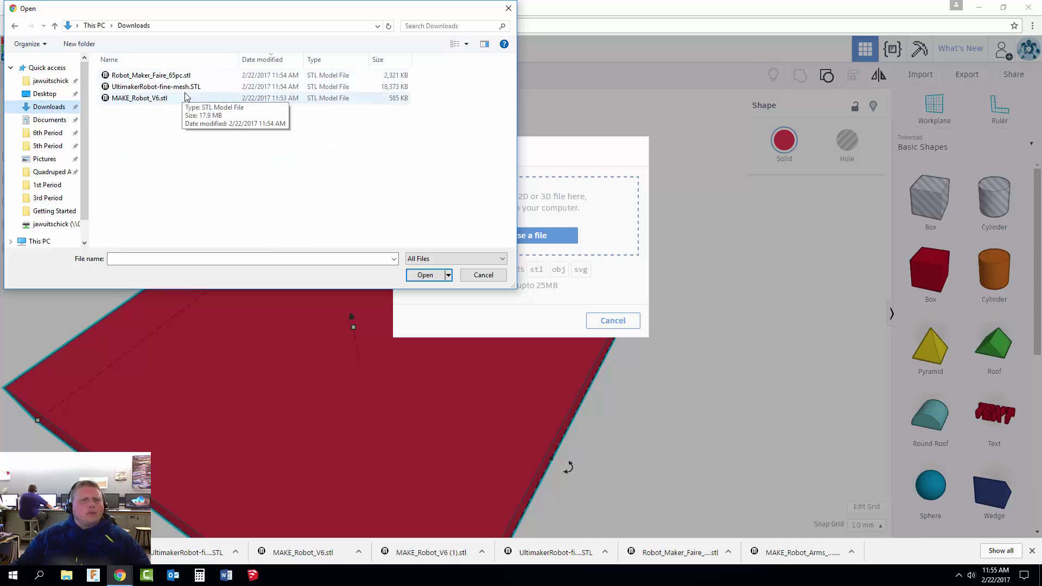
left_click(267, 59)
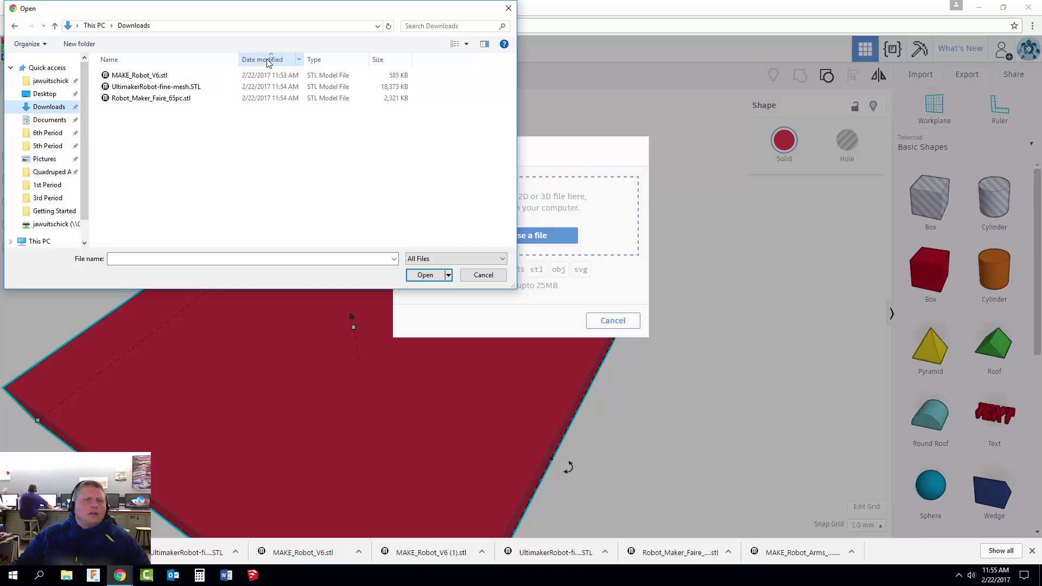
left_click(267, 60)
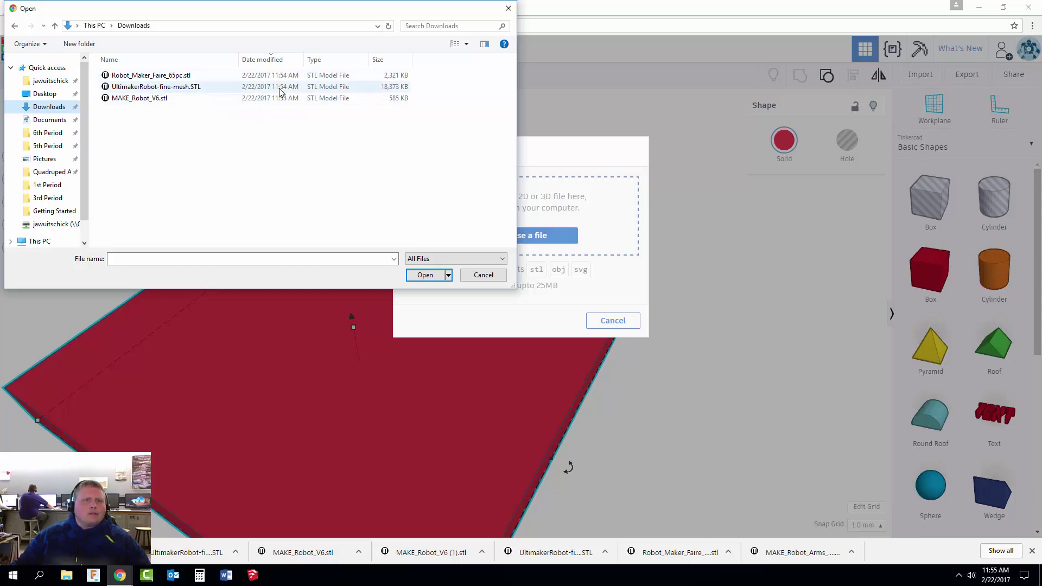
double_click(212, 89)
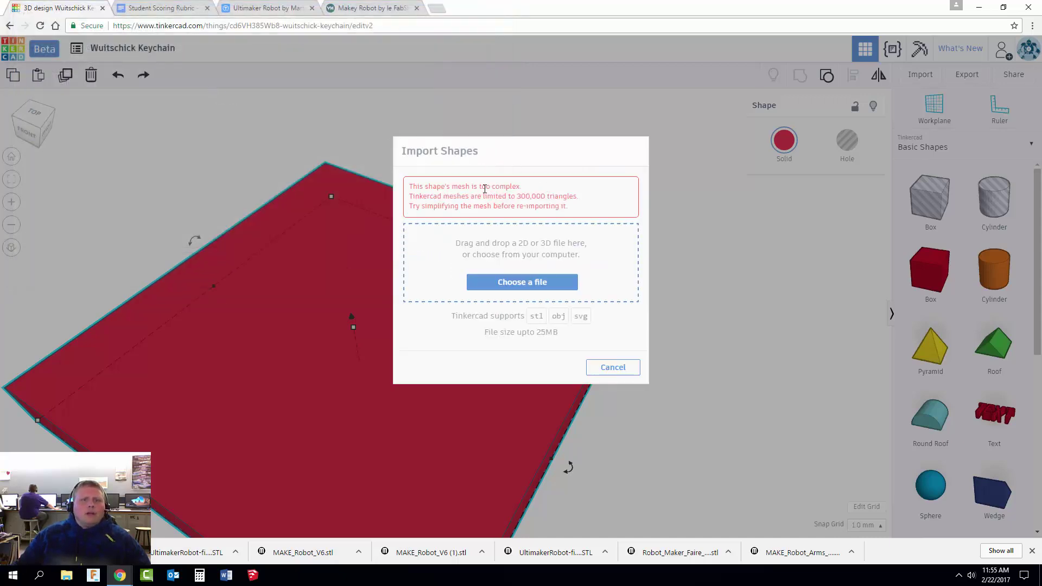
left_click_drag(386, 186, 598, 215)
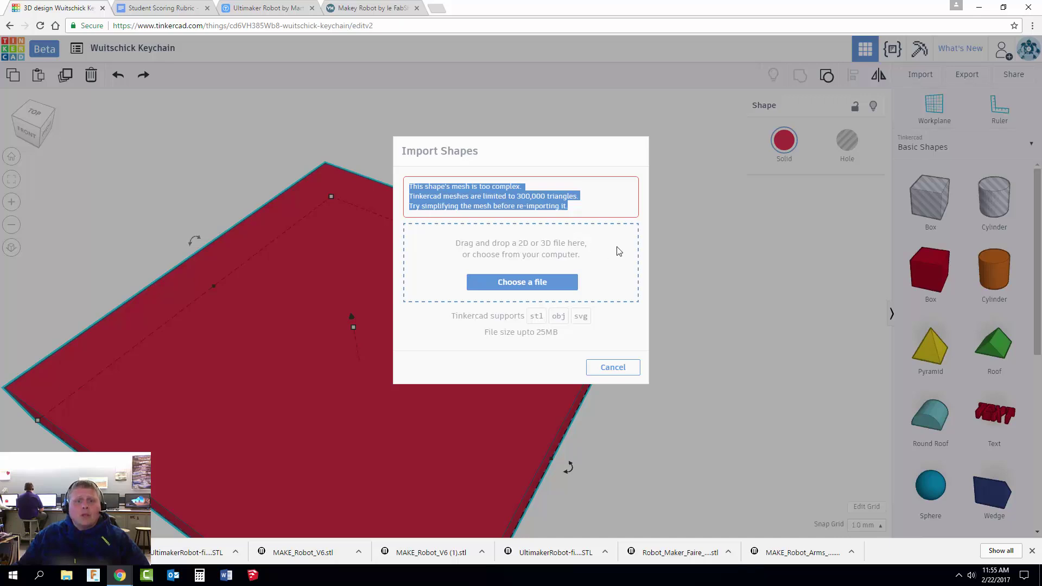
left_click(531, 192)
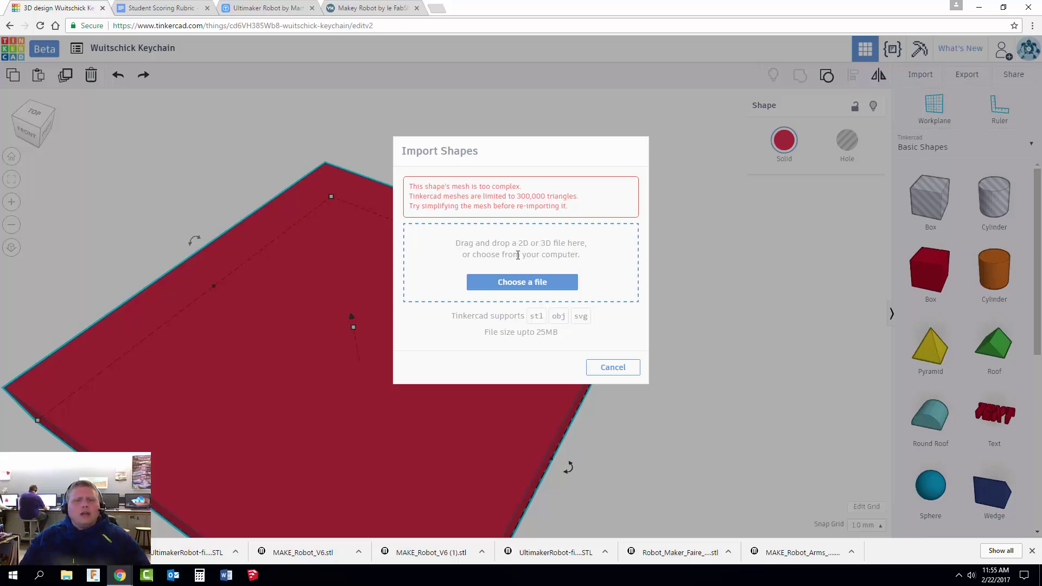
Import MAKE_Robot_V6.stl from the Downloads folder into the design at a scale of 100.
left_click(521, 287)
left_click(145, 100)
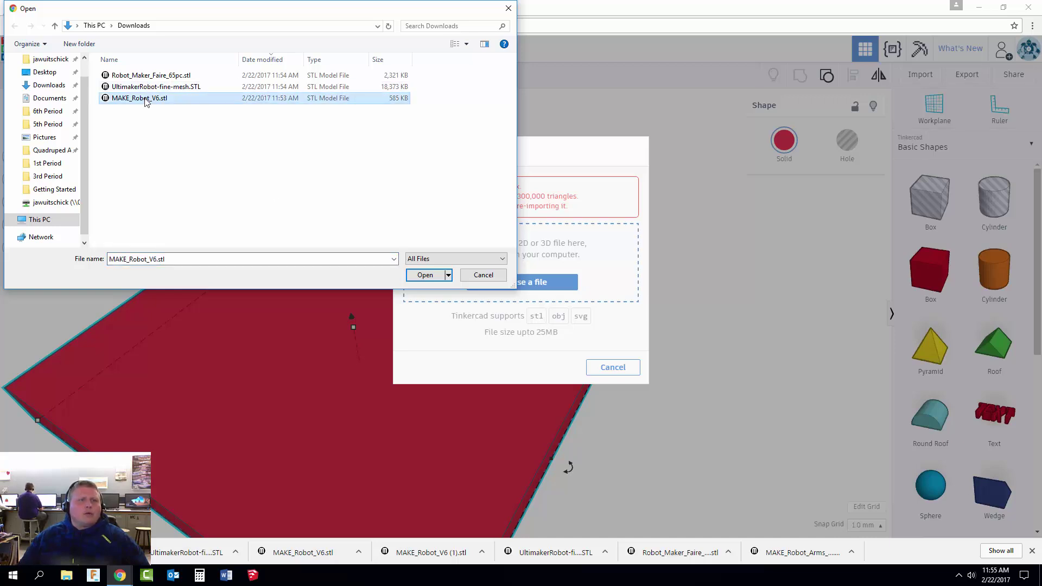
double_click(146, 100)
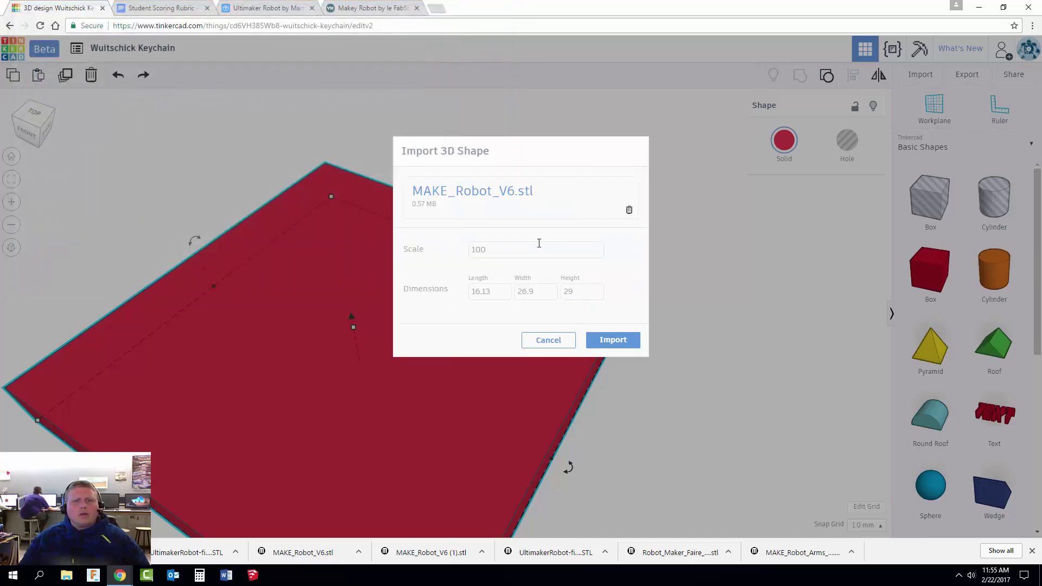
left_click(613, 341)
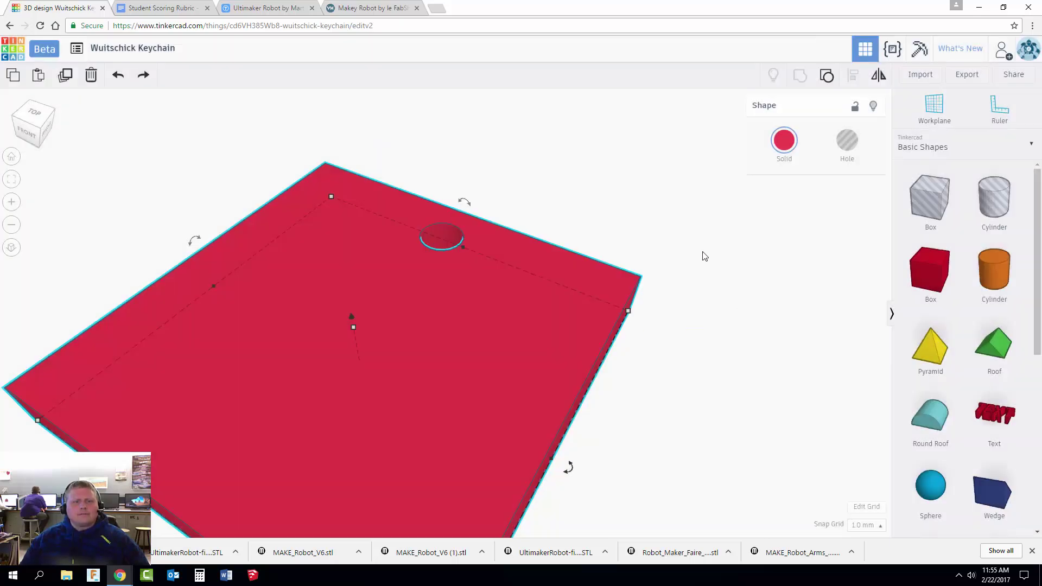
right_click_drag(586, 224, 413, 232)
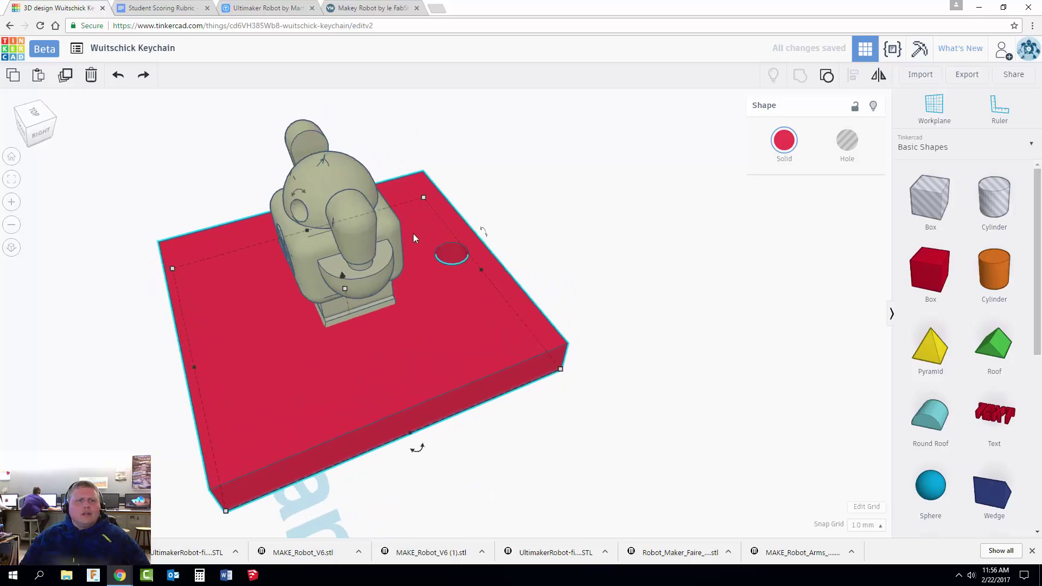
right_click_drag(507, 144, 600, 203)
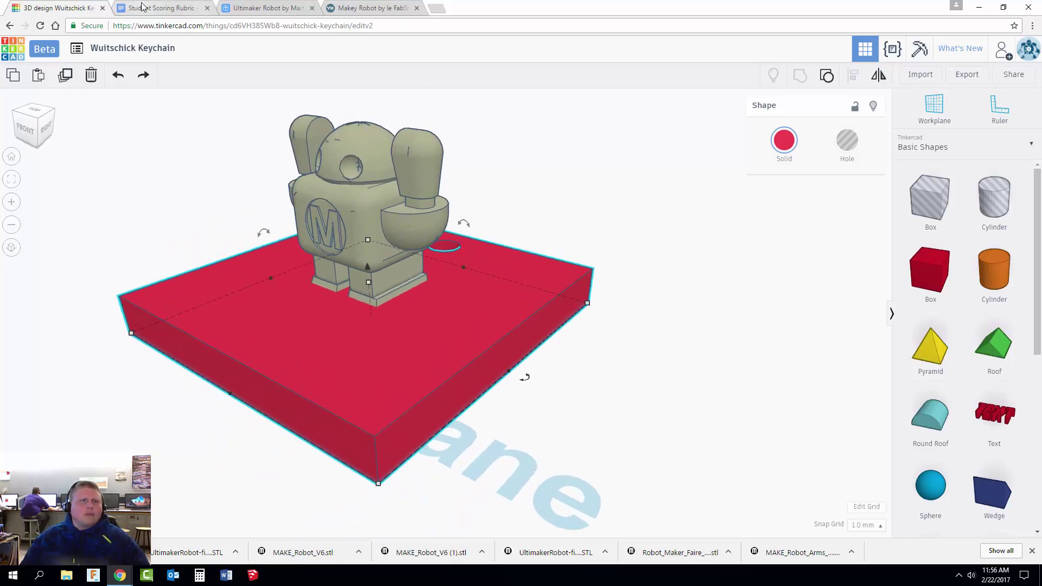
Switch to the keychain scoring rubric and review the scoring criteria for the Thingiverse or youmagine.com STL import.
left_click(158, 9)
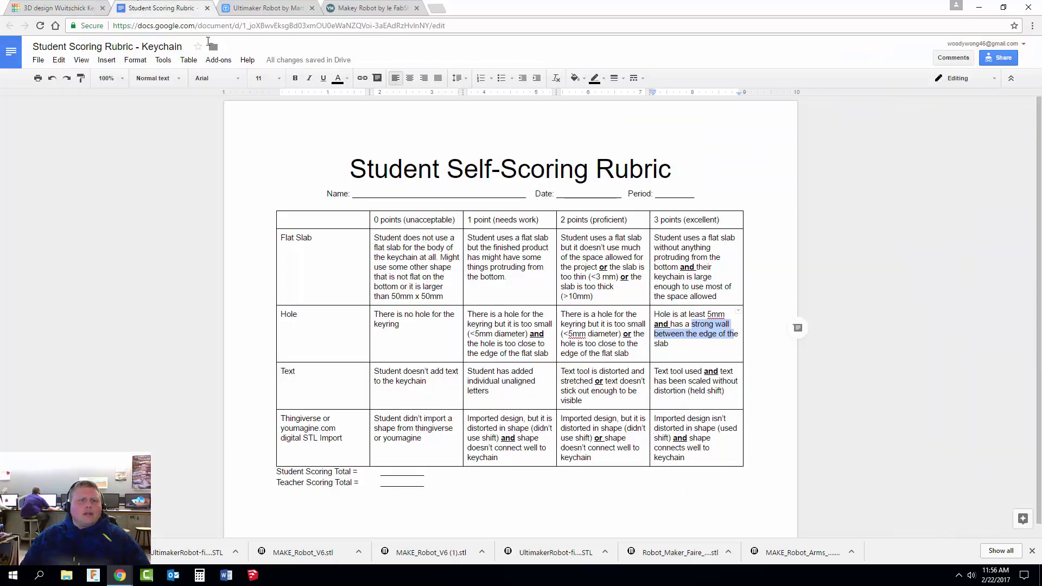
left_click_drag(289, 417, 720, 456)
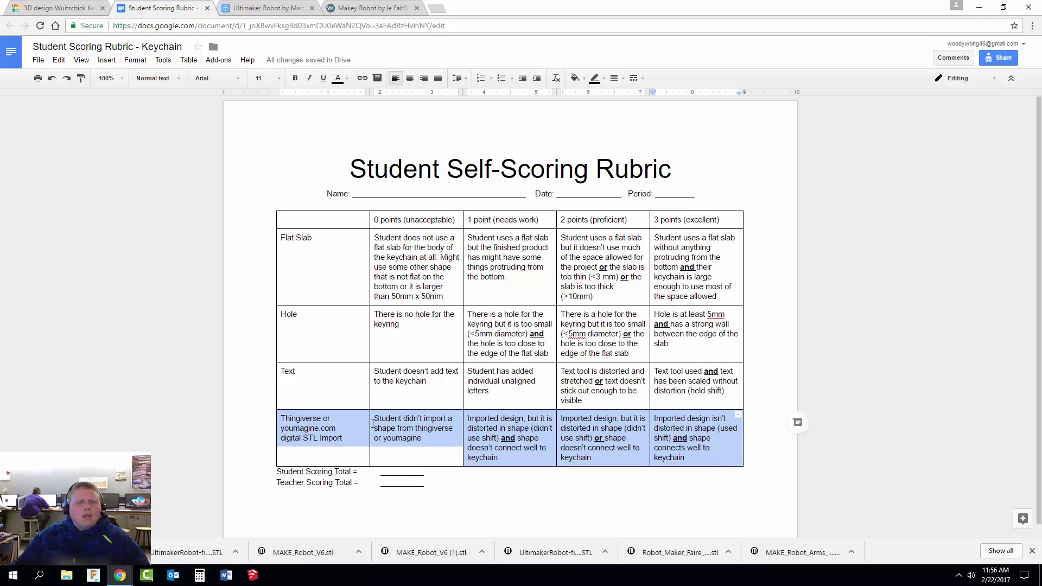
left_click_drag(372, 422, 448, 445)
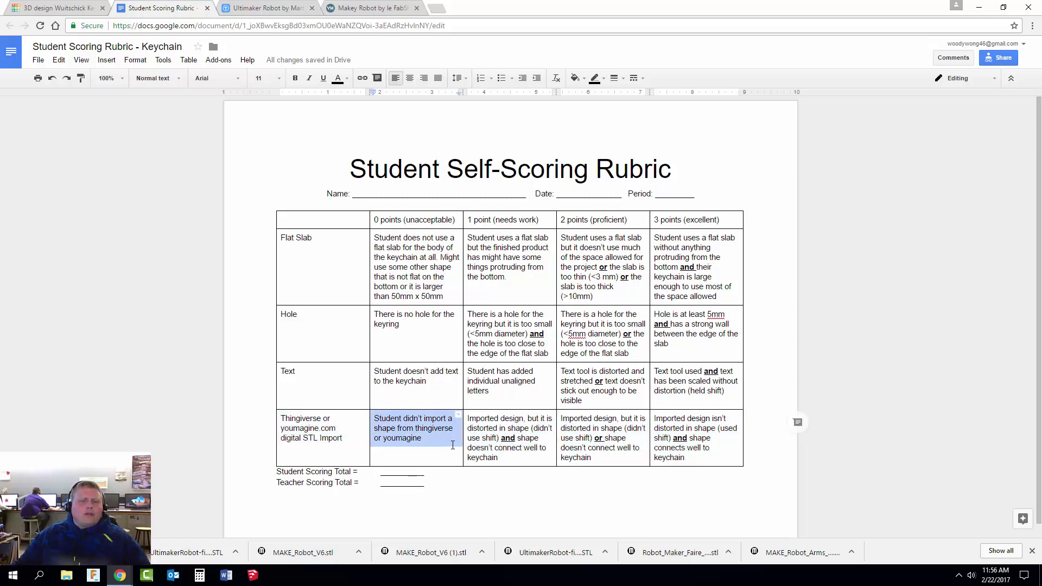
left_click(468, 418)
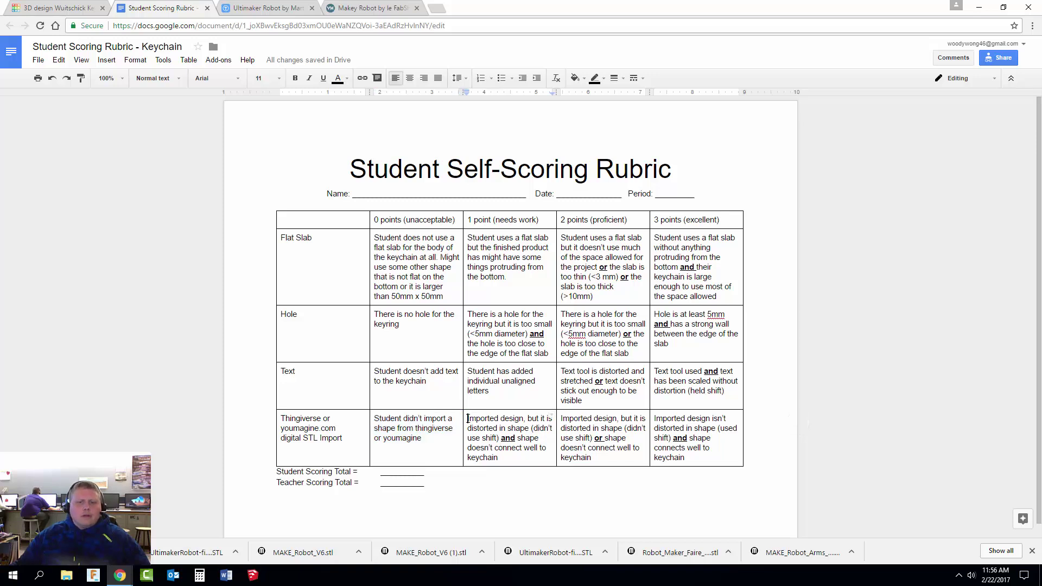
left_click_drag(468, 418, 528, 428)
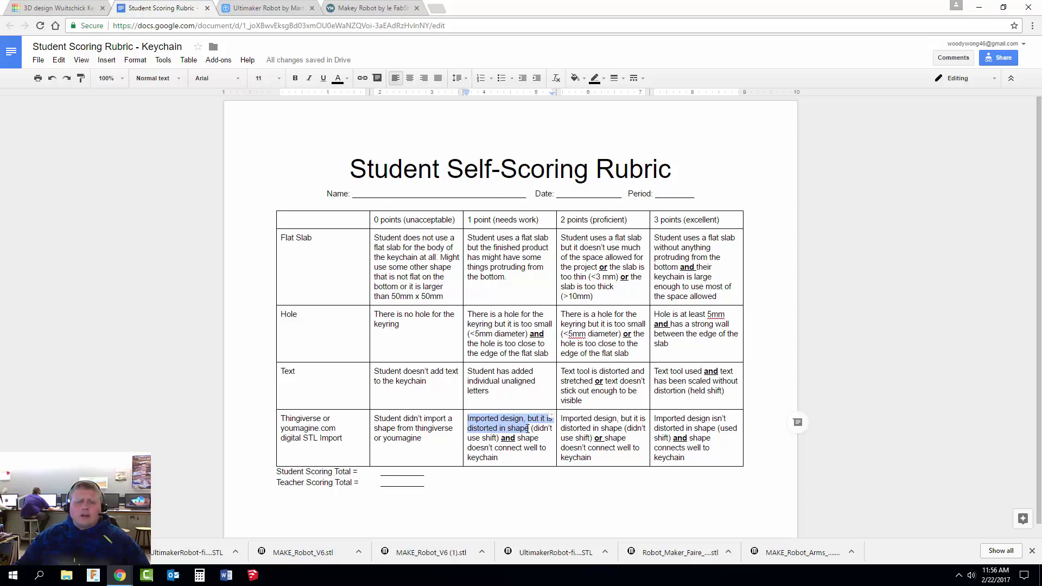
left_click(562, 419)
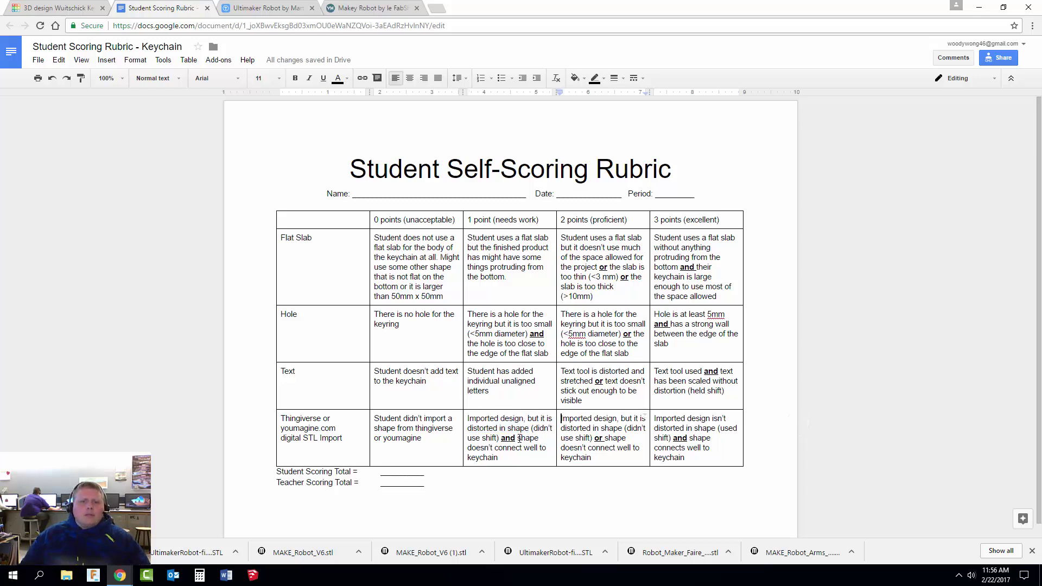
left_click_drag(518, 438, 539, 454)
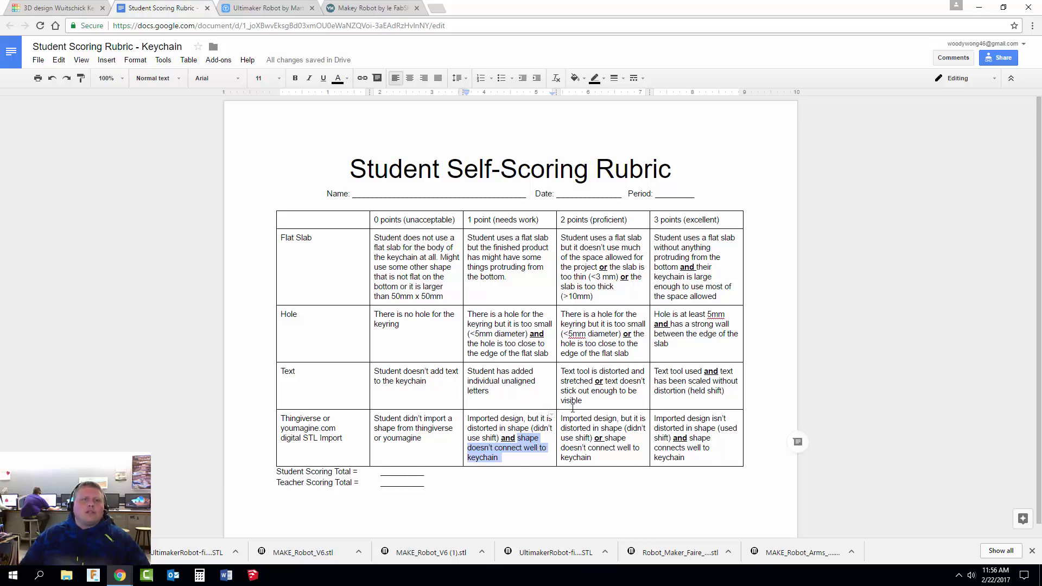
left_click(174, 223)
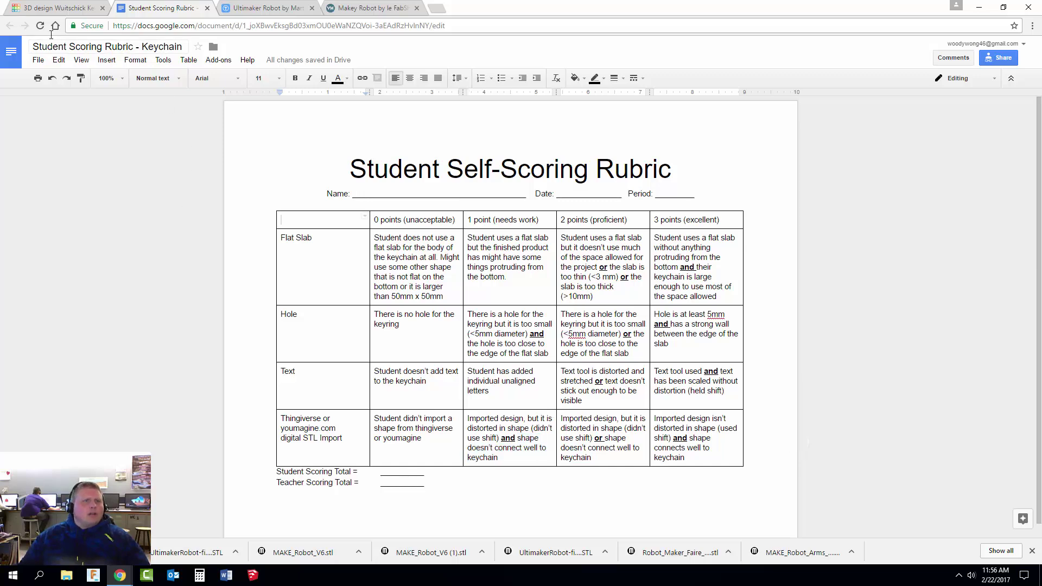
Return to the Tinkercad keychain design and raise the imported robot so its feet come up out of the red slab.
left_click(54, 8)
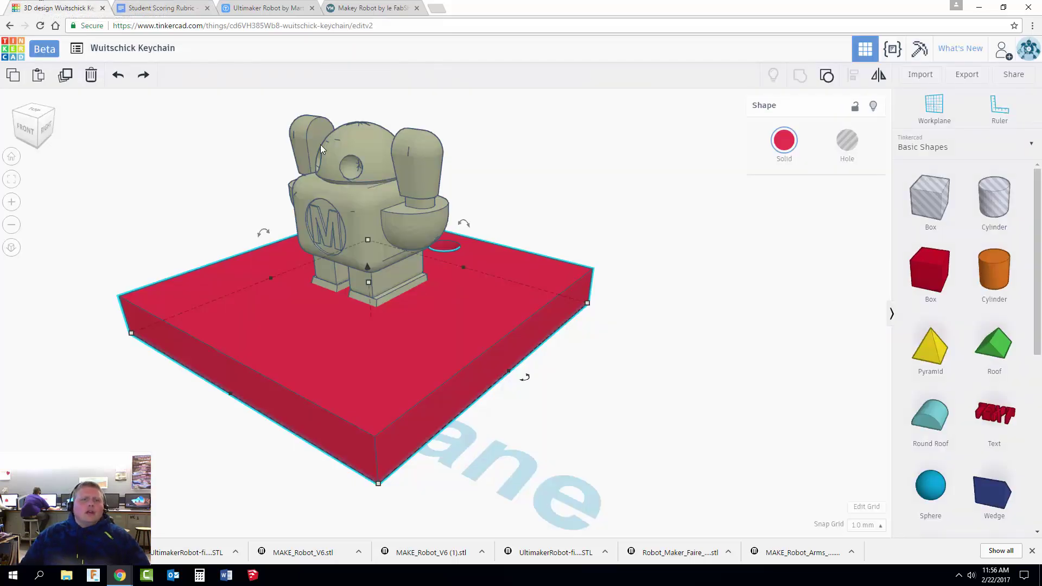
right_click_drag(579, 186, 609, 183)
left_click(392, 206)
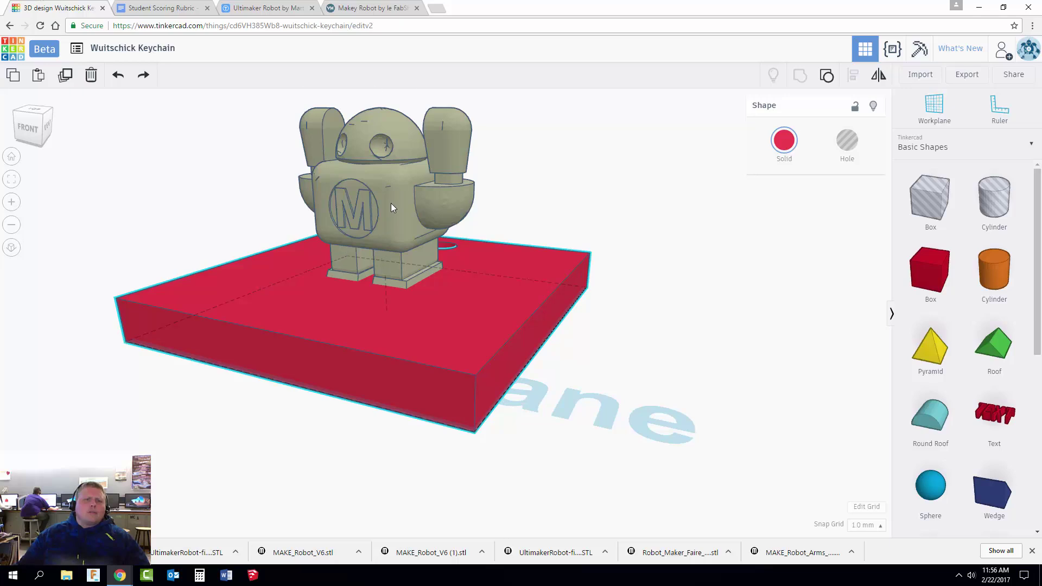
scroll(396, 204, "down", 1)
scroll(396, 207, "down", 1)
left_click_drag(397, 150, 404, 133)
right_click_drag(486, 242, 377, 284)
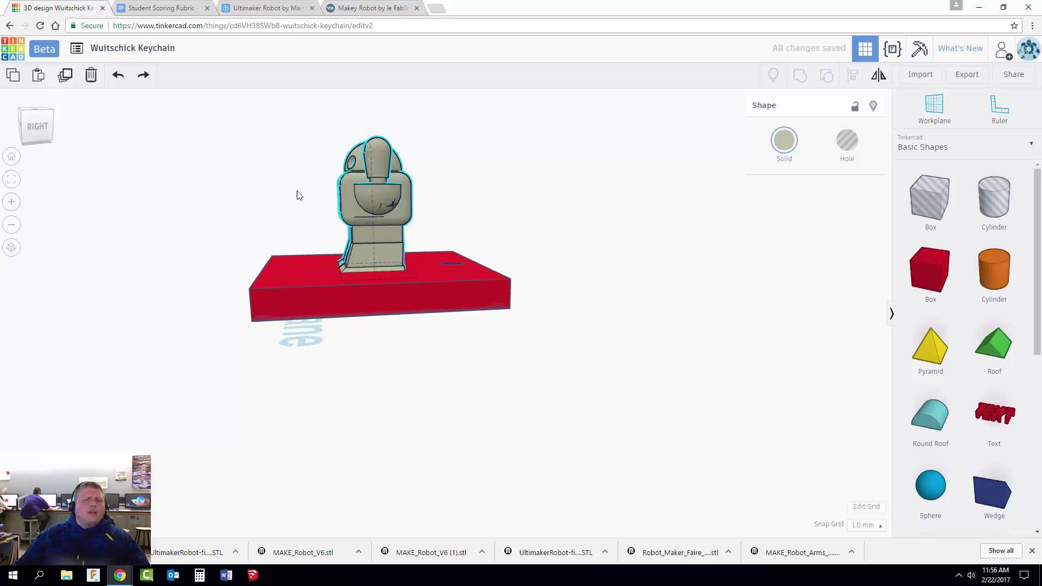
Rotate the standing robot by -90° so it lies on its back with the M facing up.
right_click_drag(298, 195, 386, 251)
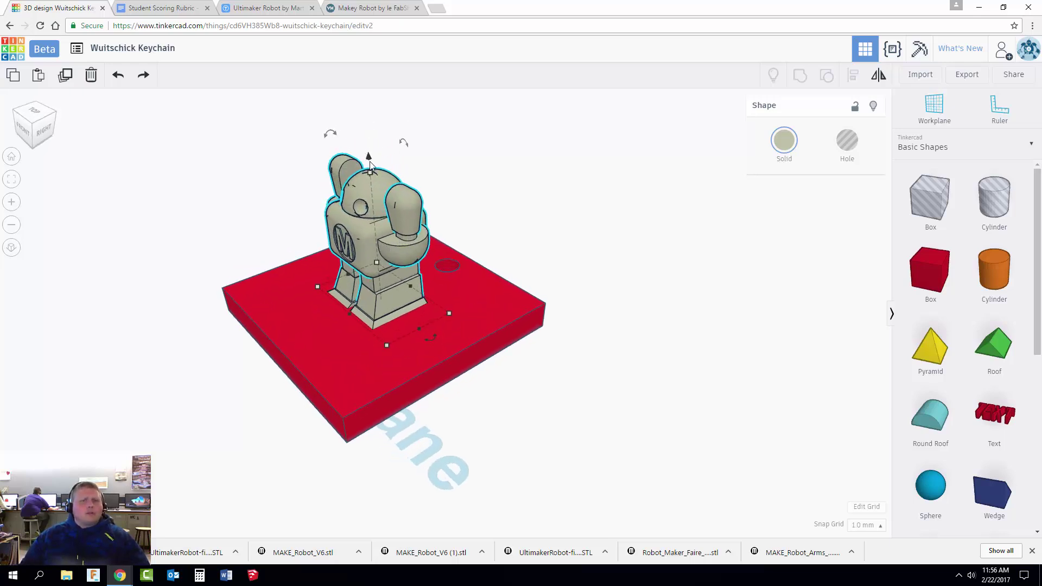
mouse_move(470, 220)
right_mouse_down()
mouse_move(667, 246)
mouse_move(442, 210)
mouse_move(470, 233)
right_mouse_up()
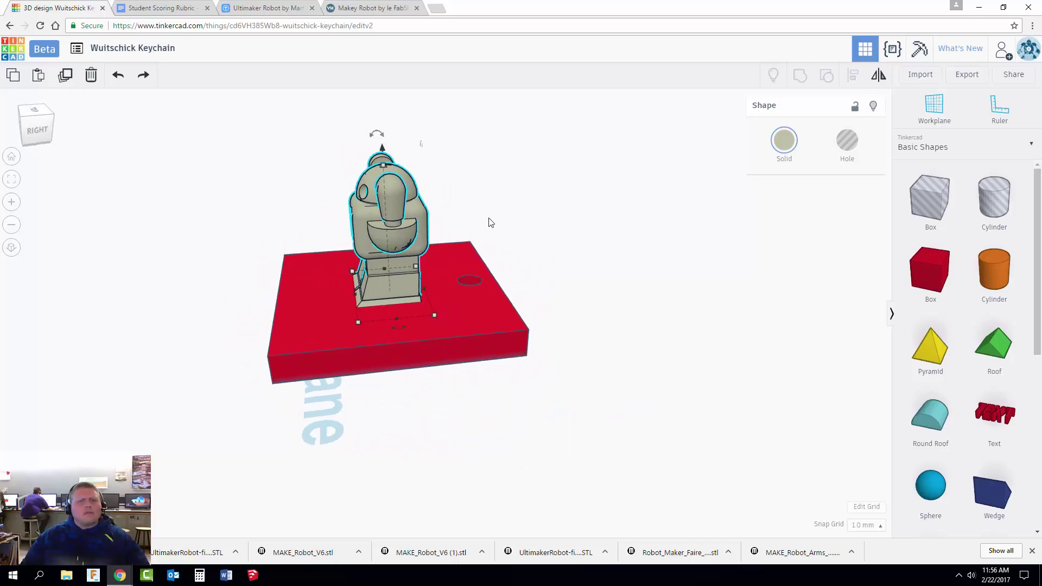
left_click_drag(381, 135, 428, 206)
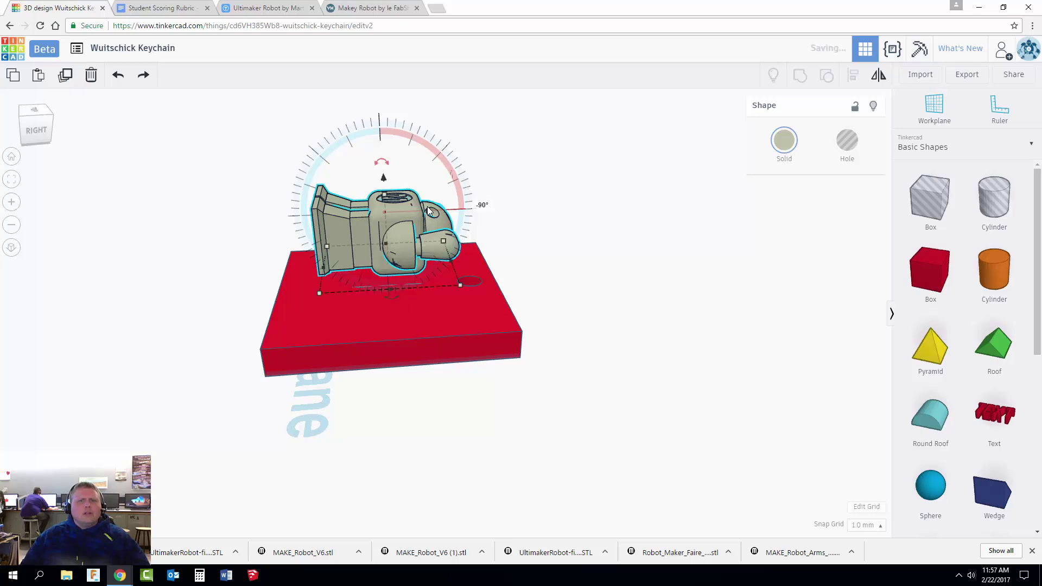
left_click(112, 246)
Lower the lying robot until its back sinks into the top of the red slab.
right_click_drag(320, 296, 496, 242)
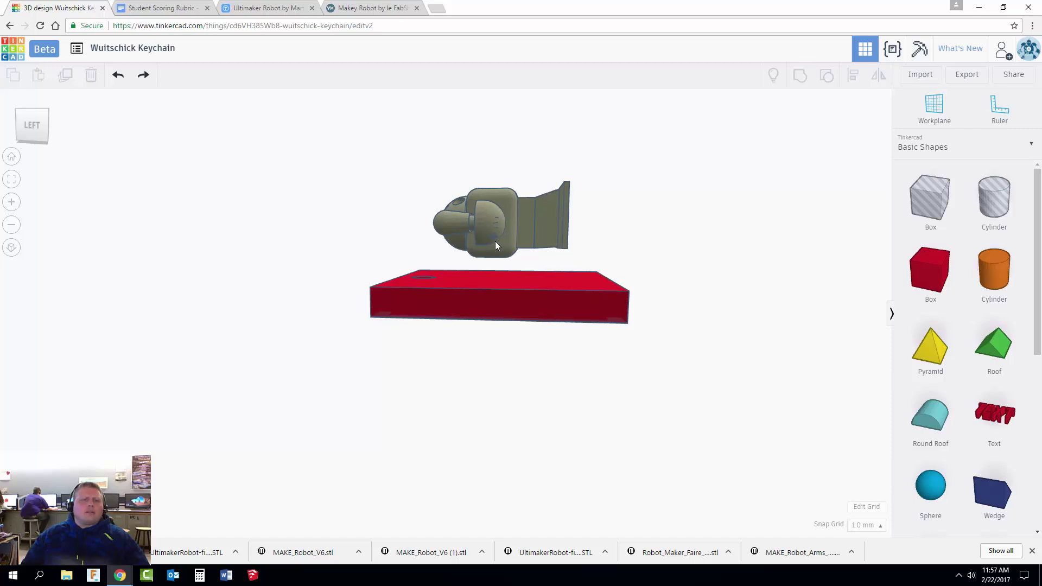
left_click(507, 235)
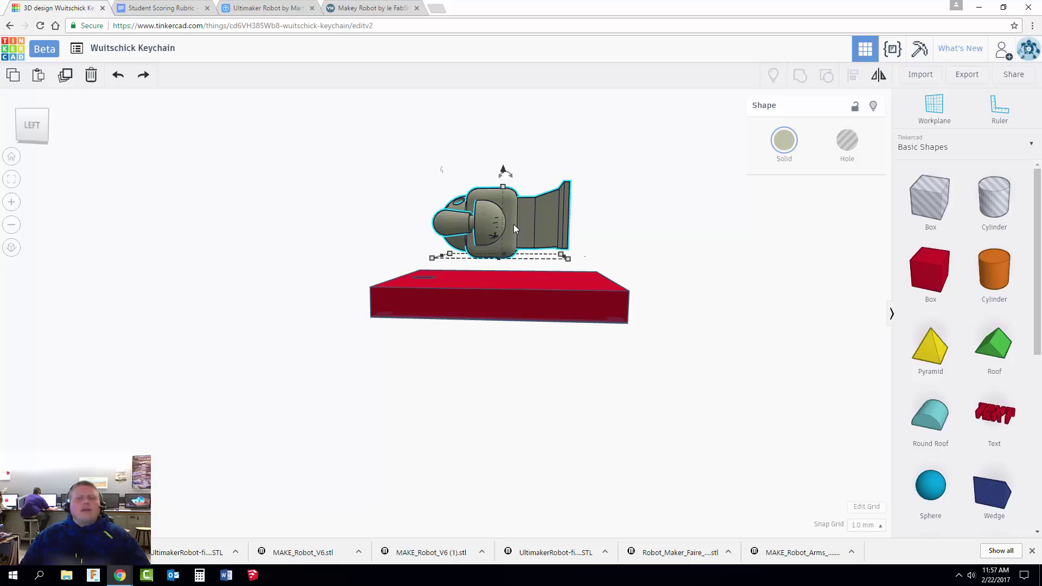
left_click_drag(504, 170, 504, 225)
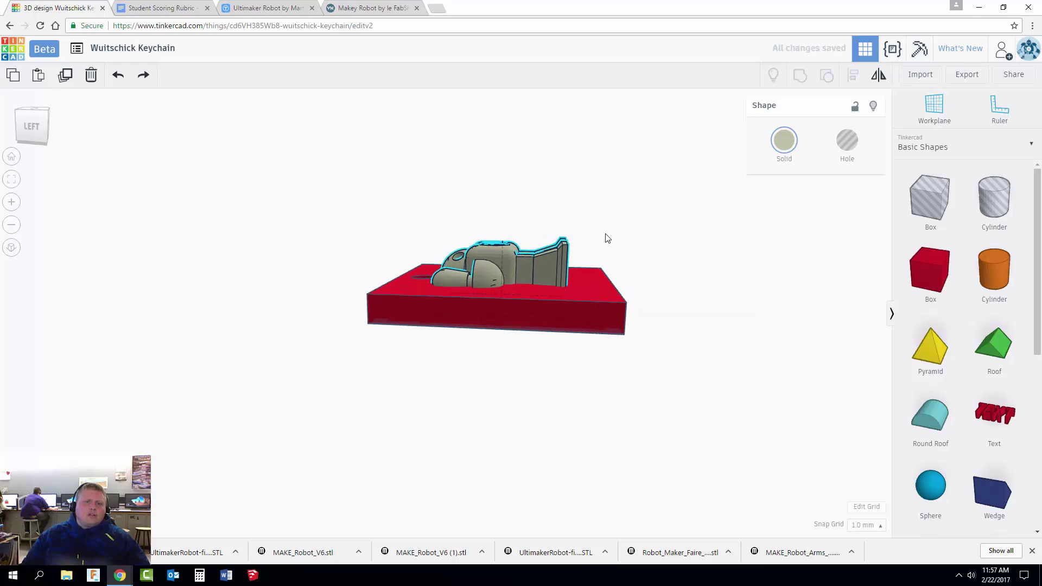
right_click_drag(604, 235, 629, 271)
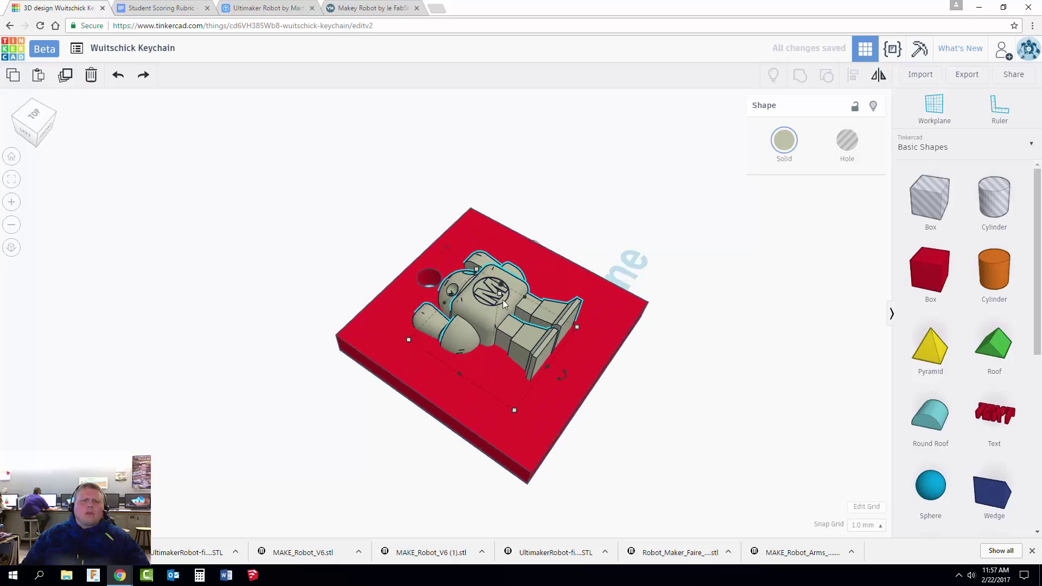
Try stretching only the robot's length past the slab's edge to distort it, and undo the stretch.
right_click_drag(531, 309, 574, 401)
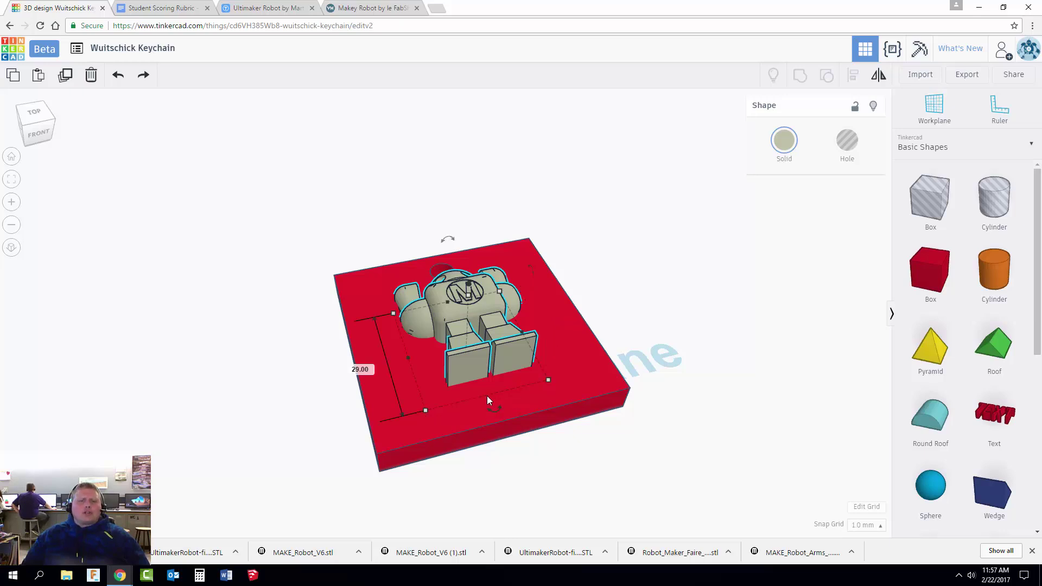
left_click_drag(488, 396, 557, 566)
right_click_drag(753, 417, 809, 323)
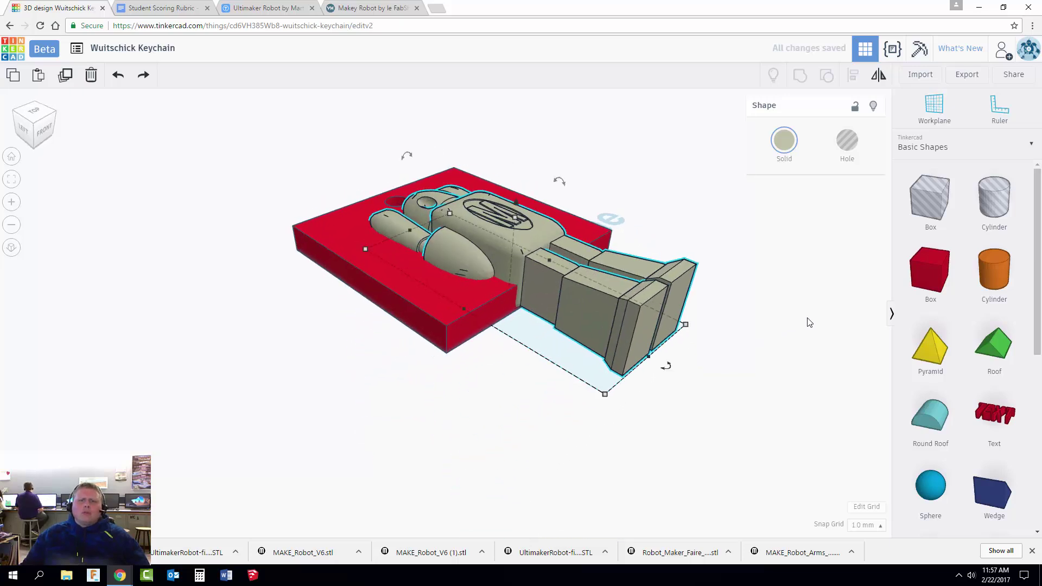
left_click(753, 249)
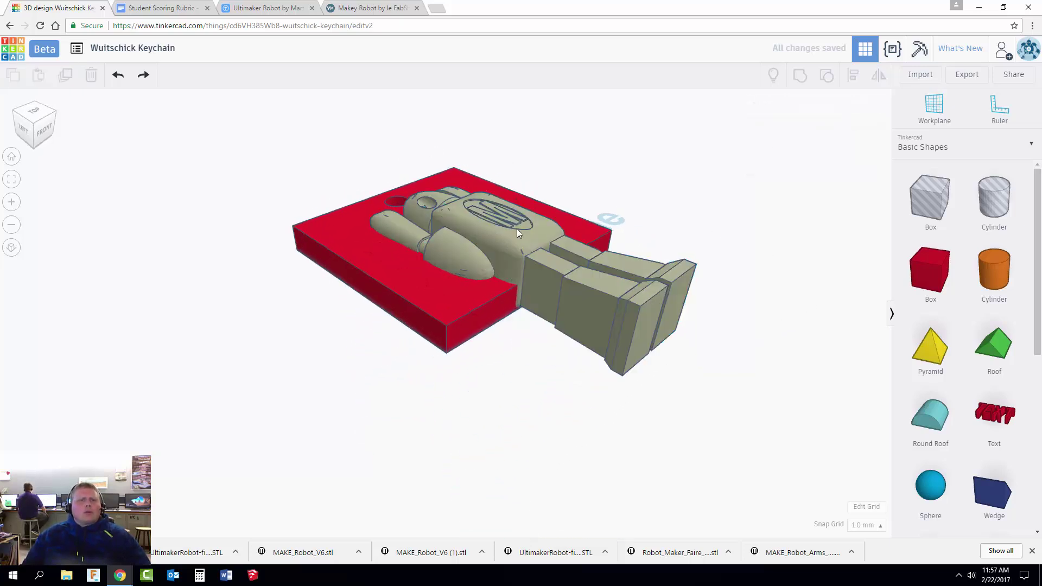
left_click(118, 76)
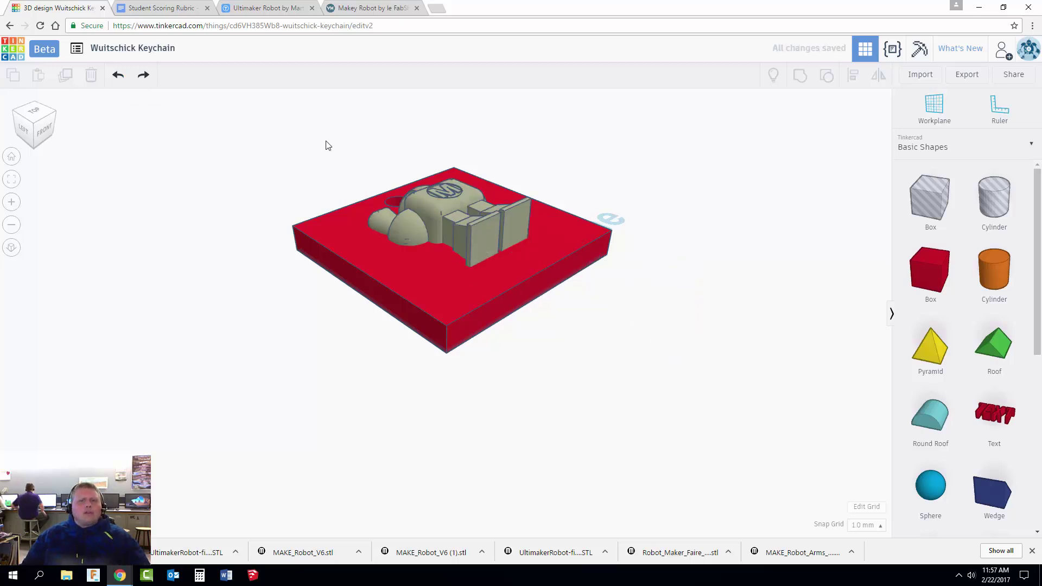
Scale the robot up proportionally from a base corner to about 35.5 mm long and 32.93 mm wide.
right_click_drag(327, 146, 467, 233)
left_click(467, 233)
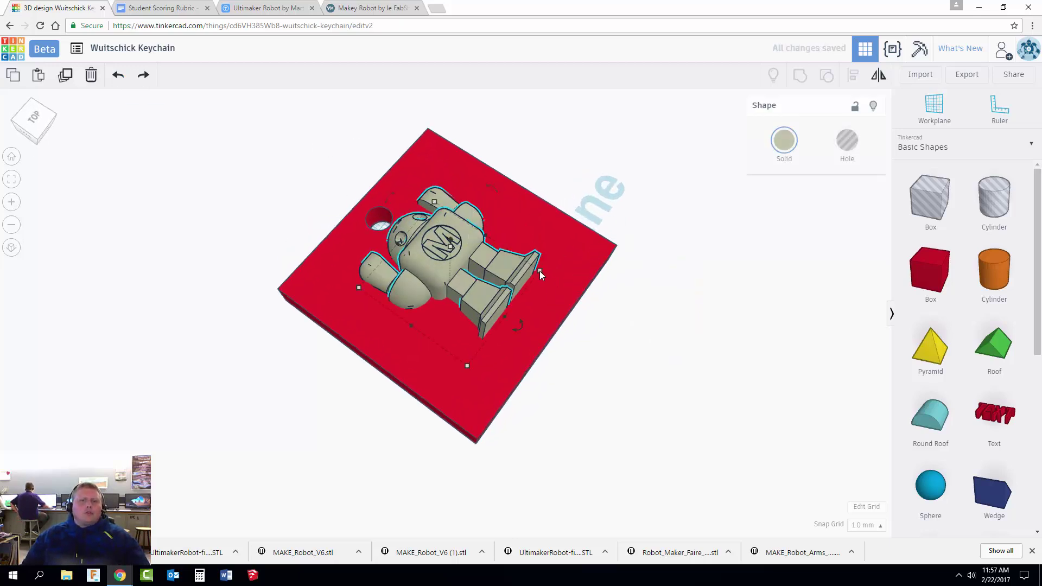
left_click_drag(540, 274, 580, 267)
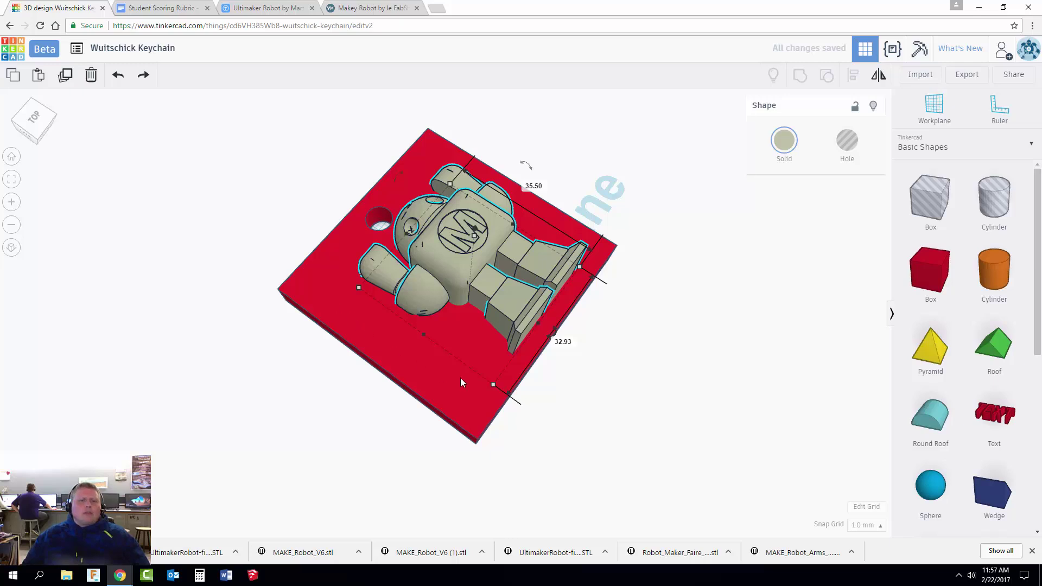
Lower the lying robot slightly deeper into the red slab.
right_click_drag(462, 339, 537, 213)
left_click(633, 109)
right_click_drag(638, 182, 686, 139)
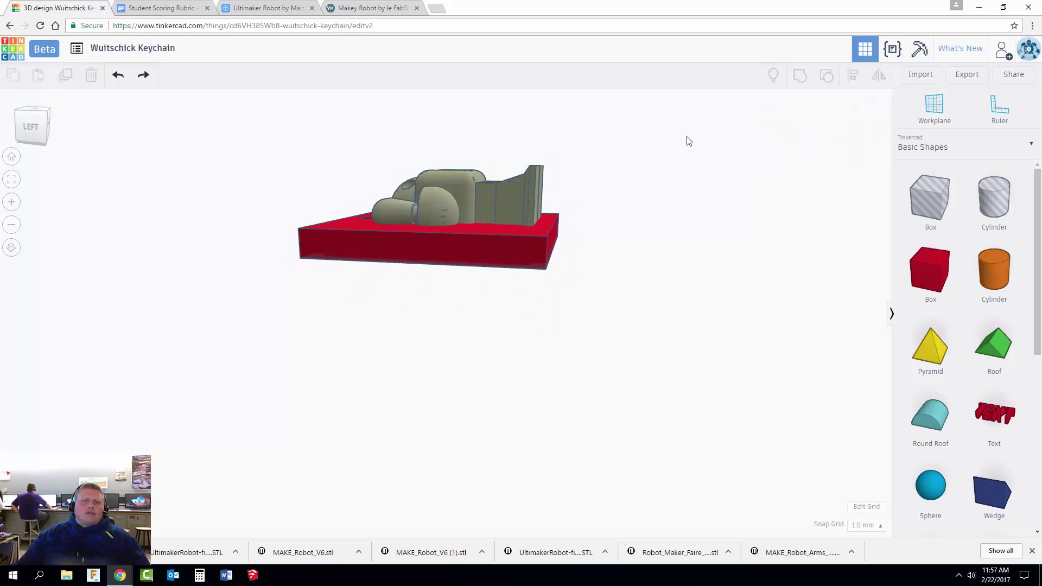
left_click(464, 180)
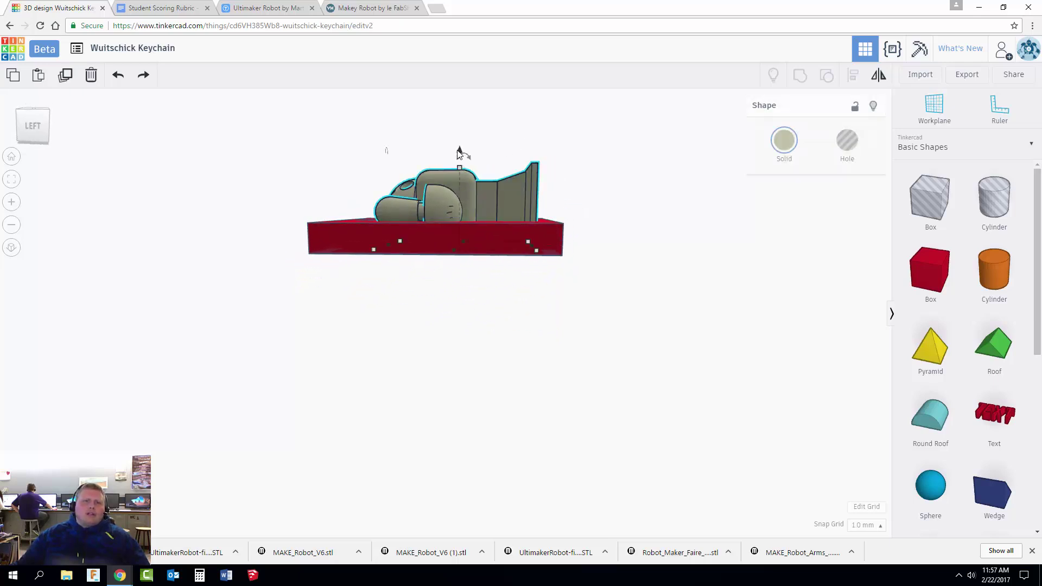
left_click_drag(459, 153, 458, 161)
Shift the robot sideways across the slab towards one side edge, and nudge it back by one grid step.
right_click_drag(481, 155, 523, 304)
left_click(523, 304)
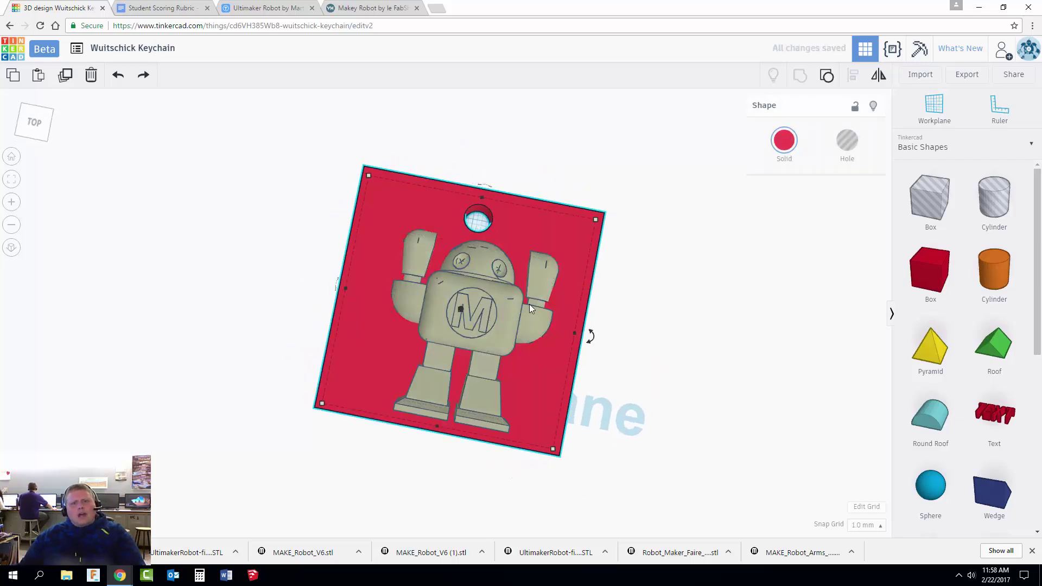
left_click_drag(494, 305, 514, 311)
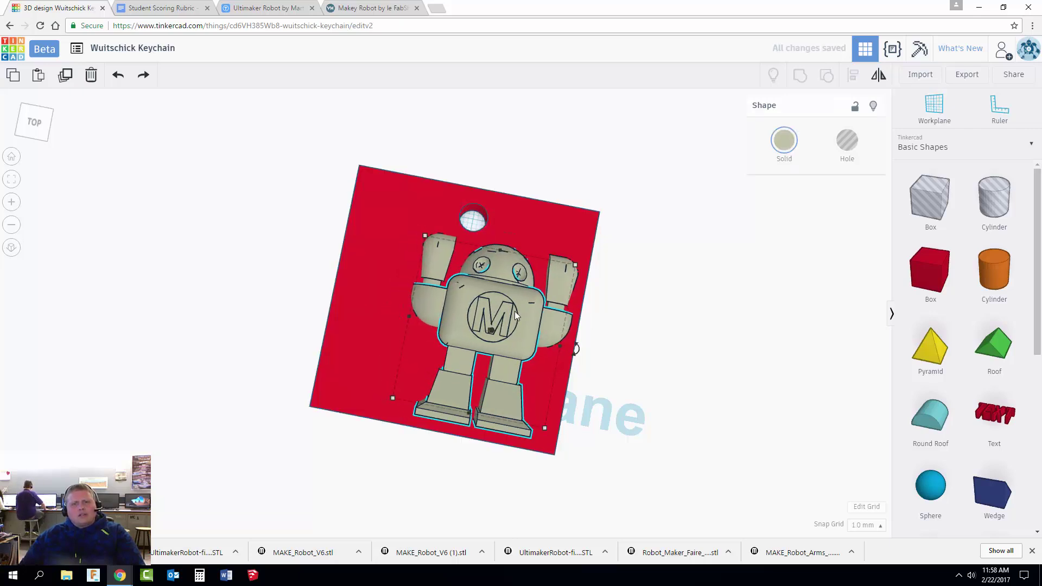
key("Left")
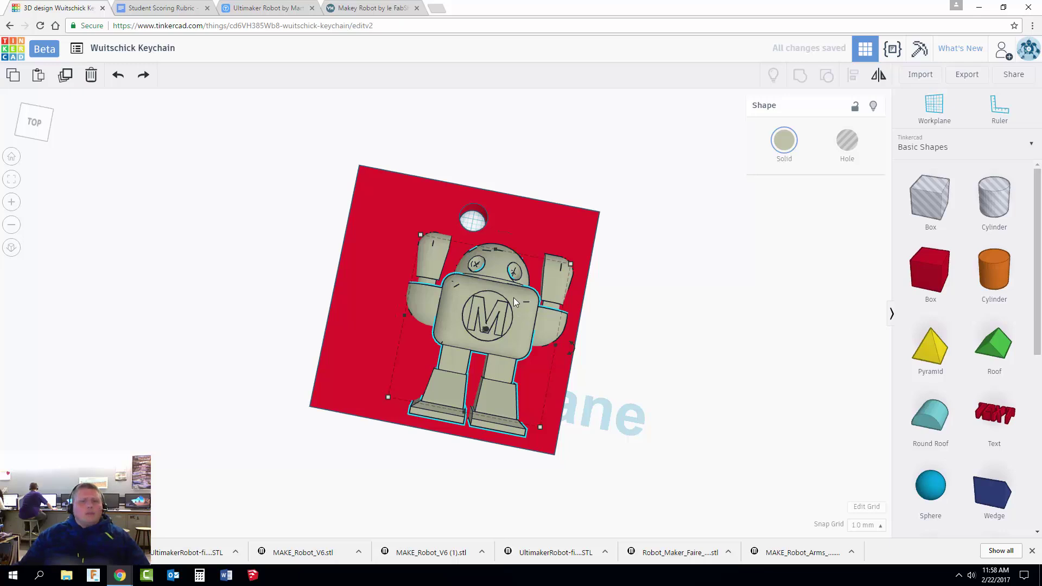
left_click(267, 298)
right_click_drag(268, 298, 463, 209)
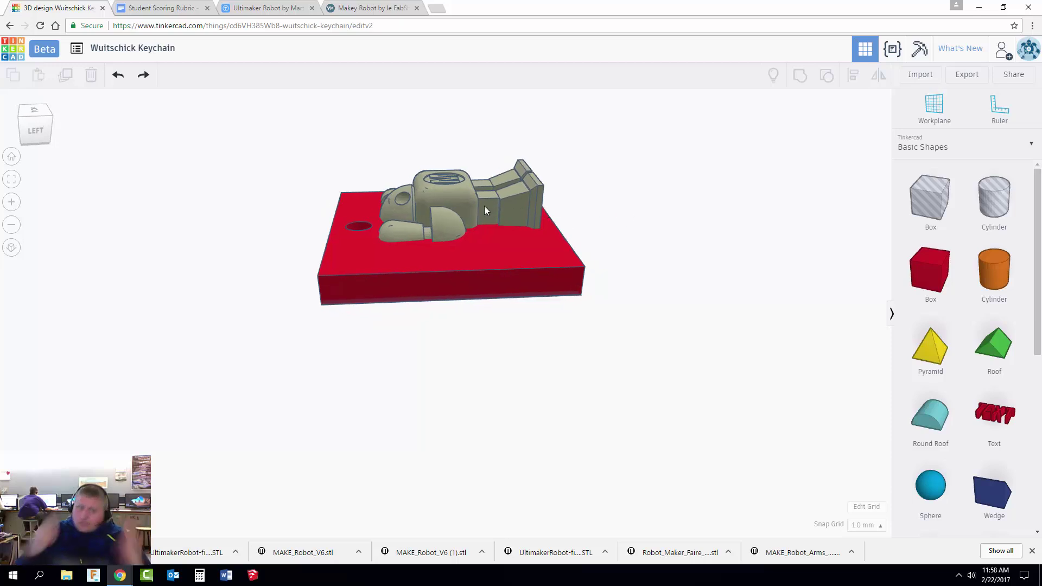
Compare the slab's underside with the rubric's 1-point Flat Slab criterion about things protruding from the bottom.
left_click(160, 7)
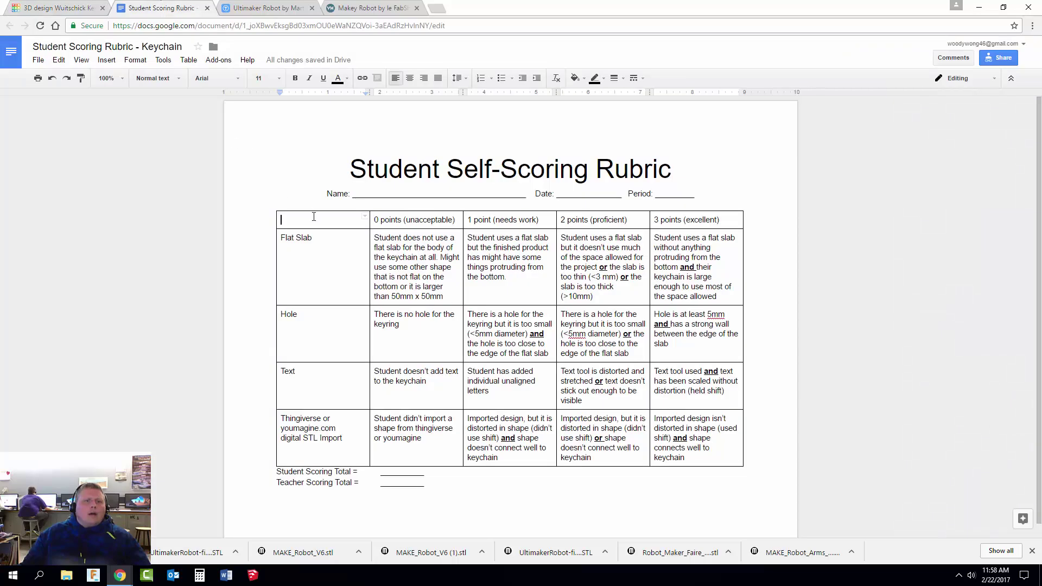
left_click_drag(467, 237, 522, 292)
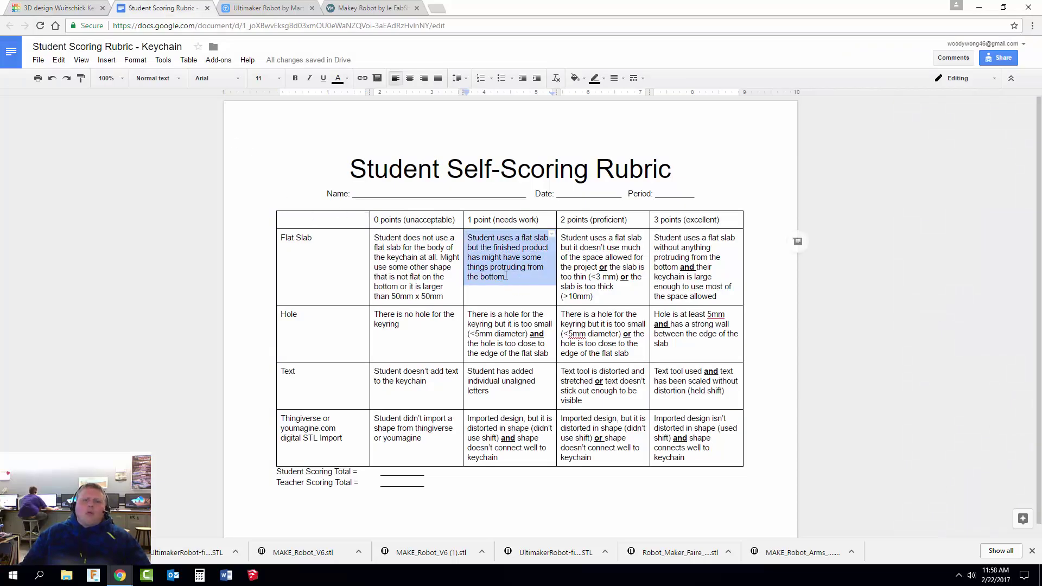
left_click(491, 267)
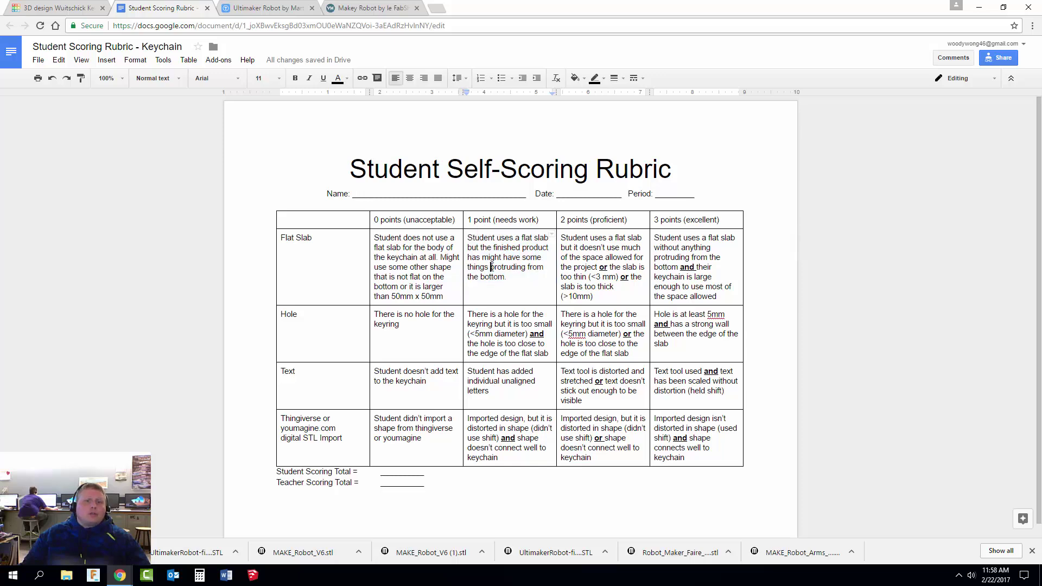
left_click_drag(491, 267, 510, 276)
left_click(511, 278)
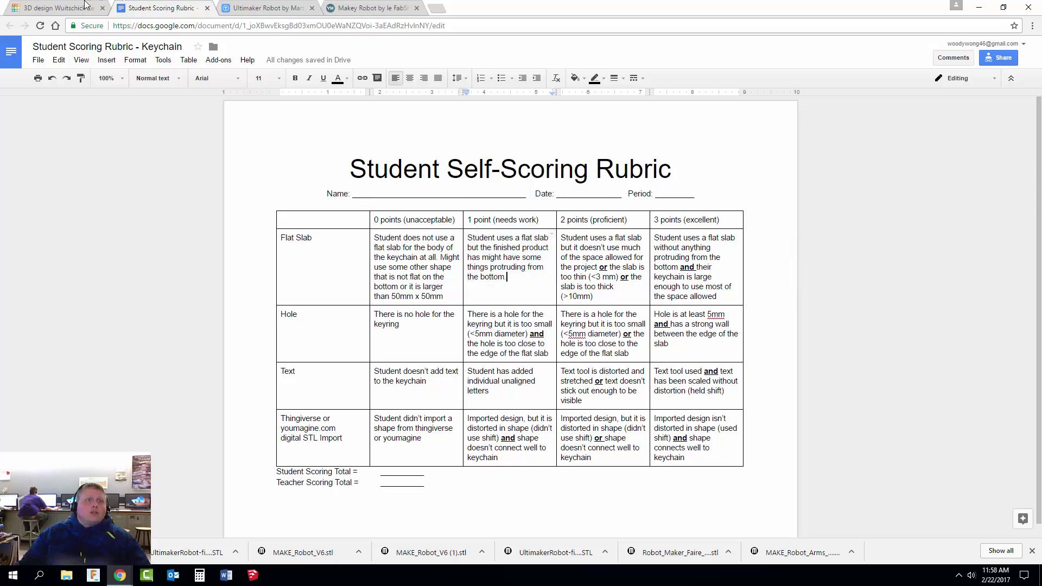
left_click(54, 8)
right_click_drag(288, 277, 335, 225)
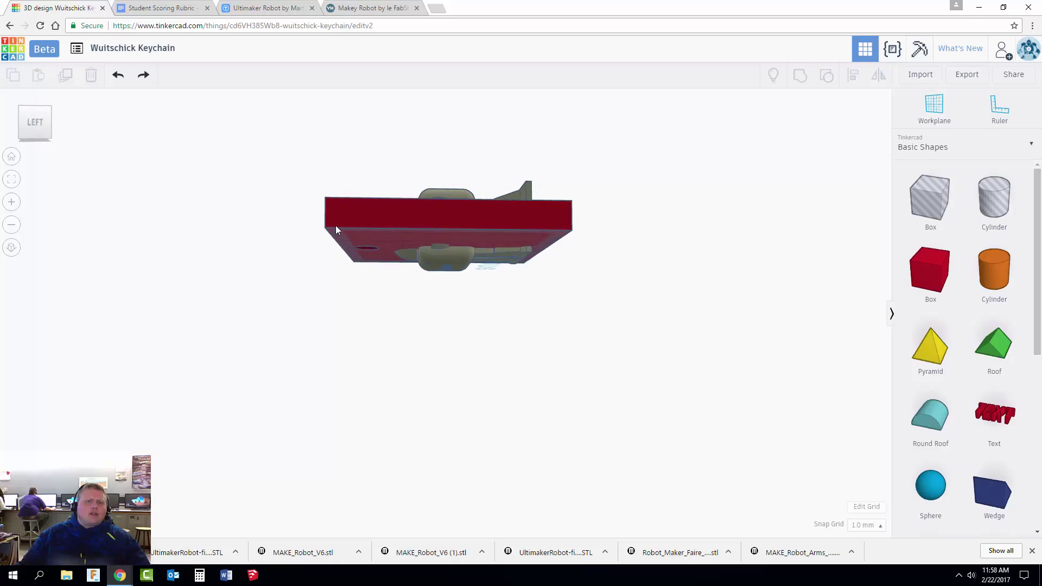
right_click_drag(452, 261, 483, 281)
right_click_drag(652, 293, 620, 304)
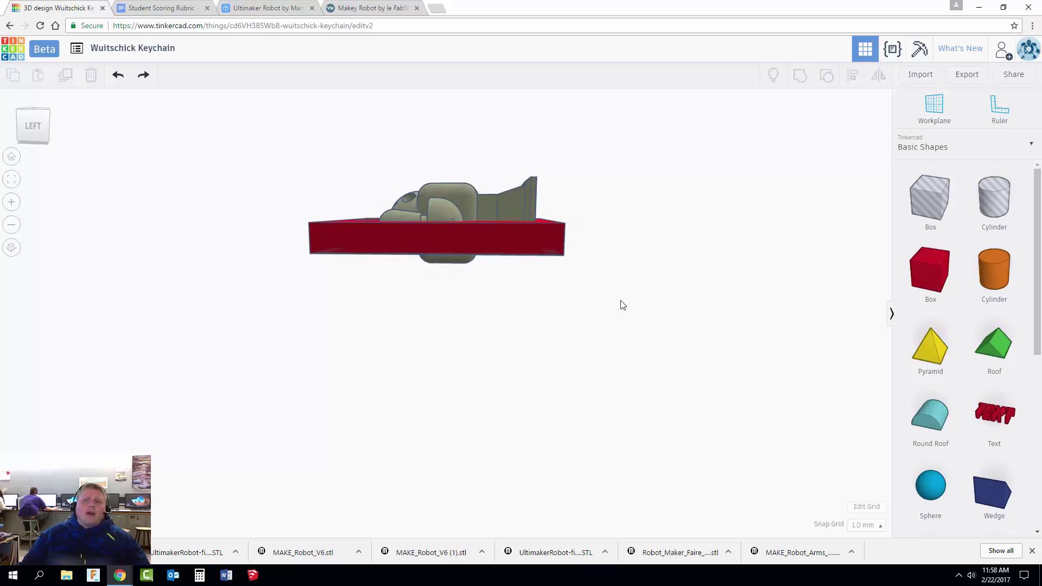
Place a hole box at the slab's corner and stretch its base past all the slab's edges.
right_click(935, 247)
left_click(771, 230)
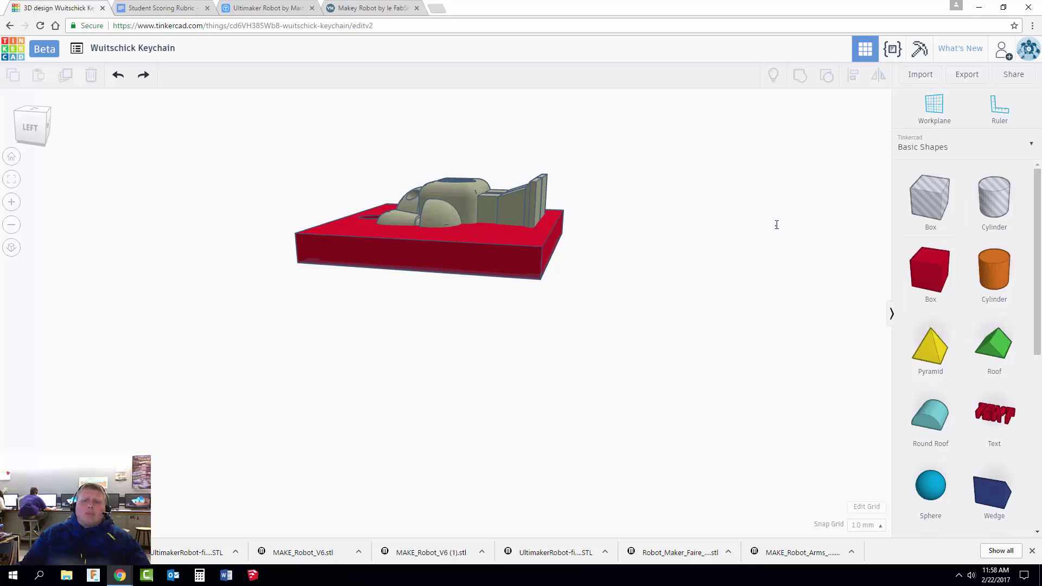
right_click_drag(792, 236, 765, 293)
left_click_drag(935, 203, 306, 290)
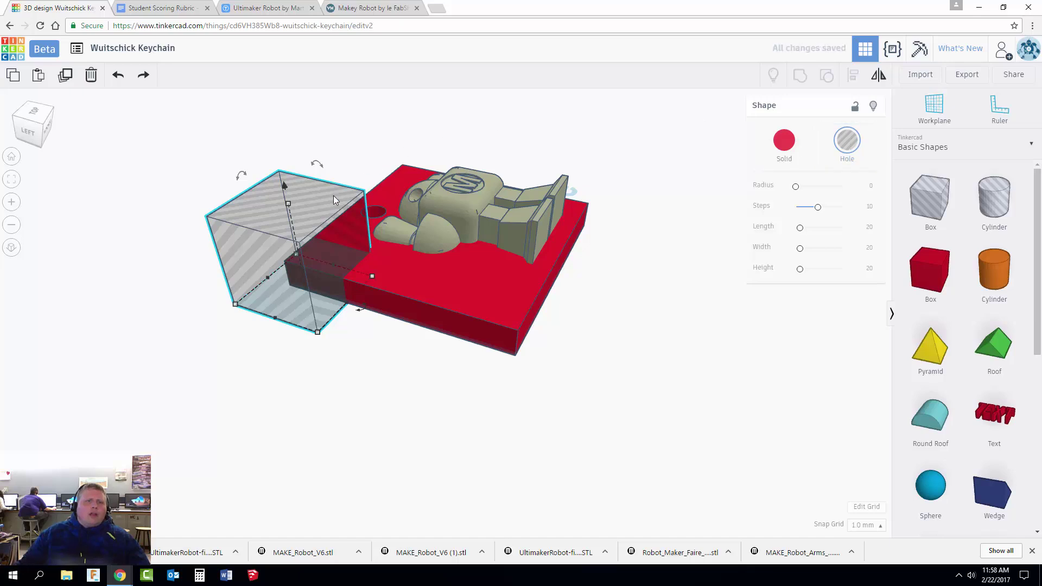
right_click_drag(333, 195, 391, 211)
left_click_drag(383, 264, 615, 178)
Lower the enlarged hole box beneath the keychain so its top sits near the slab's bottom face.
right_click_drag(540, 111, 557, 90)
right_click_drag(473, 110, 486, 115)
left_click_drag(484, 145, 485, 215)
right_click_drag(404, 220, 398, 208)
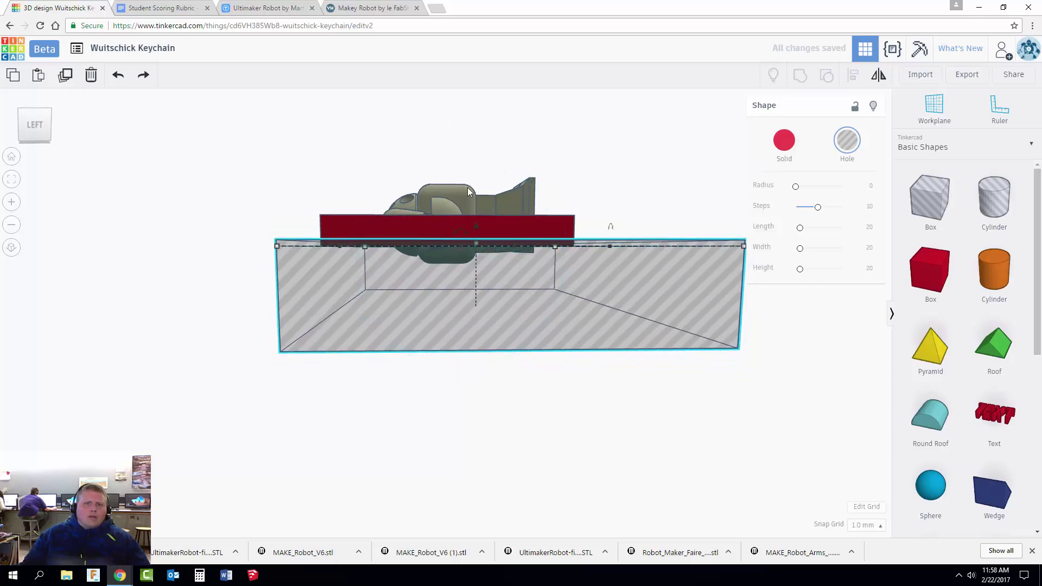
right_click_drag(572, 217, 530, 239)
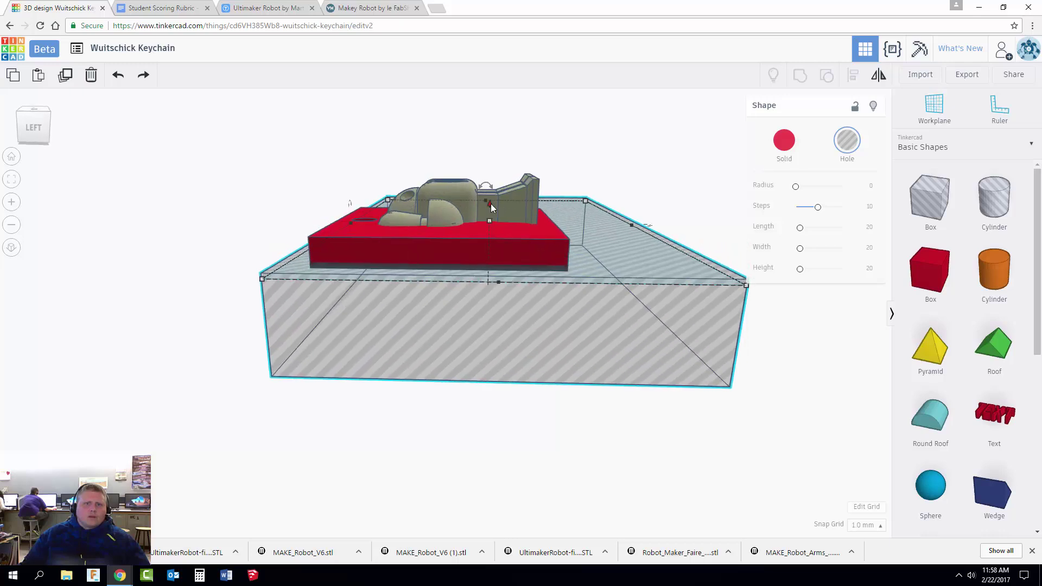
left_click_drag(492, 206, 491, 202)
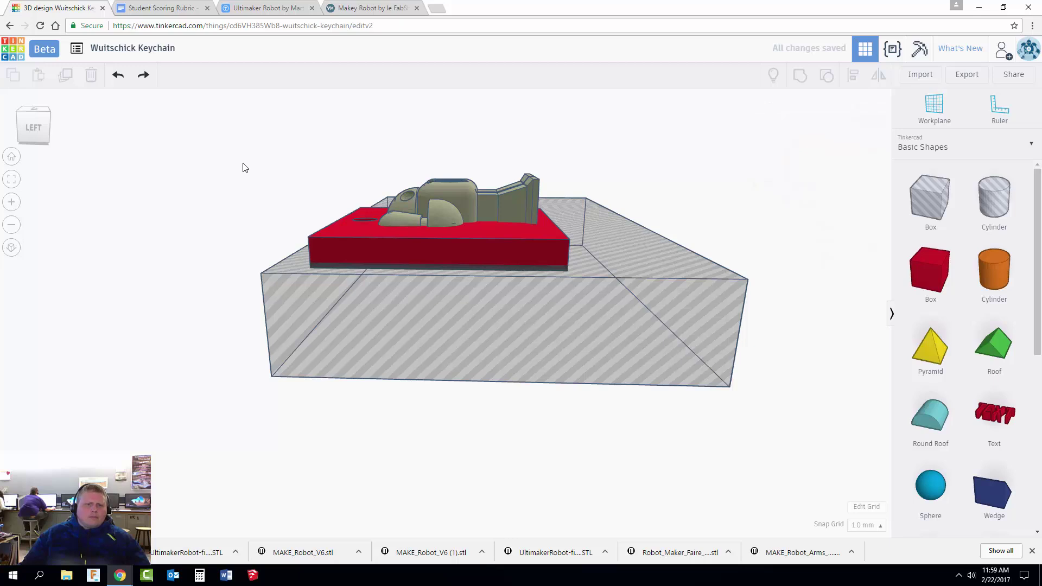
Try raising the red slab by 1 mm, and lower it back by the same amount.
right_click_drag(242, 165, 272, 169)
left_click(354, 230)
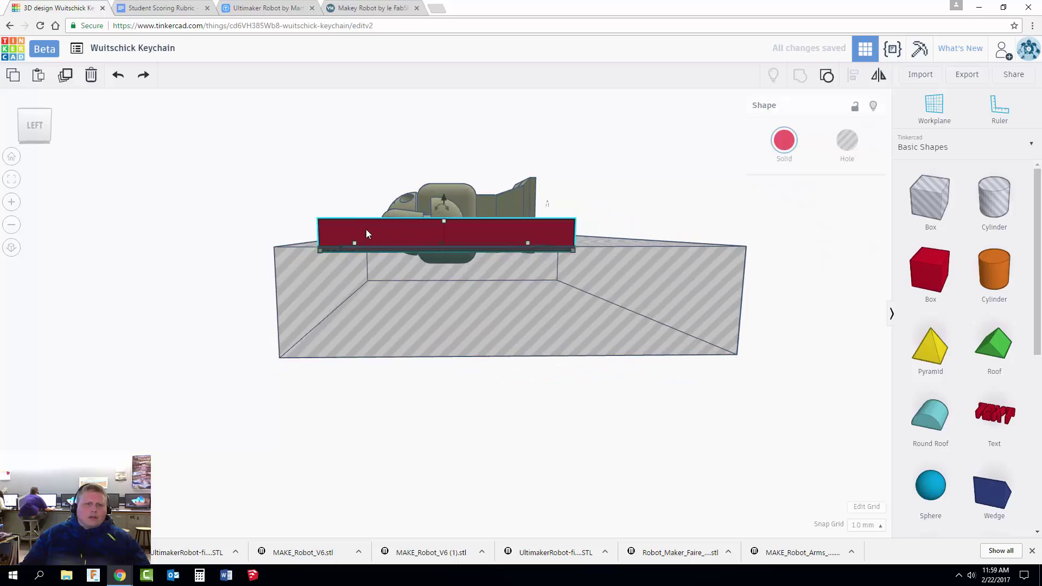
key("ctrl+Up")
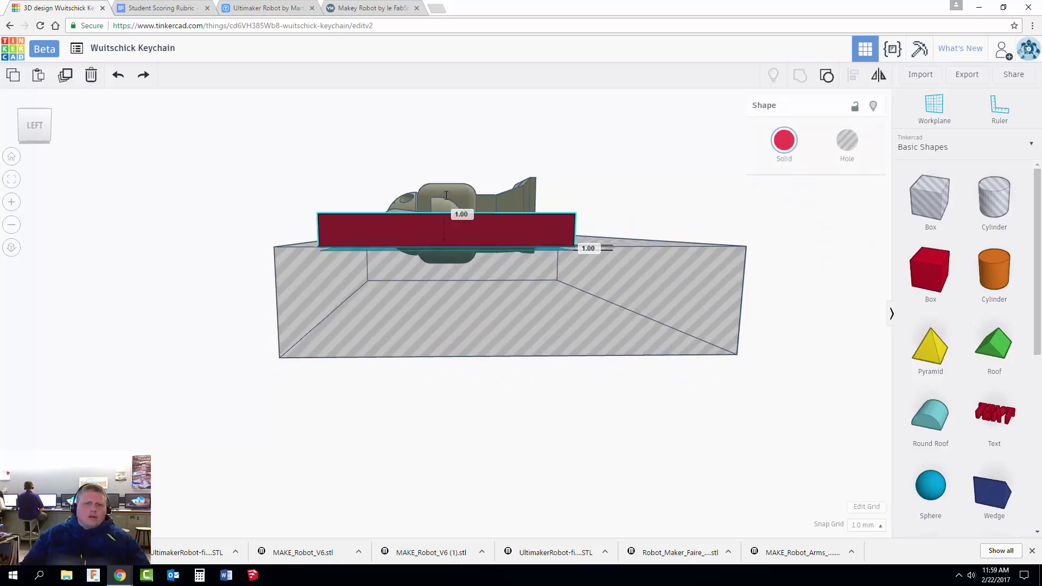
key("ctrl+Down")
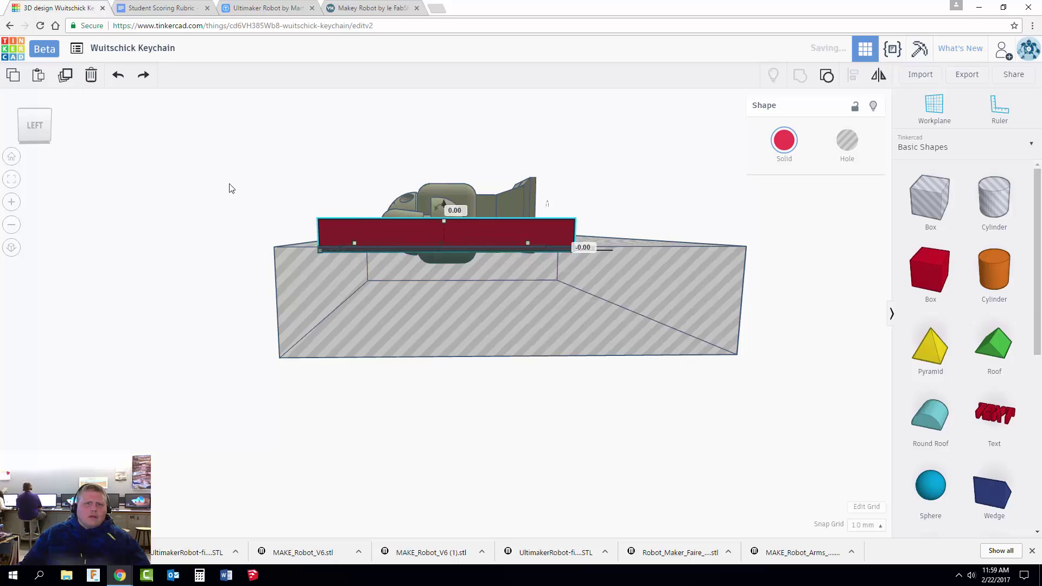
left_click(229, 186)
Lower the hole box by 1 mm so its top is flush with the slab's underside.
left_click(372, 253)
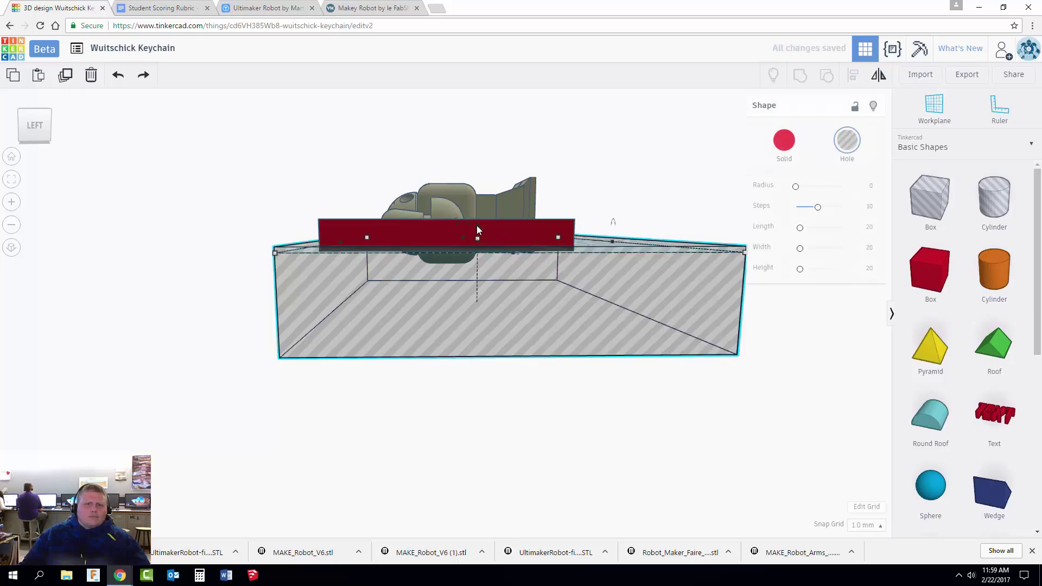
key("ctrl+Down")
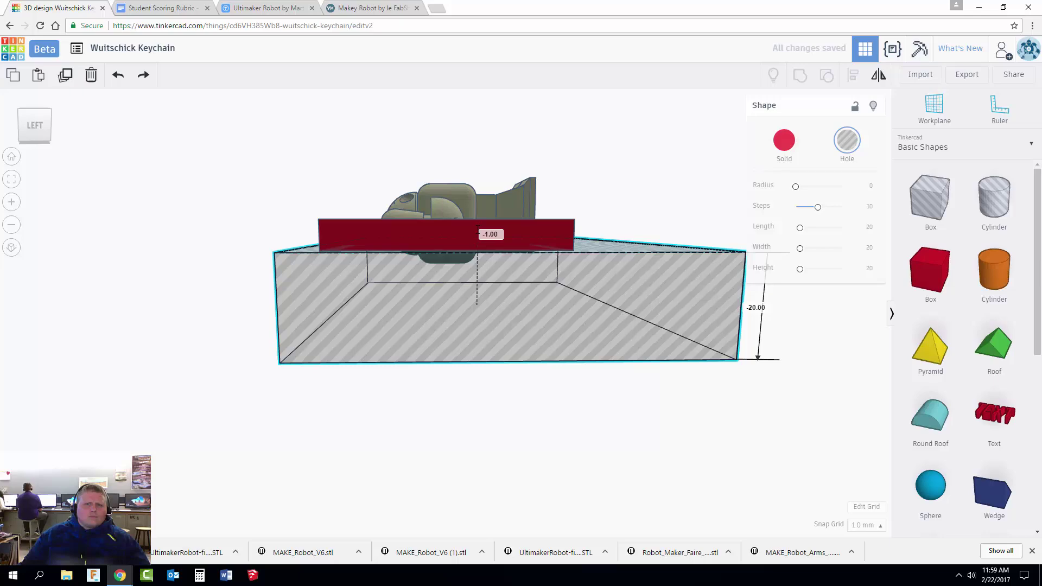
left_click(188, 201)
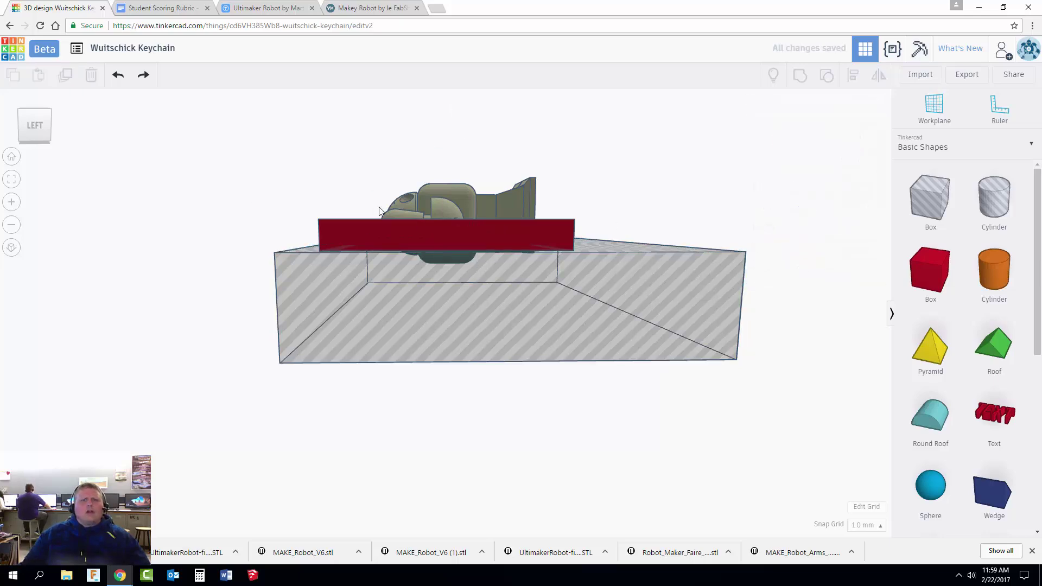
Group the slab, robot and hole box to cut off the robot parts protruding from the bottom.
right_click_drag(394, 184, 350, 252)
scroll(350, 251, "down", 3)
left_click(516, 252)
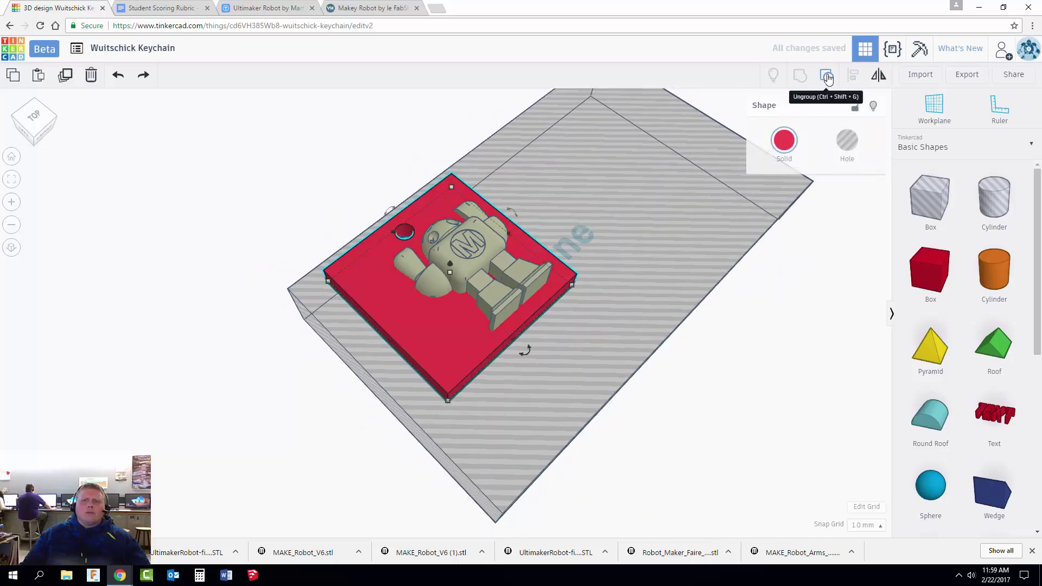
left_click(287, 188)
left_click_drag(255, 151, 870, 500)
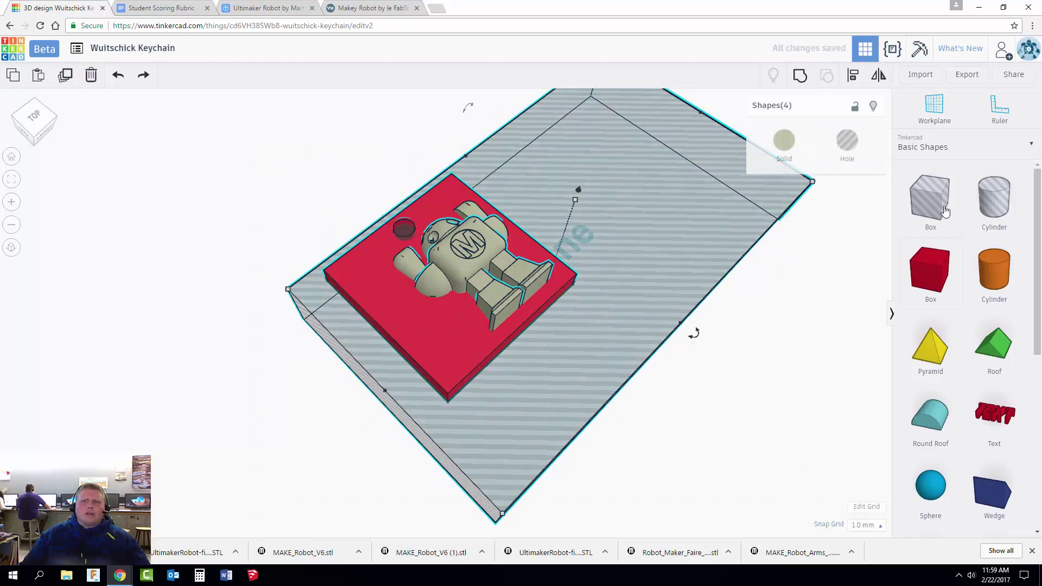
left_click(800, 75)
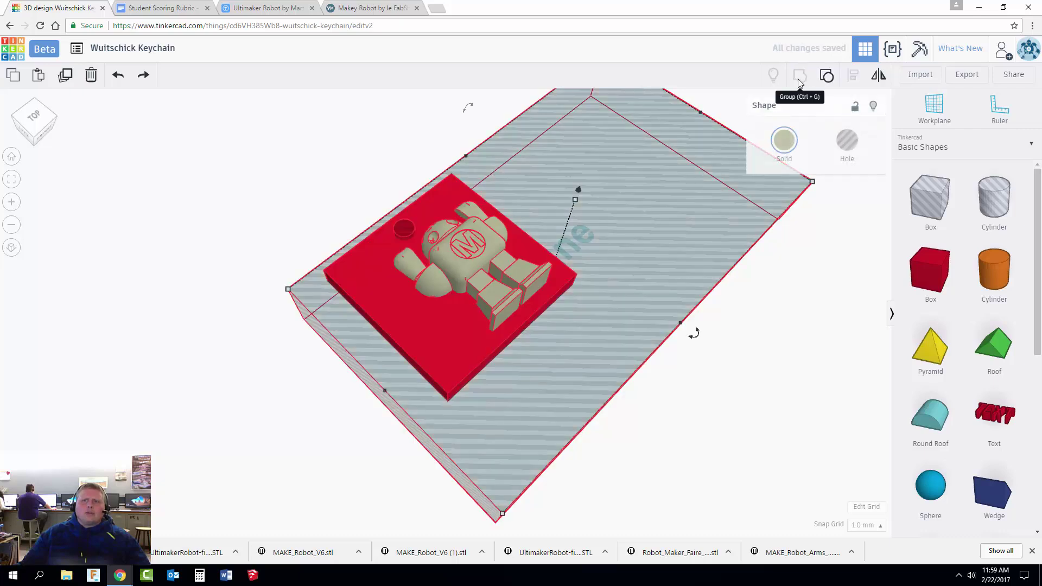
left_click(286, 321)
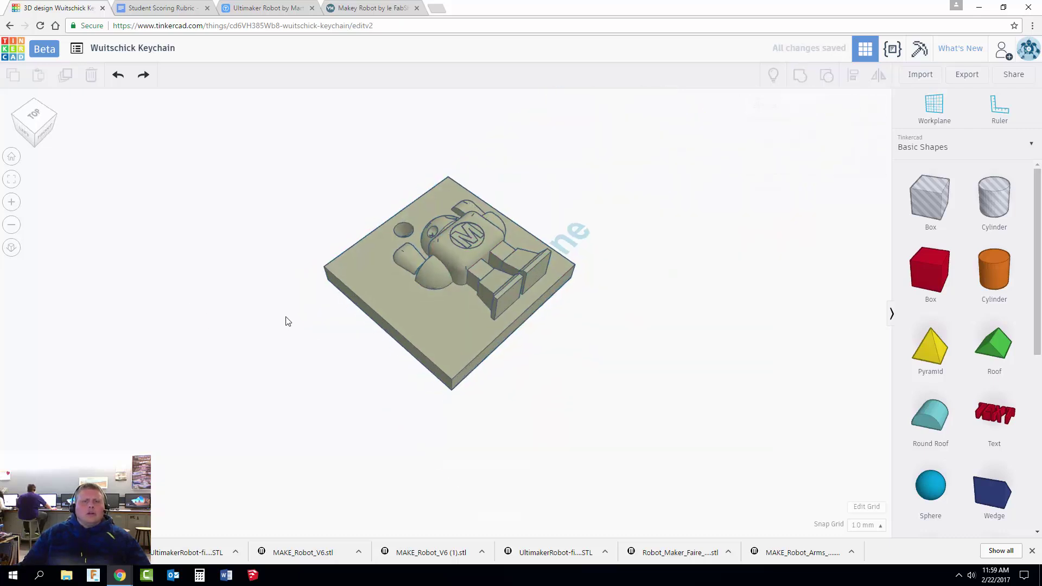
Inspect the grouped keychain from several angles and check the Text criterion in the scoring rubric.
right_click_drag(285, 320, 434, 369)
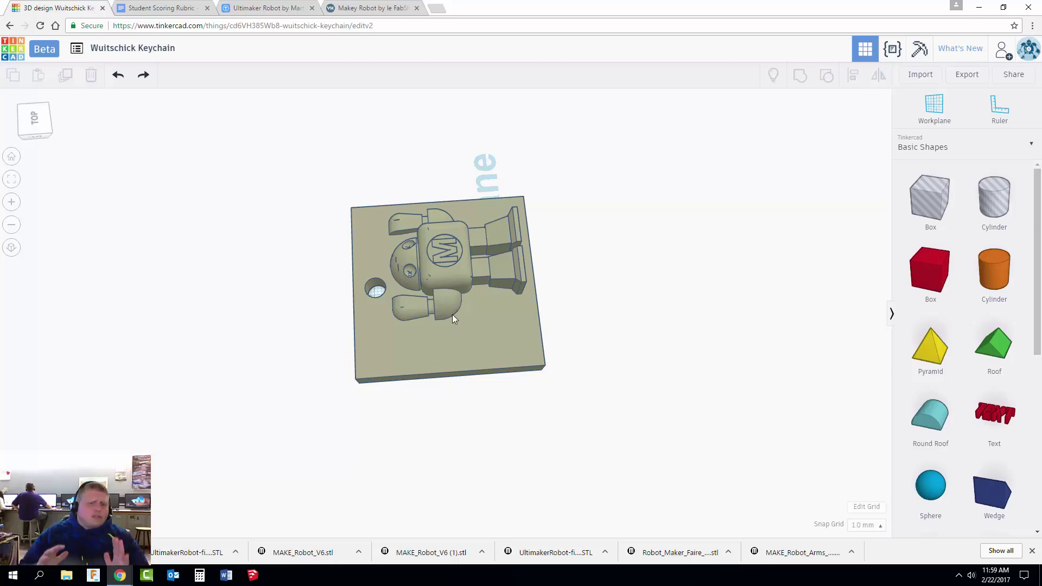
right_click_drag(518, 309, 496, 302)
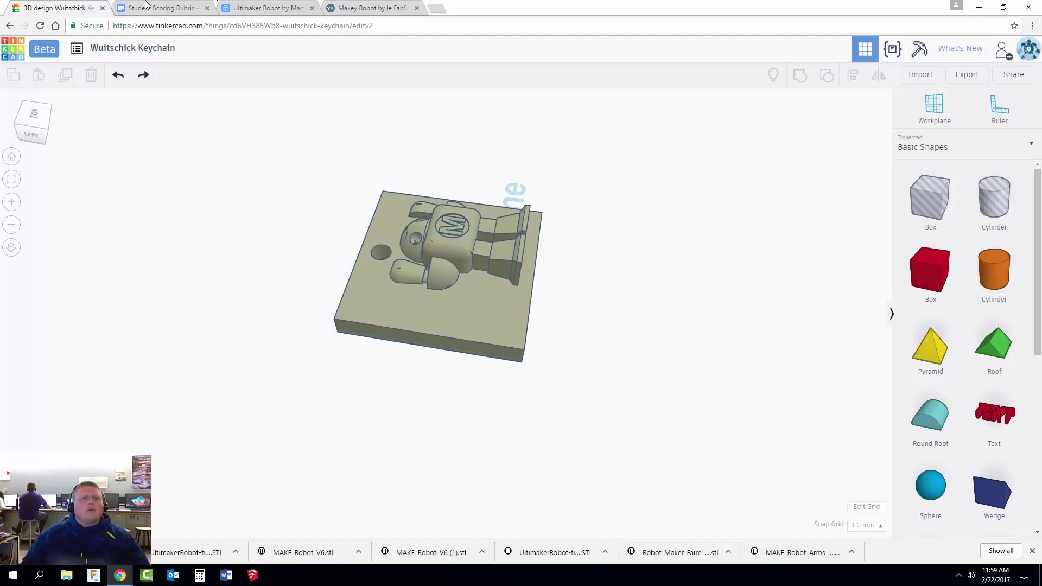
left_click(162, 8)
left_click_drag(281, 372, 319, 372)
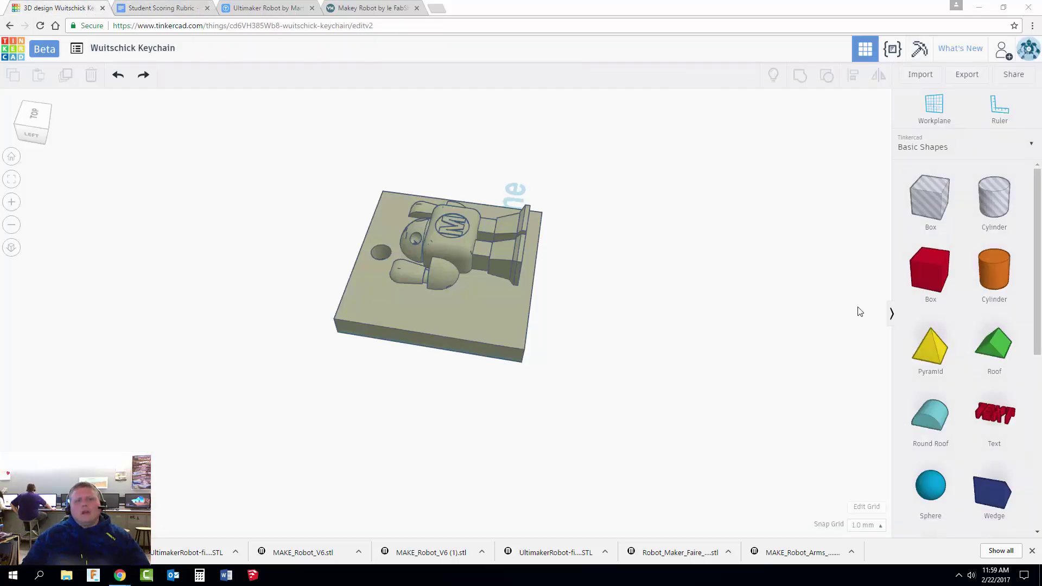
right_click_drag(661, 253, 670, 342)
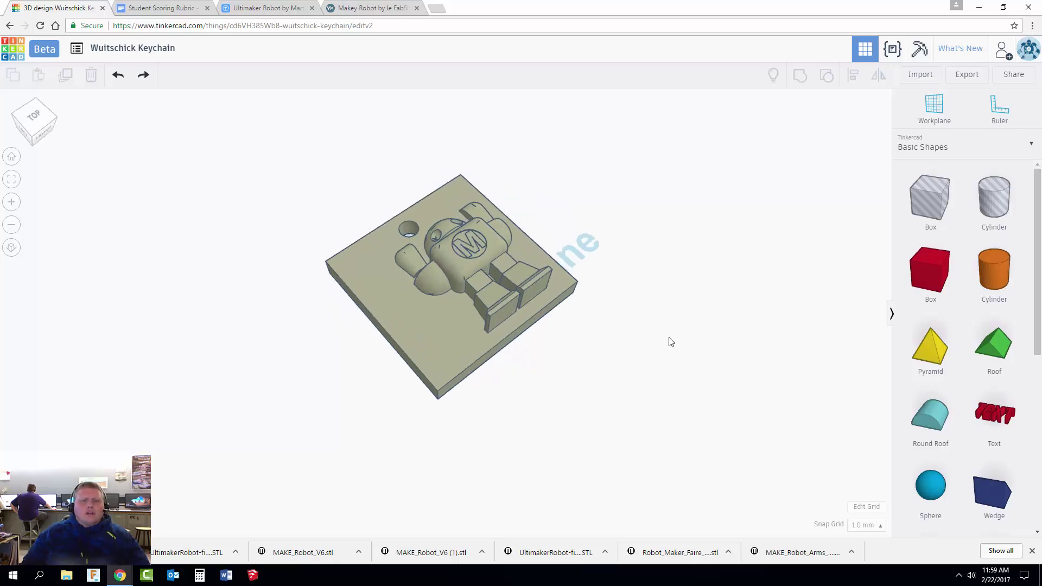
left_click(388, 278)
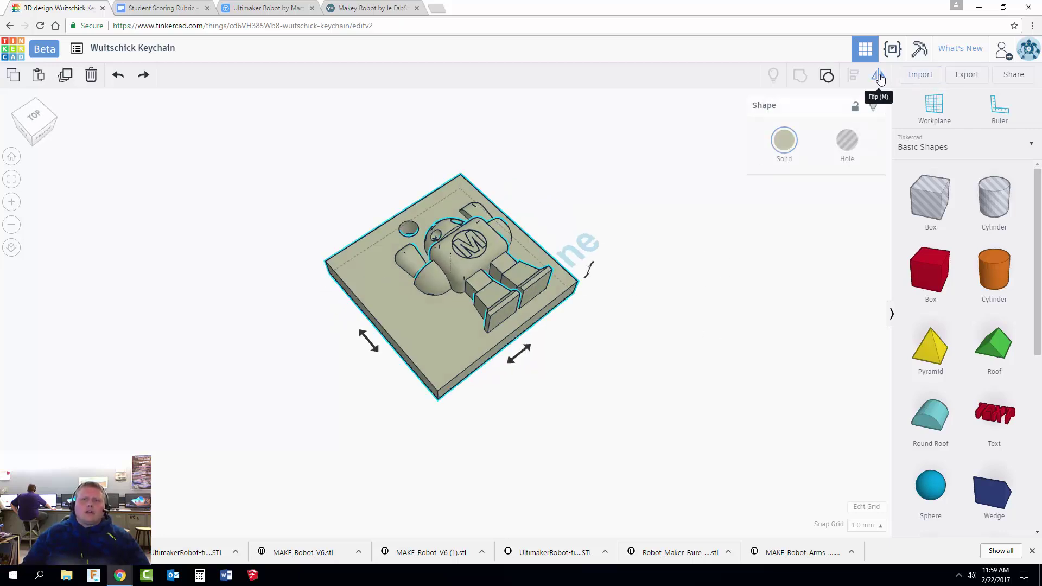
left_click(786, 185)
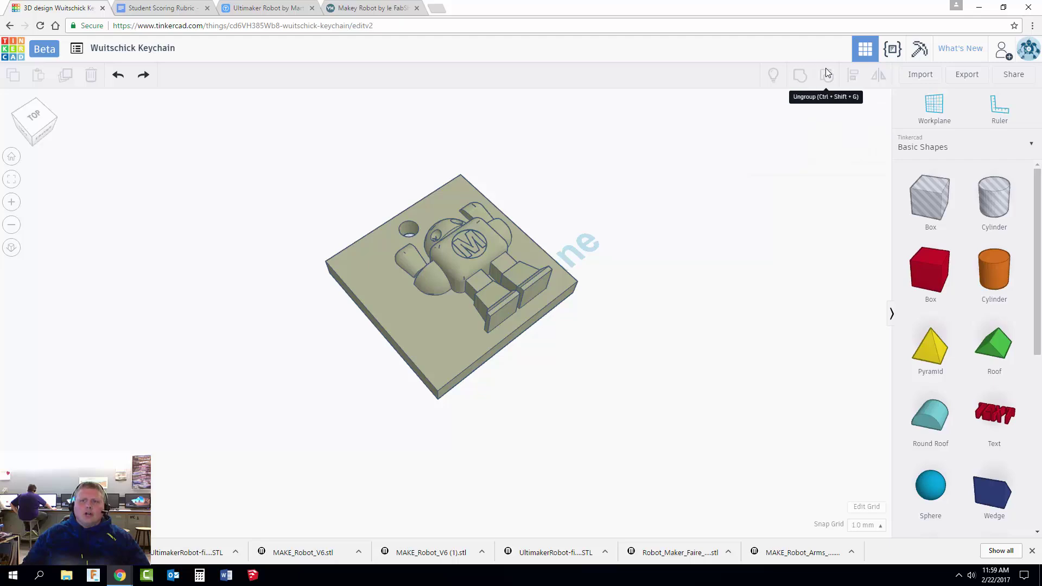
Ungroup the keychain and select the slab, robot and hole box together.
left_click(479, 243)
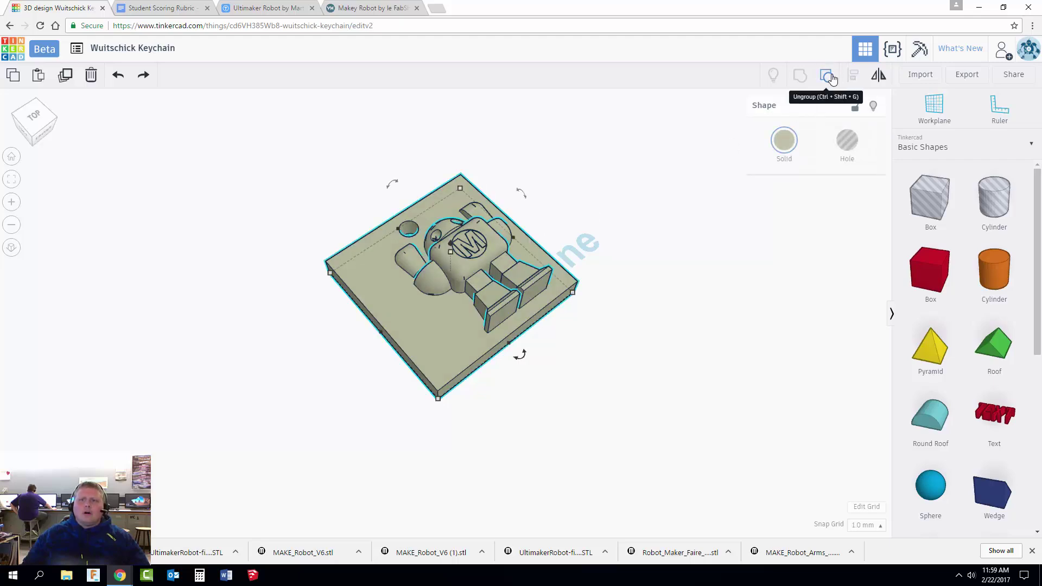
left_click(826, 74)
right_click_drag(754, 452, 769, 414)
left_click_drag(250, 123, 752, 487)
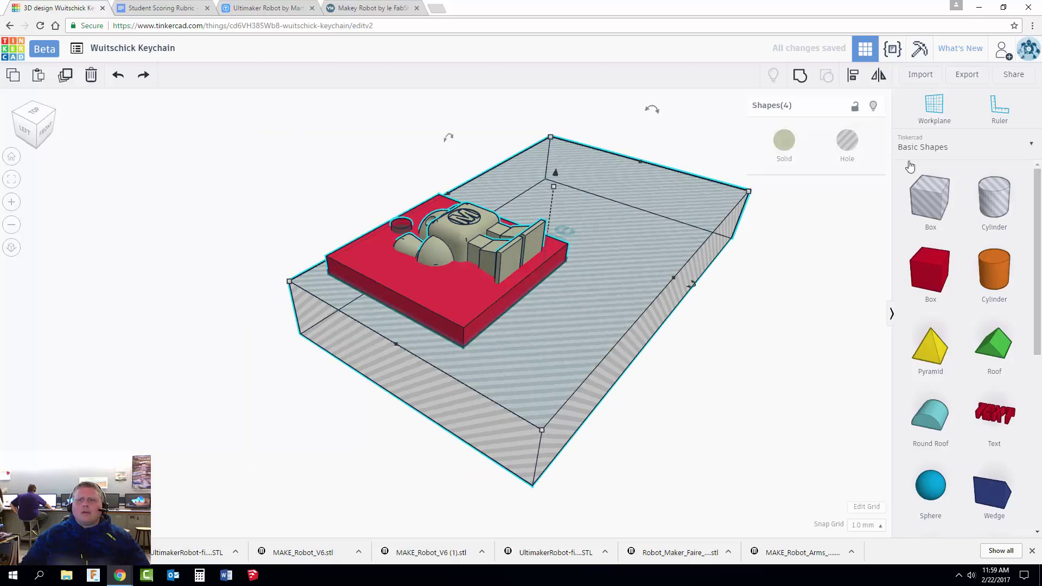
Regroup the selected slab, robot and hole box to trim the keychain's underside.
left_click(803, 78)
left_click(722, 303)
right_click_drag(722, 304, 734, 350)
Add a Text shape in front of the keychain and set its text to MAKER!
left_click_drag(959, 412, 631, 392)
right_click_drag(631, 392, 613, 341)
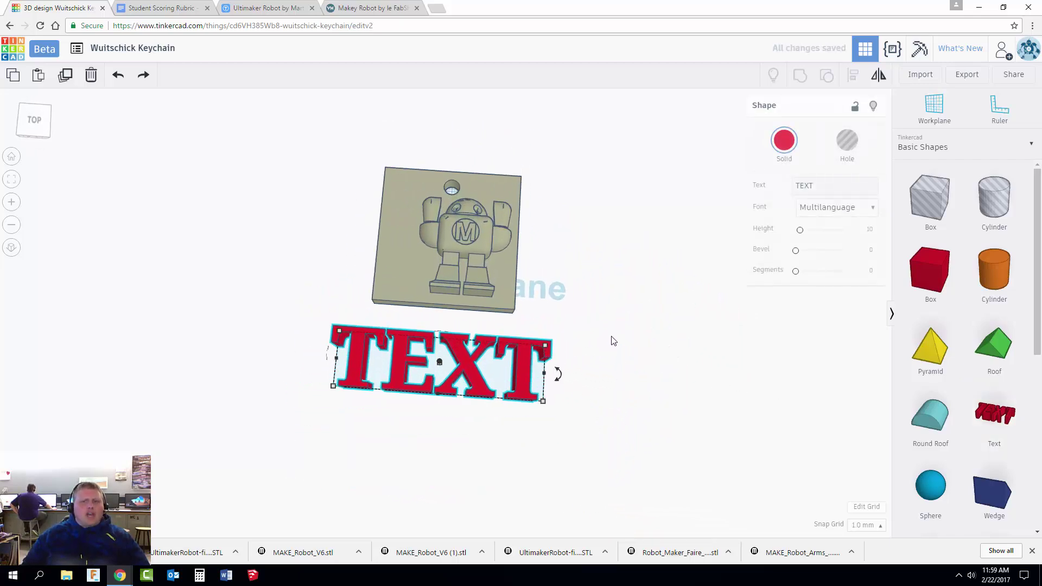
left_click(823, 184)
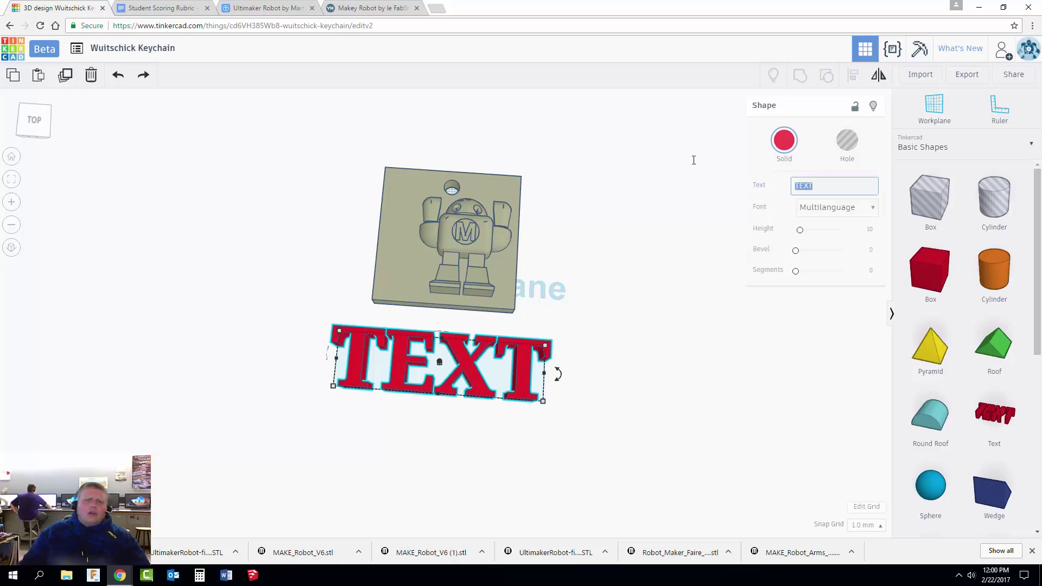
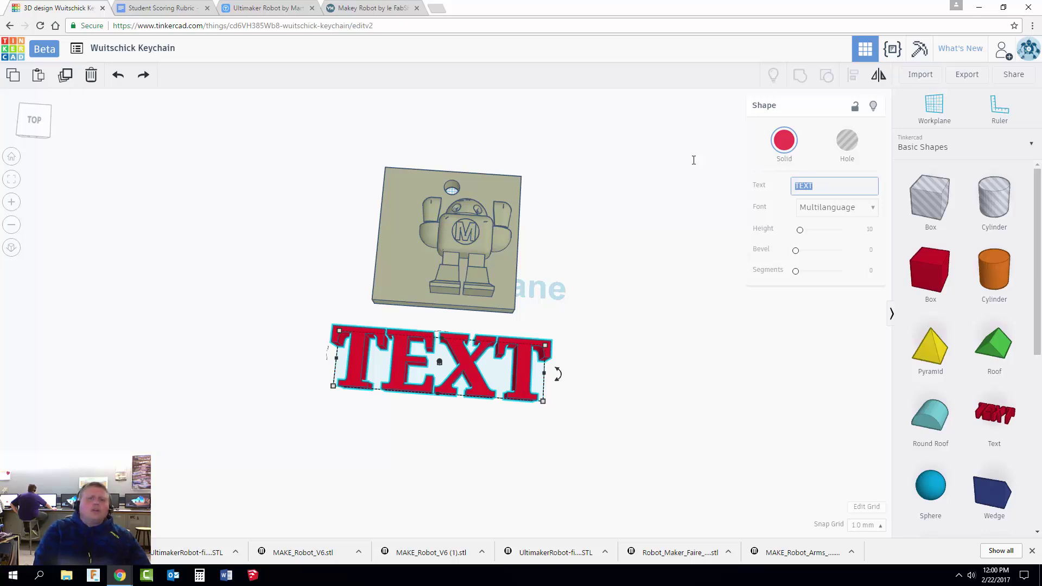
type("M")
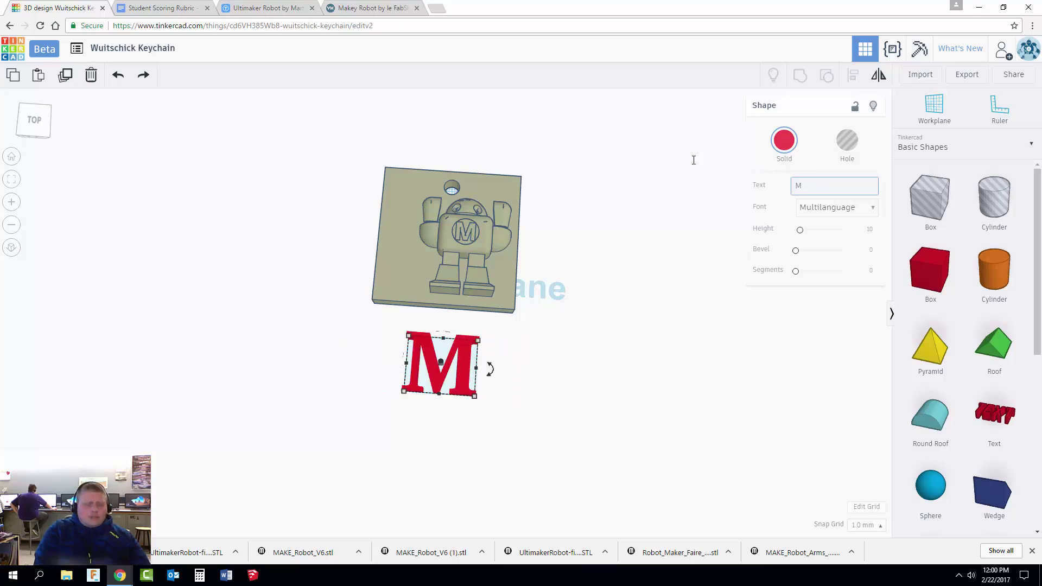
type("AKER")
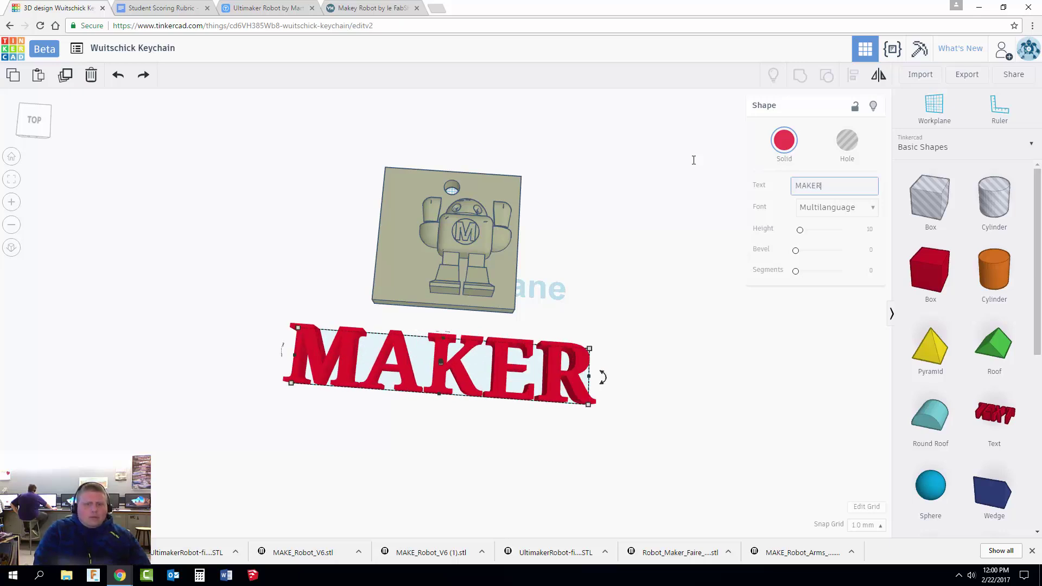
type("!")
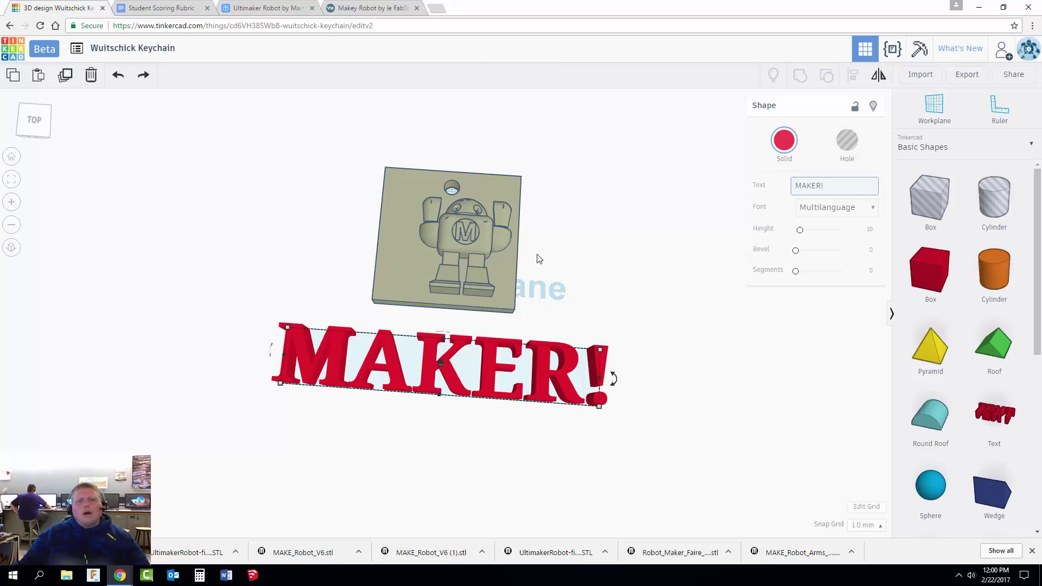
Change the MAKER! text's font to Sans Mono.
right_click_drag(602, 305, 843, 232)
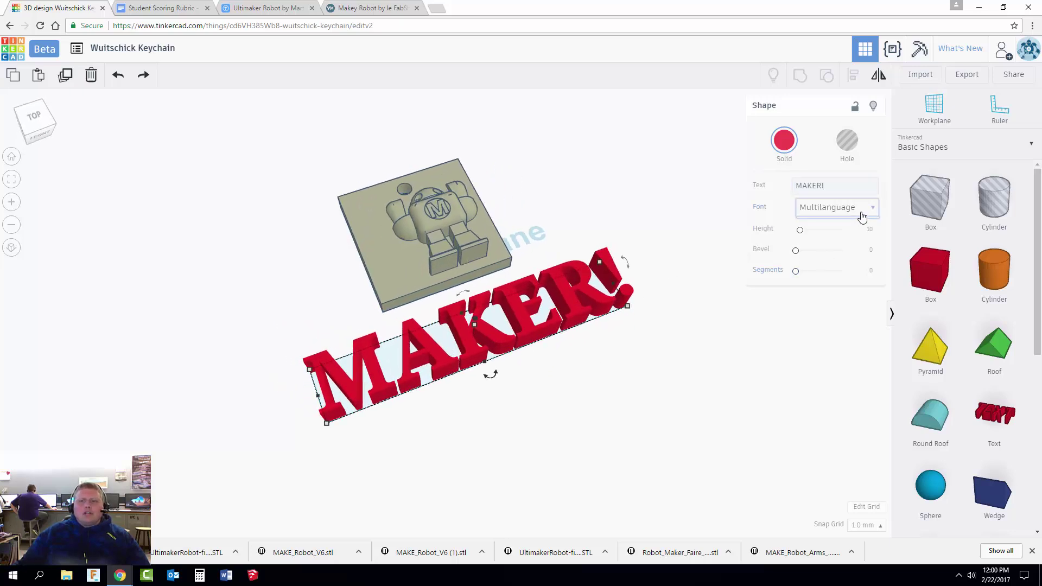
left_click(860, 210)
left_click(820, 249)
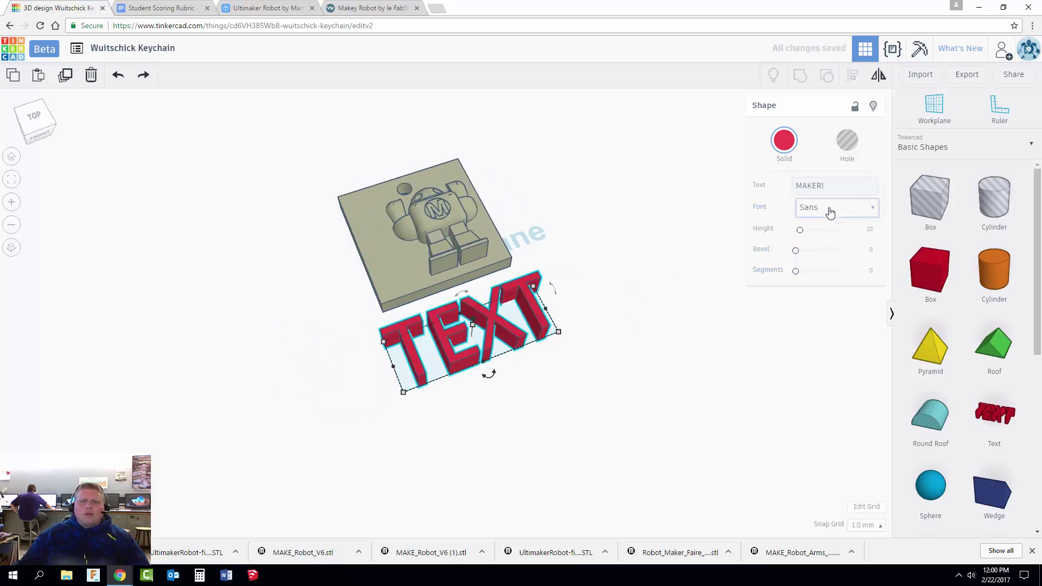
left_click(827, 211)
left_click(815, 258)
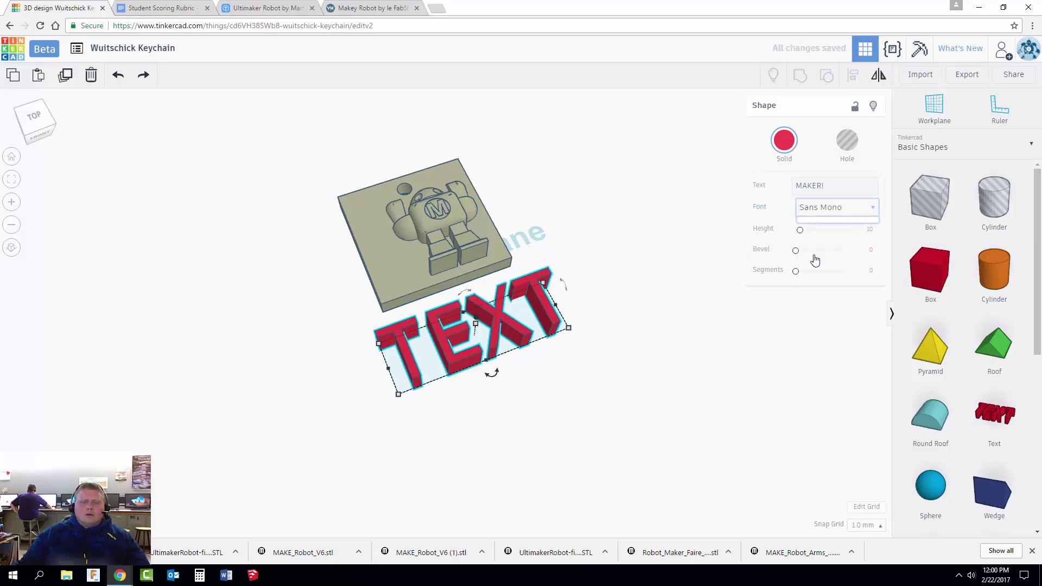
left_click(610, 372)
right_click_drag(646, 368, 563, 279)
left_click(565, 271)
left_click(565, 270)
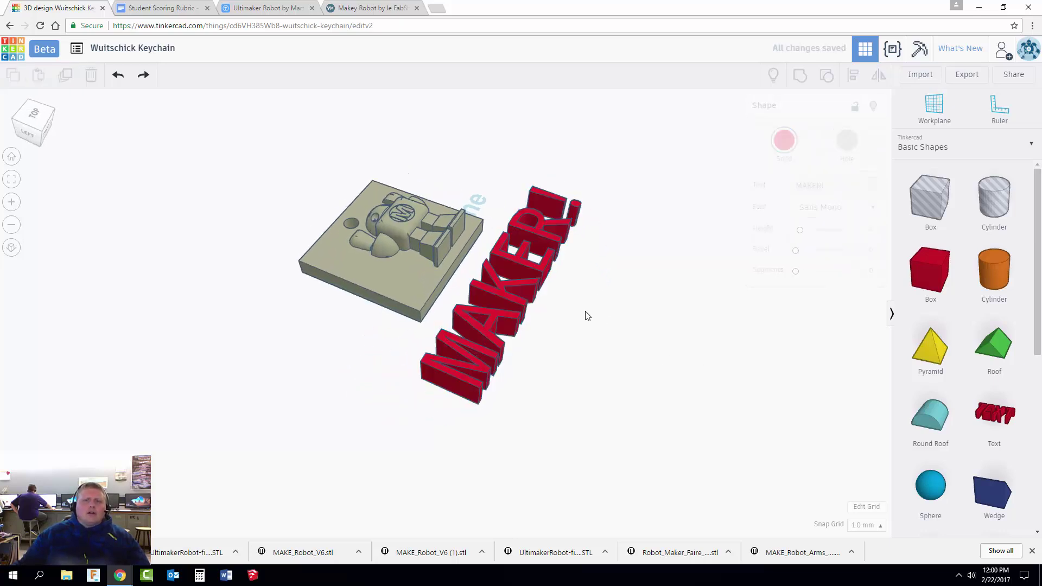
Rotate the MAKER! text a quarter turn to run along the slab's left side and move it over that edge.
right_click_drag(583, 314, 635, 339)
left_click(543, 342)
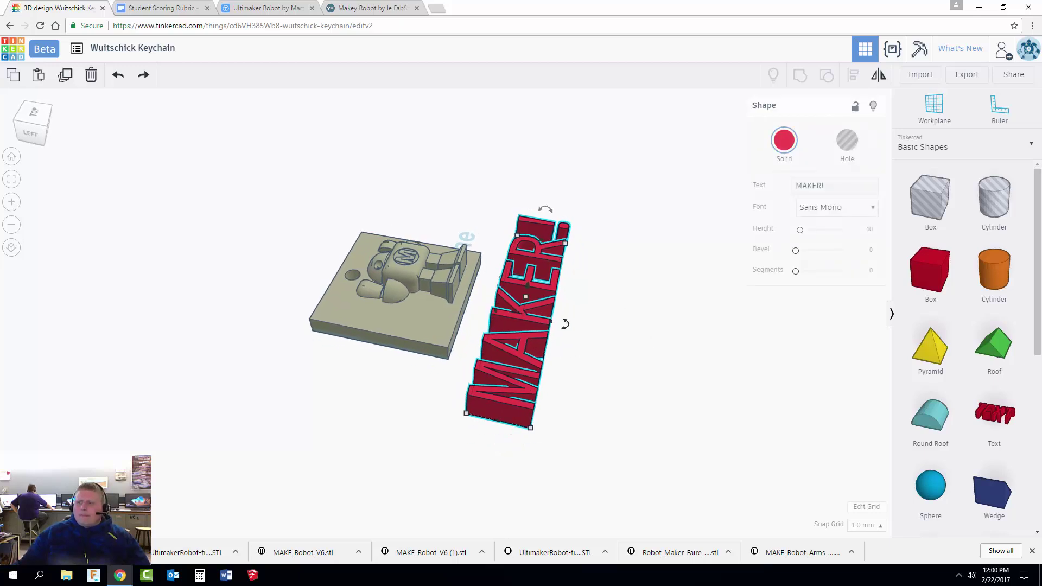
left_click_drag(544, 211, 544, 211)
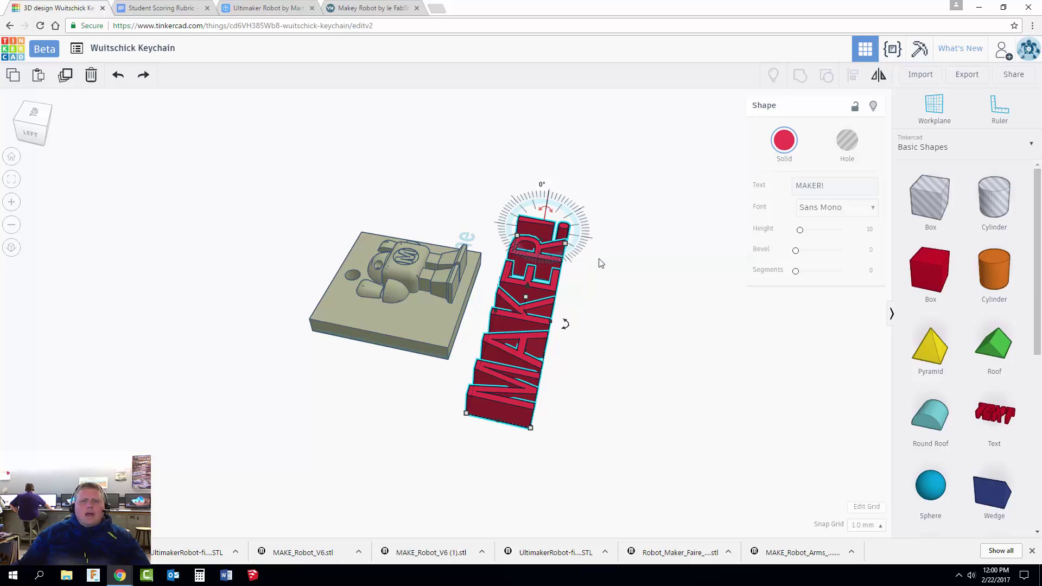
right_click_drag(600, 263, 539, 377)
right_click_drag(572, 332, 459, 384)
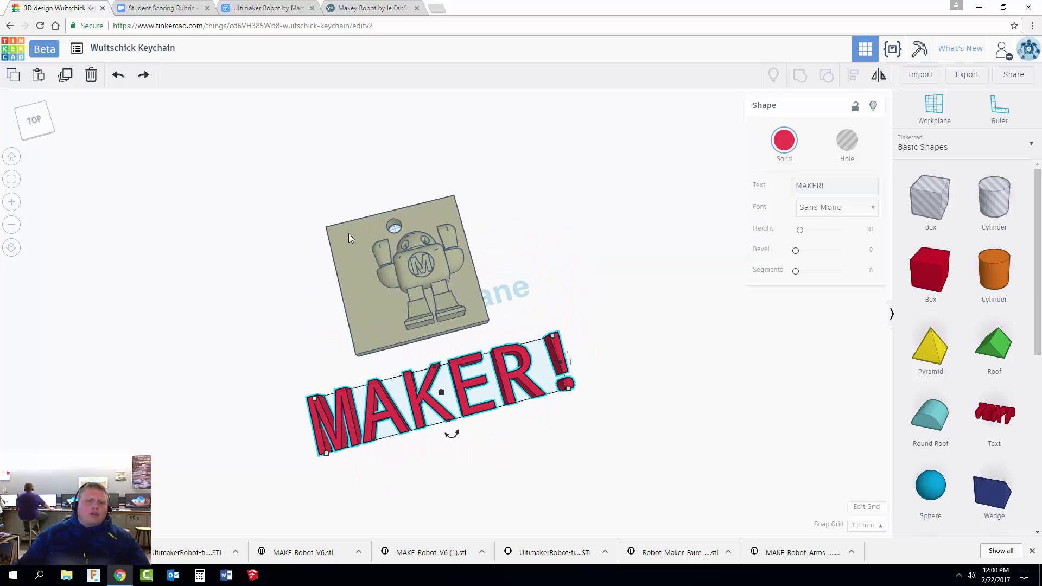
left_click_drag(454, 433, 484, 387)
left_click(318, 450)
right_click_drag(320, 450, 568, 315)
left_click_drag(563, 283, 447, 362)
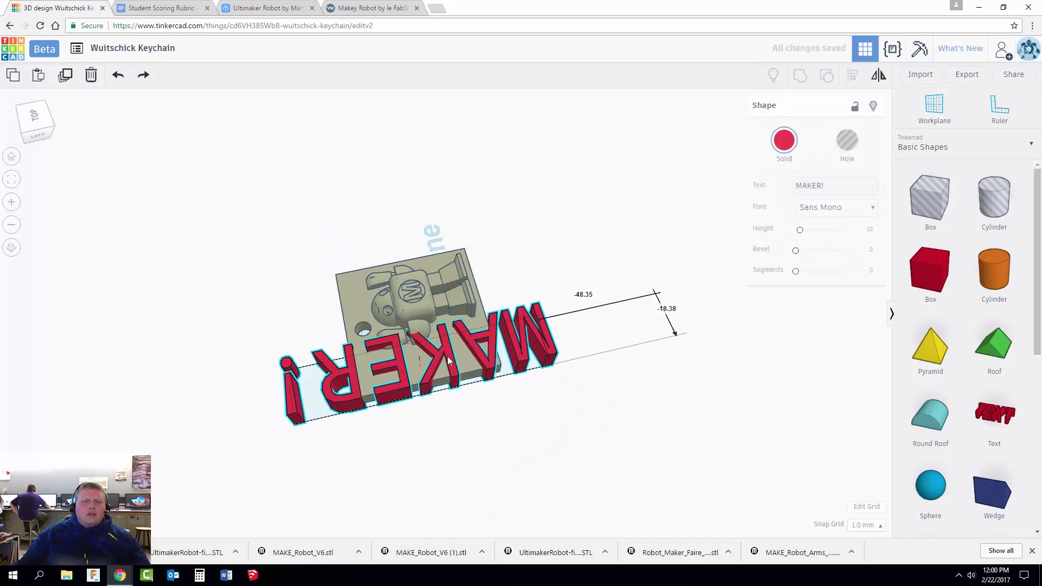
right_click_drag(646, 365, 532, 336)
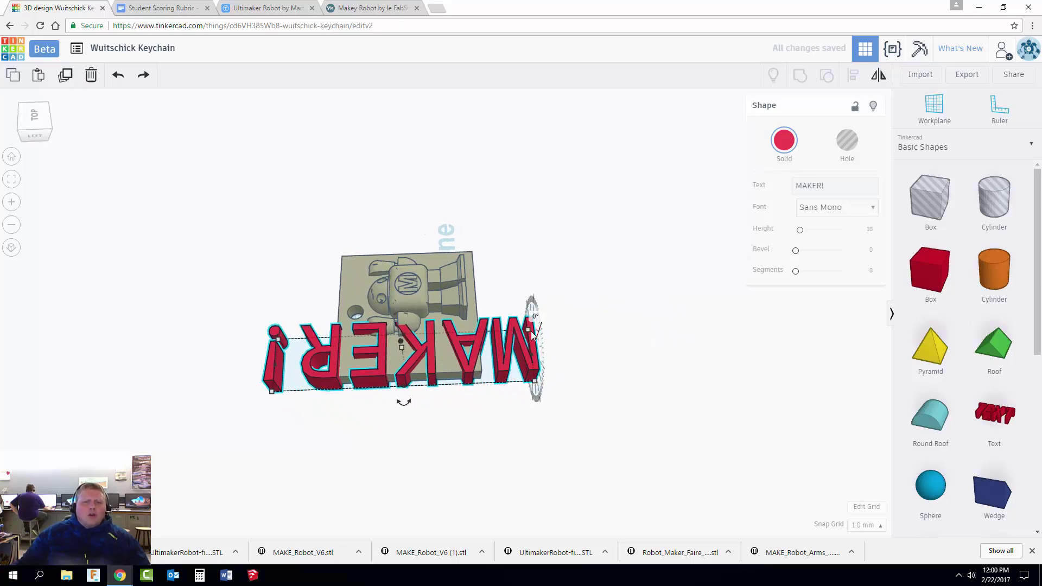
Review the Text criterion in the student scoring rubric, including the wording on distorted and stretched text.
left_click(190, 7)
left_click(471, 373)
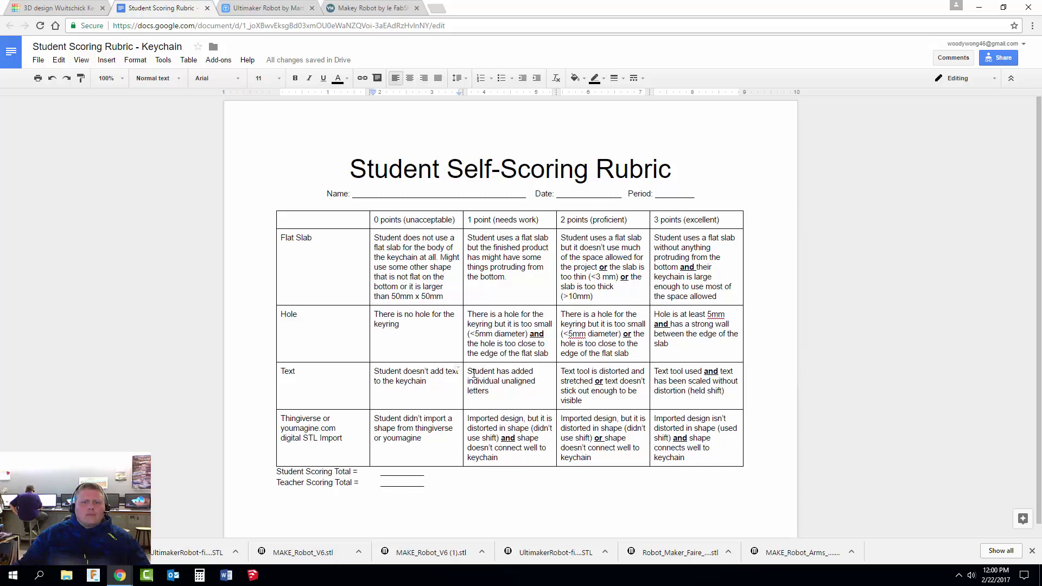
left_click_drag(562, 371, 624, 371)
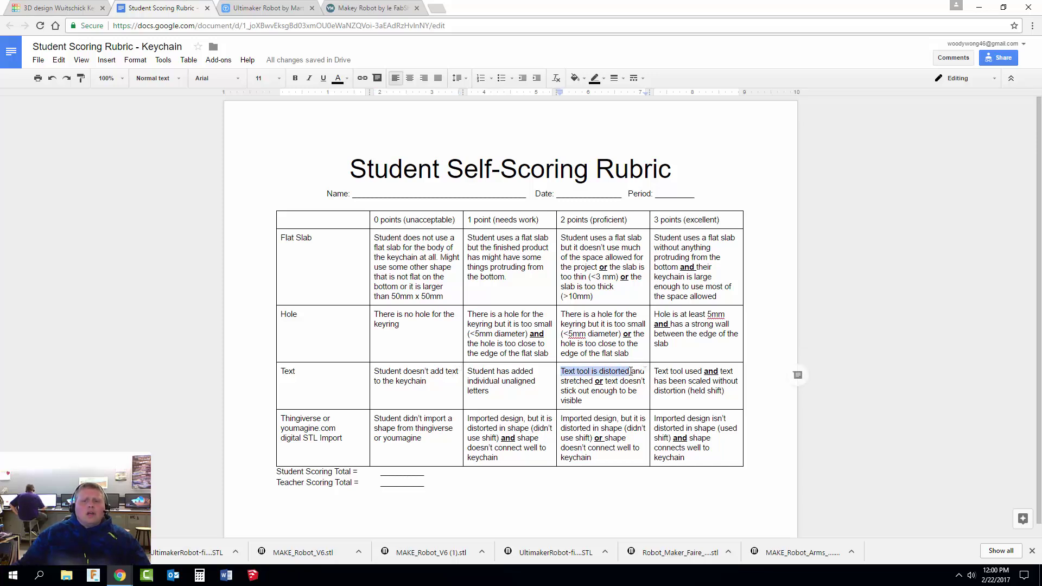
left_click(60, 7)
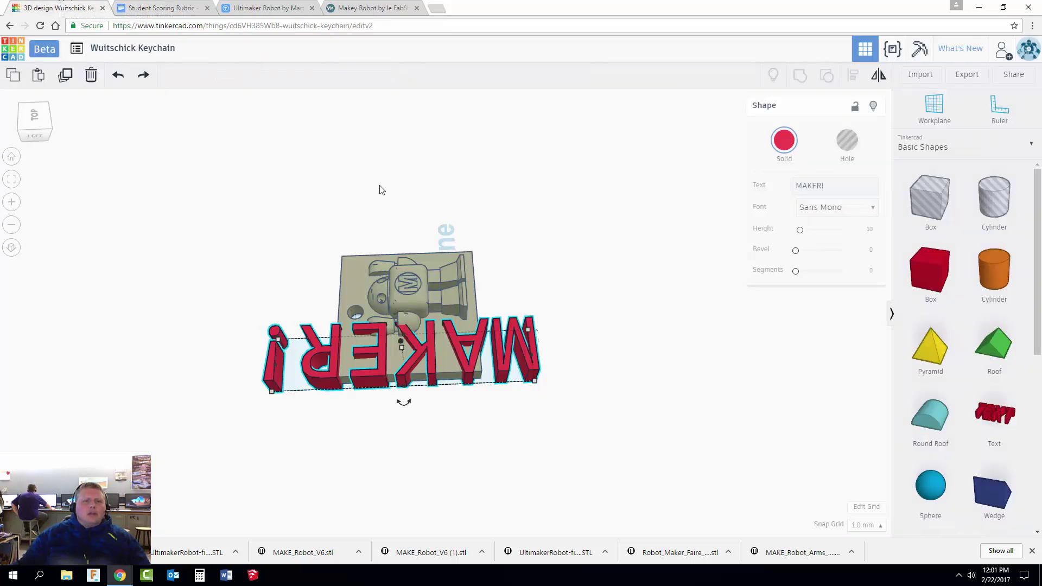
Try stretching the MAKER! text to 109 mm long and squashing its letters to 4.32 mm, and undo both distortions.
right_click_drag(248, 314, 263, 347)
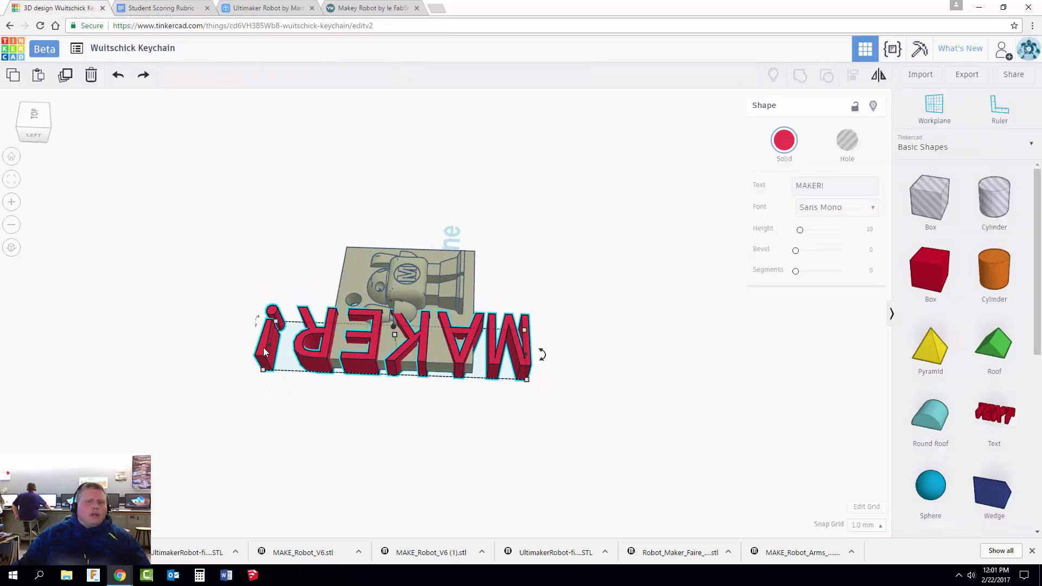
left_click_drag(270, 345, 226, 340)
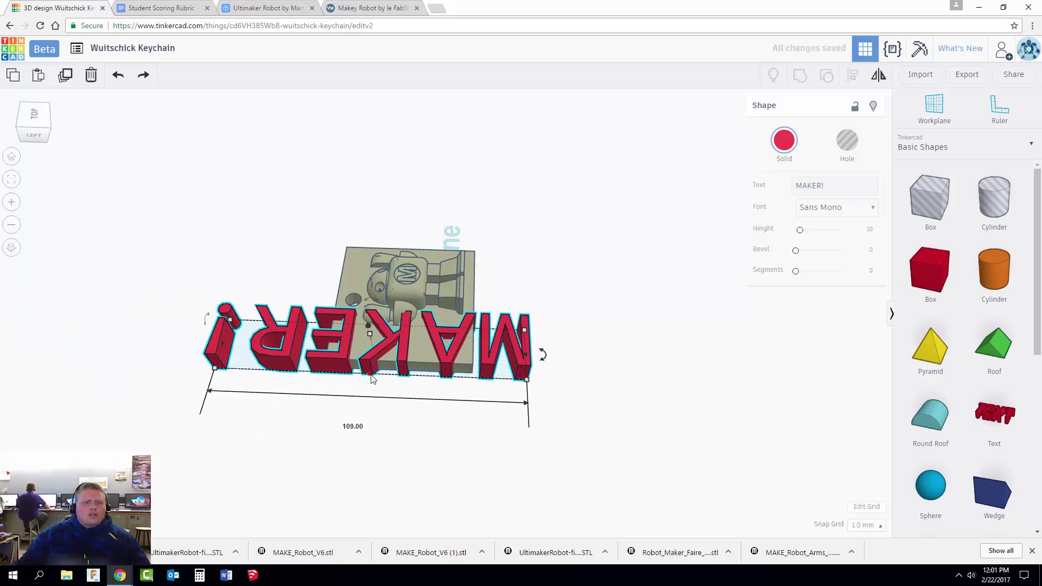
left_click_drag(372, 378, 392, 337)
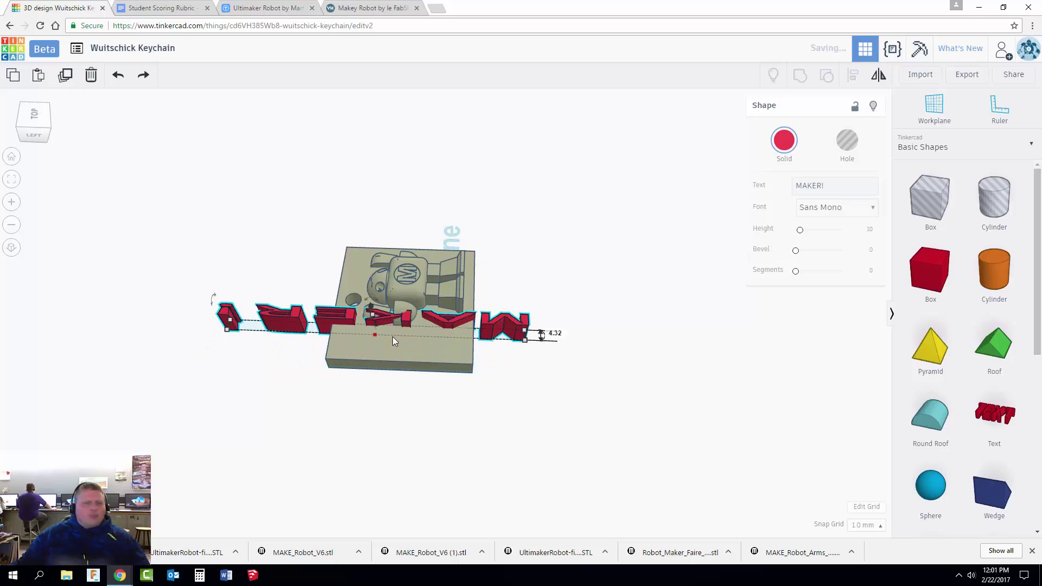
key("ctrl+z")
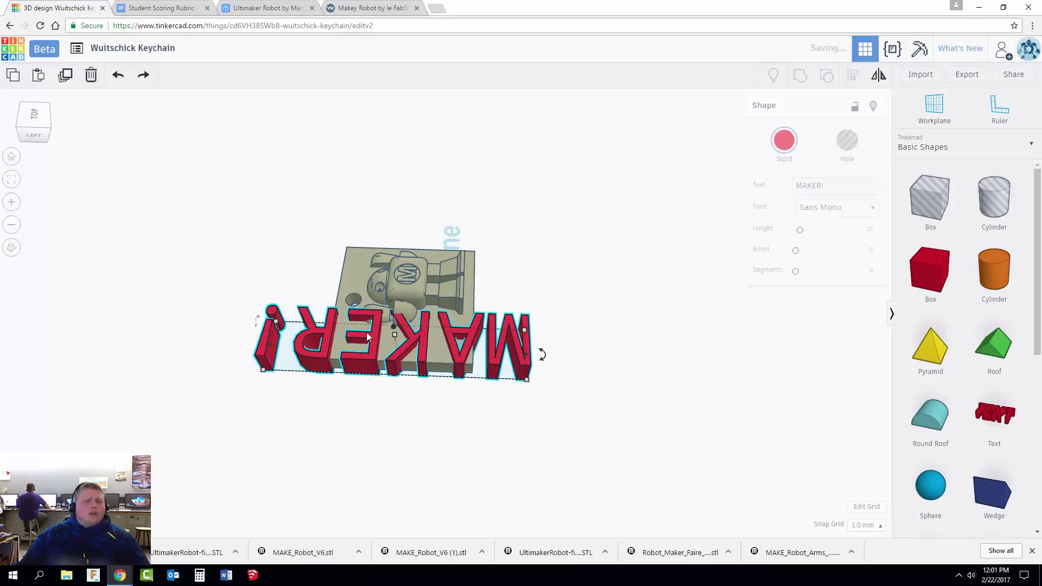
left_click(540, 421)
right_click_drag(544, 405, 509, 362)
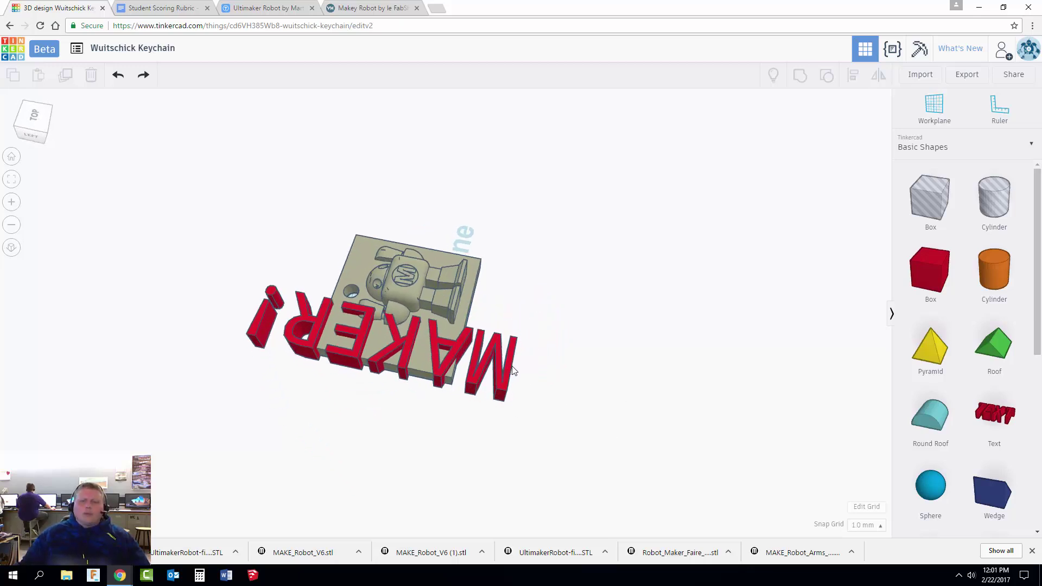
Scale the MAKER! text proportionally to about 43.9 by 9.71 mm and move it against the slab's left edge.
right_click_drag(573, 396, 480, 378)
left_click(480, 377)
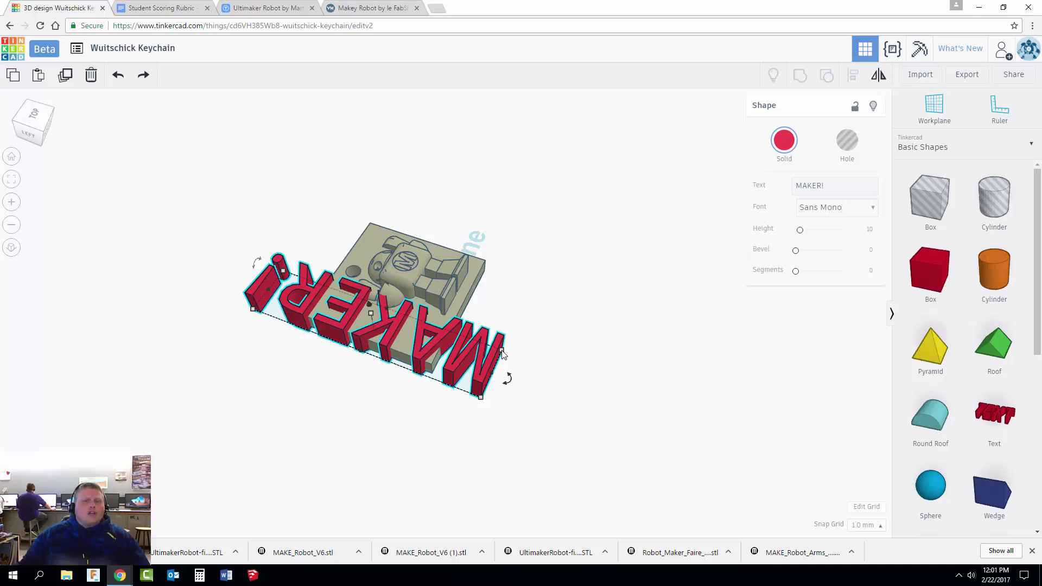
left_click_drag(502, 351, 359, 346)
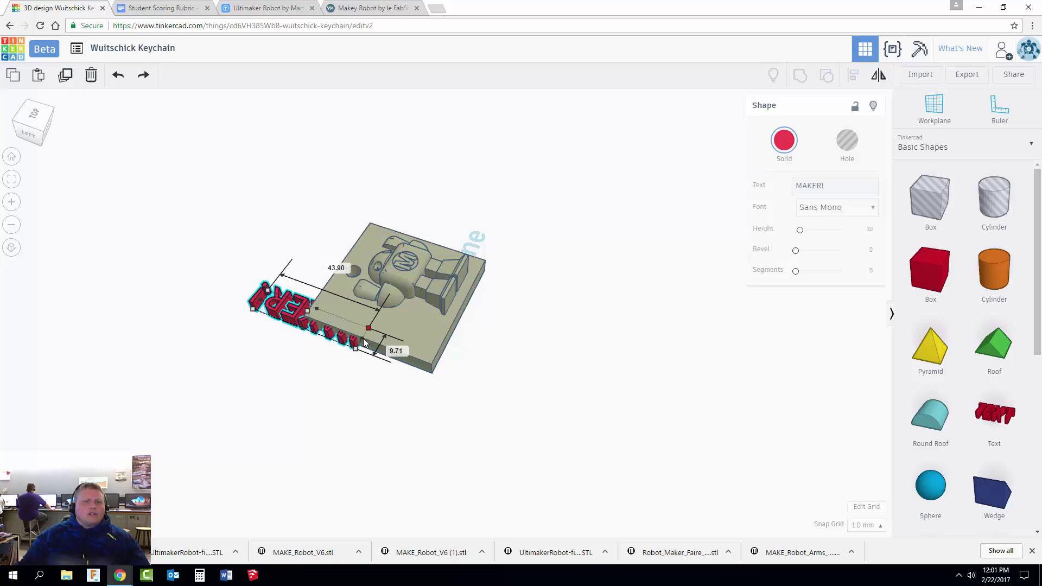
left_click_drag(295, 320, 350, 345)
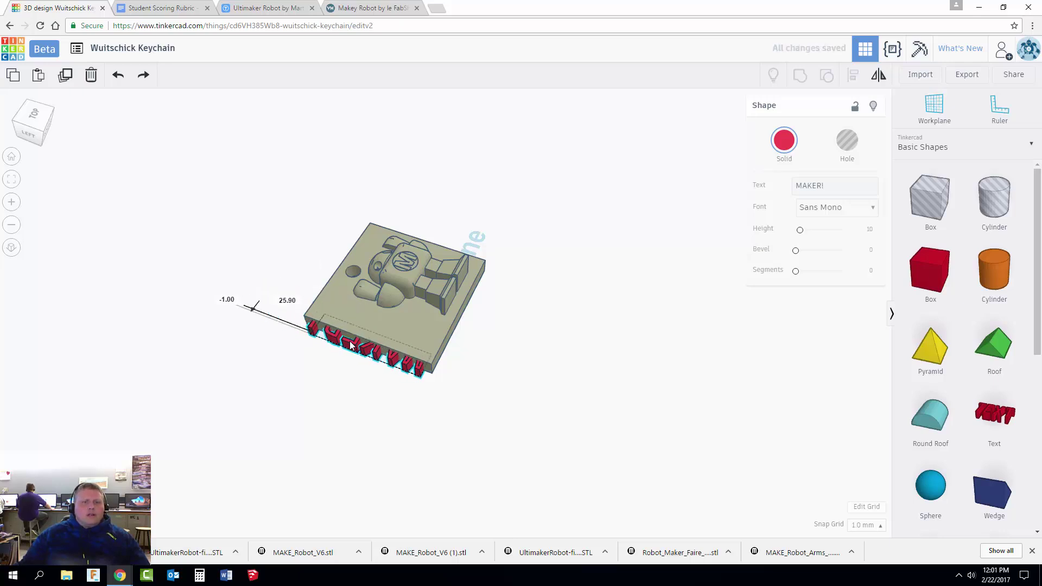
Raise the MAKER! text's height to 8 mm so the letters stick out above the slab.
right_click_drag(350, 343, 386, 342)
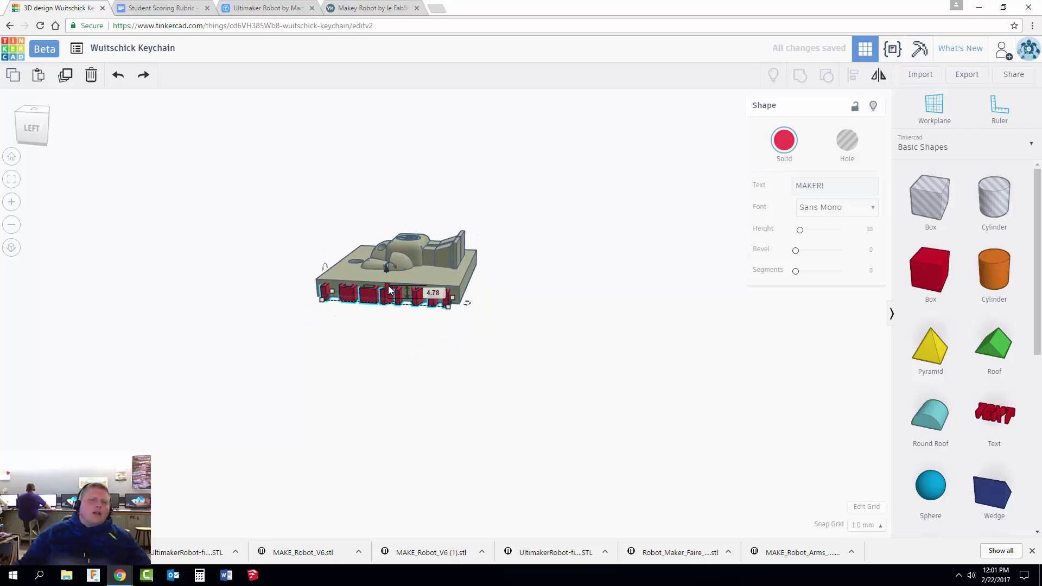
left_click_drag(388, 285, 390, 276)
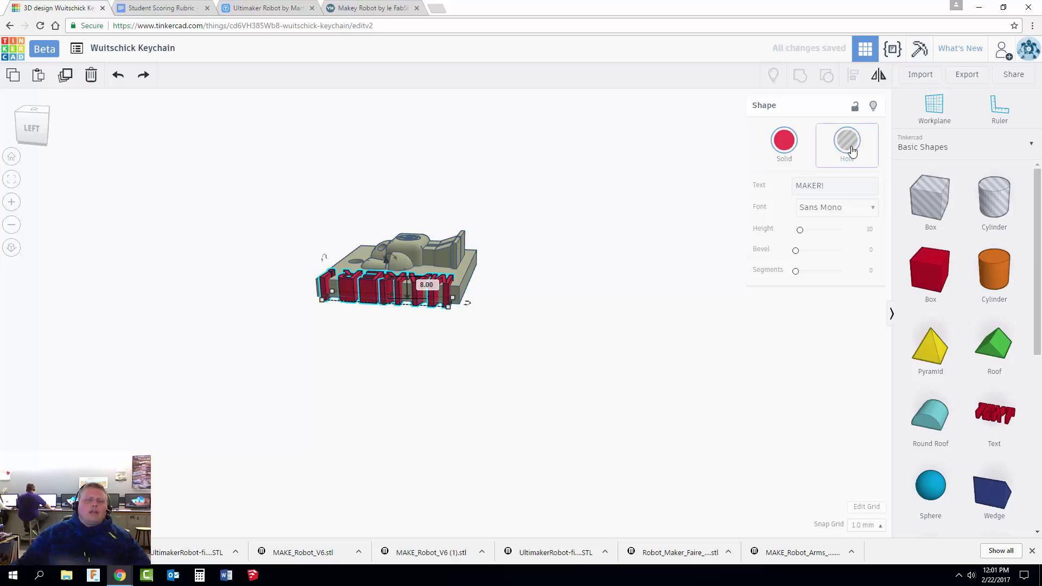
left_click(556, 280)
Move the MAKER! text 8 mm inward onto the slab, beside the robot.
right_click_drag(556, 280, 380, 354)
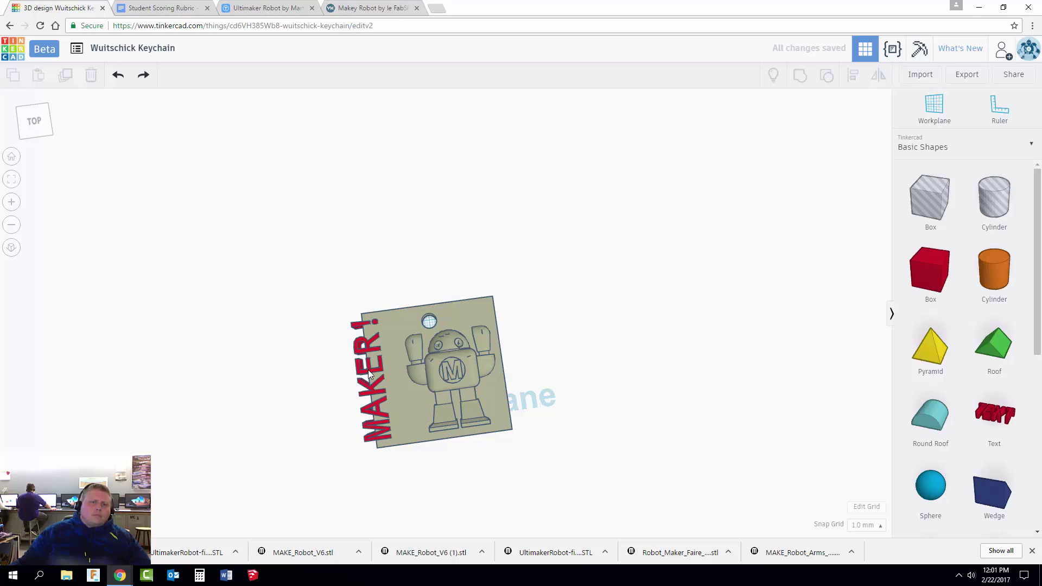
left_click_drag(368, 367, 390, 367)
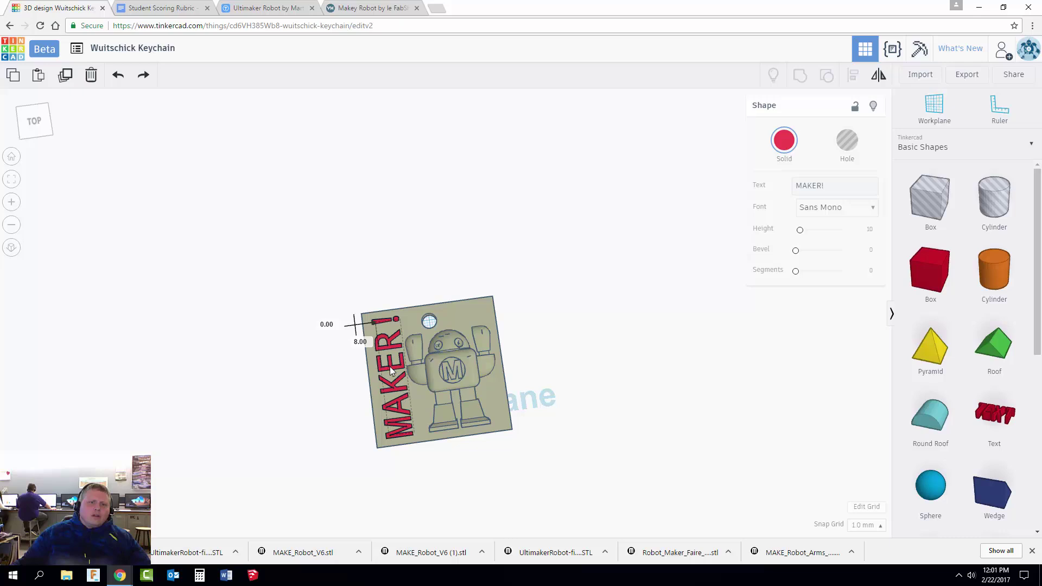
left_click(345, 375)
left_click(403, 435)
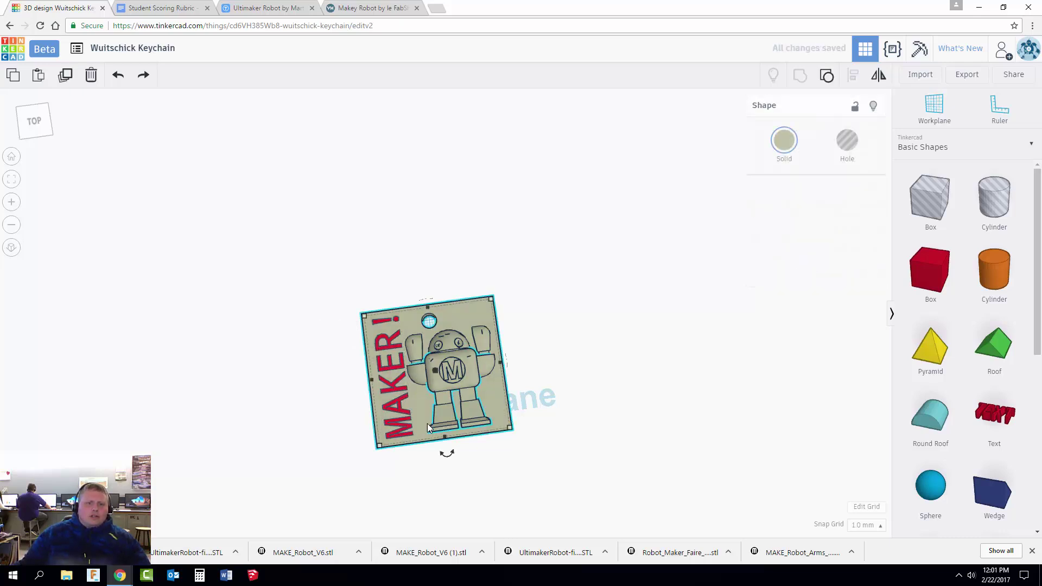
Select the MAKER! text and nudge it slightly along the slab's left side toward its exclamation-mark end.
right_click_drag(428, 423, 465, 389)
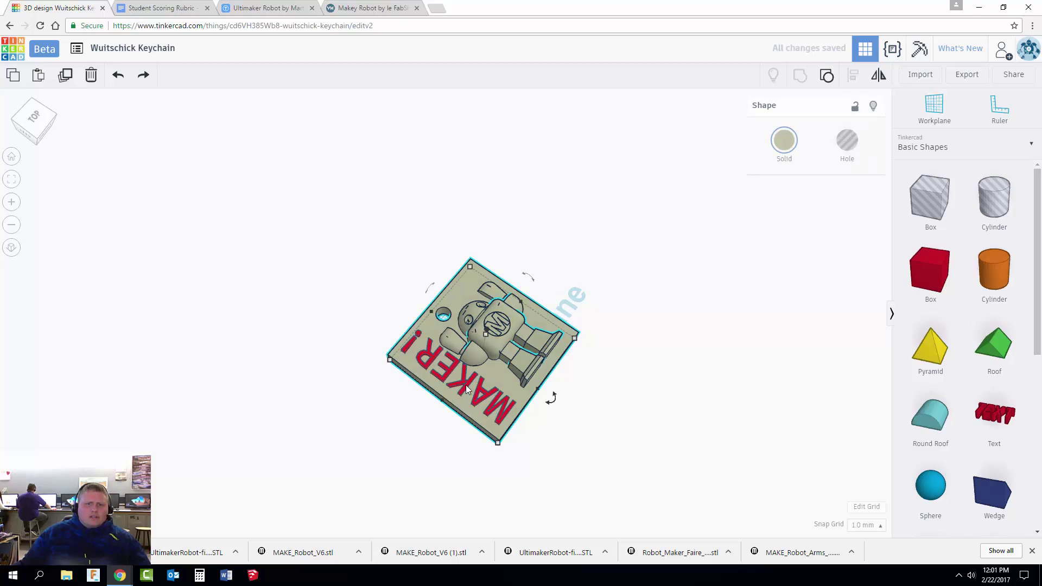
left_click(466, 388)
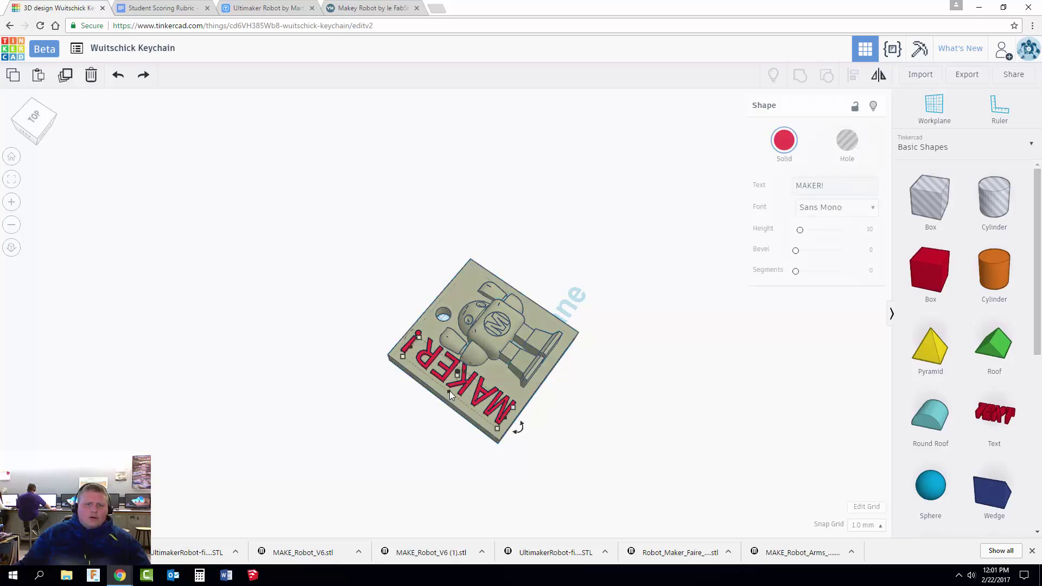
left_click_drag(449, 391, 454, 388, "shift")
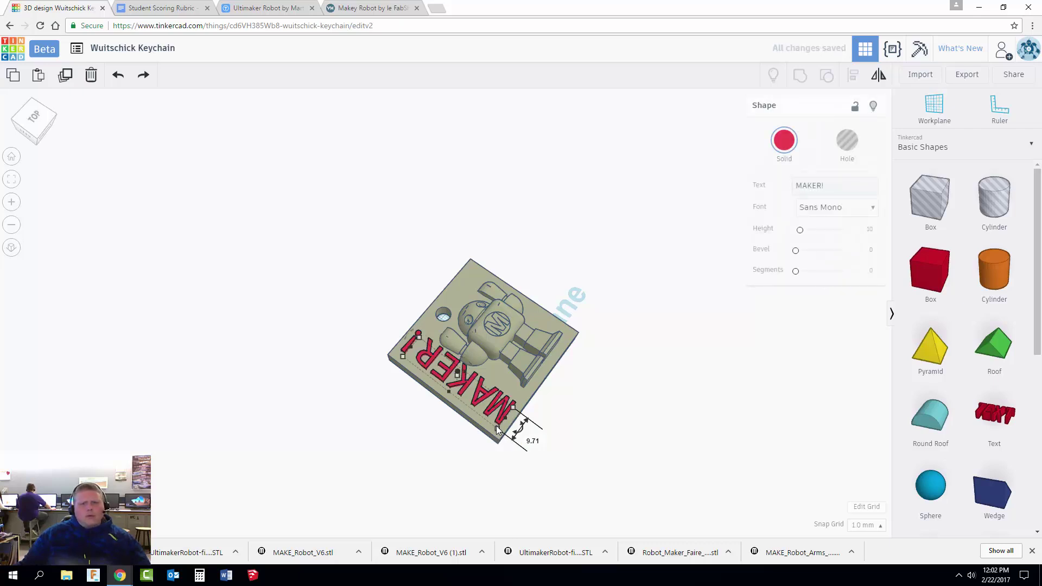
left_click_drag(504, 417, 501, 413)
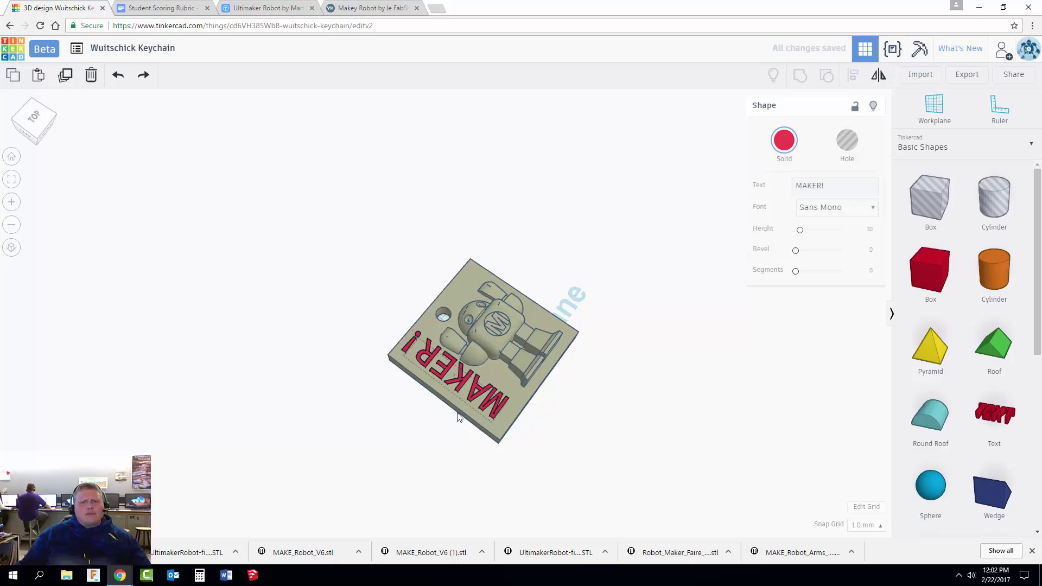
Nudge the MAKER! text slightly on the slab and change it from a solid to a hole.
right_click_drag(501, 413, 496, 283)
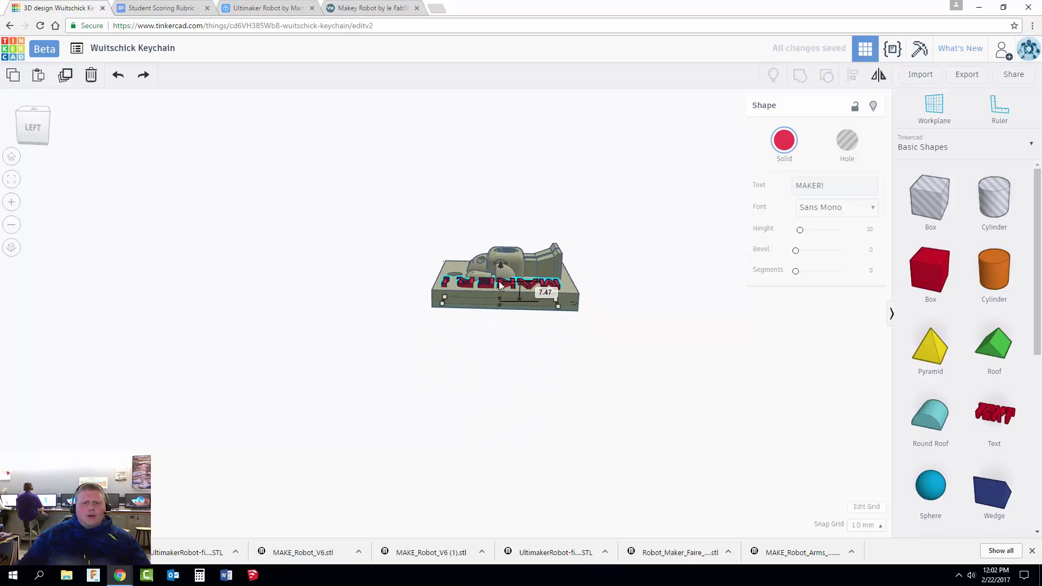
left_click_drag(499, 283, 502, 283)
left_click(595, 295)
right_click_drag(595, 295, 489, 324)
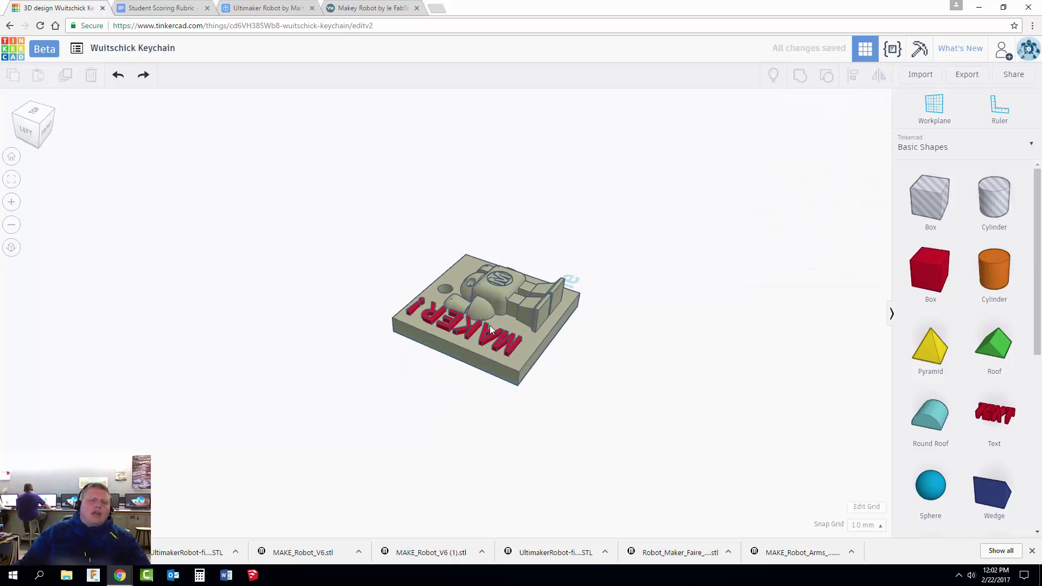
left_click(458, 320)
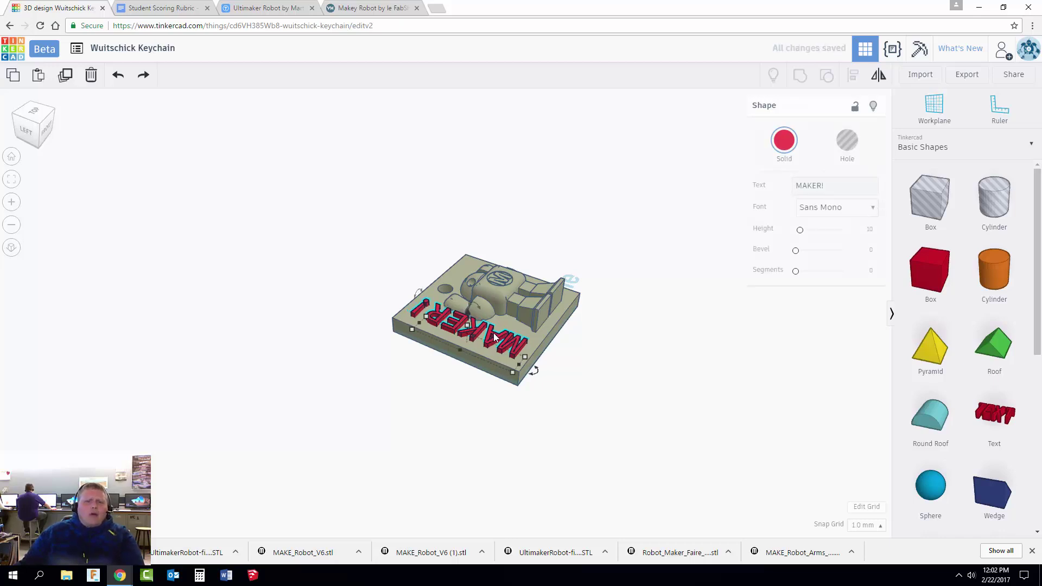
right_click_drag(568, 351, 593, 353)
left_click(856, 144)
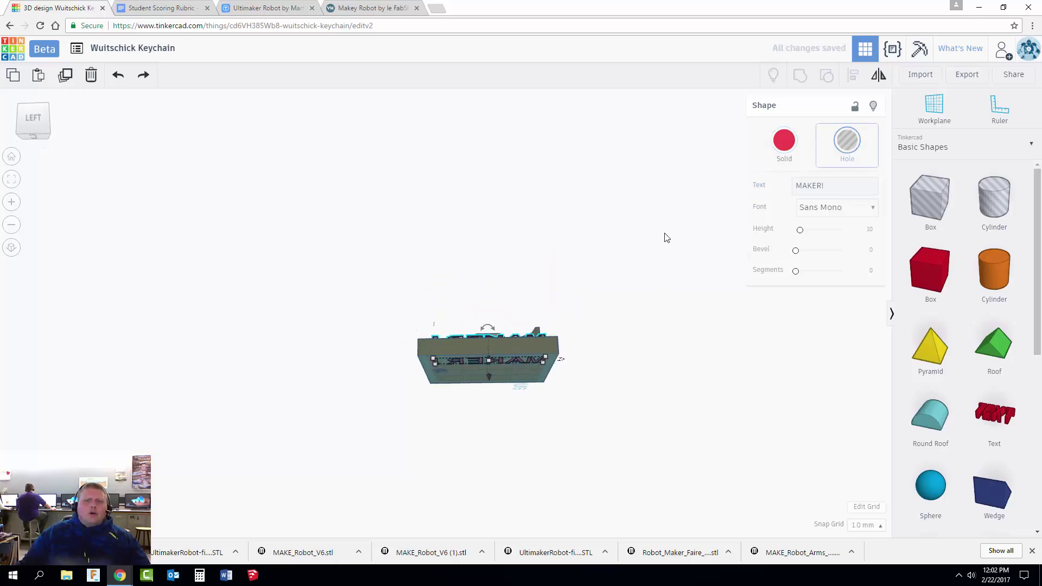
Raise the MAKER! text hole 2 mm off the workplane and nudge it slightly toward the robot.
right_click_drag(605, 302, 509, 394)
scroll(469, 378, "up", 5)
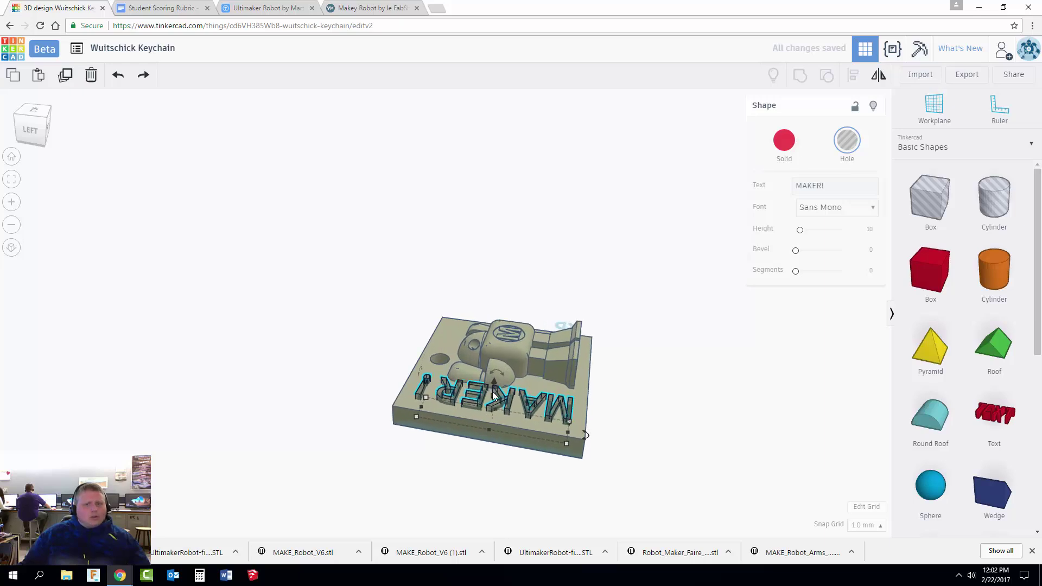
right_click_drag(447, 317, 463, 263)
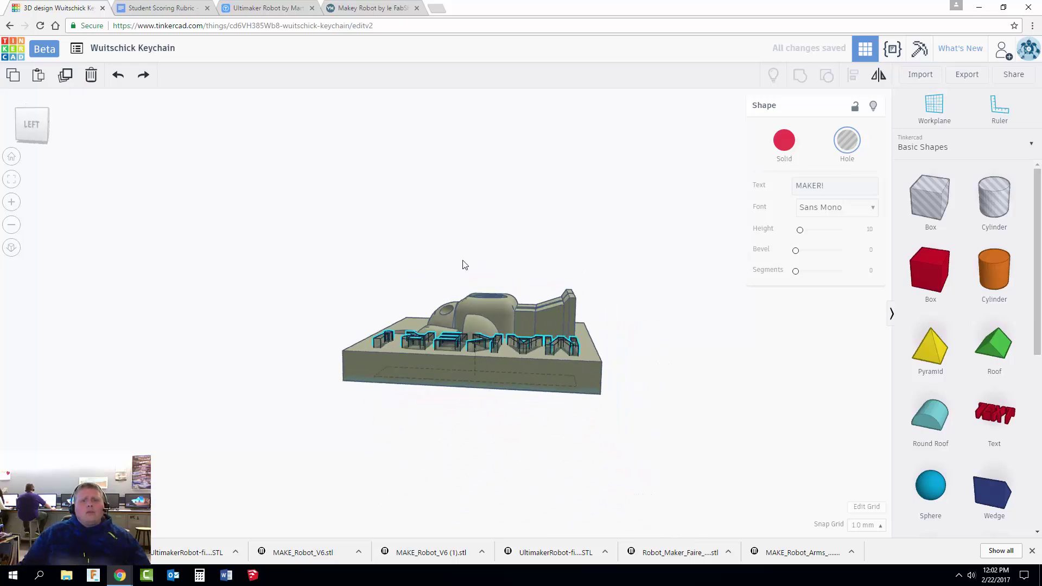
left_click_drag(479, 387, 478, 378)
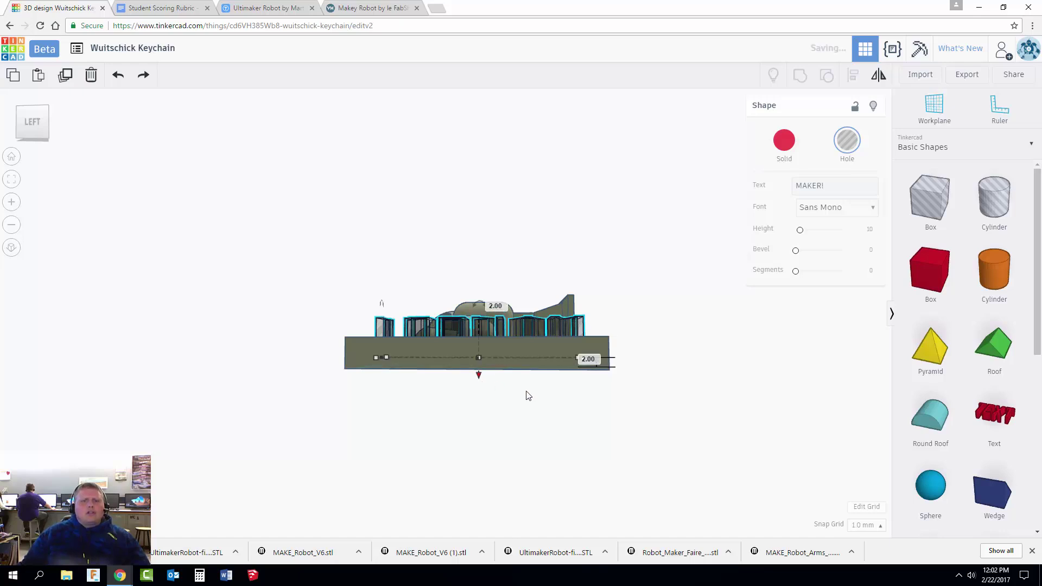
left_click(568, 413)
right_click_drag(568, 414, 424, 462)
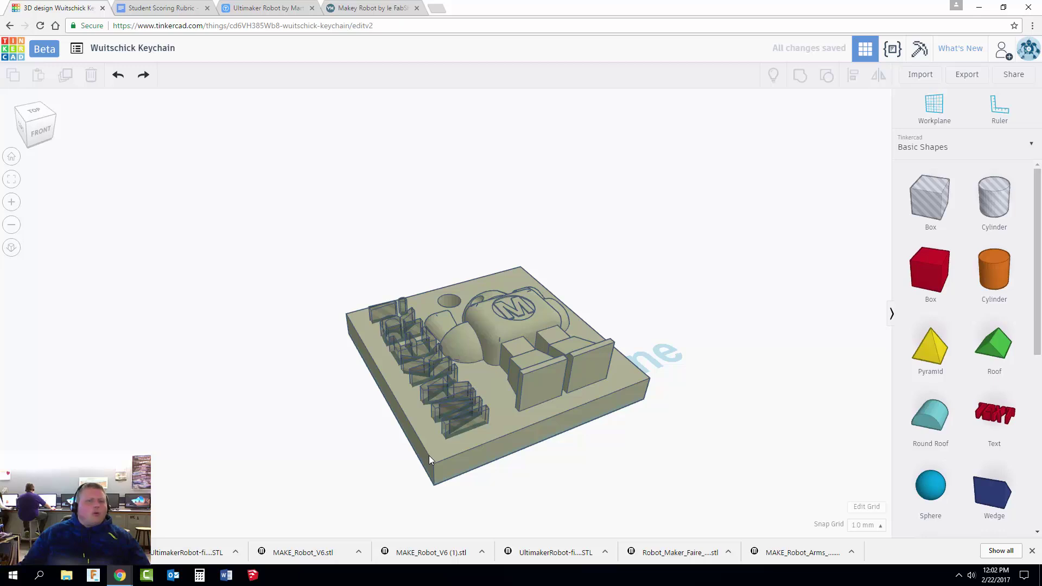
right_click_drag(333, 378, 266, 437)
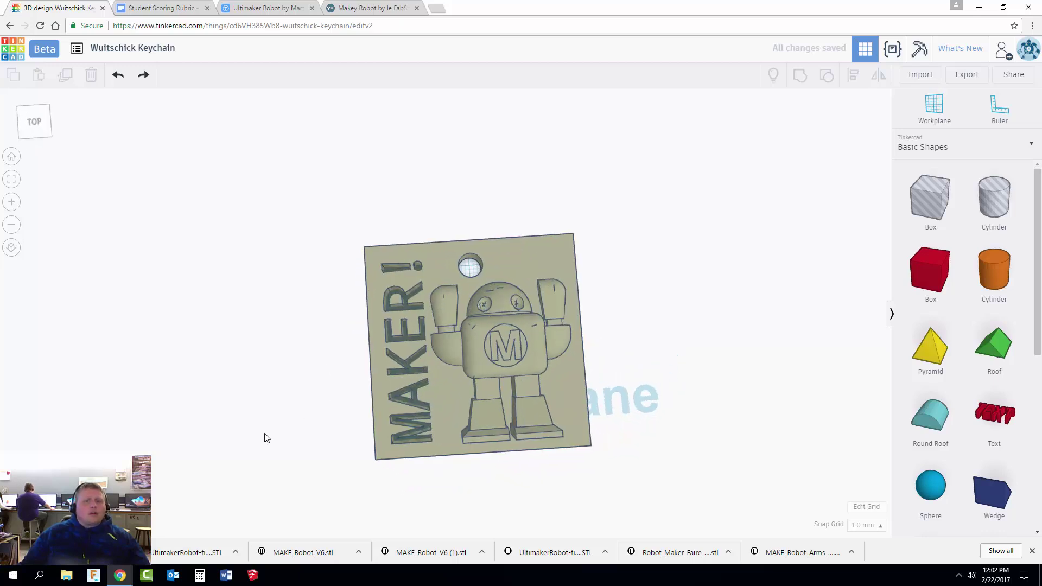
left_click(416, 373)
left_click(297, 418)
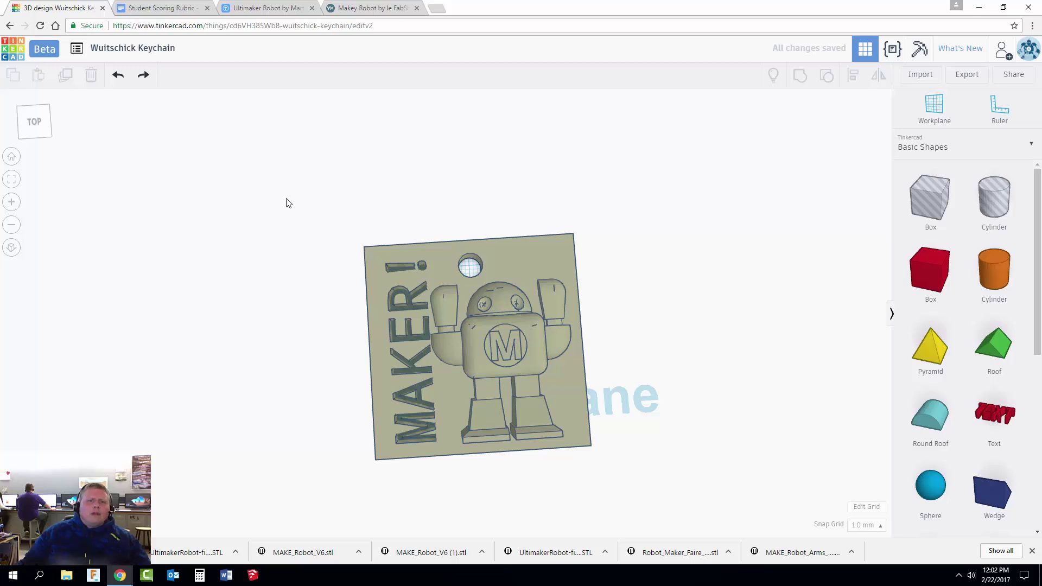
Select the slab with robot and the MAKER! hole, and group them to engrave the letters into the slab.
left_click_drag(251, 186, 790, 537)
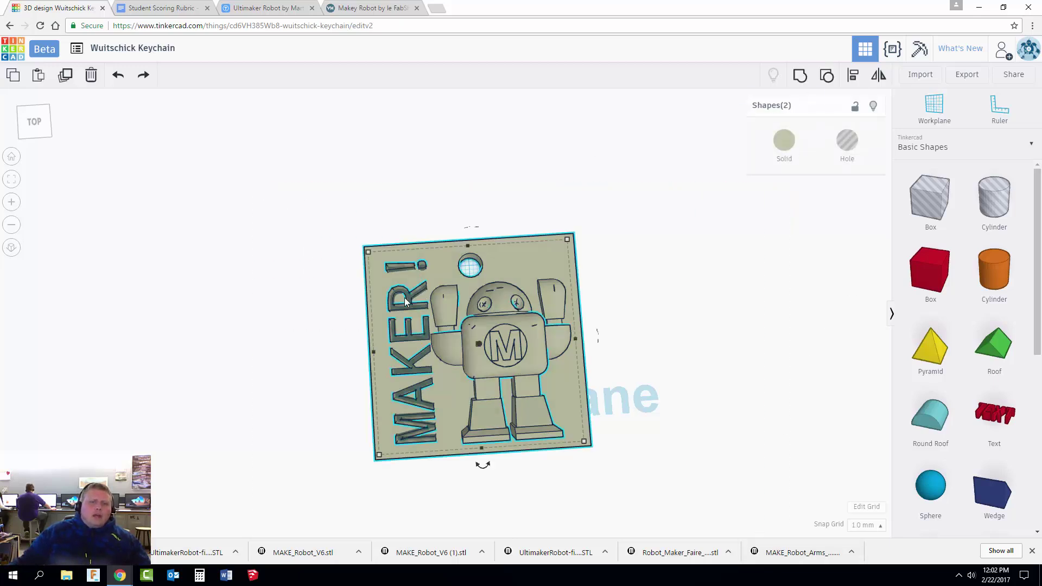
right_click_drag(406, 301, 759, 189)
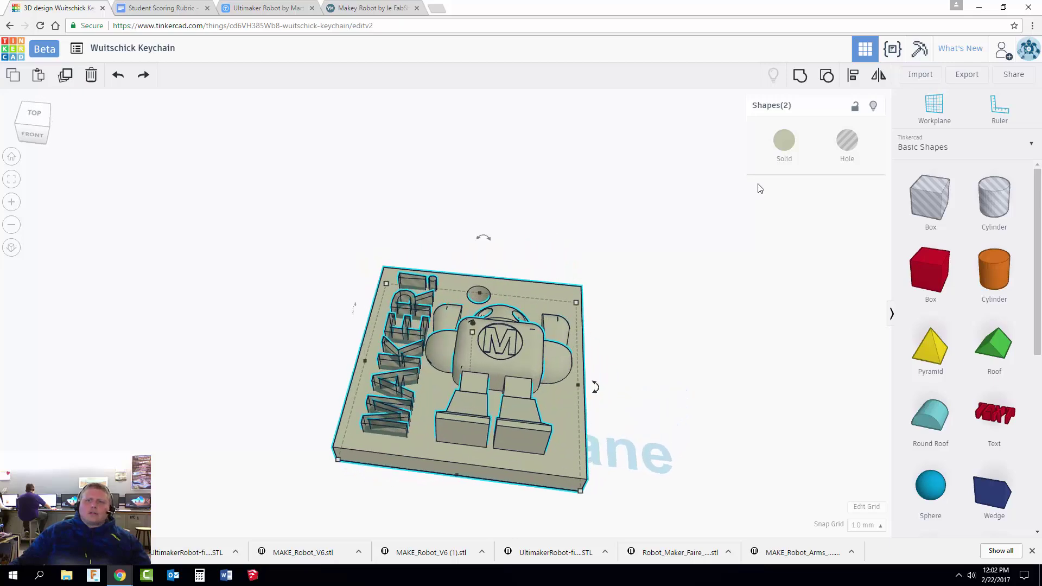
left_click(800, 75)
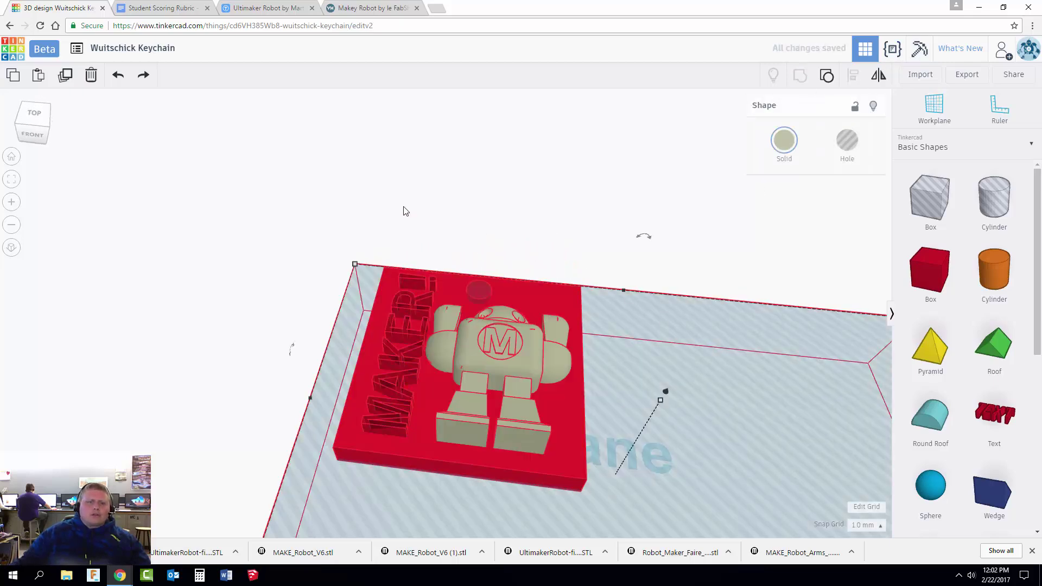
left_click(288, 221)
right_click_drag(288, 220, 282, 359)
scroll(282, 359, "down", 3)
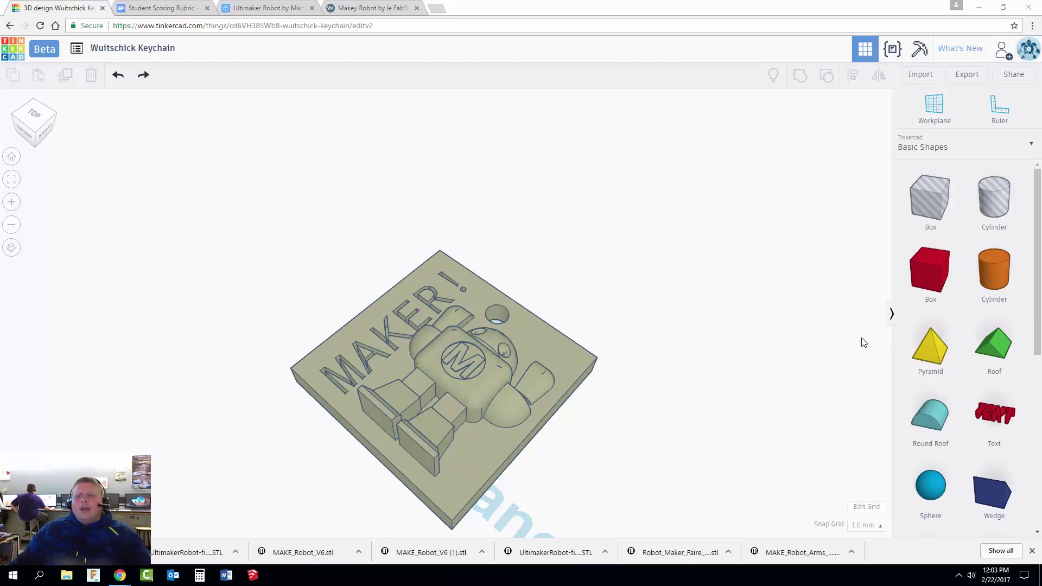
Place a Wedge on the workplane beside the keychain and change it to a hole.
scroll(863, 341, "down", 2)
scroll(993, 347, "down", 3)
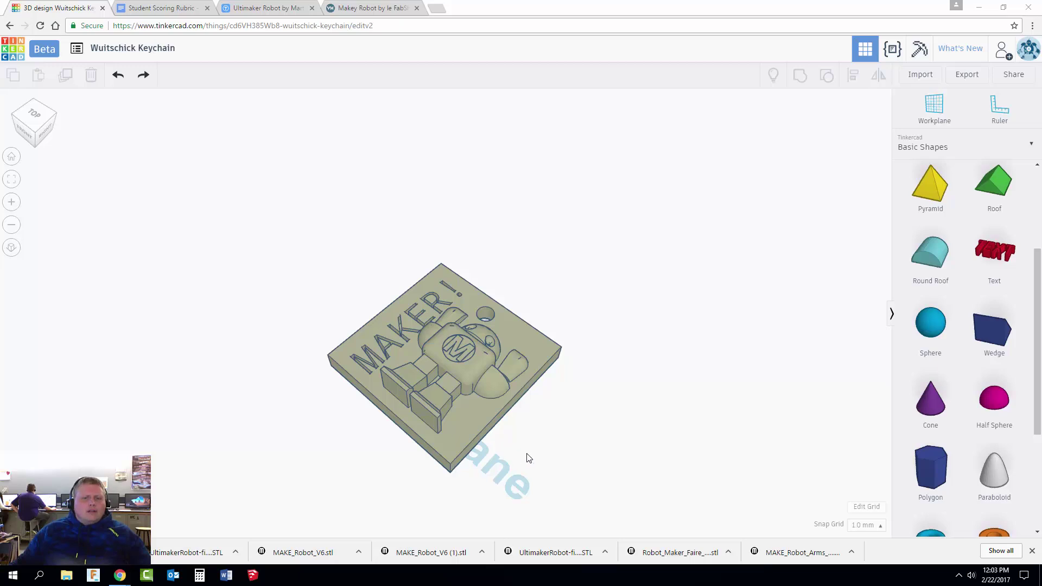
right_click_drag(529, 457, 467, 367)
left_click(483, 402)
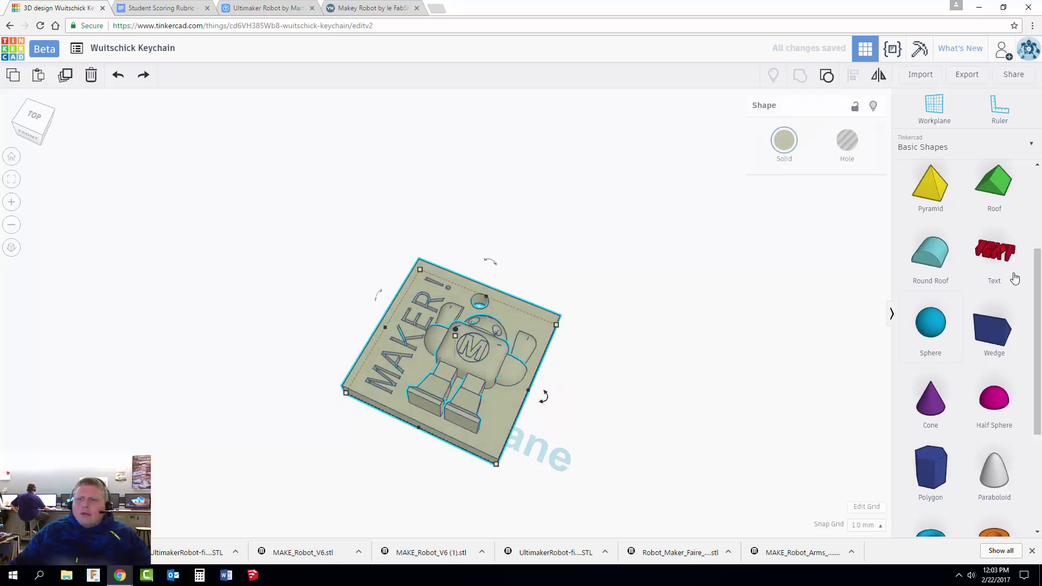
left_click_drag(1004, 337, 629, 347)
right_click_drag(642, 401, 661, 372)
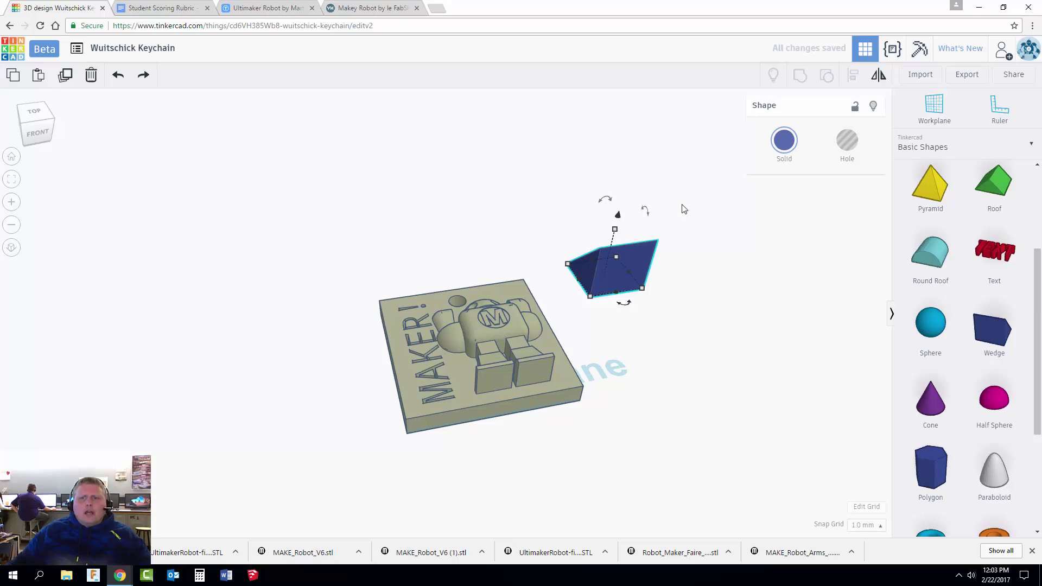
left_click(839, 149)
right_click_drag(700, 293, 656, 249)
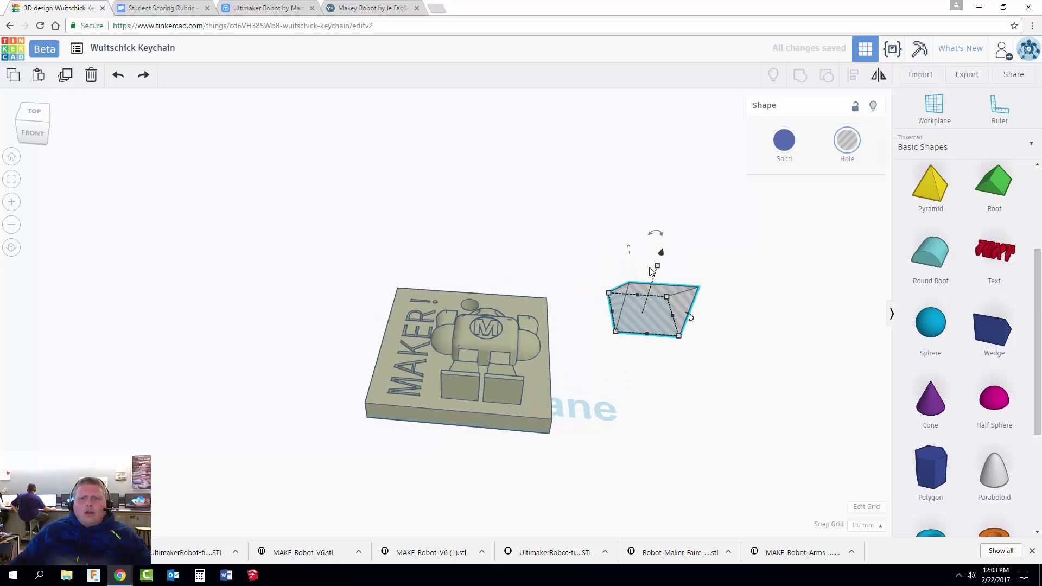
Rotate the wedge hole upright so its triangular profile faces up.
mouse_move(660, 233)
left_click_drag(659, 235, 625, 266)
left_click(695, 365)
right_click_drag(695, 365, 628, 428)
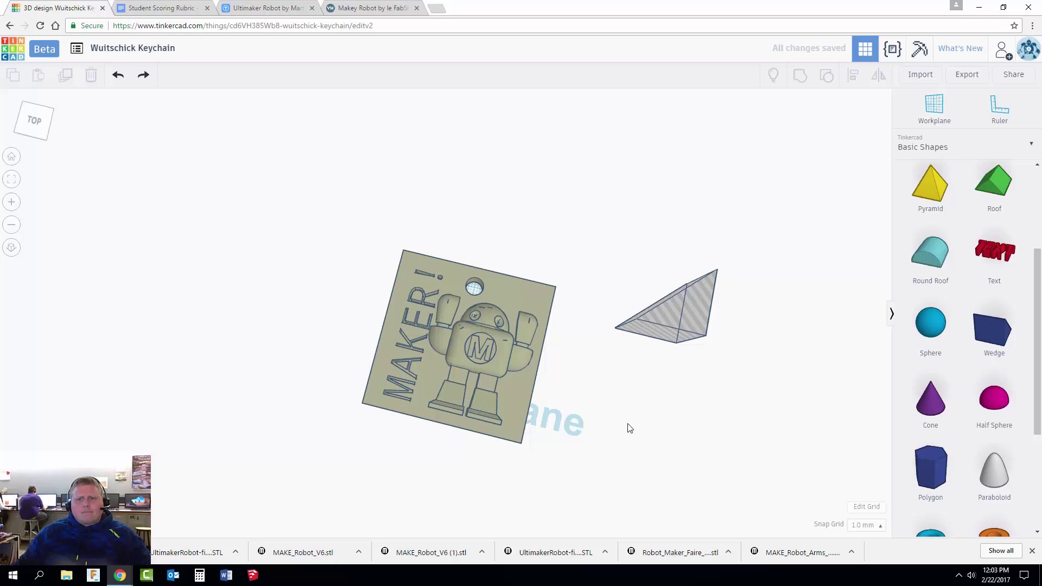
Scale the wedge hole to a 6 by 6 mm footprint and set its height to 8 mm.
left_click(682, 310)
left_click_drag(688, 285, 632, 314)
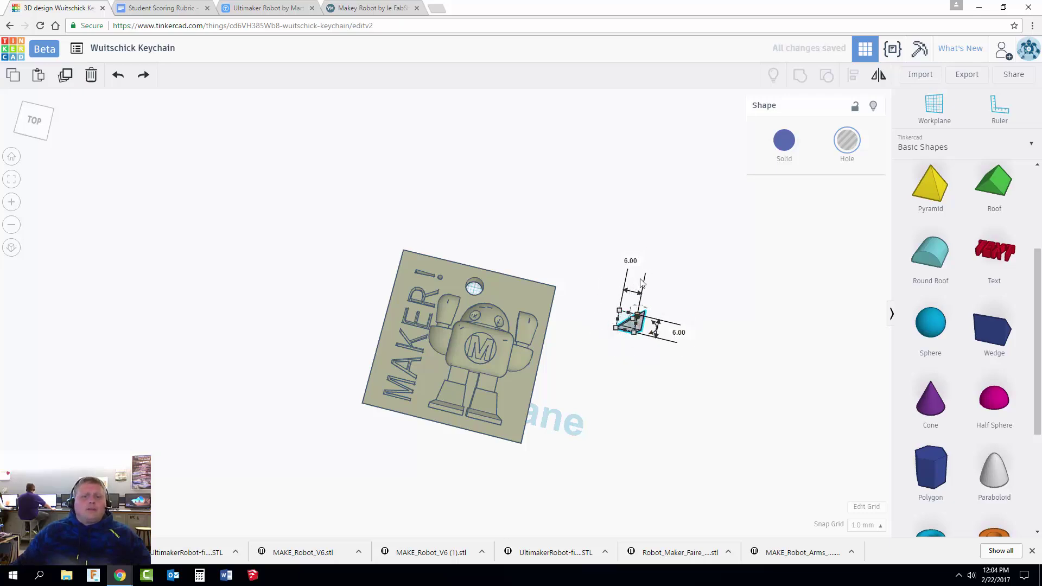
right_click_drag(613, 316, 616, 382)
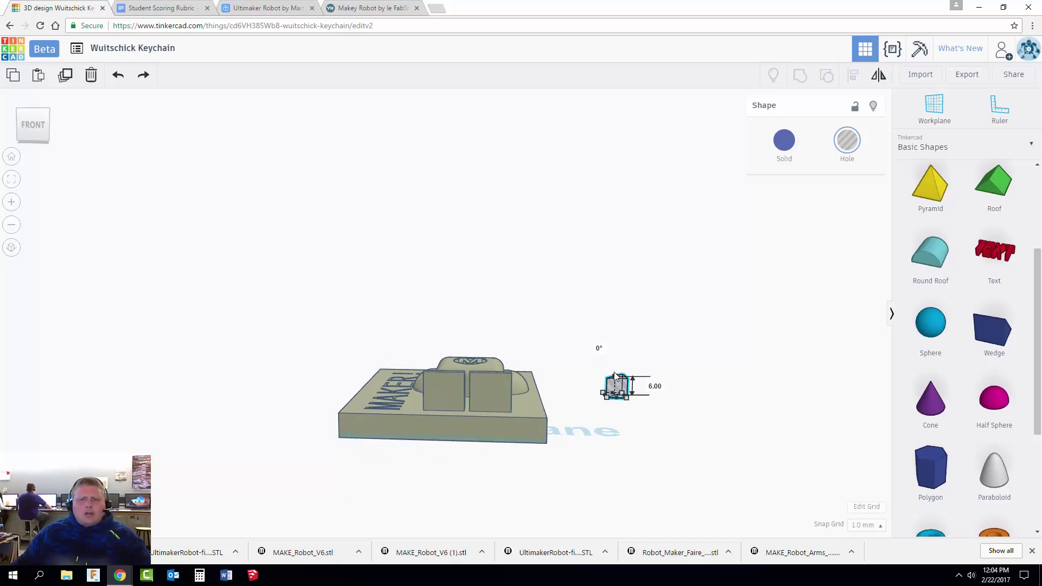
left_click_drag(615, 375, 616, 371)
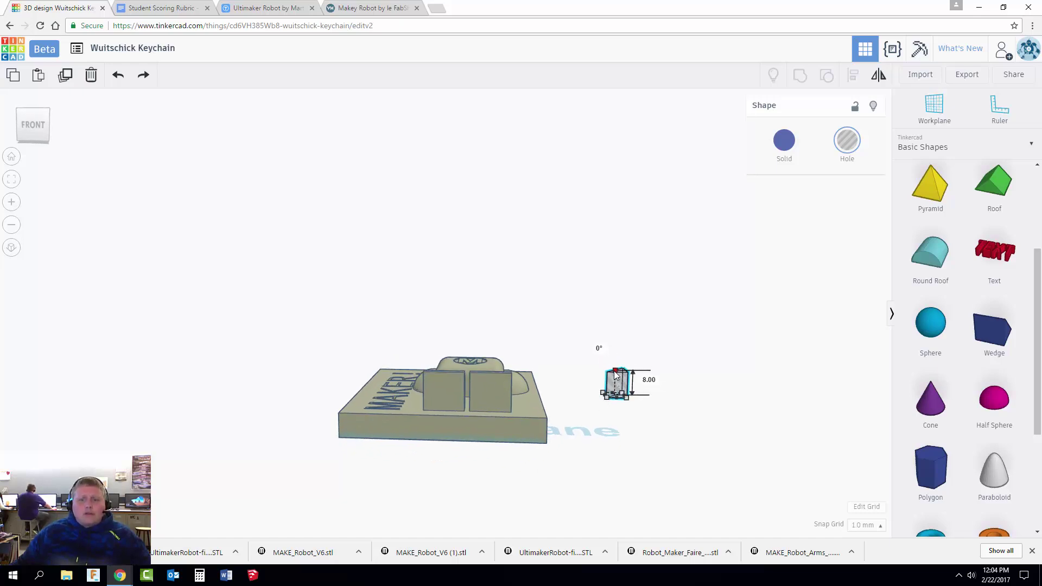
left_click(575, 310)
right_click_drag(575, 309, 607, 339)
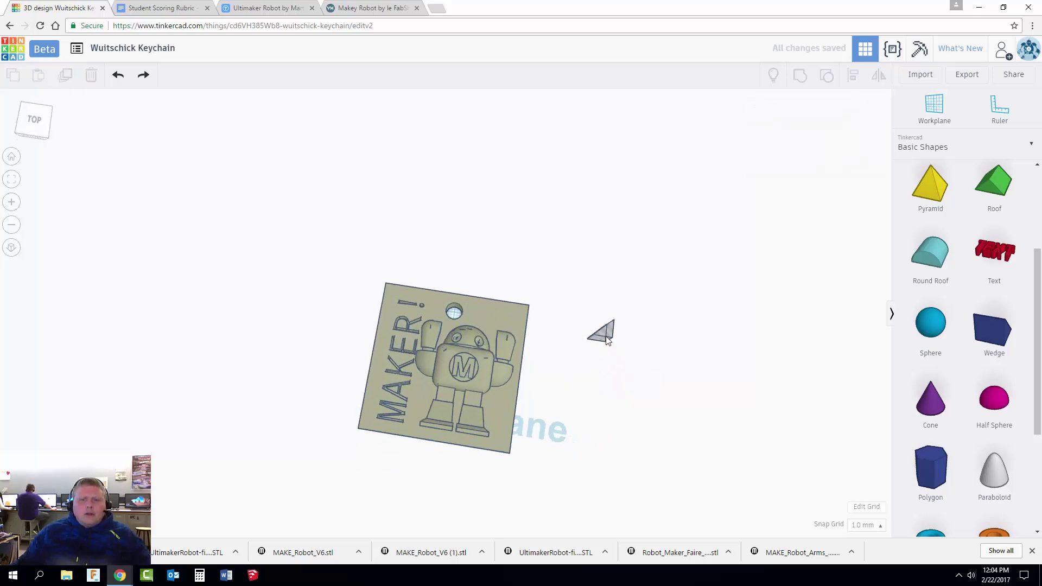
Move the wedge hole onto the slab's foot-end corner opposite the text, with its right angle at the slab's corner.
left_click_drag(607, 332, 506, 449)
scroll(536, 445, "up", 4)
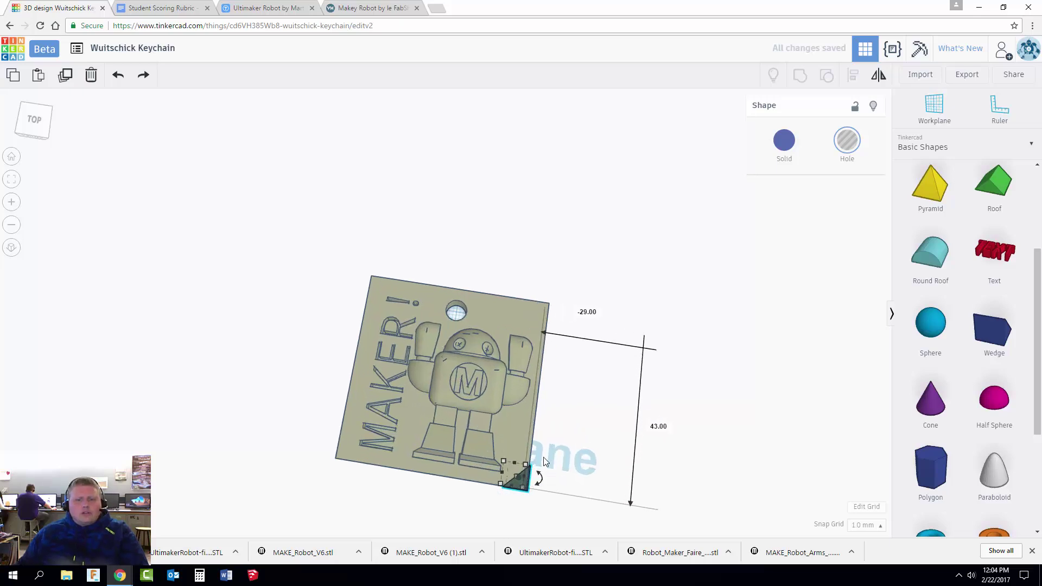
left_click(49, 136)
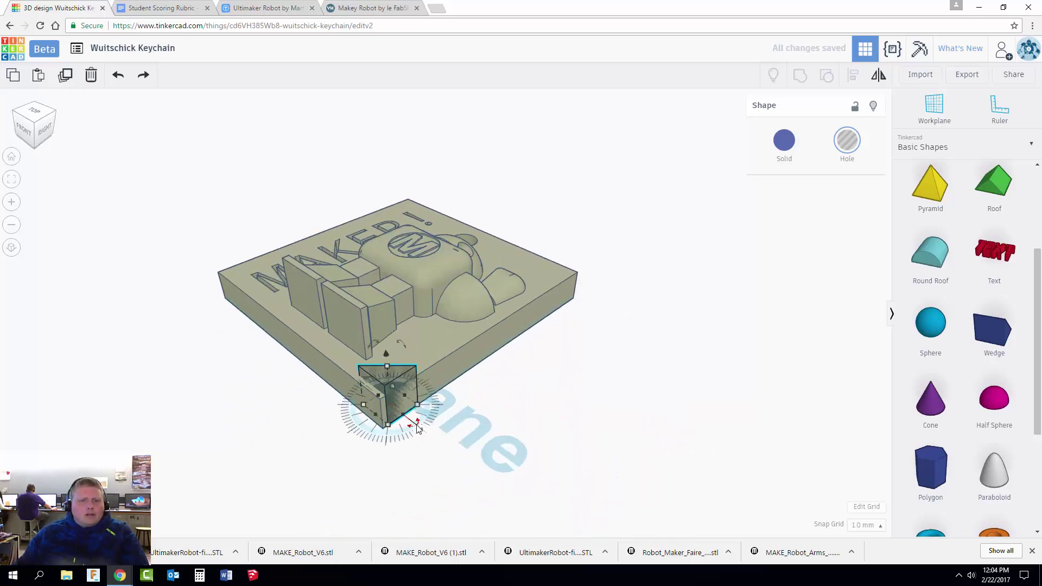
left_click_drag(418, 430, 407, 426)
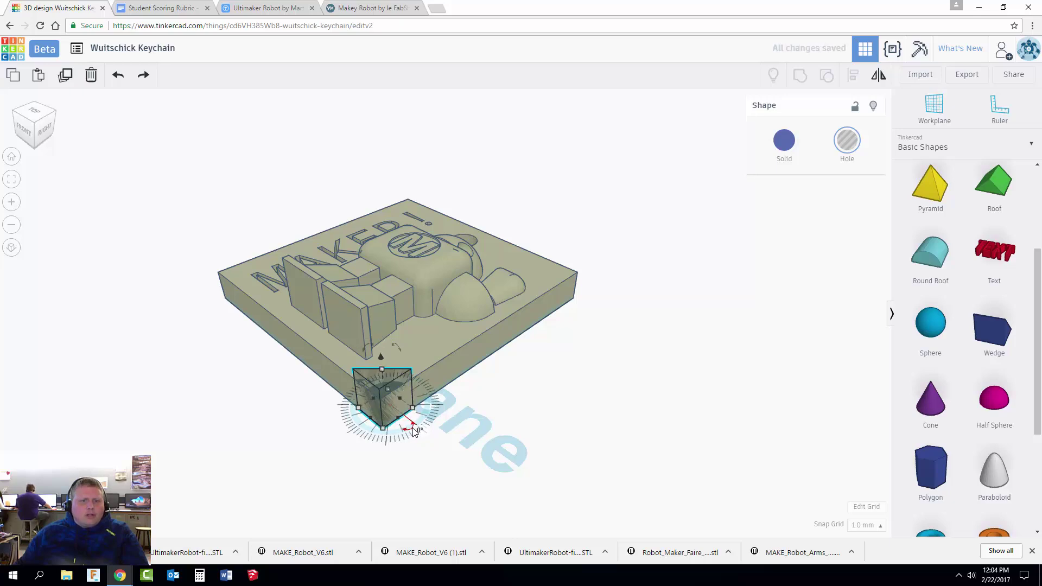
left_click(513, 437)
mouse_move(513, 438)
right_mouse_down()
mouse_move(638, 456)
mouse_move(503, 434)
right_mouse_up()
left_click(504, 434)
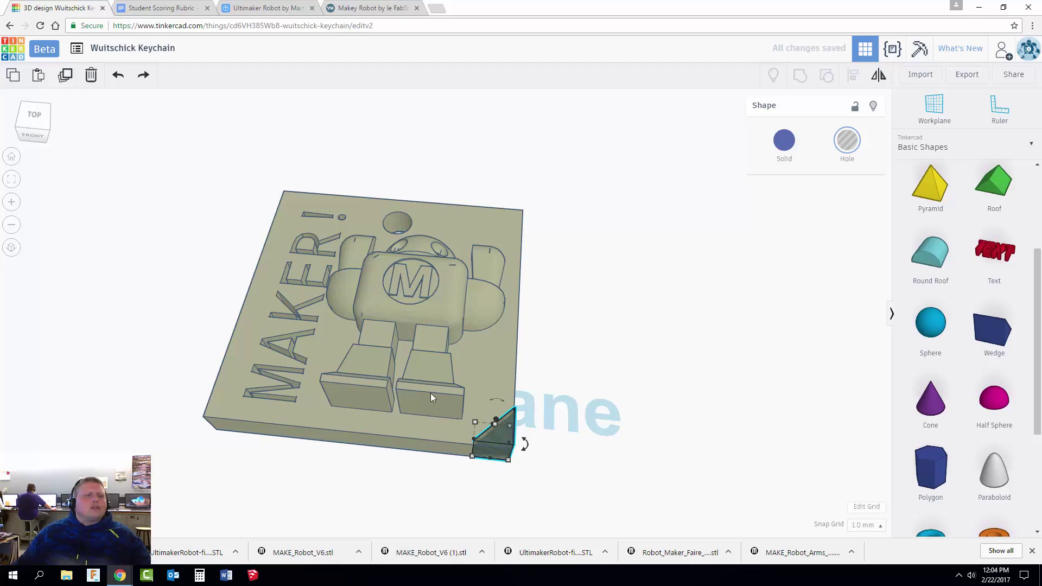
Duplicate the corner wedge hole, move the copy to the head-end corner on the same side, and rotate it 90°.
left_click(64, 80)
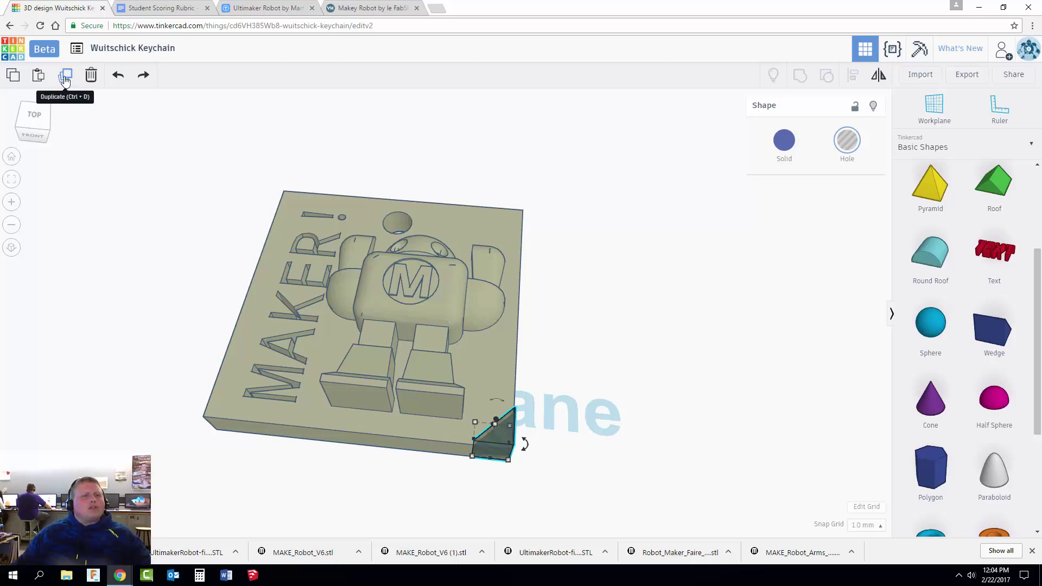
right_click_drag(656, 372, 498, 360)
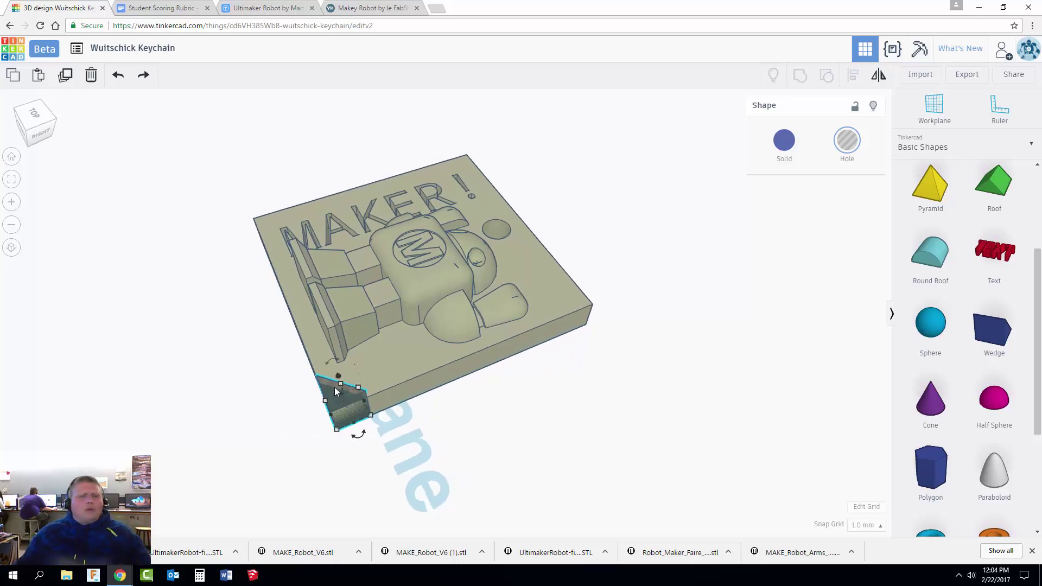
left_click_drag(335, 386, 568, 292)
right_click_drag(668, 304, 591, 394)
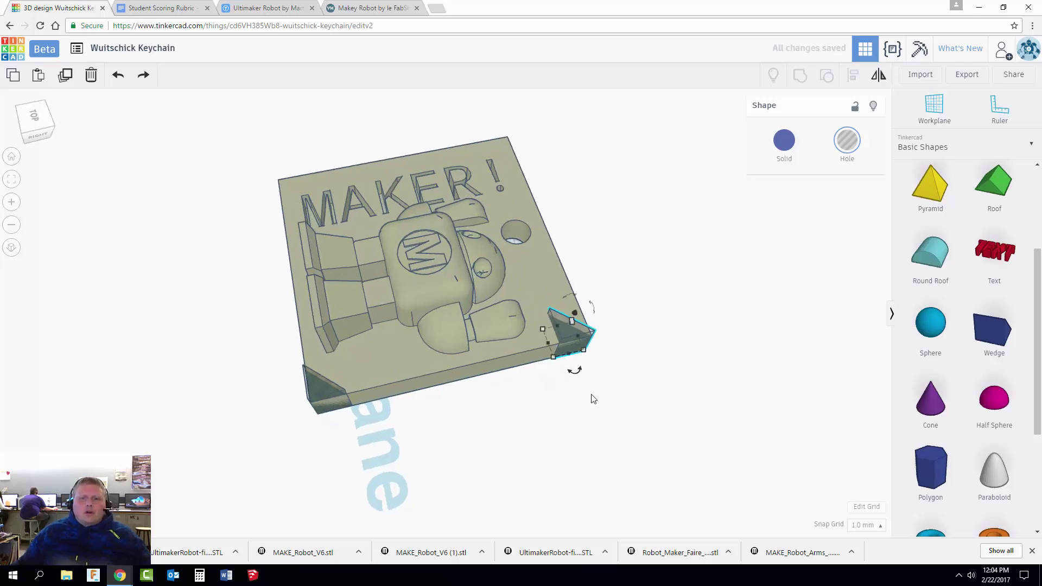
left_click_drag(574, 373, 594, 338)
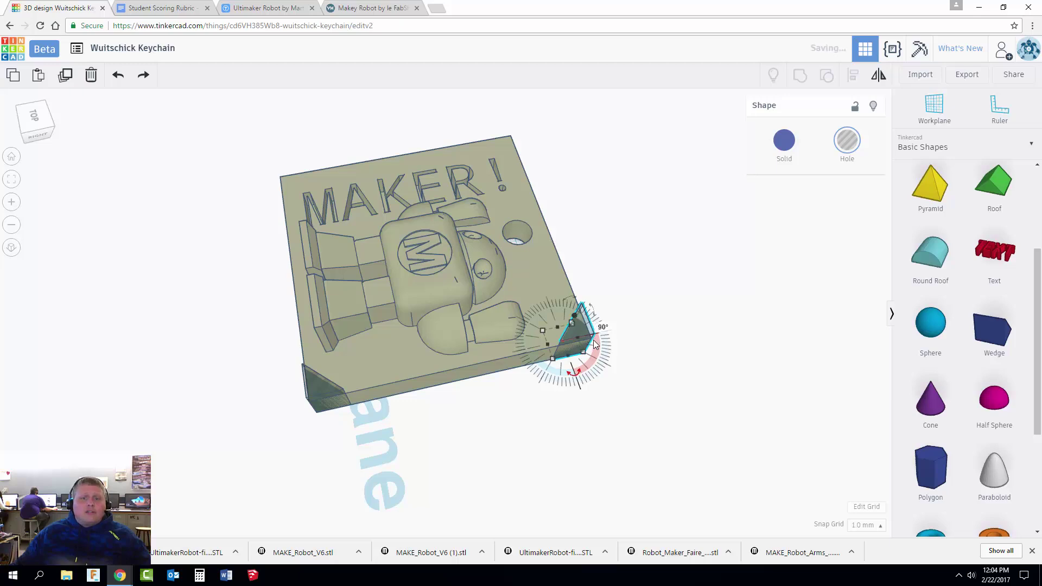
left_click(465, 416)
right_click_drag(464, 416, 512, 417)
Duplicate both corner wedge holes together and move the copies across the slab to the corners on the text side.
left_click(521, 404)
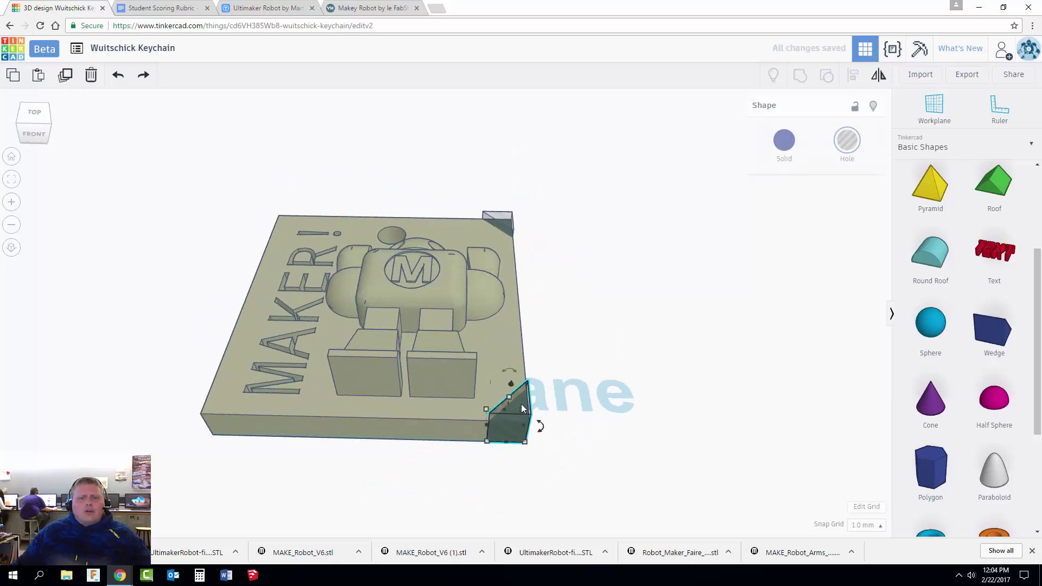
left_click(502, 217, "shift")
right_click_drag(558, 248, 564, 309)
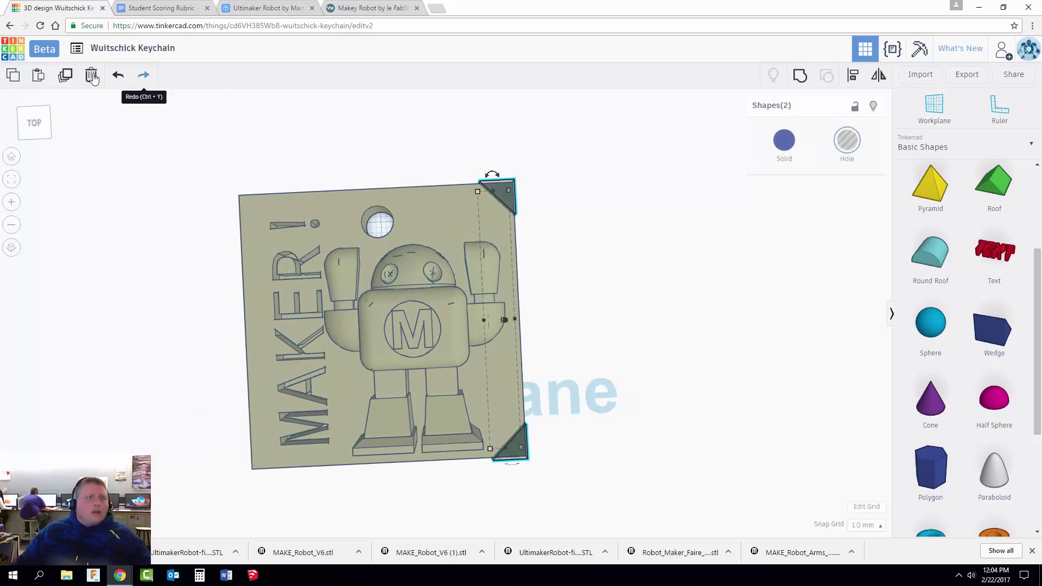
left_click(67, 76)
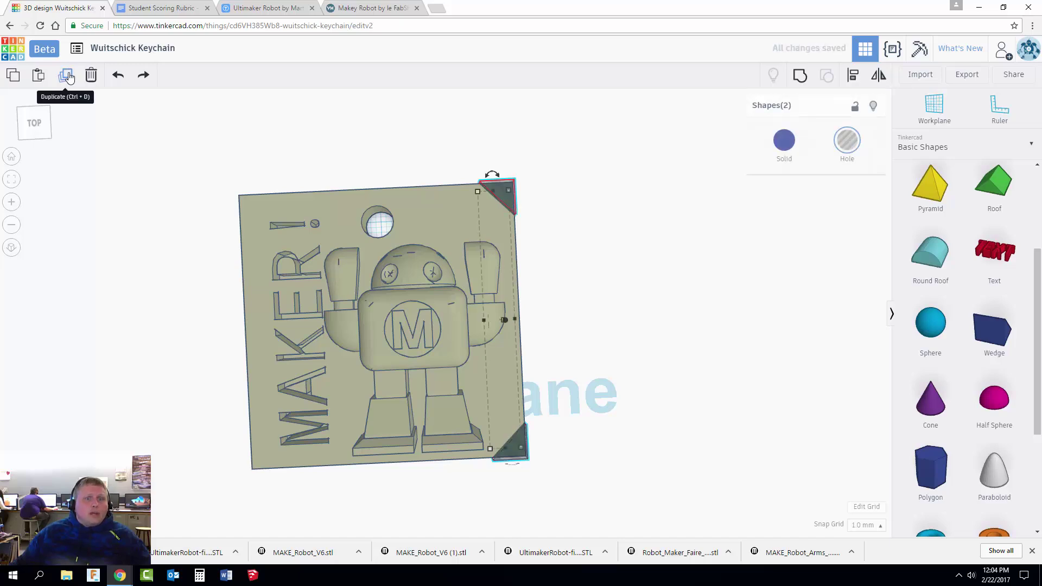
right_click_drag(577, 202, 558, 186)
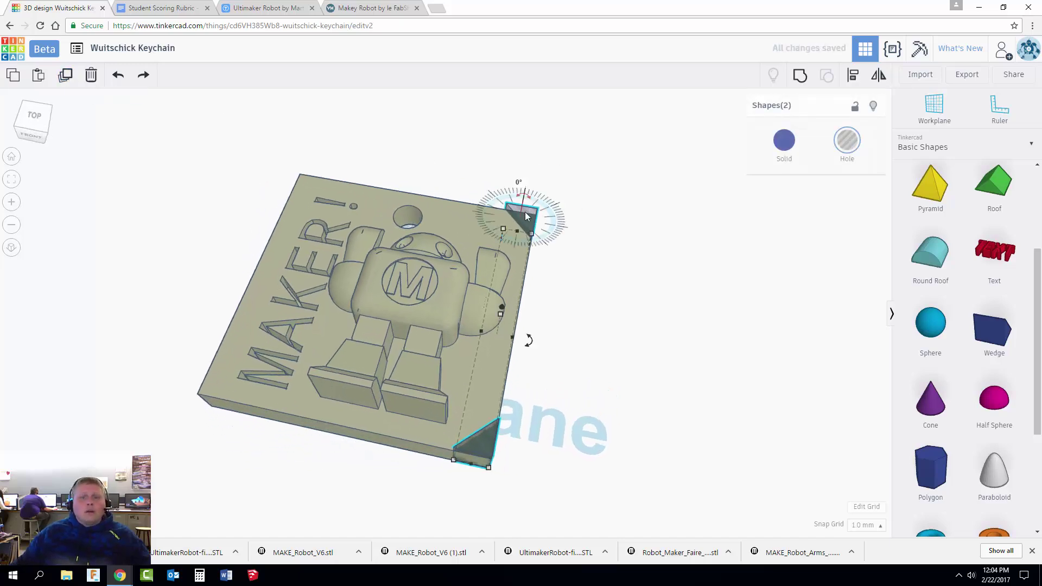
left_click_drag(523, 214, 311, 179)
right_click_drag(191, 304, 405, 390)
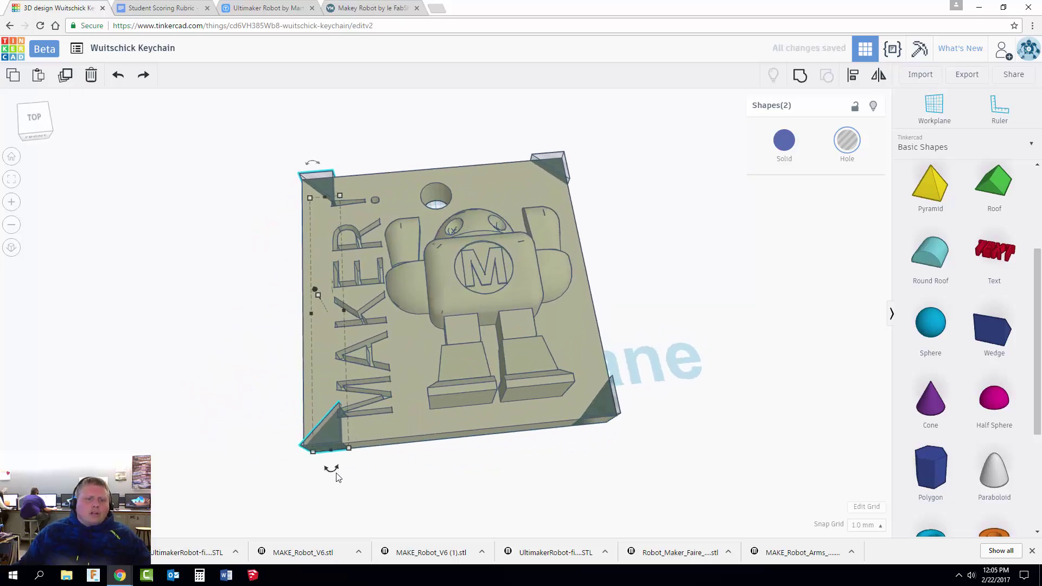
Rotate the copied wedge pair half a turn so its right angles sit on the slab's text-side corners.
left_click_drag(331, 466, 336, 256)
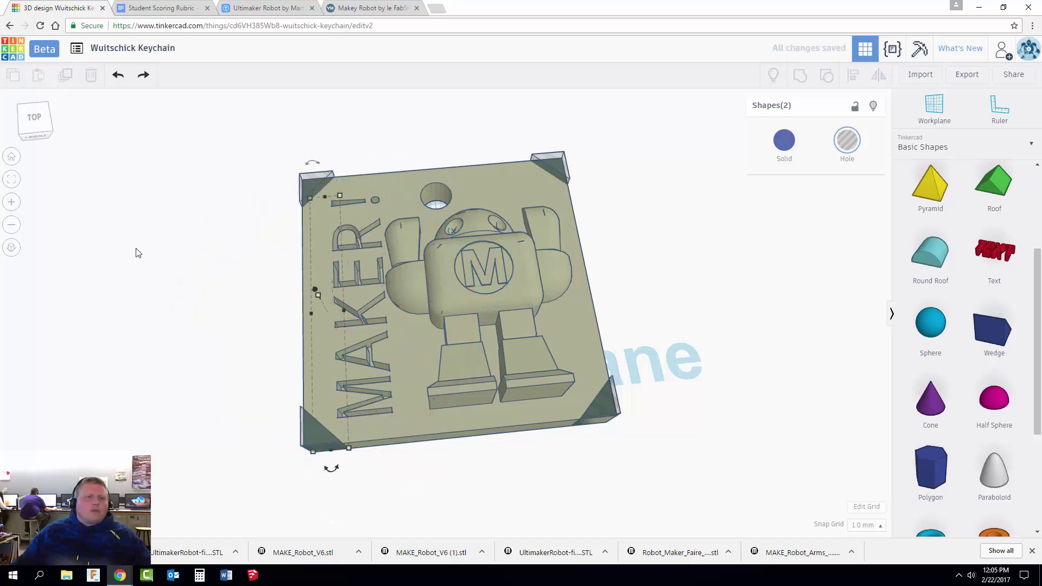
left_click(174, 290)
right_click_drag(221, 298, 203, 279)
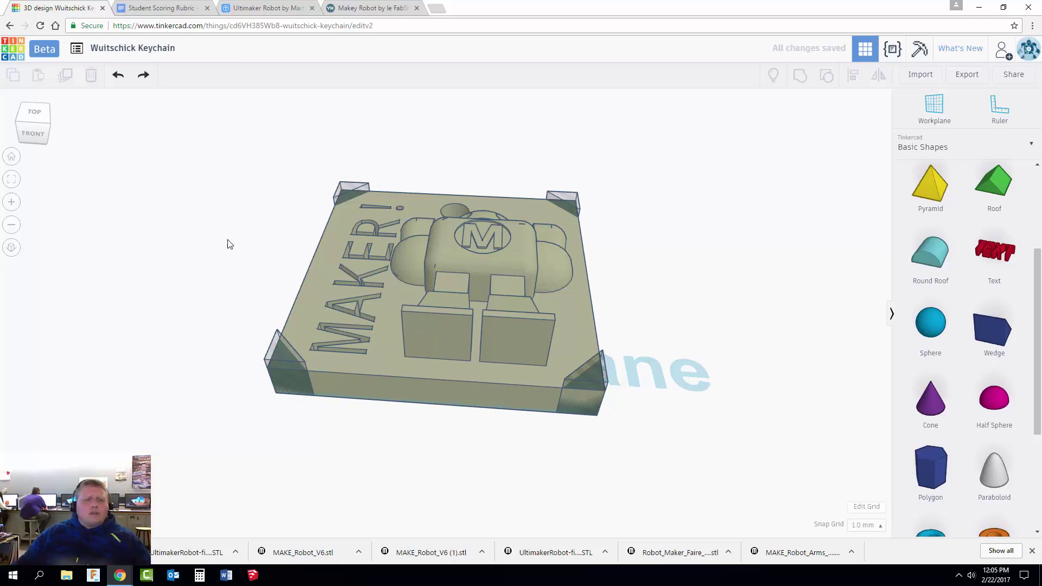
right_click_drag(250, 257, 233, 326)
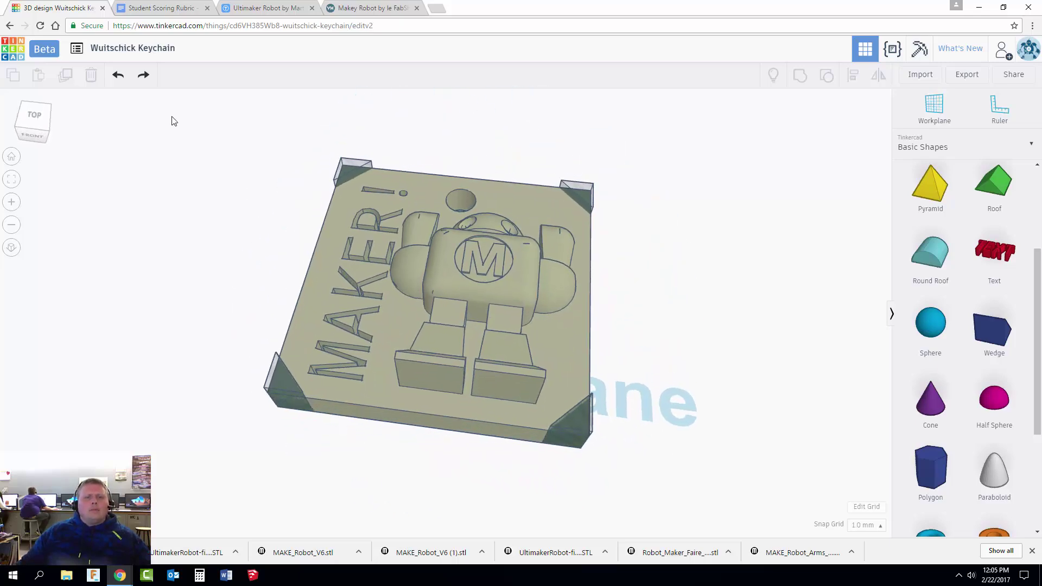
Group the whole keychain with the four wedge holes to cut off the slab's corners.
left_click_drag(173, 117, 744, 536)
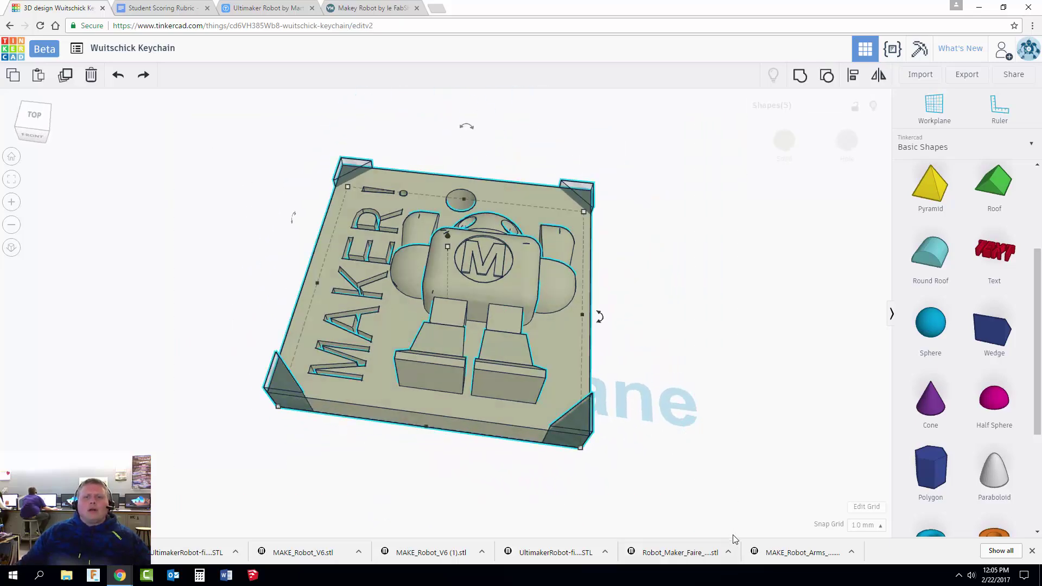
left_click(801, 77)
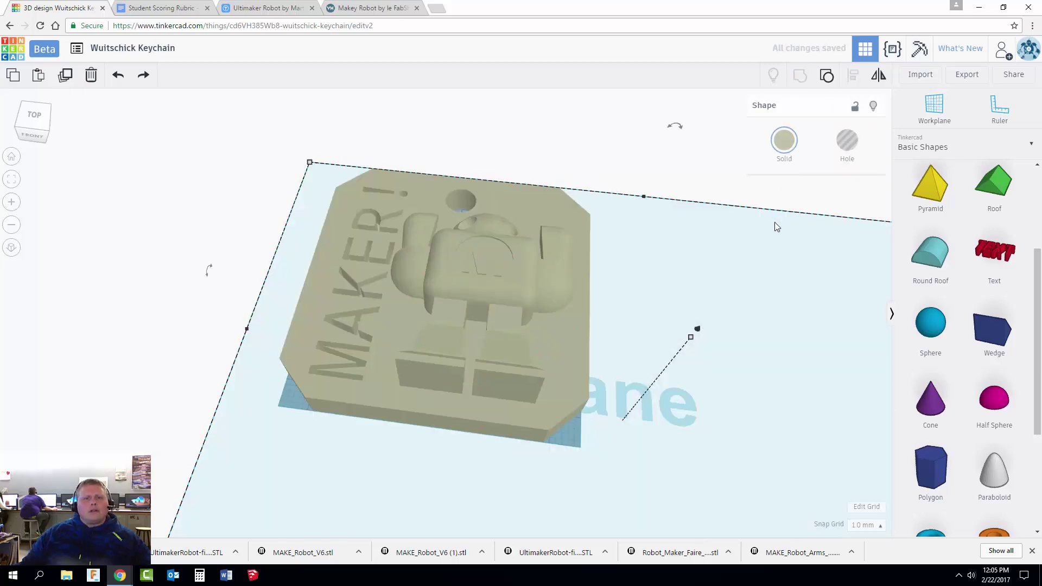
left_click(695, 274)
right_click_drag(695, 275, 689, 299)
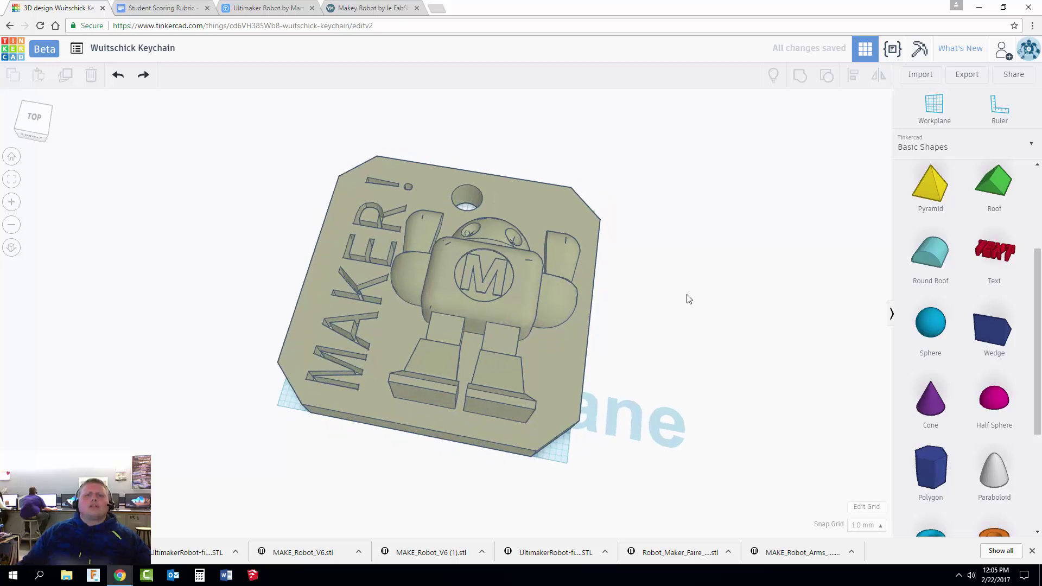
left_click(541, 211)
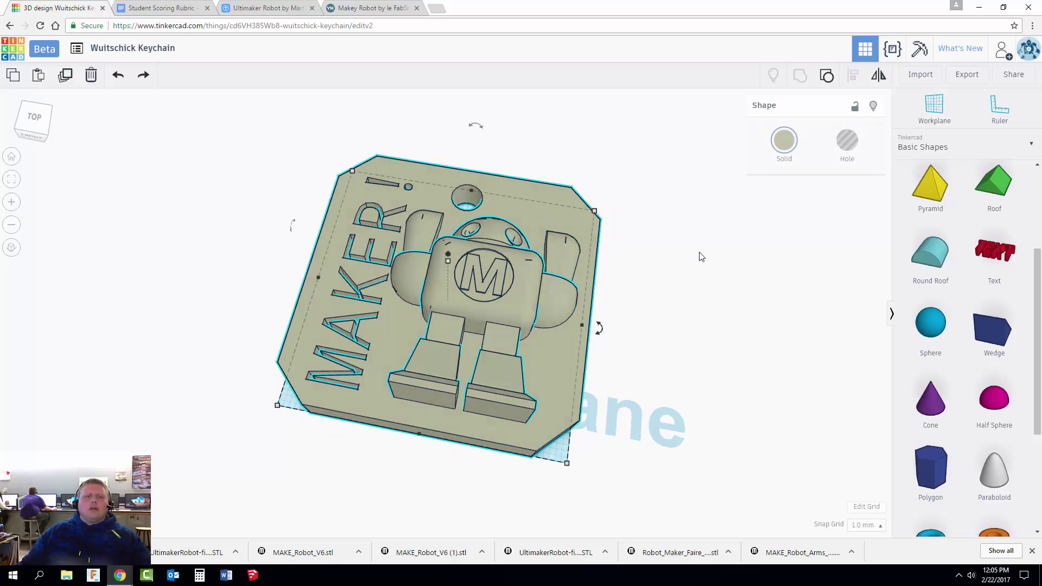
left_click(701, 255)
right_click_drag(701, 255, 673, 248)
Ungroup the keychain level by level until the slab, robot, lettering, keyring hole and corner wedges are separate.
left_click(532, 213)
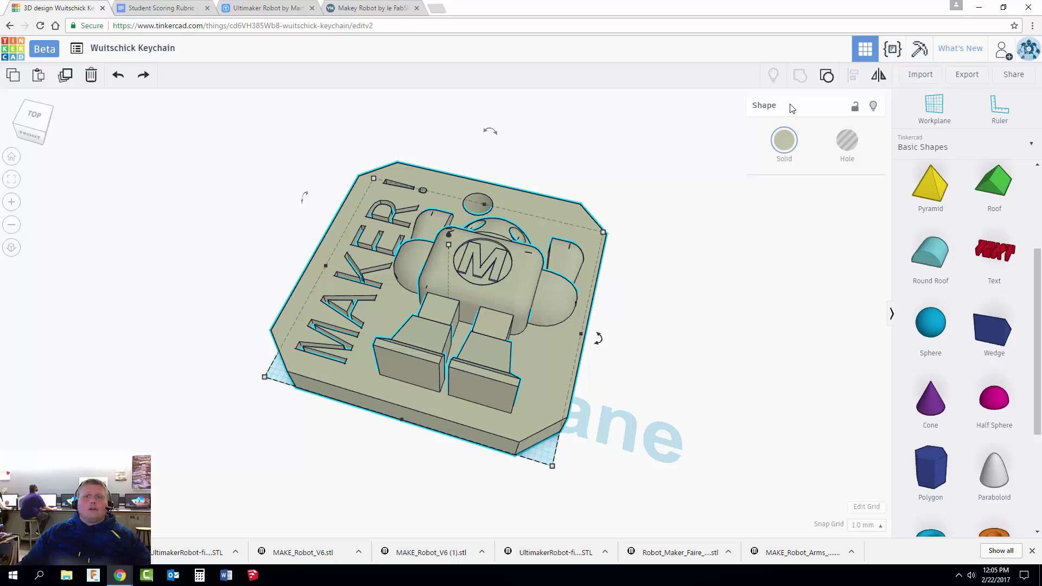
left_click(829, 78)
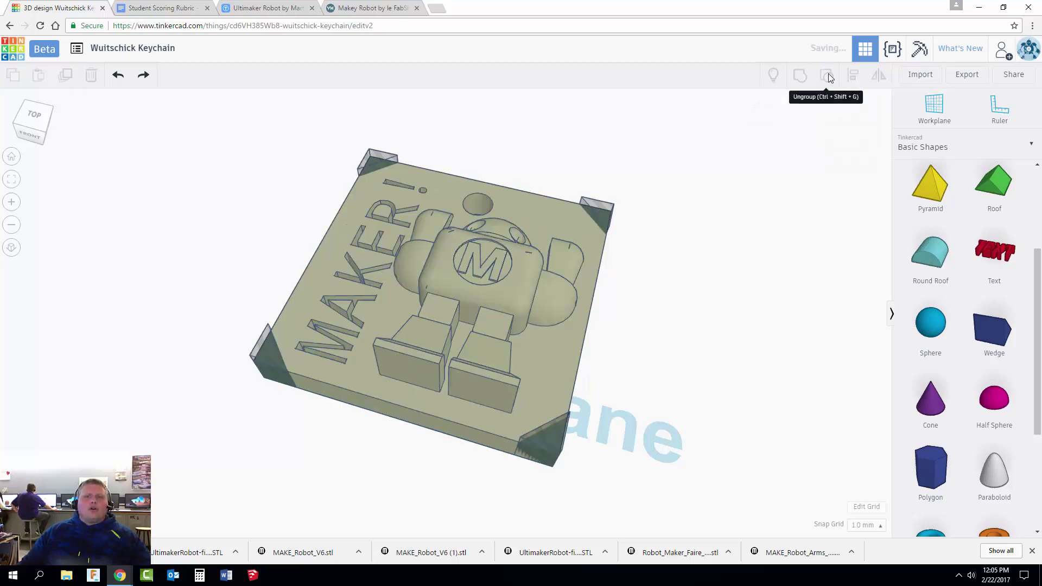
left_click(541, 218)
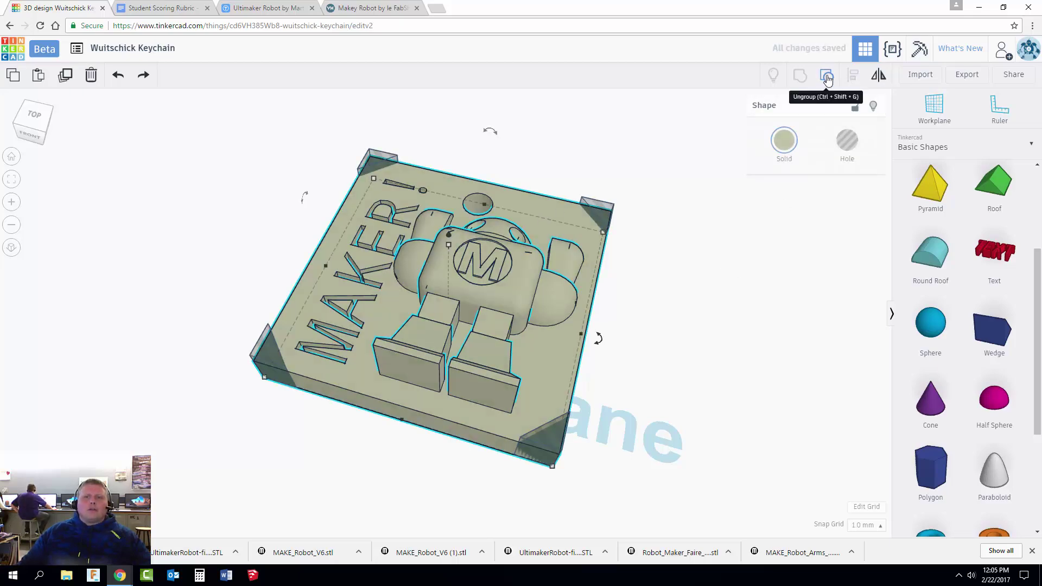
left_click(829, 78)
left_click(534, 219)
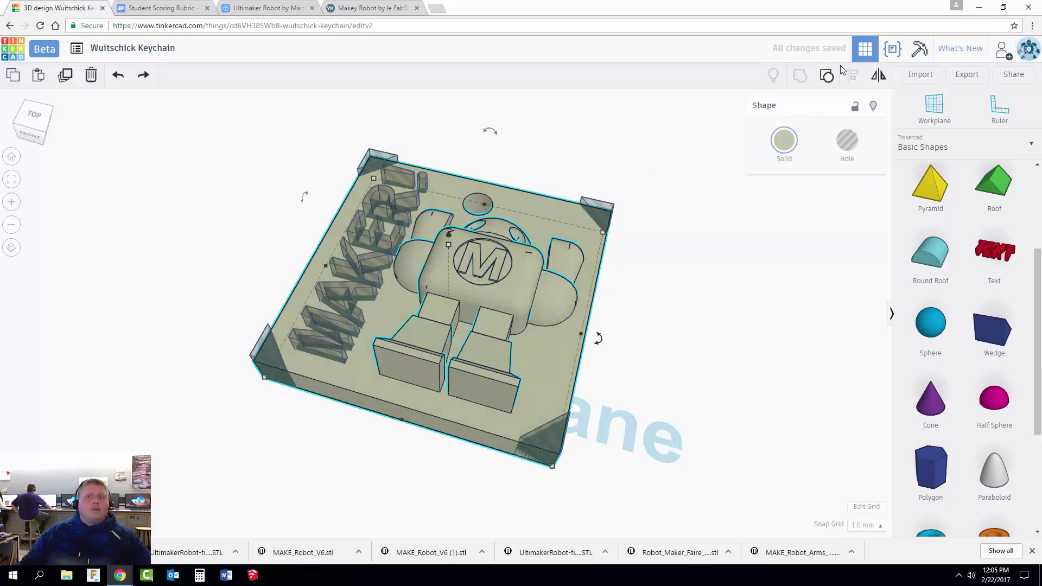
left_click(826, 76)
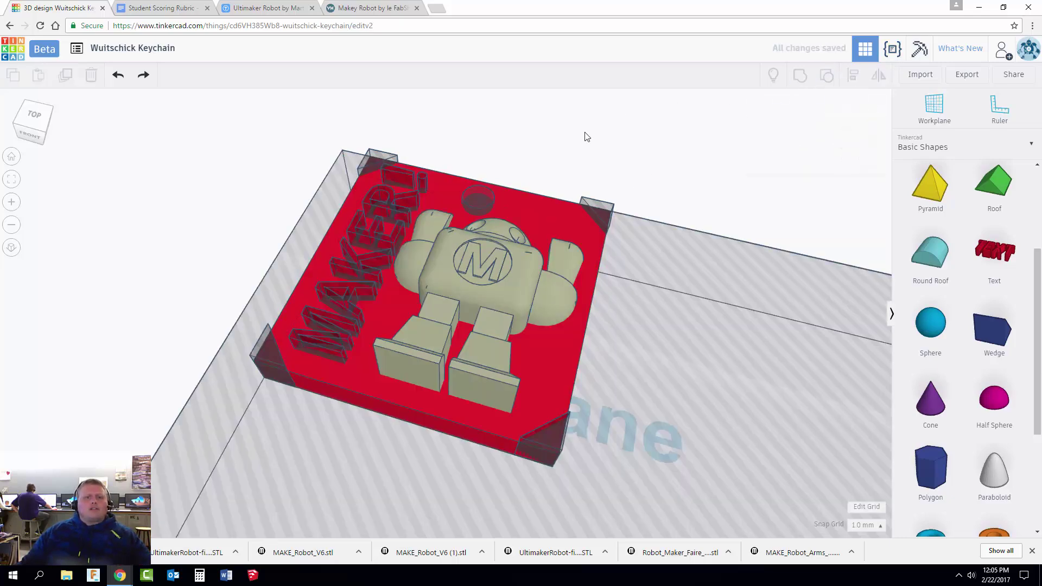
right_click_drag(586, 136, 594, 174)
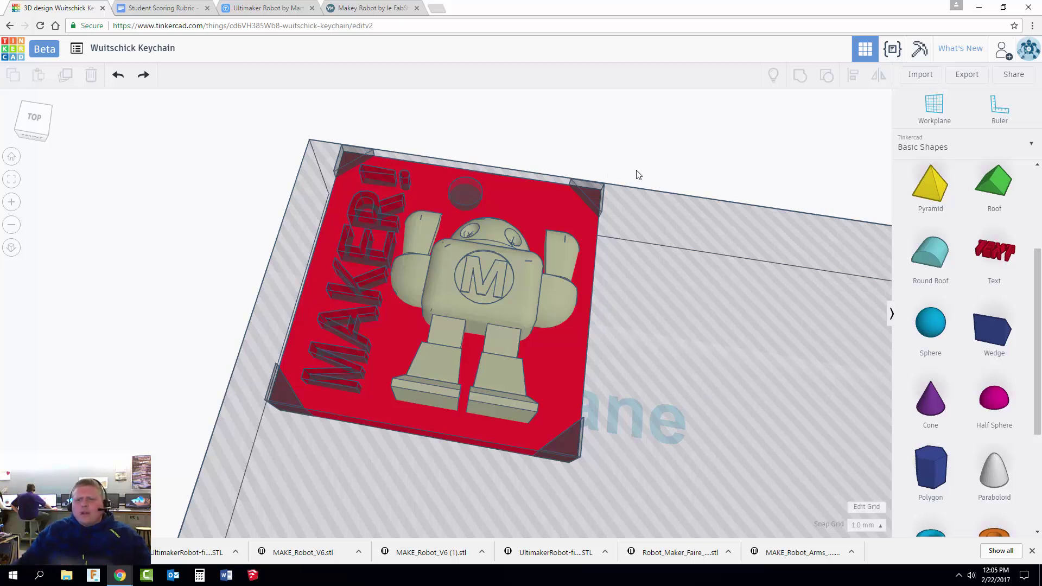
Add a solid box from the basic shapes just beyond the slab's head end, near the keyring hole.
scroll(962, 375, "down", 2)
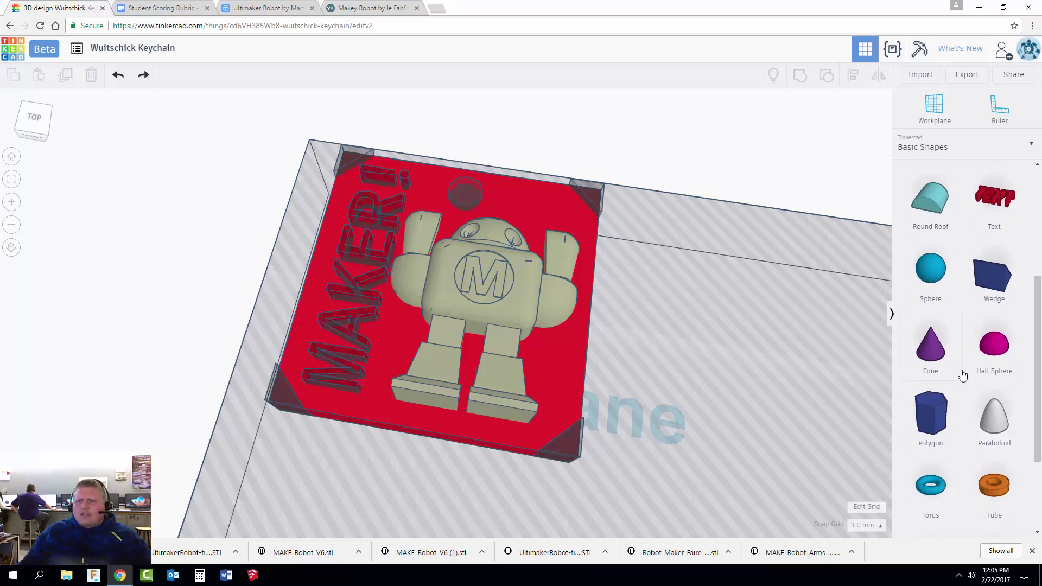
scroll(962, 374, "down", 5)
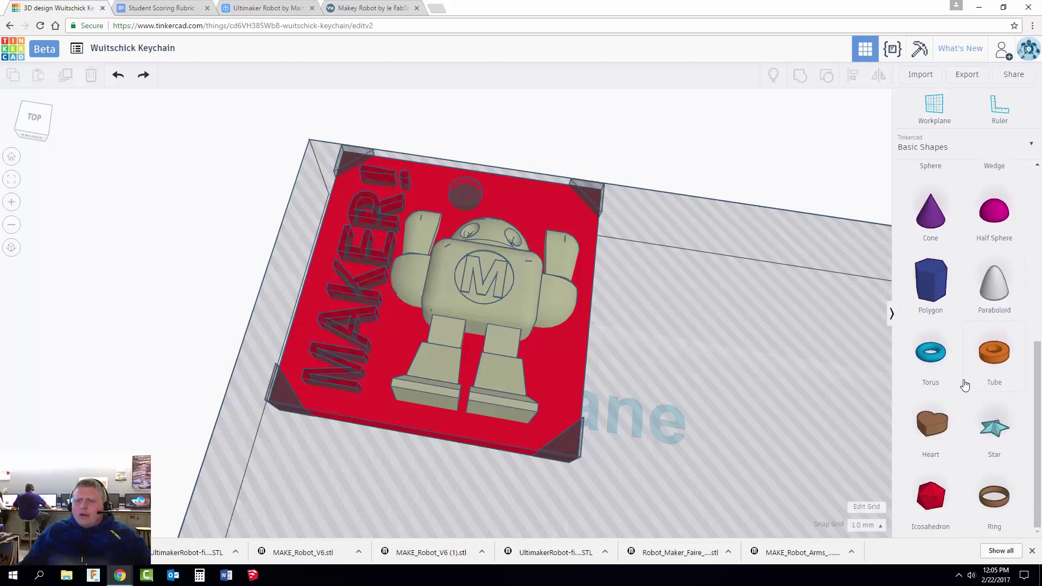
scroll(965, 385, "up", 10)
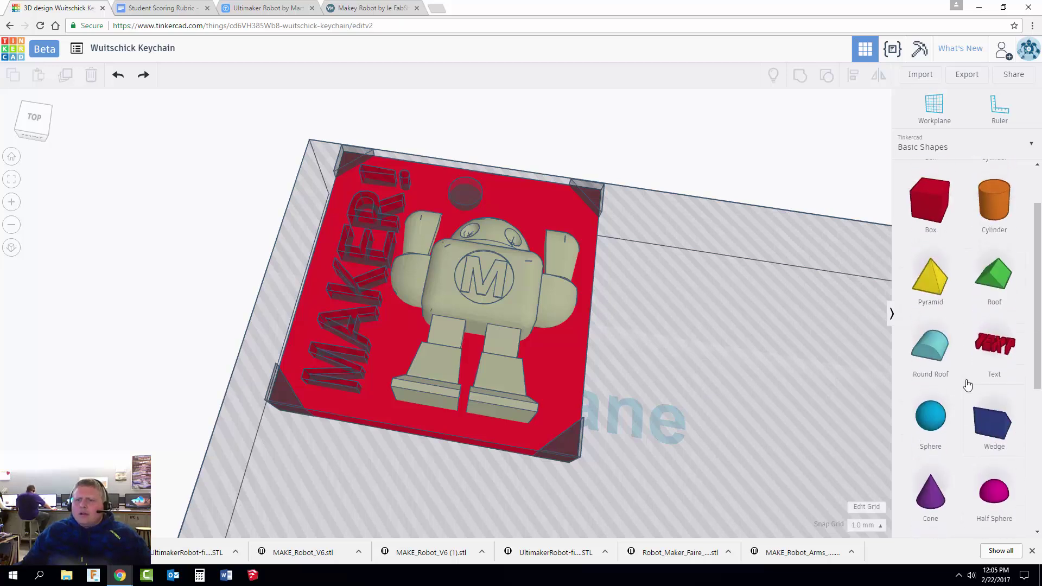
scroll(968, 385, "up", 2)
left_click_drag(929, 249, 491, 151)
left_click(462, 192)
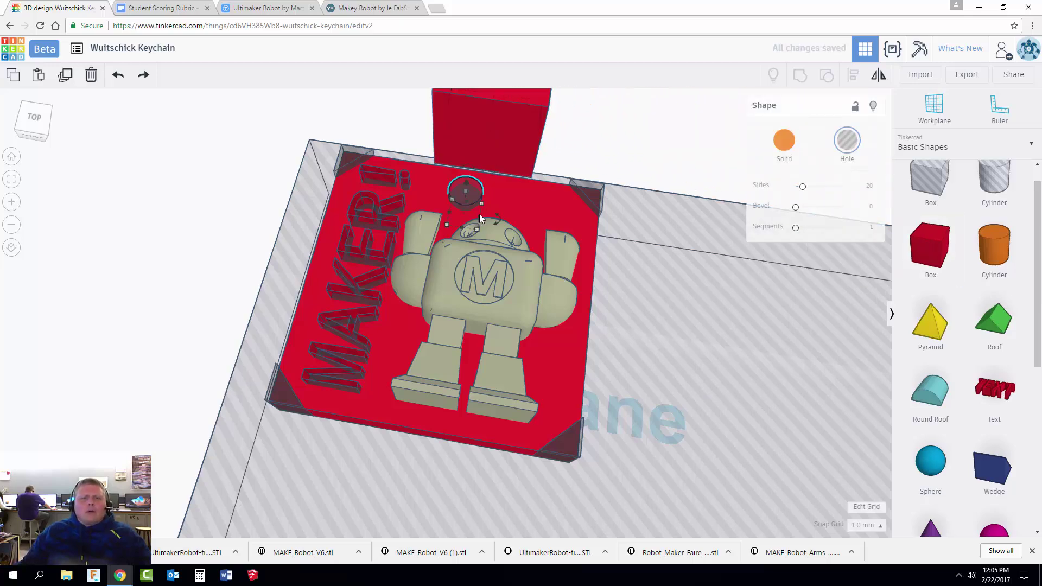
Scale the box down until its footprint is slightly larger than the keyring hole.
scroll(546, 167, "down", 1)
right_click_drag(540, 194, 597, 189)
left_click(464, 152)
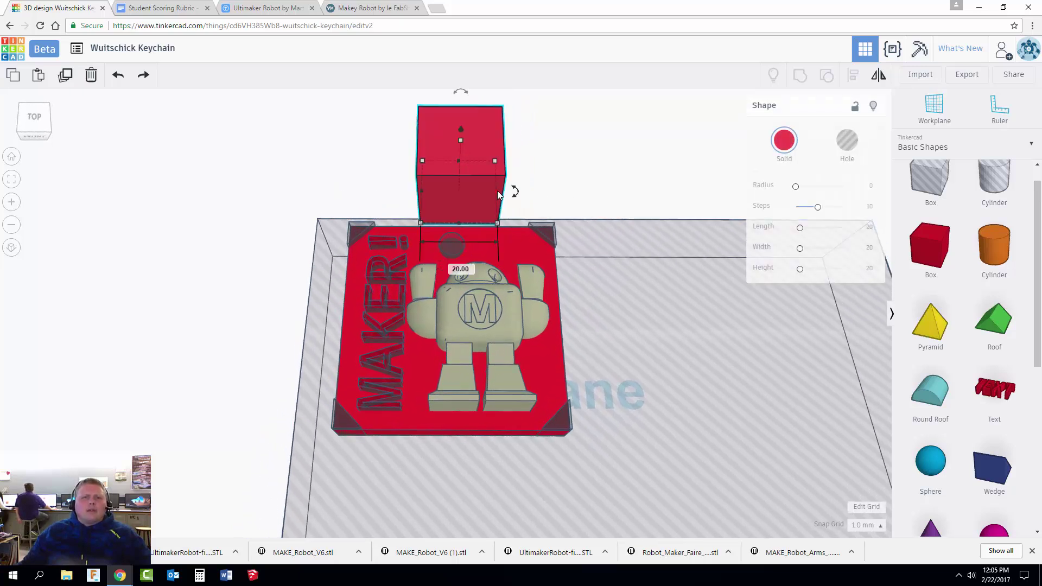
left_click_drag(497, 190, 452, 195)
right_click_drag(452, 195, 496, 218)
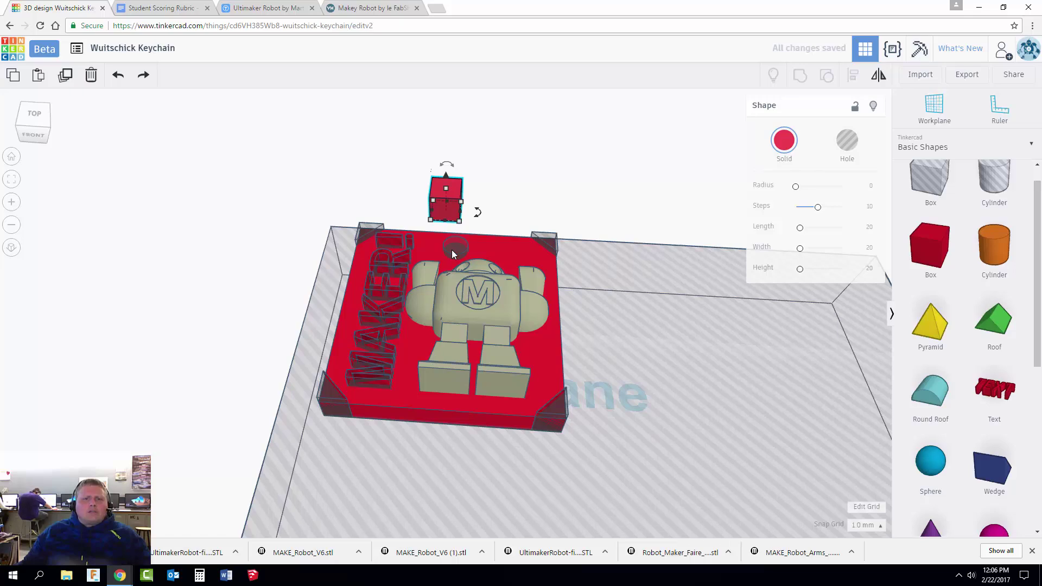
Move the small box onto the slab and nudge it until it is centred around the keyring hole.
left_click_drag(454, 194, 467, 242)
right_click_drag(523, 221, 508, 302)
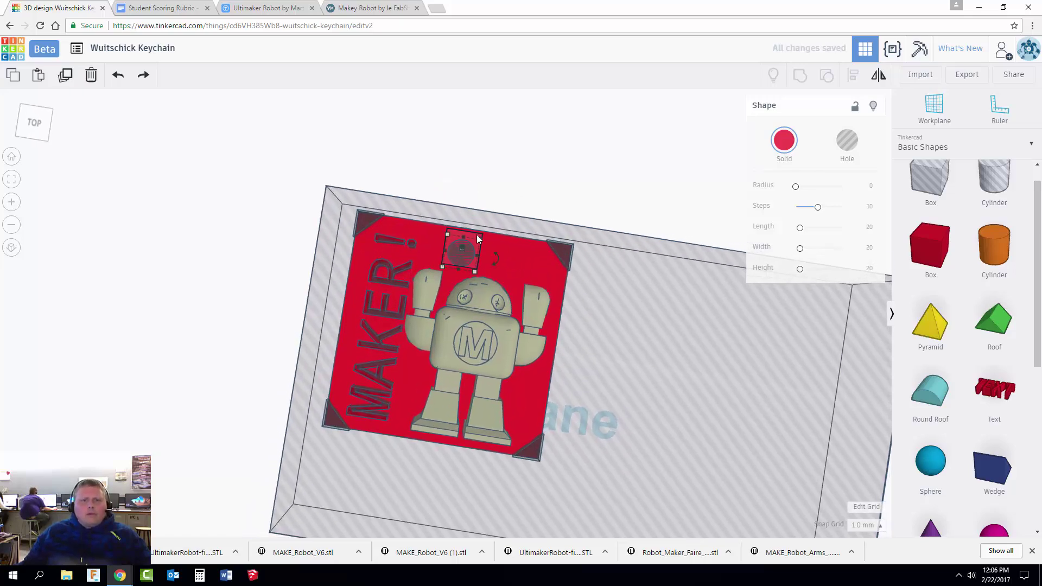
key("Down")
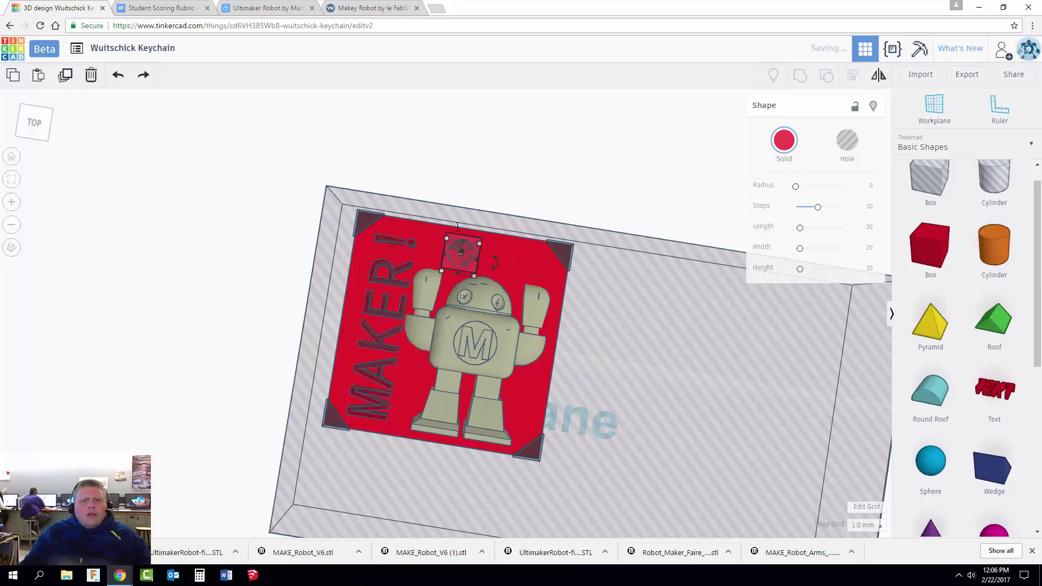
left_click(516, 191)
Lower the height of the box around the keyring hole until it rises only slightly above the slab.
right_click_drag(607, 288, 562, 317)
scroll(516, 253, "up", 5)
left_click(541, 246)
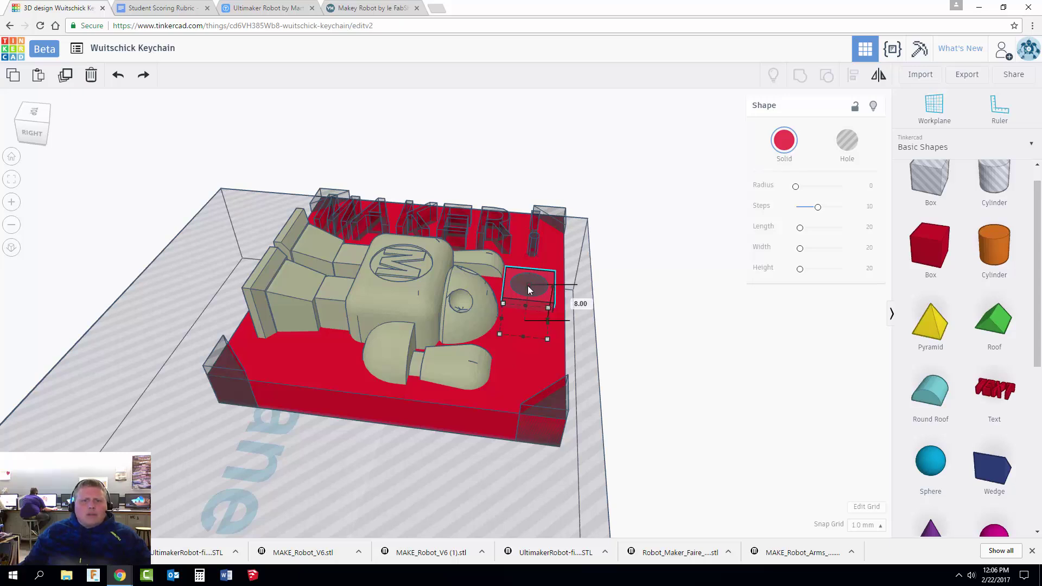
left_click(664, 312)
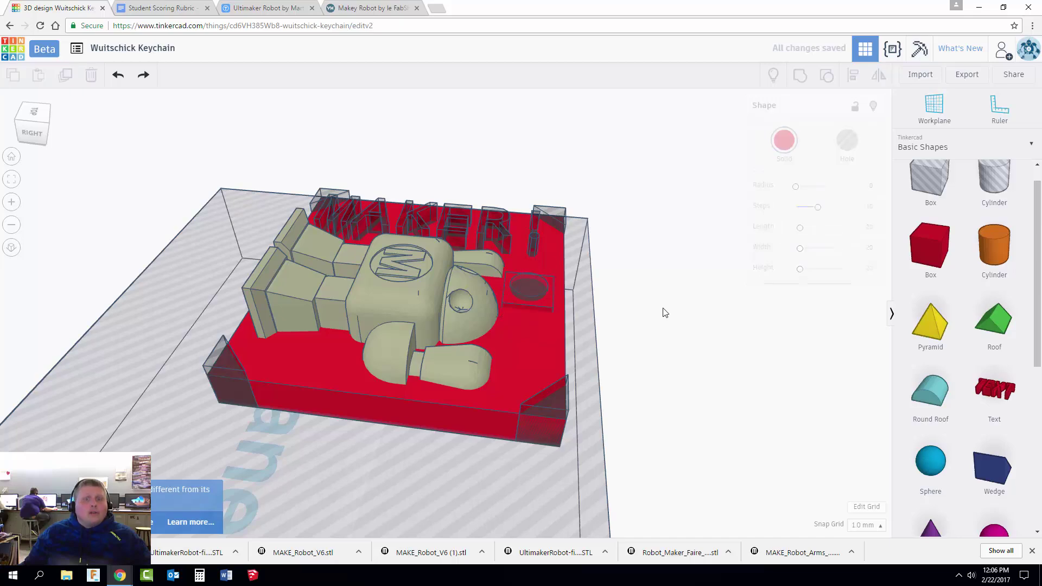
Group all the keychain parts, including the box around the keyring hole and the corner wedge holes.
right_click_drag(665, 313, 737, 310)
scroll(738, 309, "down", 2)
scroll(667, 268, "down", 2)
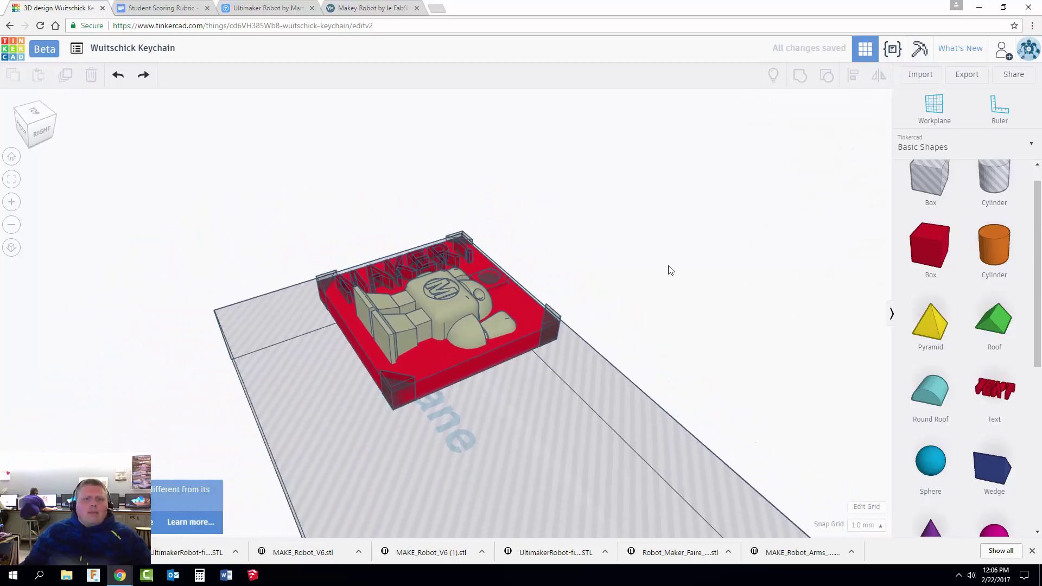
scroll(667, 274, "down", 4)
left_click_drag(330, 224, 705, 518)
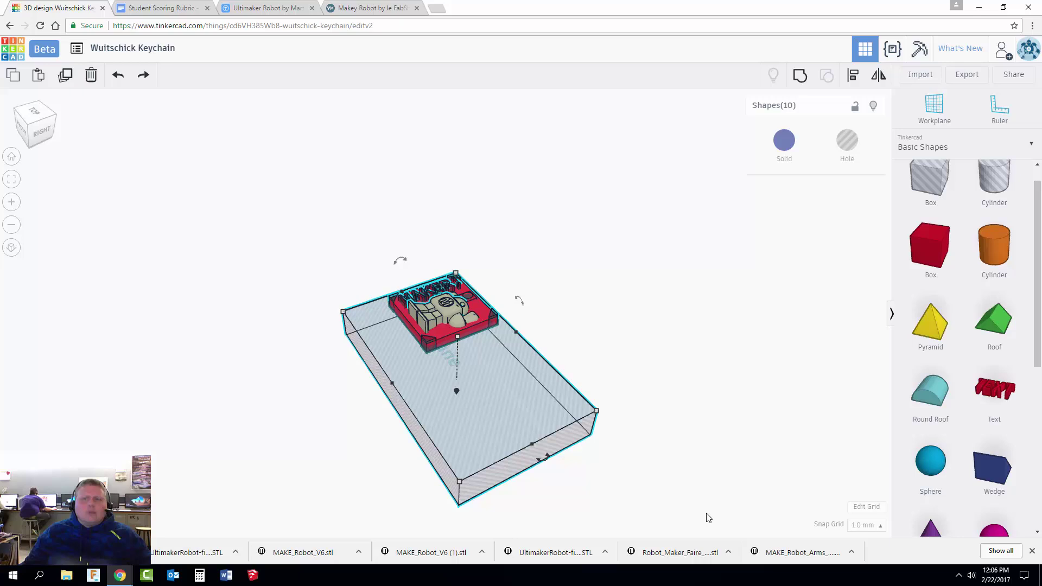
left_click(799, 78)
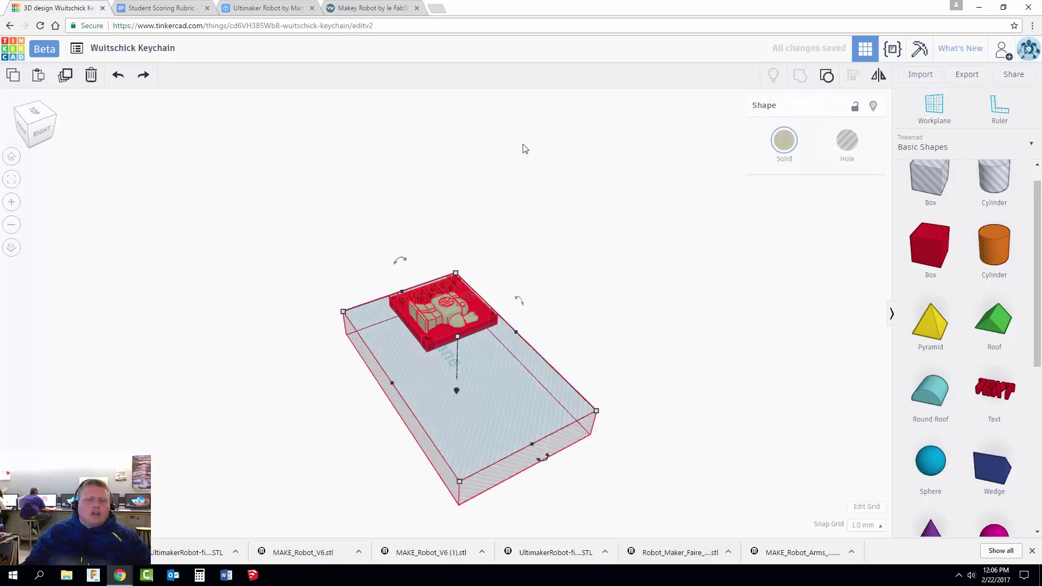
left_click(312, 248)
right_click_drag(313, 249, 528, 359)
scroll(542, 388, "up", 3)
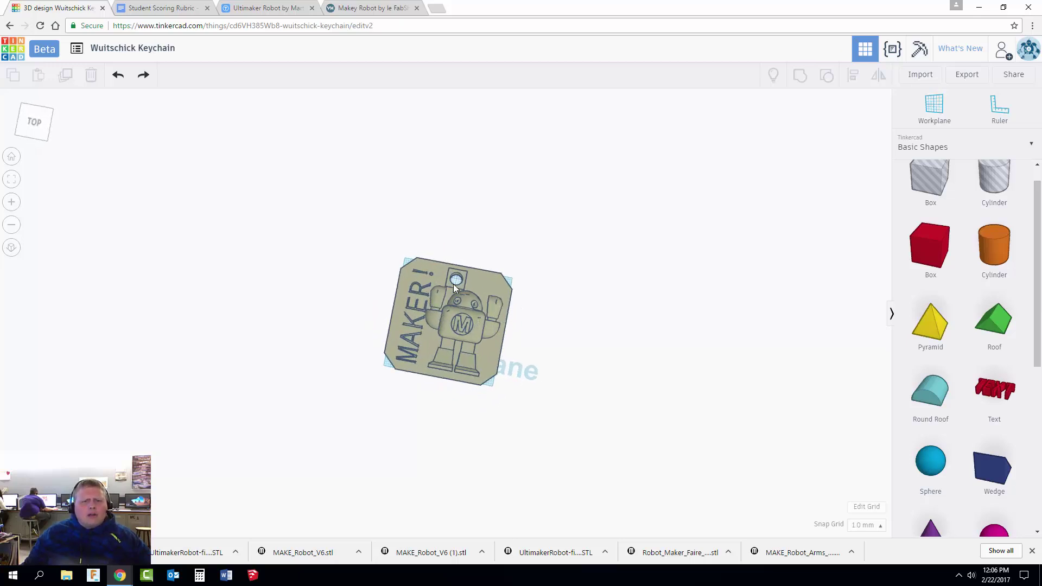
Undo the last grouping and nudge the robot slightly away from the lettering and the keyring hole.
left_click(476, 317)
key("ctrl+z")
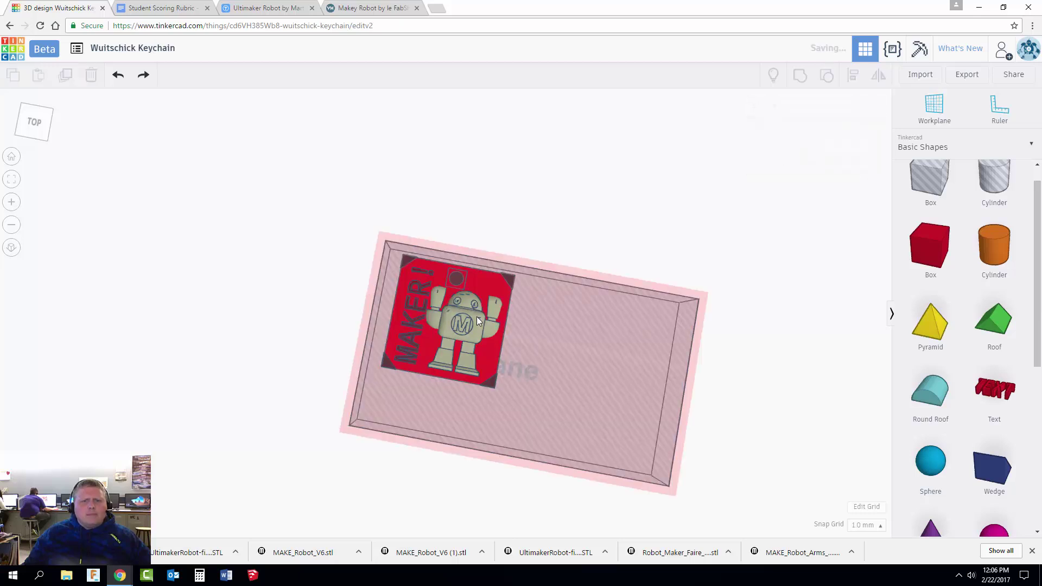
left_click(476, 324)
key("Right")
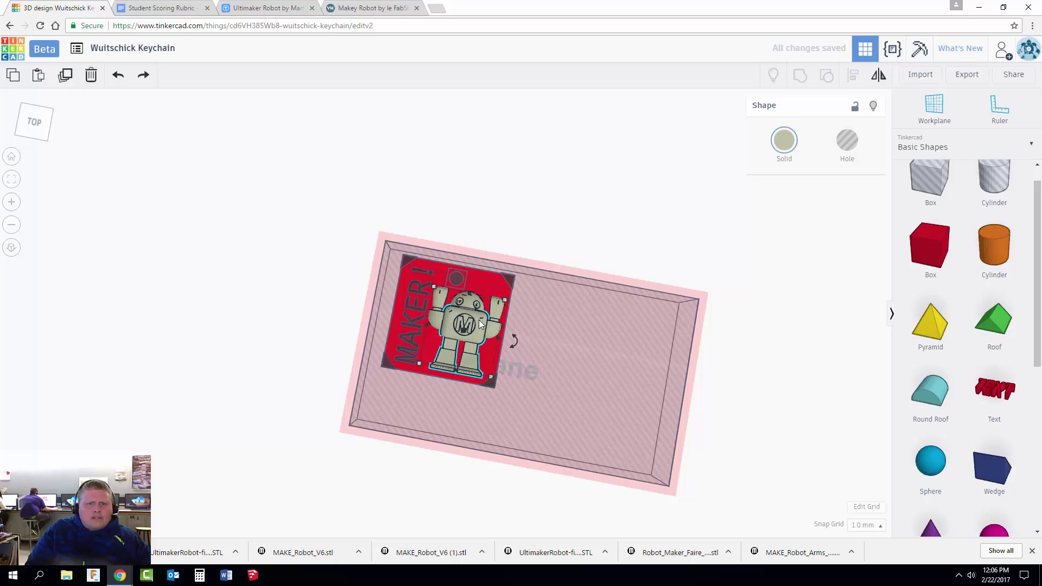
key("Down")
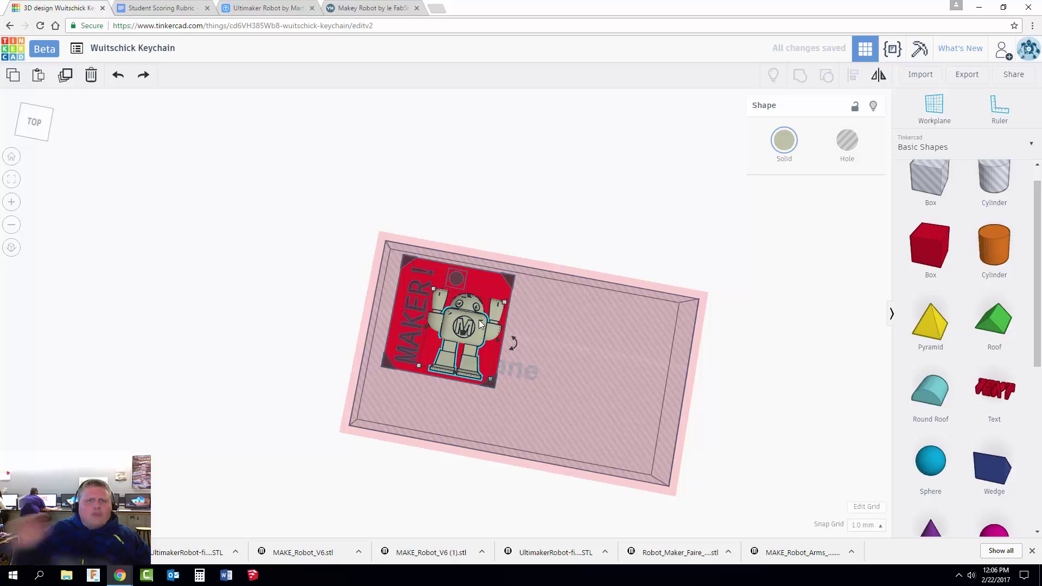
Regroup all the keychain parts so the corners and keyring hole are cut, and inspect the merged model.
left_click(505, 189)
right_click_drag(563, 213, 537, 209)
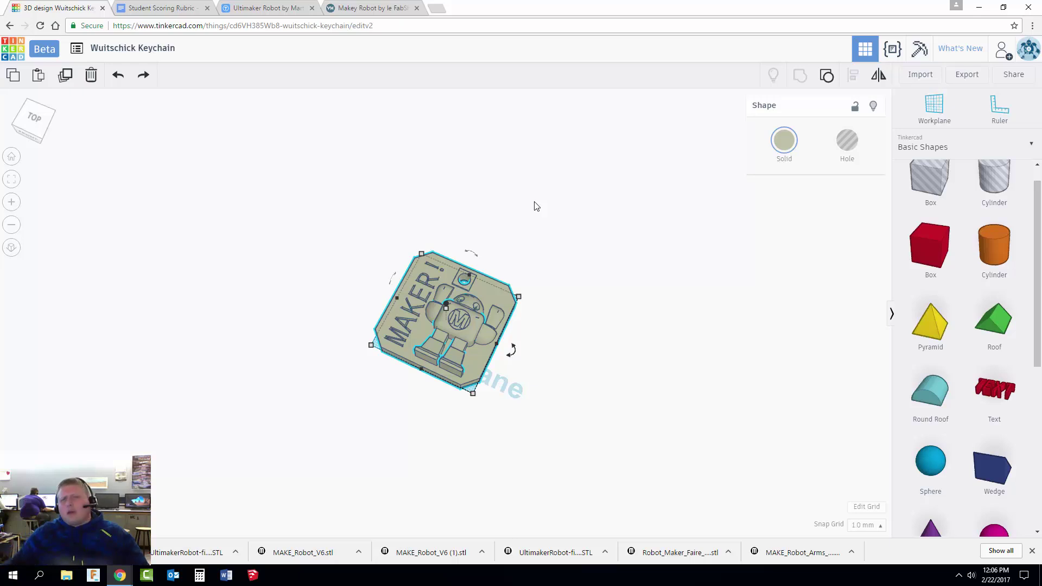
right_click_drag(485, 241, 591, 286)
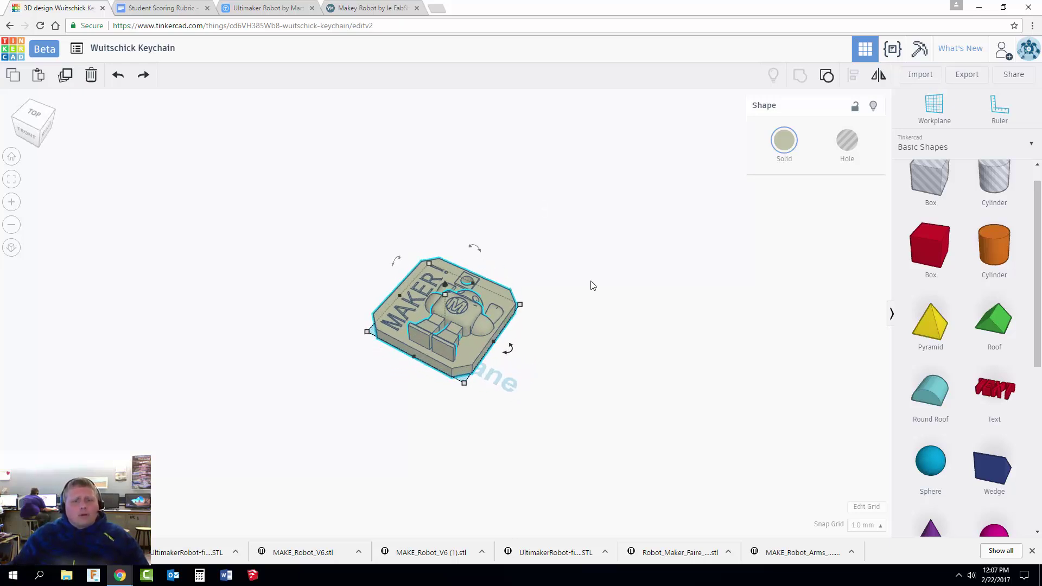
left_click(592, 286)
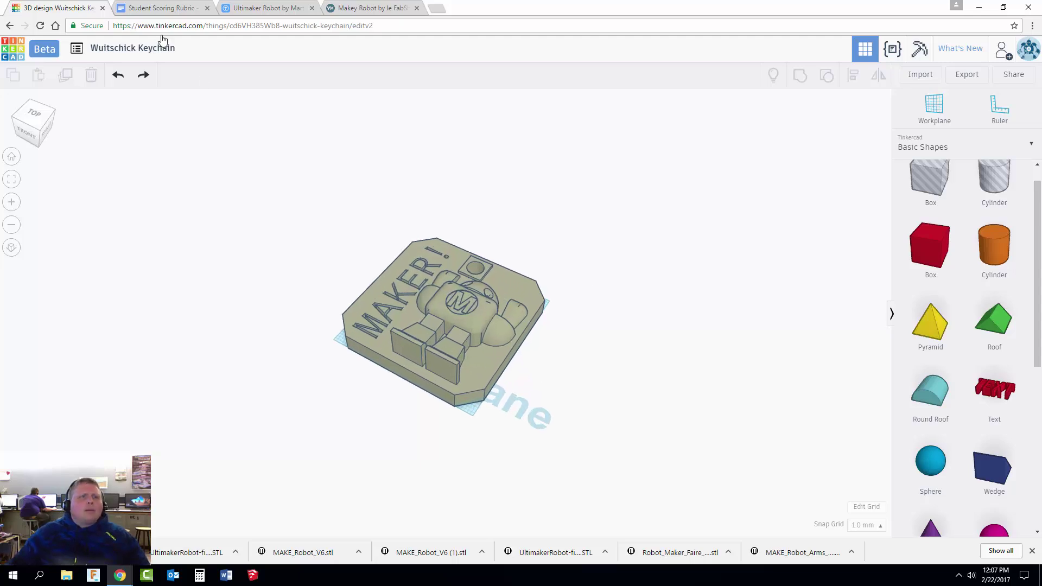
Check the keychain against the 3 points (excellent) column of the student scoring rubric in Google Docs.
left_click(158, 8)
left_click_drag(383, 236, 676, 431)
left_click(677, 391)
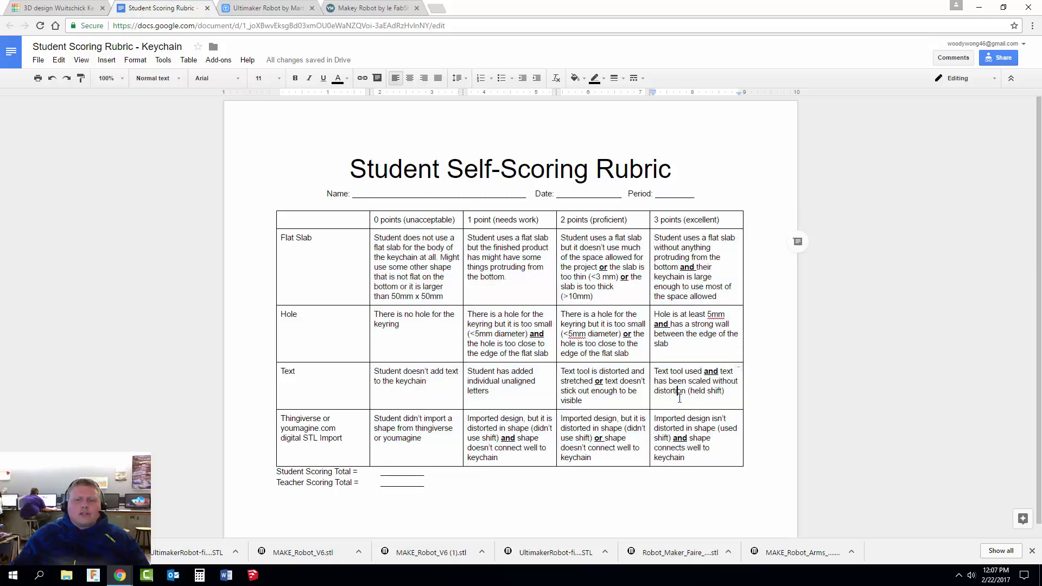
left_click_drag(656, 238, 688, 444)
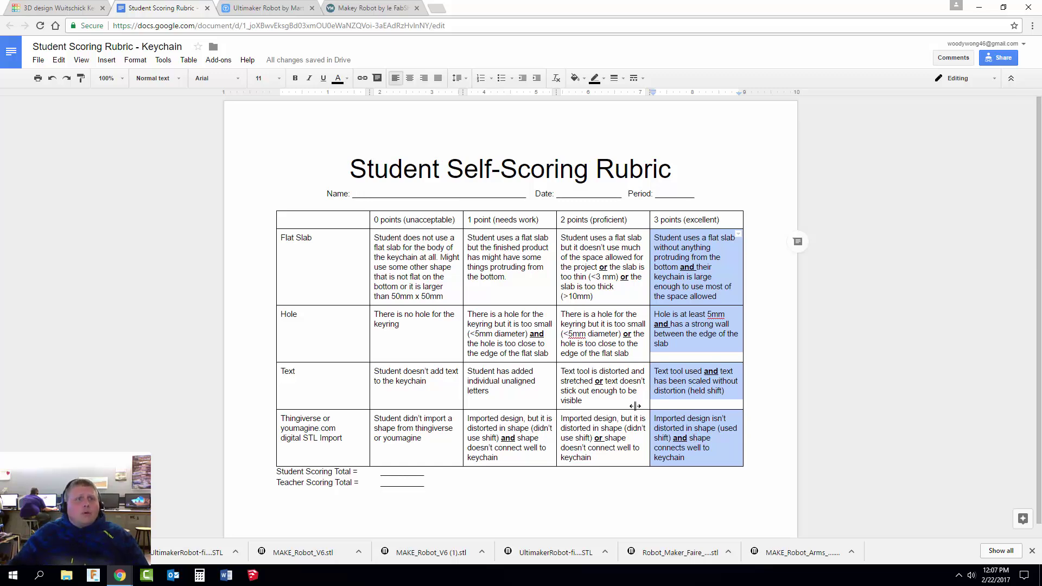
left_click(59, 7)
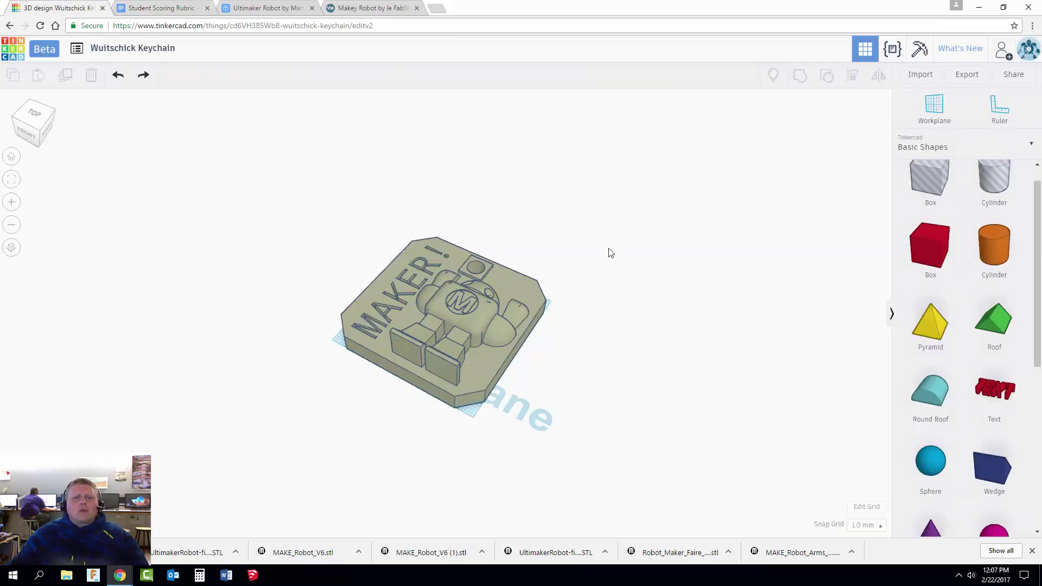
right_click_drag(609, 252, 611, 265)
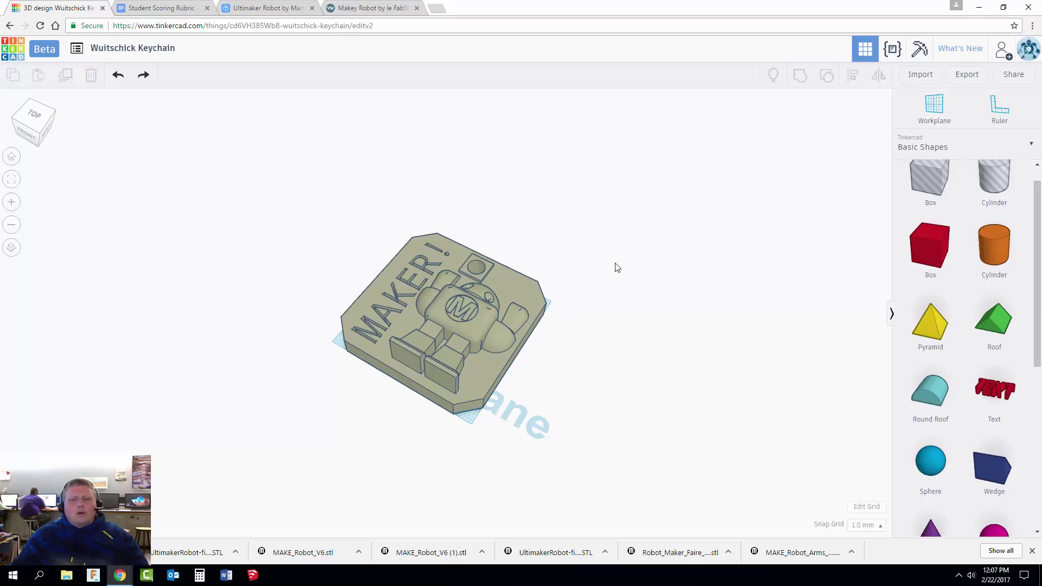
Place a red box on the workplane away from the keychain and delete it.
left_click(1033, 551)
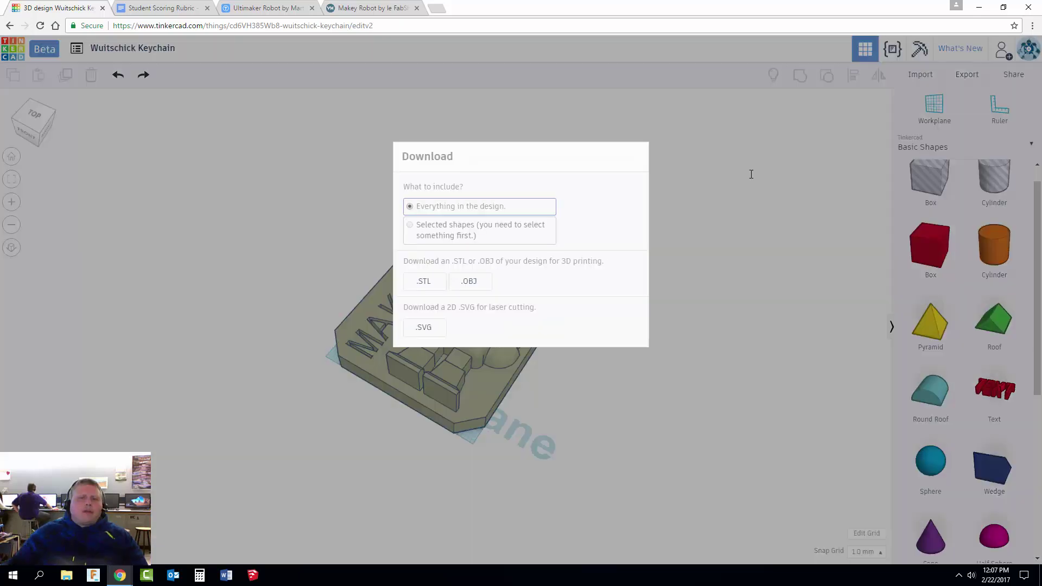
scroll(300, 300, "down", 10)
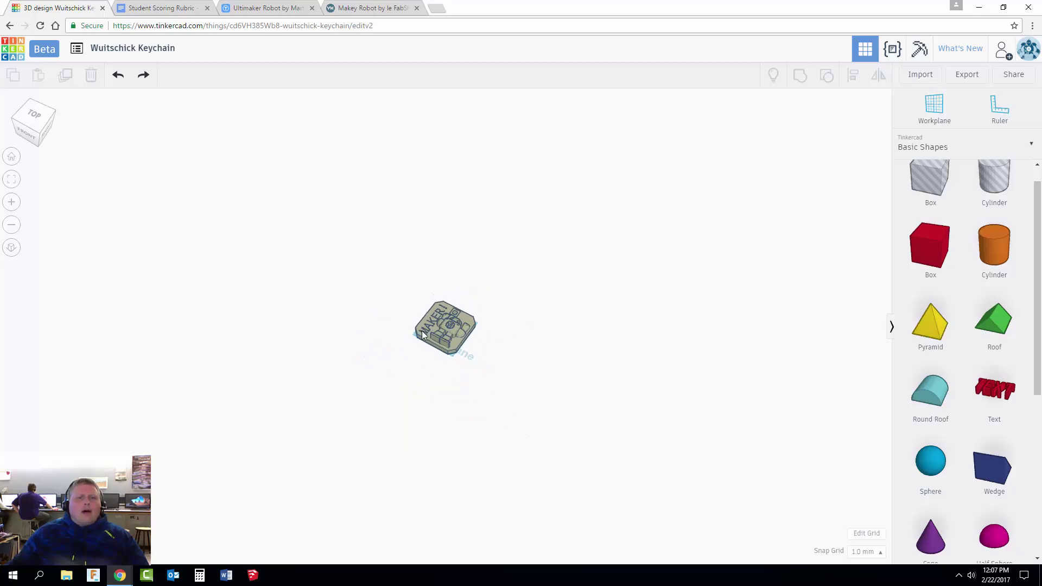
mouse_move(915, 248)
left_mouse_down()
mouse_move(536, 374)
mouse_move(576, 403)
left_mouse_up()
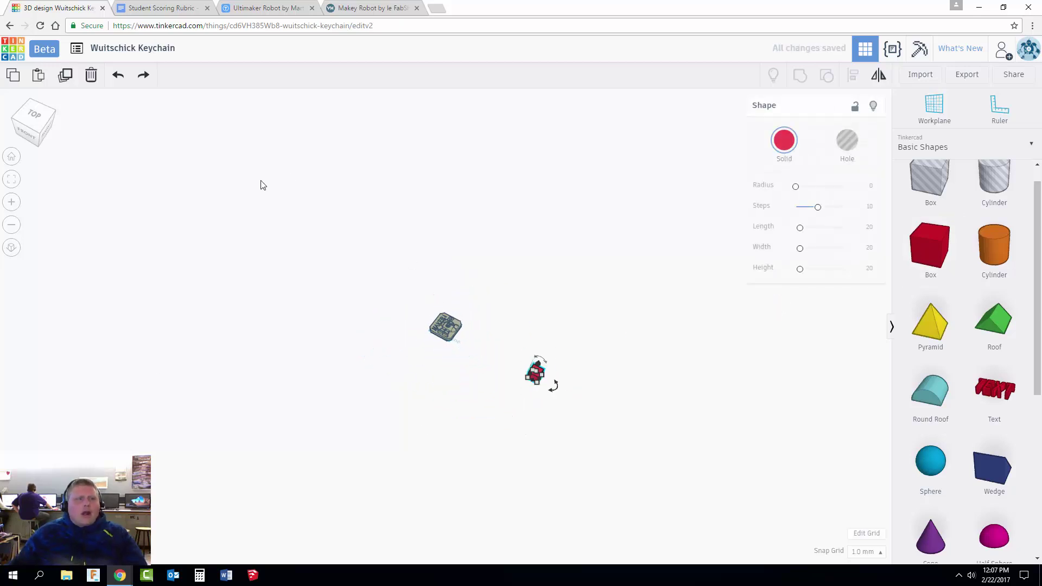
left_click(90, 74)
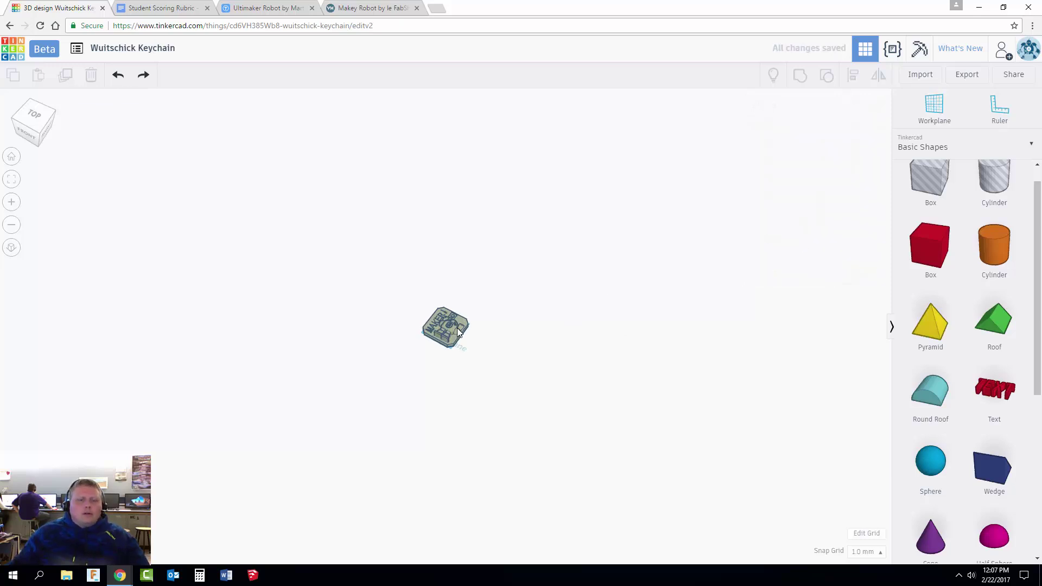
Export everything in the keychain design as an STL file for 3D printing.
scroll(453, 330, "up", 10)
right_click_drag(593, 368, 531, 374)
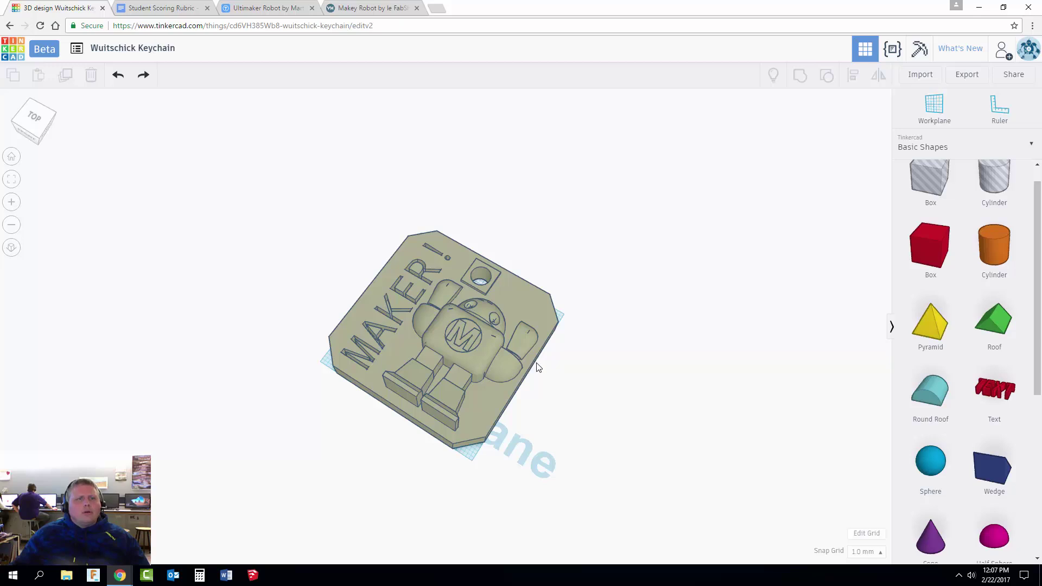
left_click(966, 75)
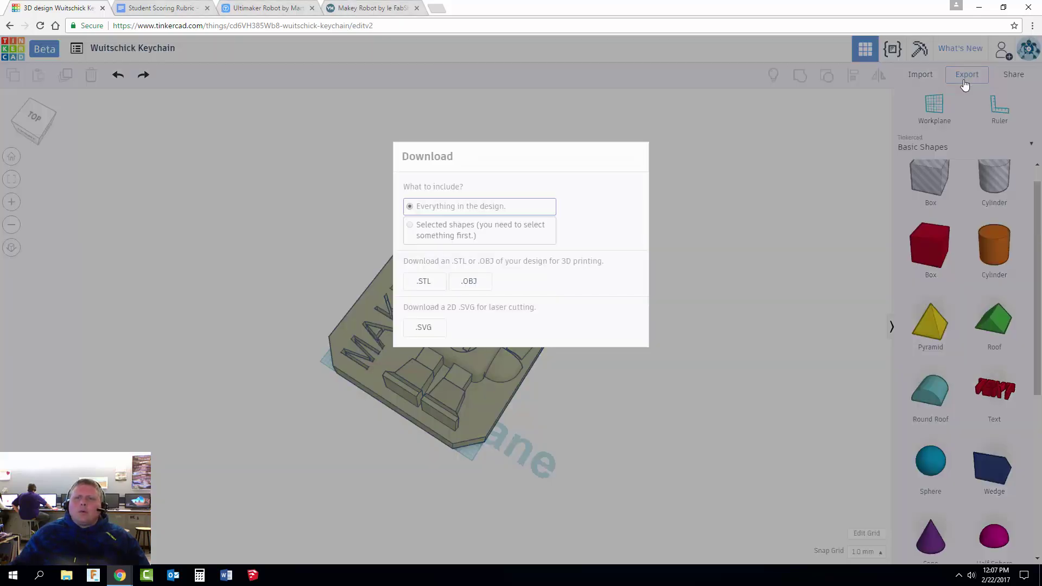
left_click(424, 281)
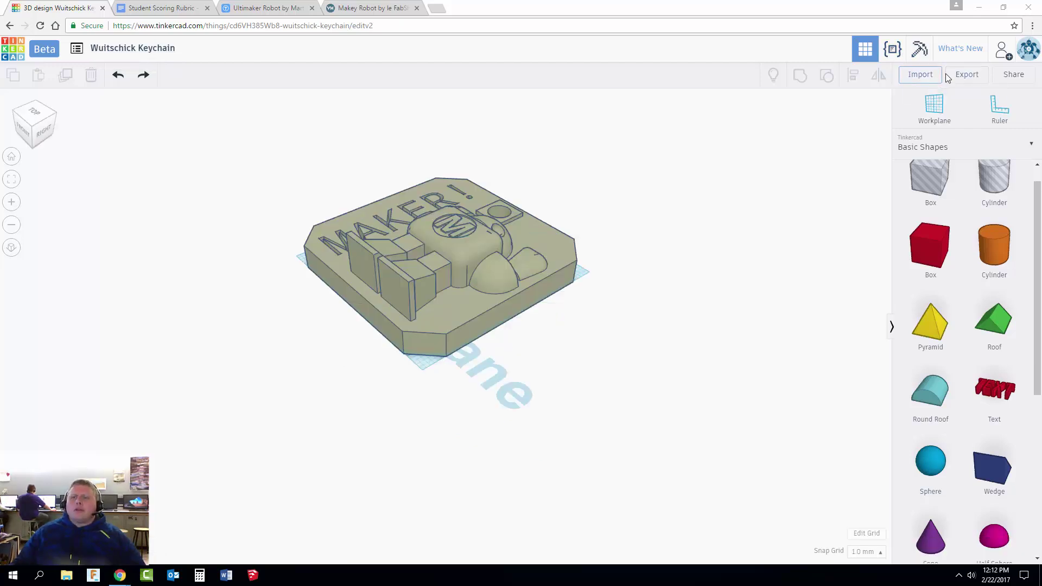
left_click(966, 75)
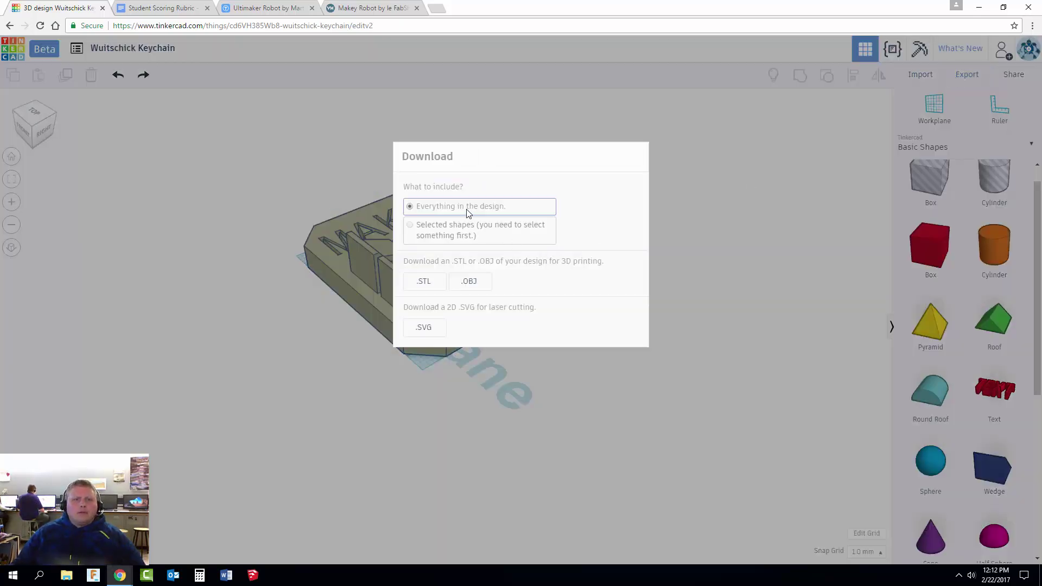
left_click(430, 284)
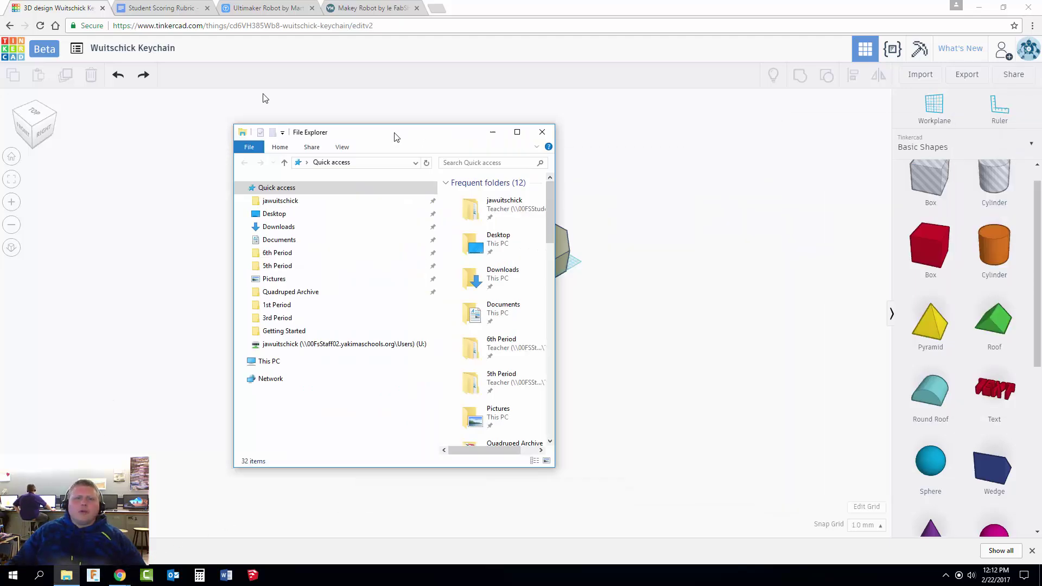
Copy the newest exported keychain STL file from the Downloads folder in File Explorer.
left_click_drag(396, 135, 297, 62)
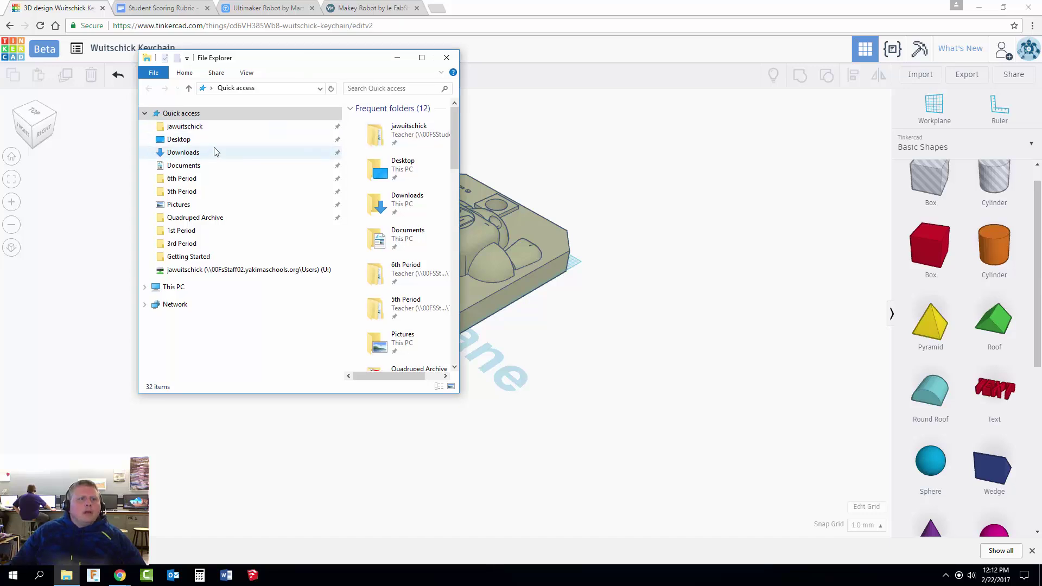
left_click(188, 153)
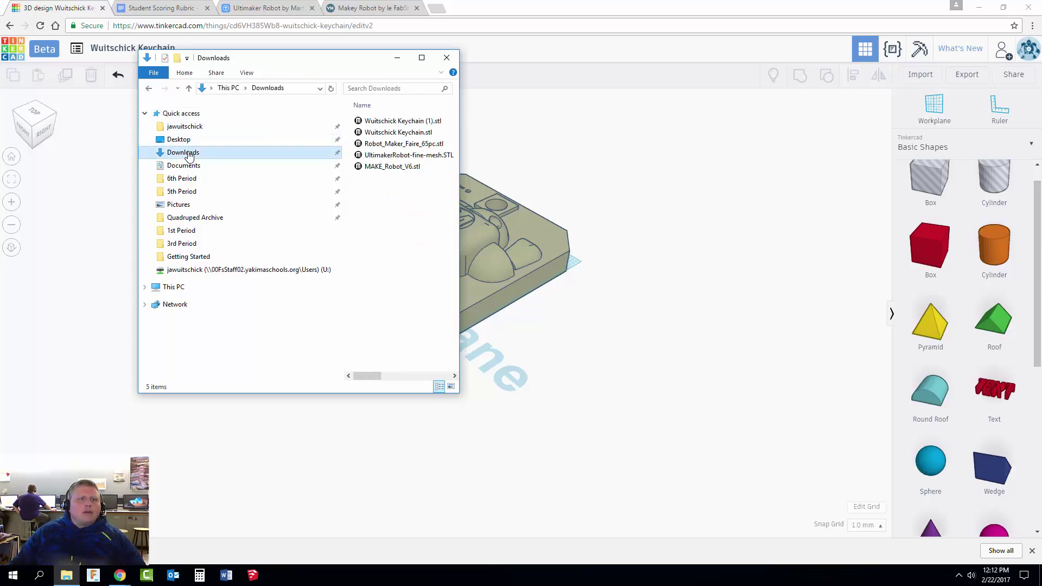
left_click_drag(460, 159, 658, 159)
right_click(428, 122)
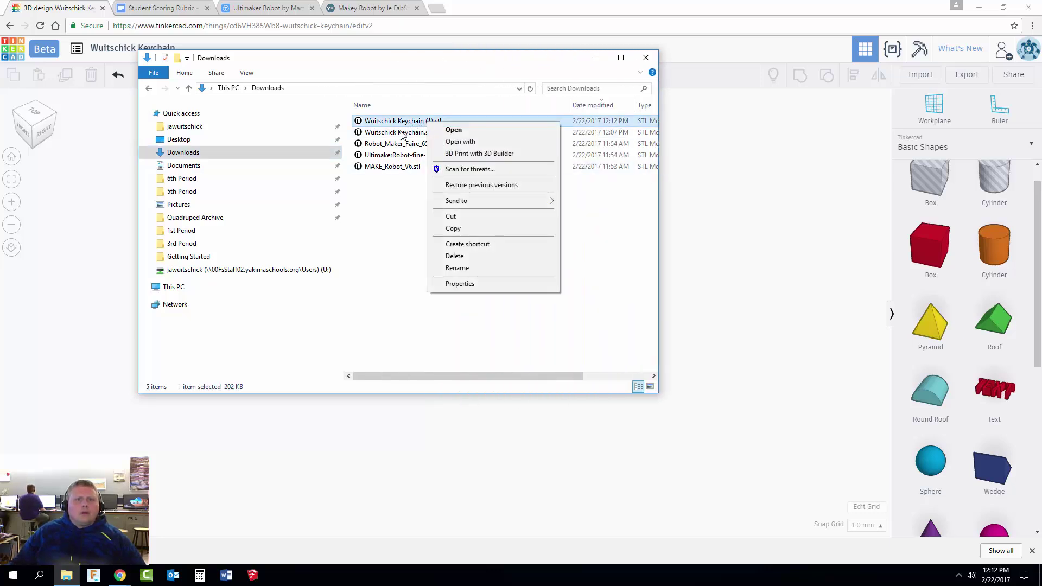
left_click(461, 228)
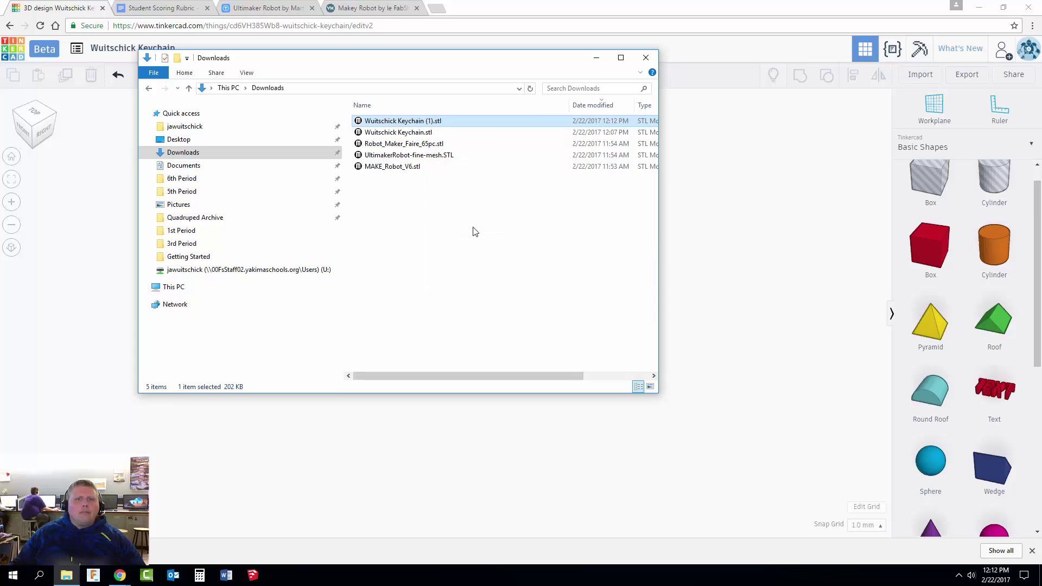
Open the 1st Period folder inside the Turn In folder of the teacher's shared network directory.
left_click(597, 59)
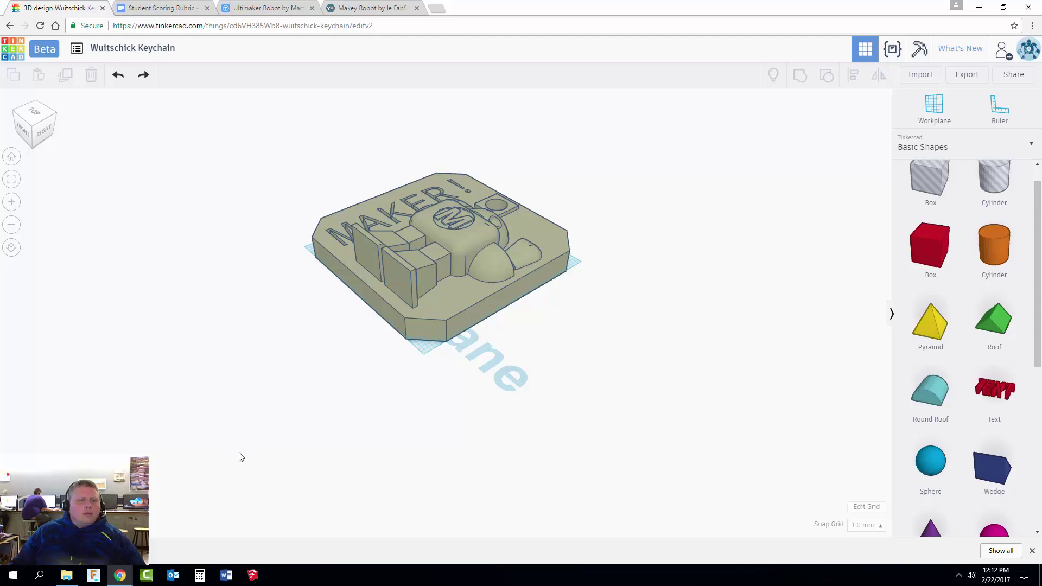
left_click(66, 575)
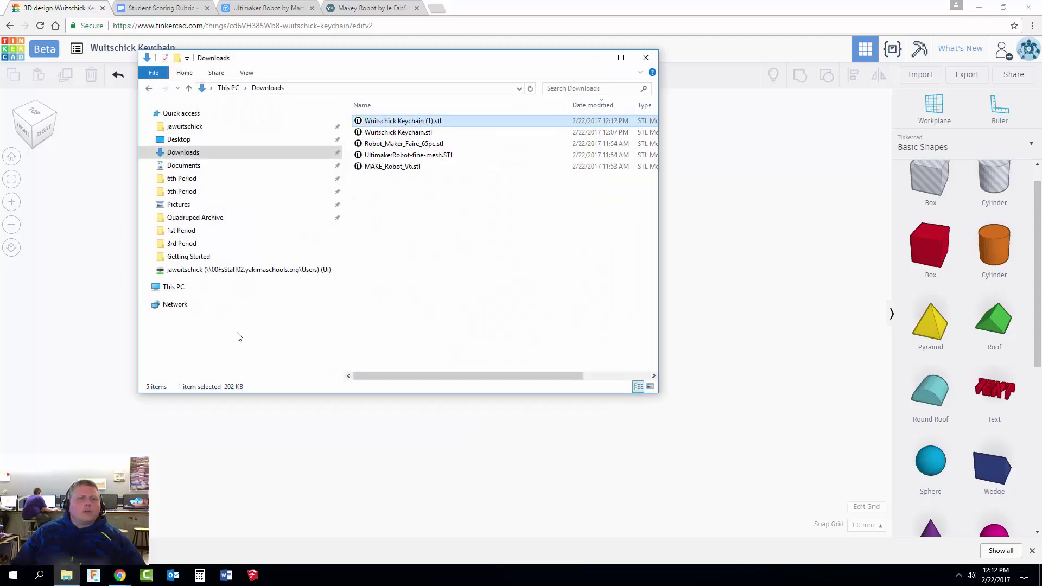
double_click(410, 59)
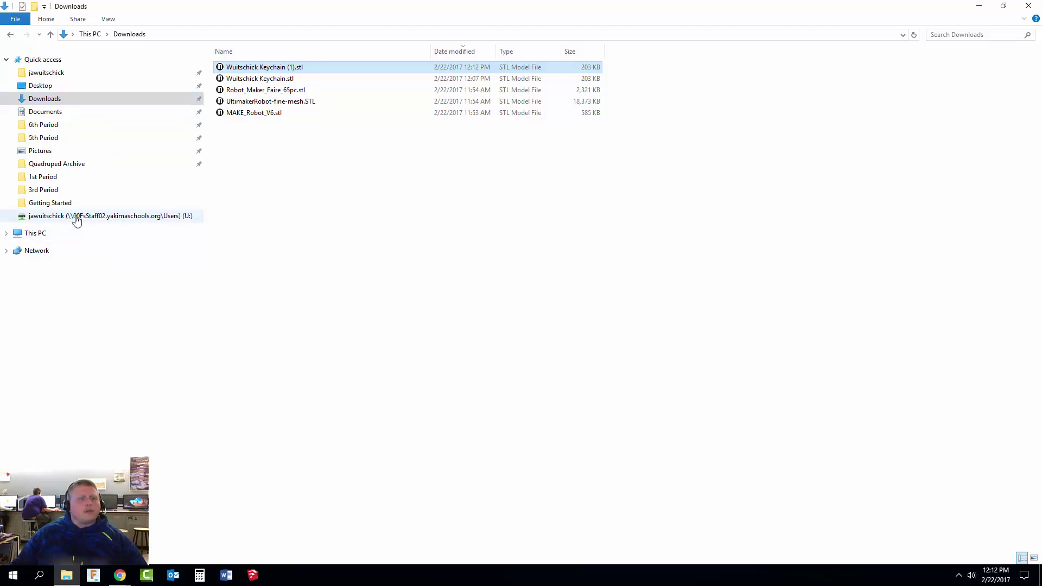
left_click(48, 76)
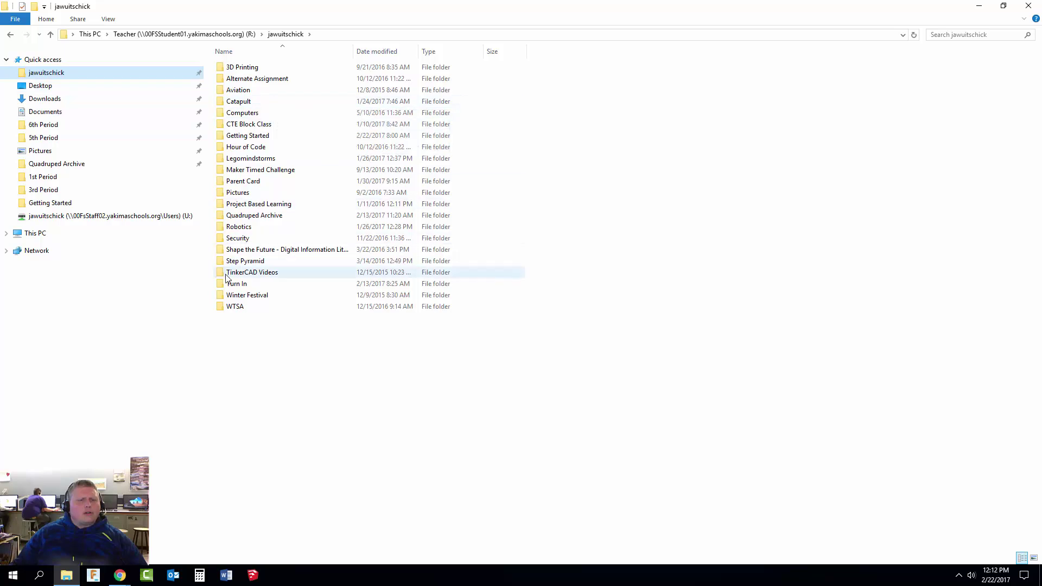
double_click(325, 283)
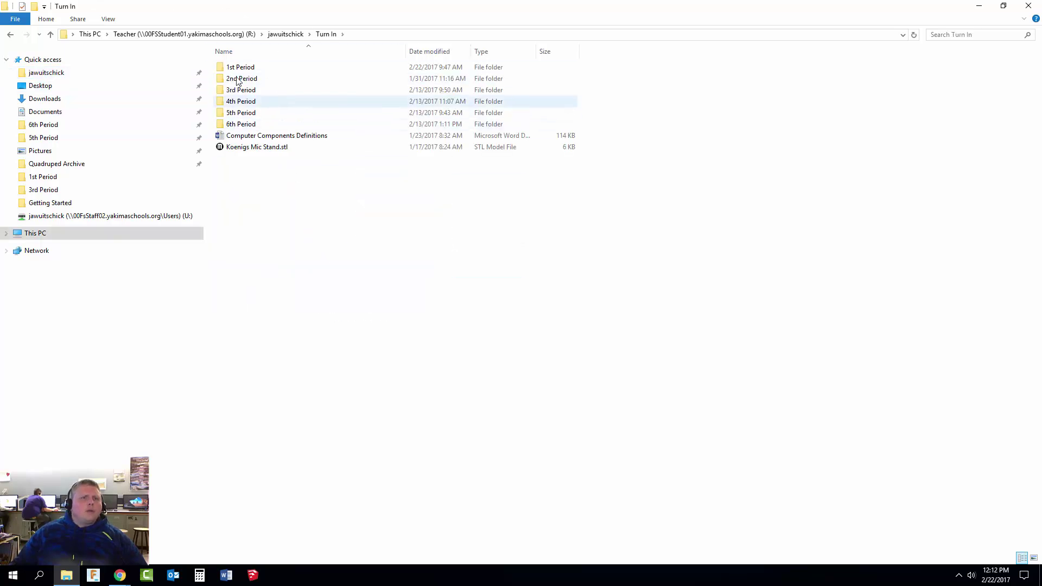
left_click(261, 69)
double_click(262, 69)
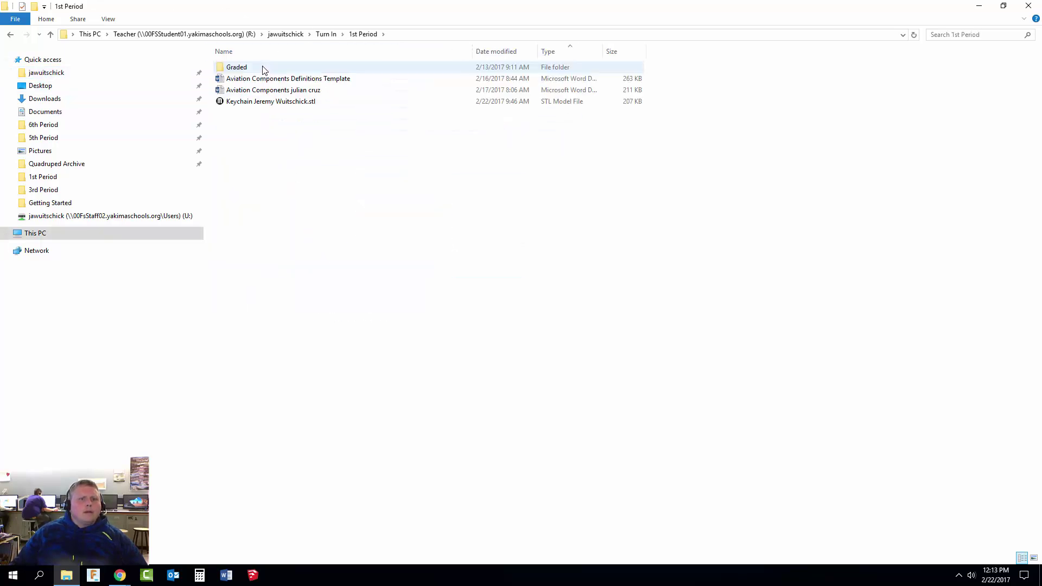
Replace the old keychain STL in the 1st Period folder by deleting it and pasting the copied file.
right_click(275, 101)
left_click(301, 232)
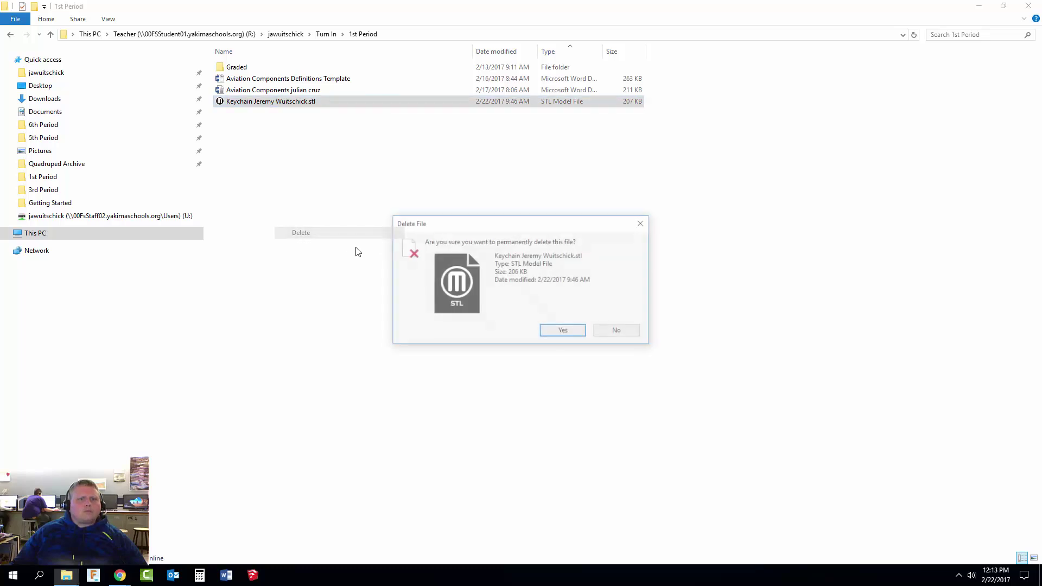
left_click(564, 332)
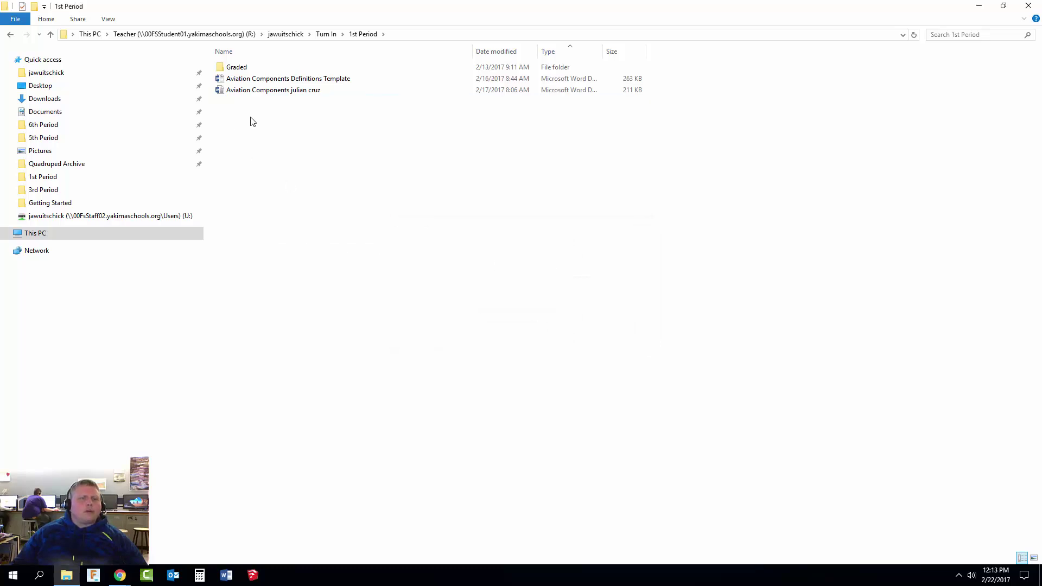
right_click(235, 108)
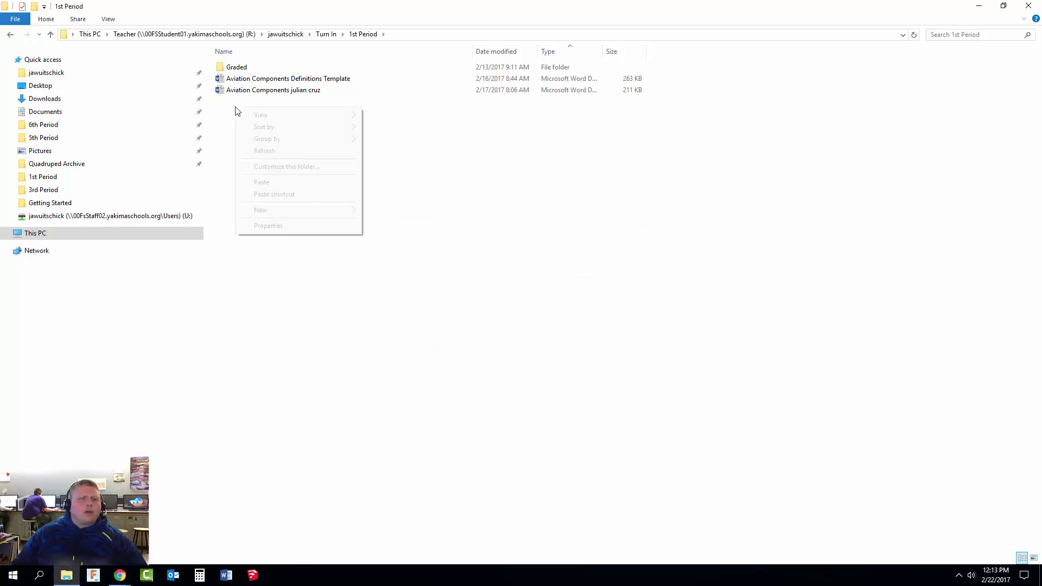
left_click(279, 182)
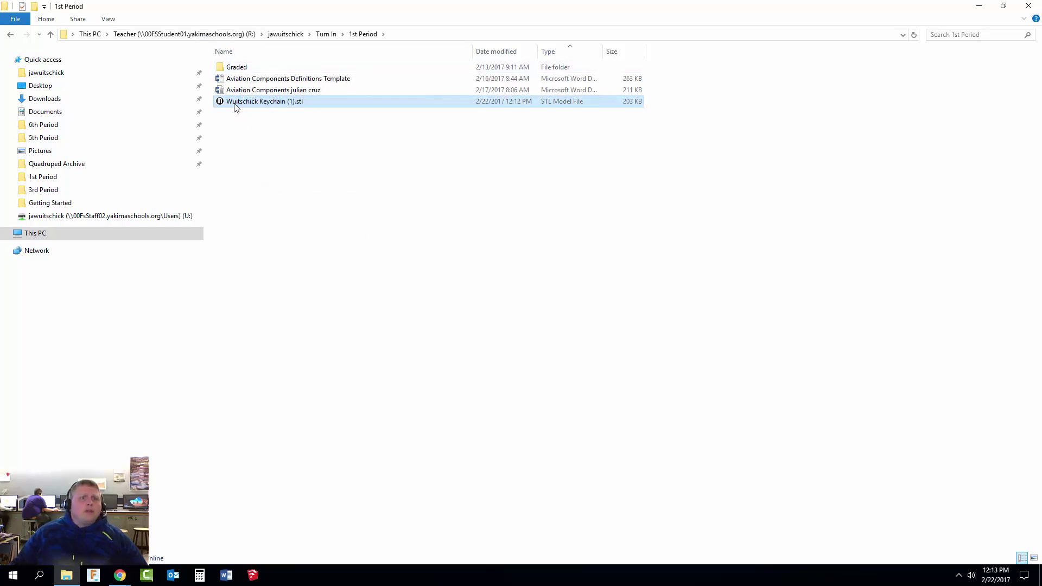
Open the pasted keychain STL in MakerBot and examine it on the Replicator 2 build plate.
double_click(271, 103)
left_click_drag(652, 304, 675, 303)
scroll(626, 344, "up", 10)
scroll(669, 346, "down", 6)
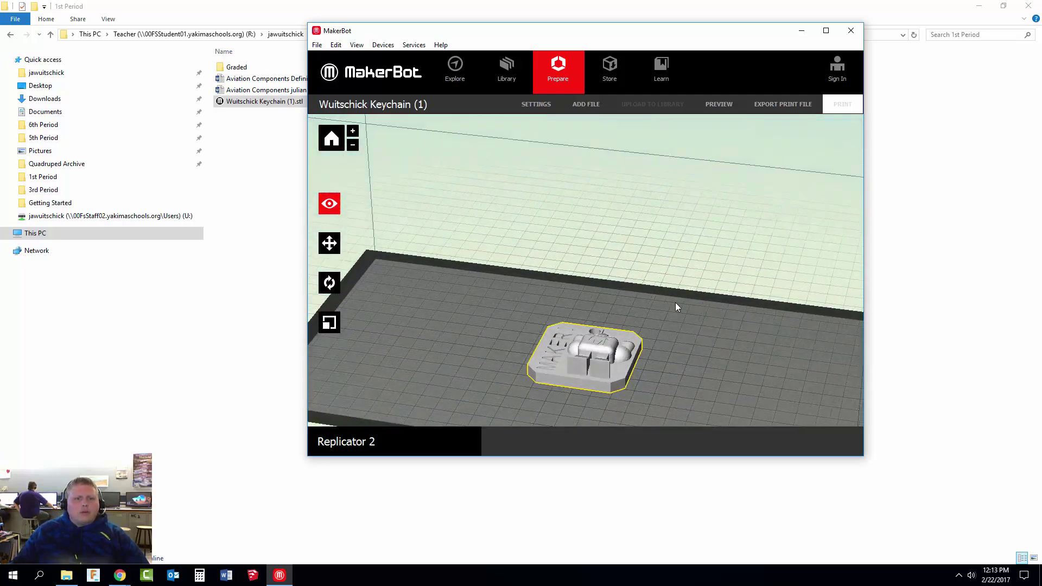
Review the student self-scoring rubric in the browser once more and return to MakerBot.
left_click(120, 575)
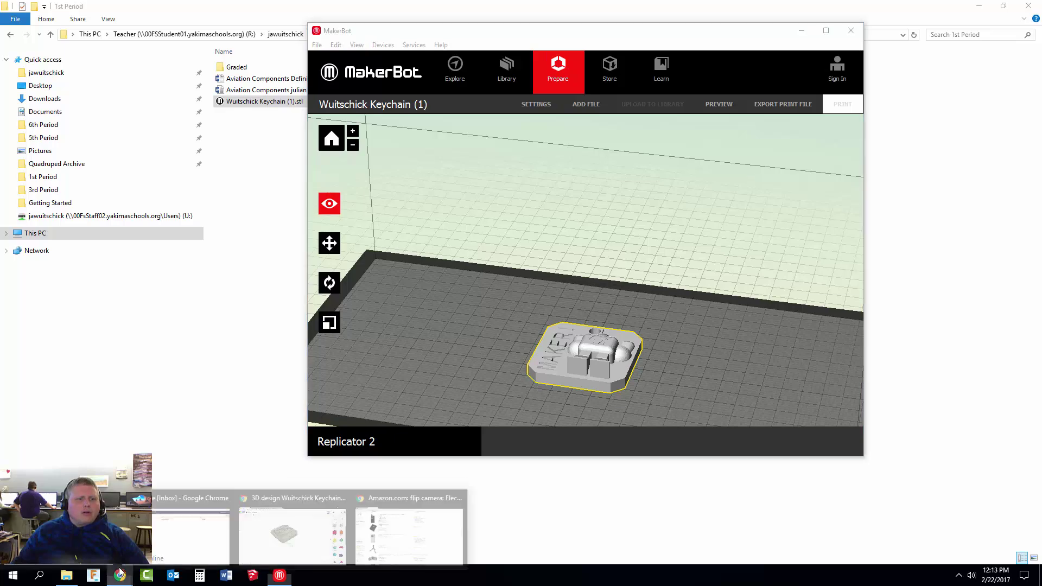
left_click(273, 541)
left_click(163, 8)
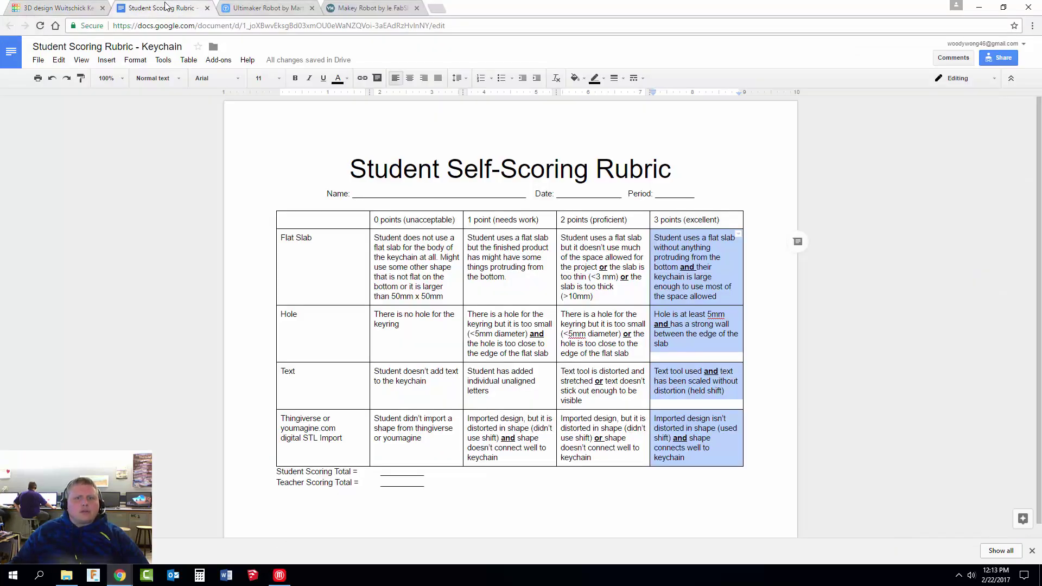
left_click(803, 206)
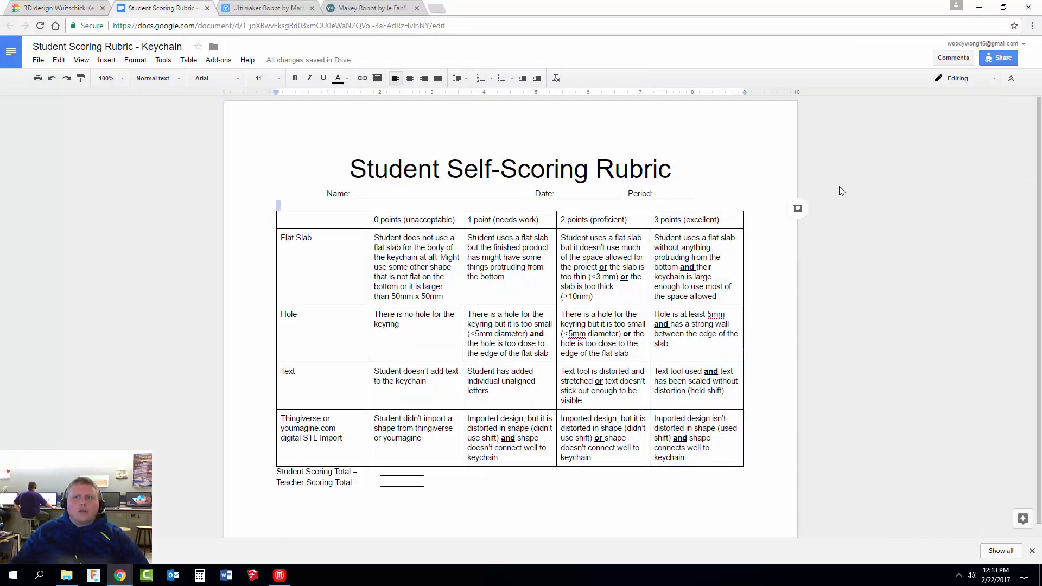
left_click(982, 9)
Move the keychain model from the middle of the build plate to its back-left corner.
scroll(640, 371, "up", 5)
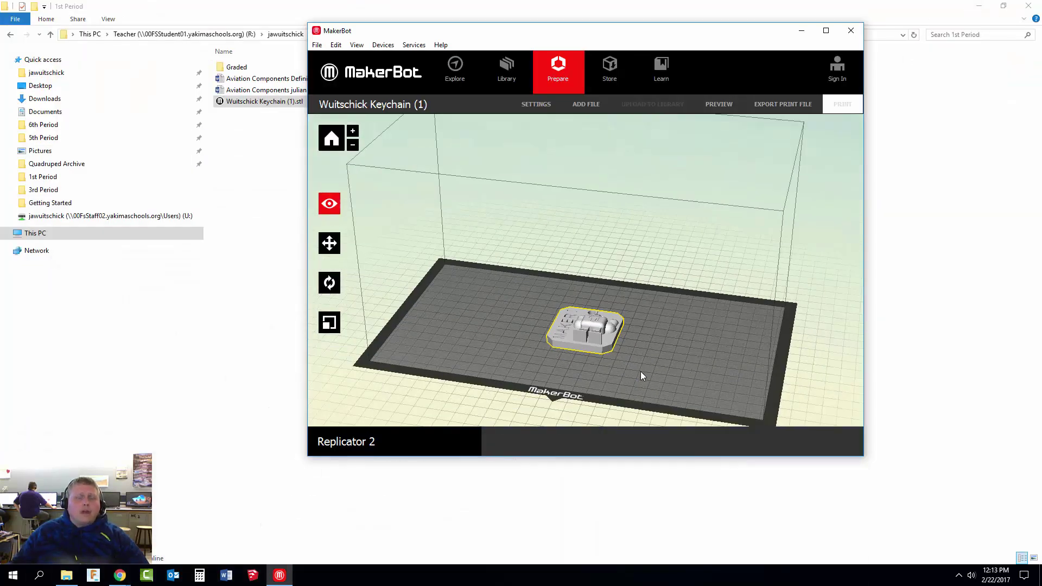
scroll(641, 380, "down", 5)
left_click_drag(651, 386, 655, 328)
scroll(656, 328, "down", 4)
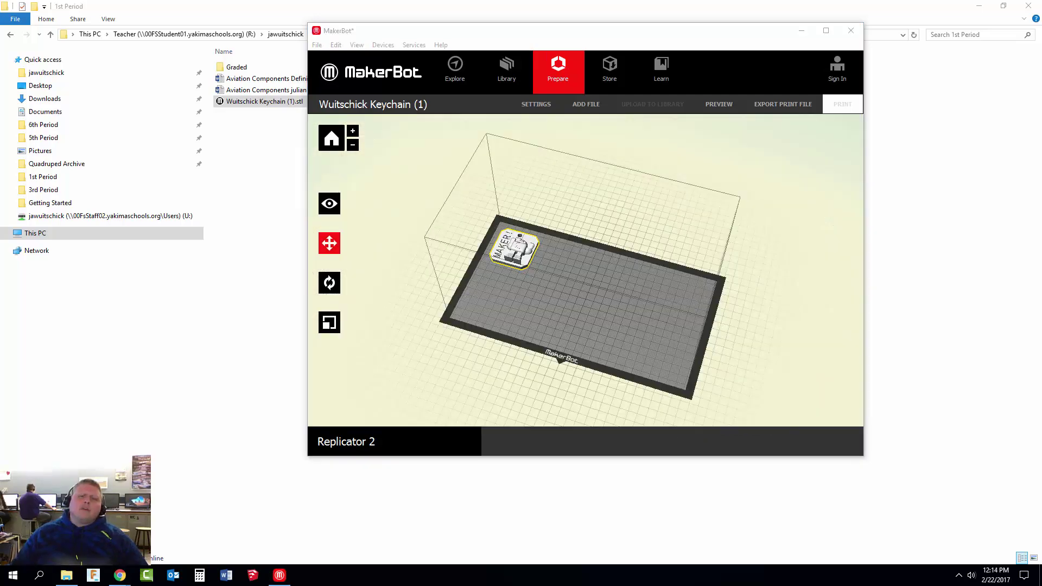